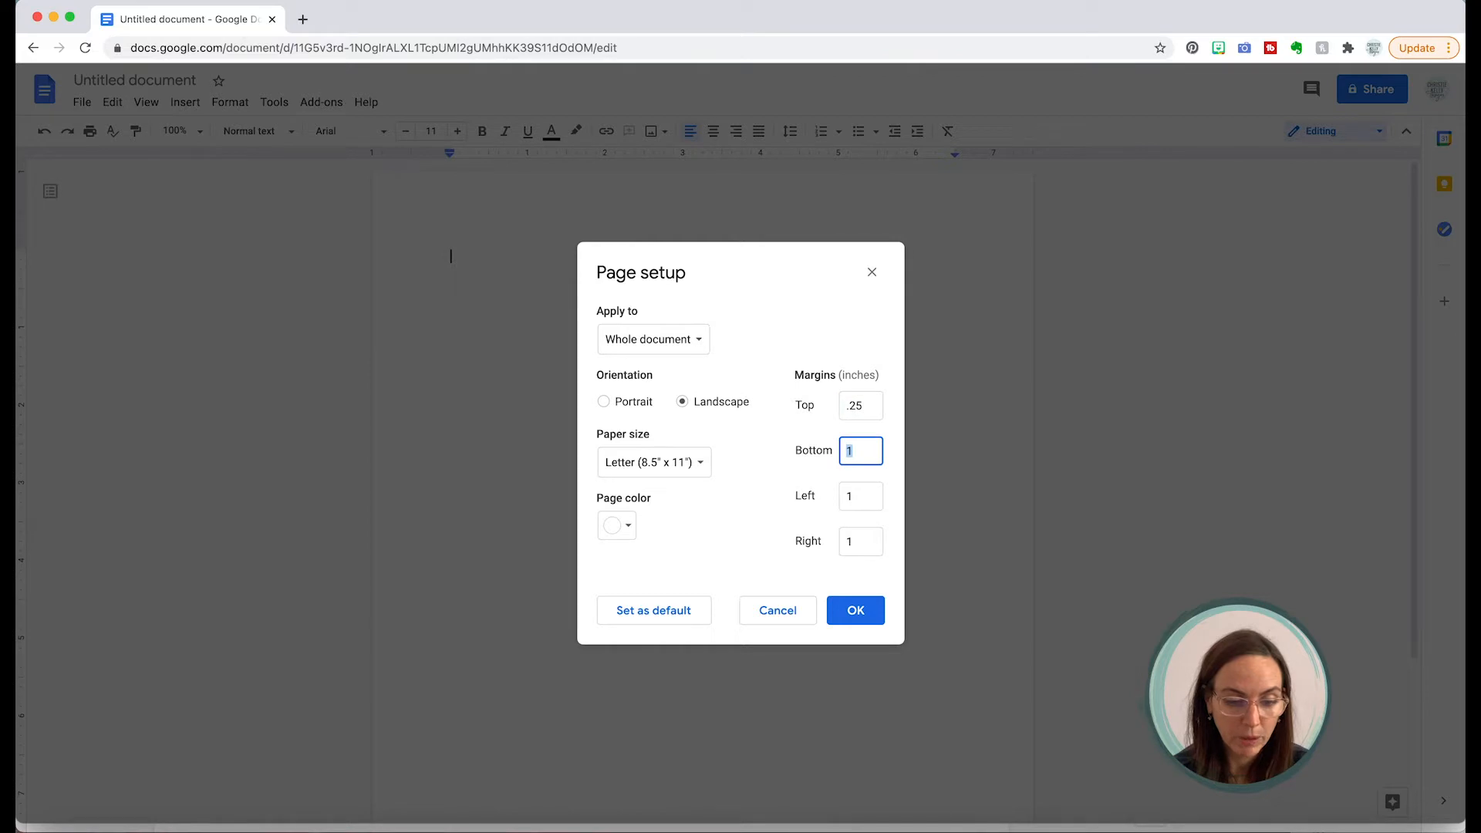
Step: Set the bottom, left and right margins to 0.25 inch and apply the landscape page setup
type(".25")
key("Tab")
type(".25")
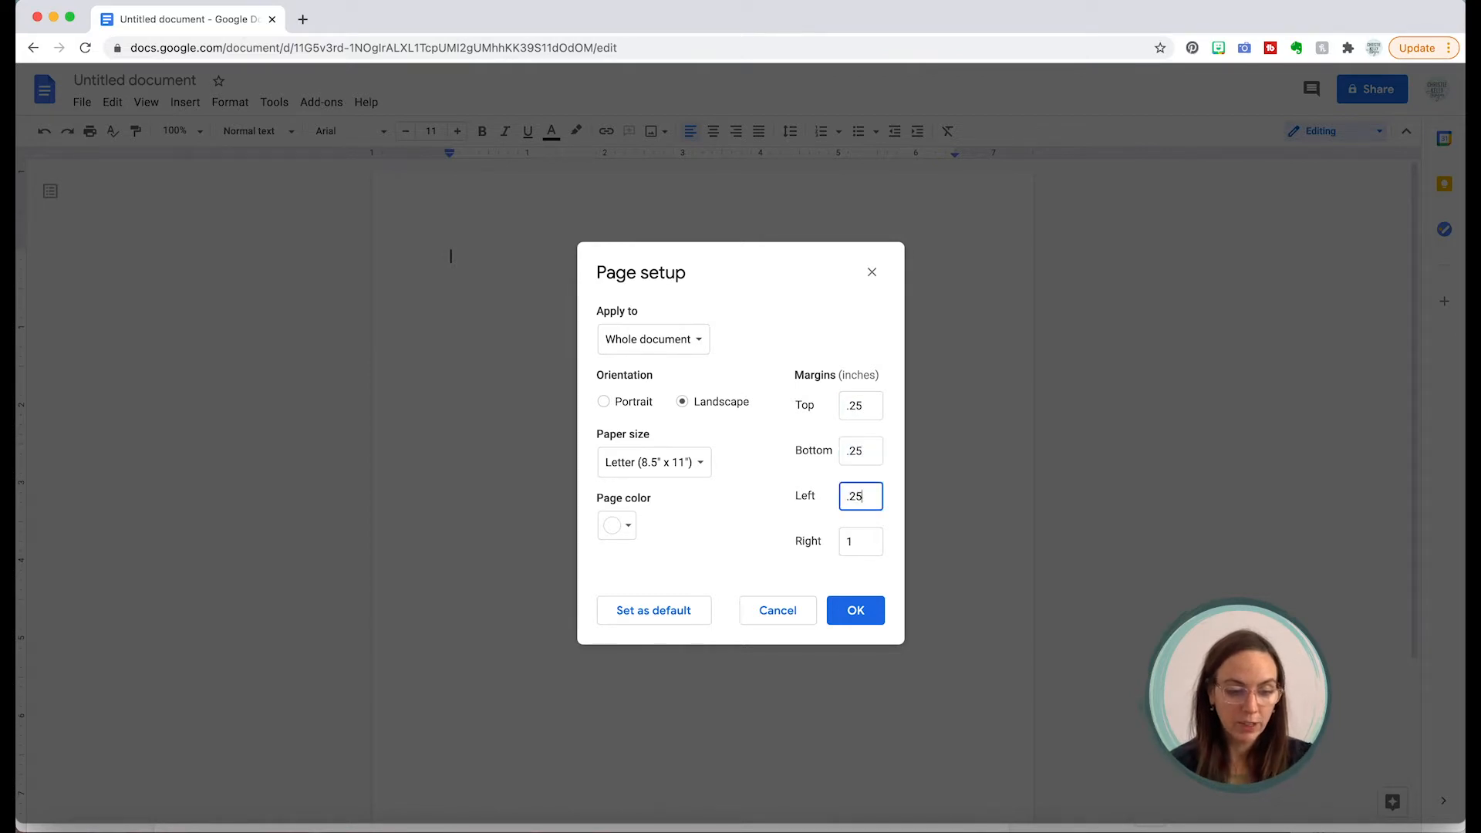
key("Tab")
type(".25")
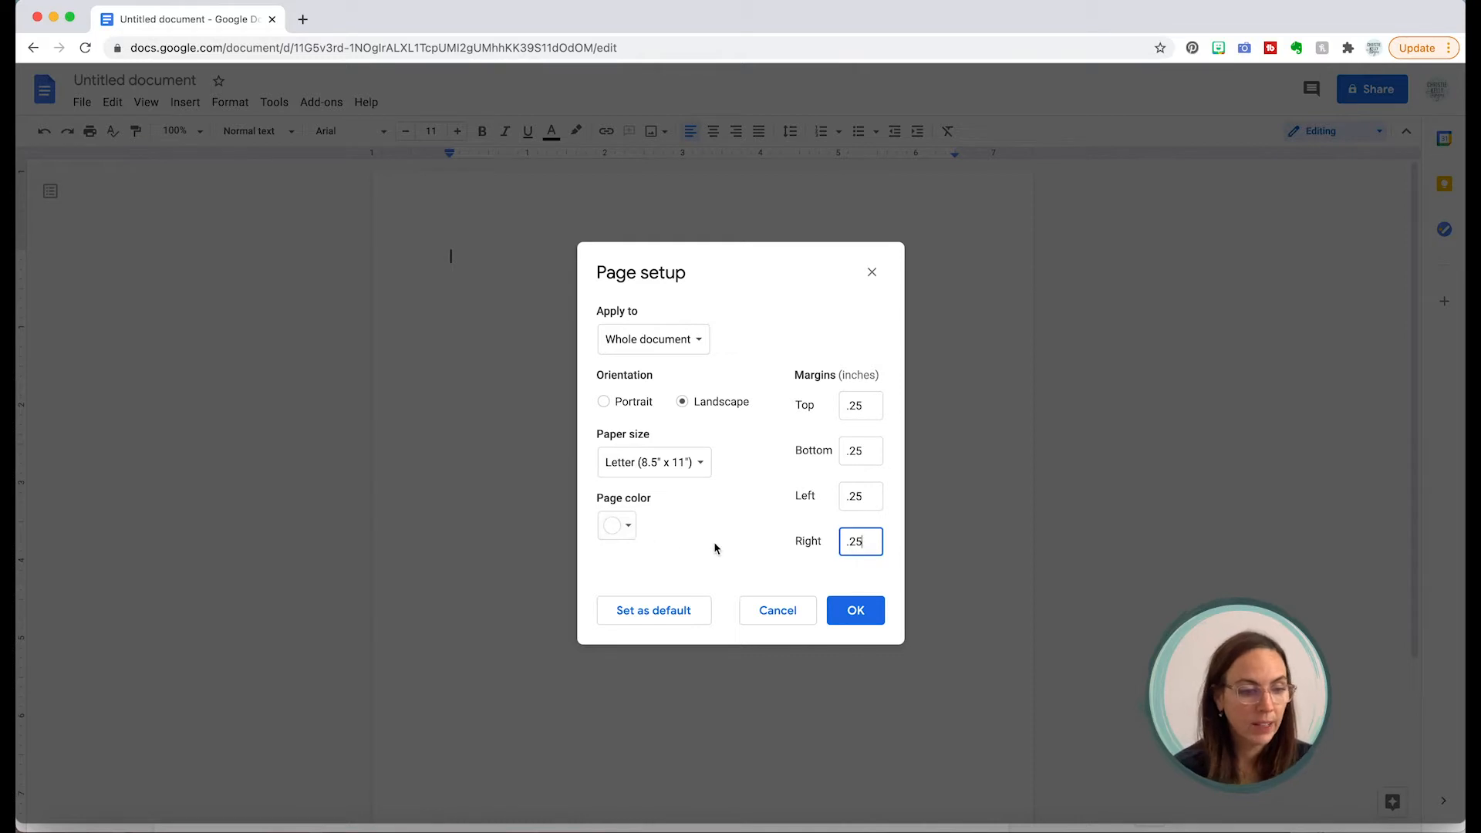
left_click(855, 609)
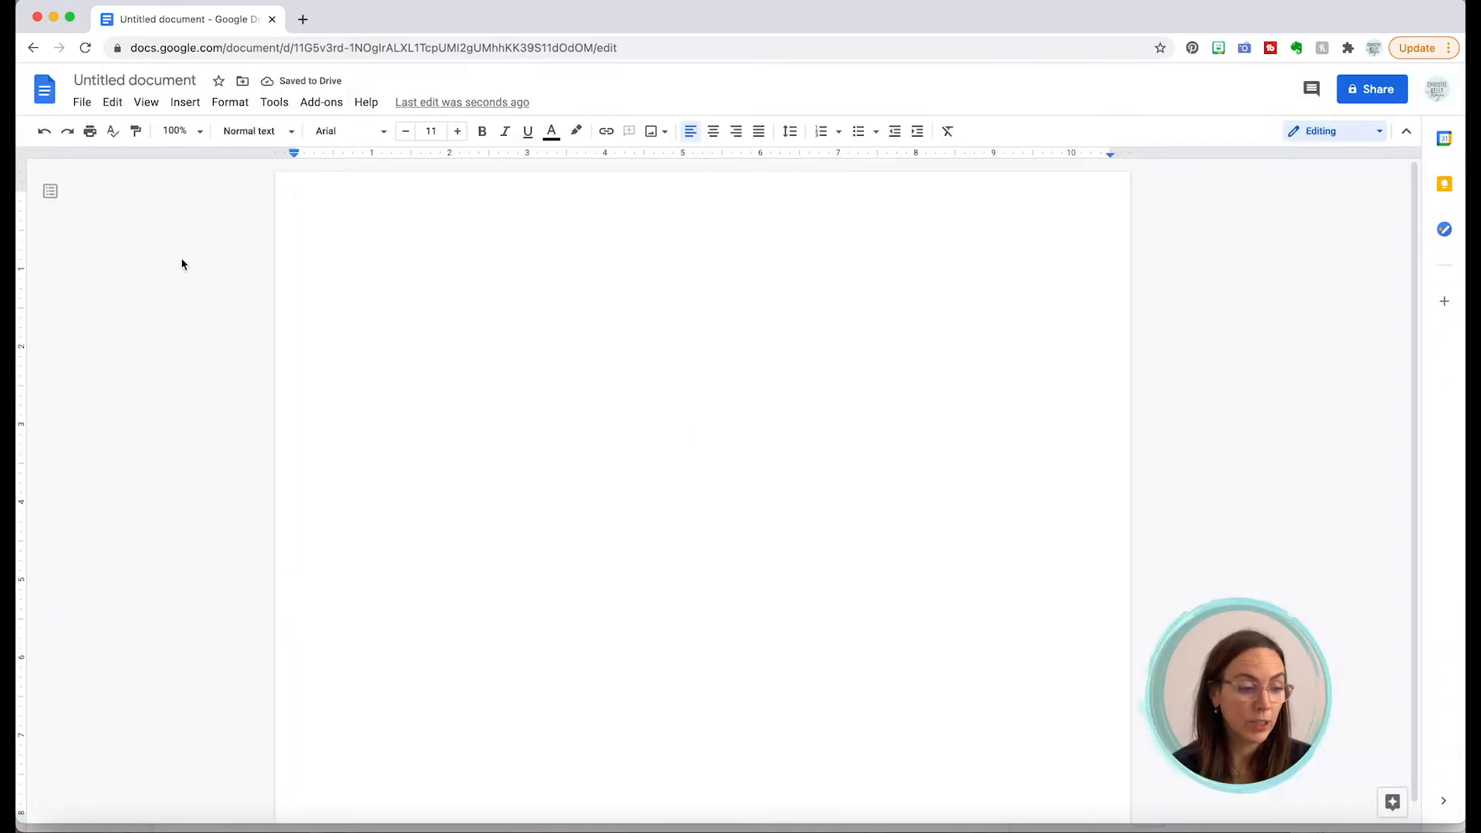
left_click(186, 105)
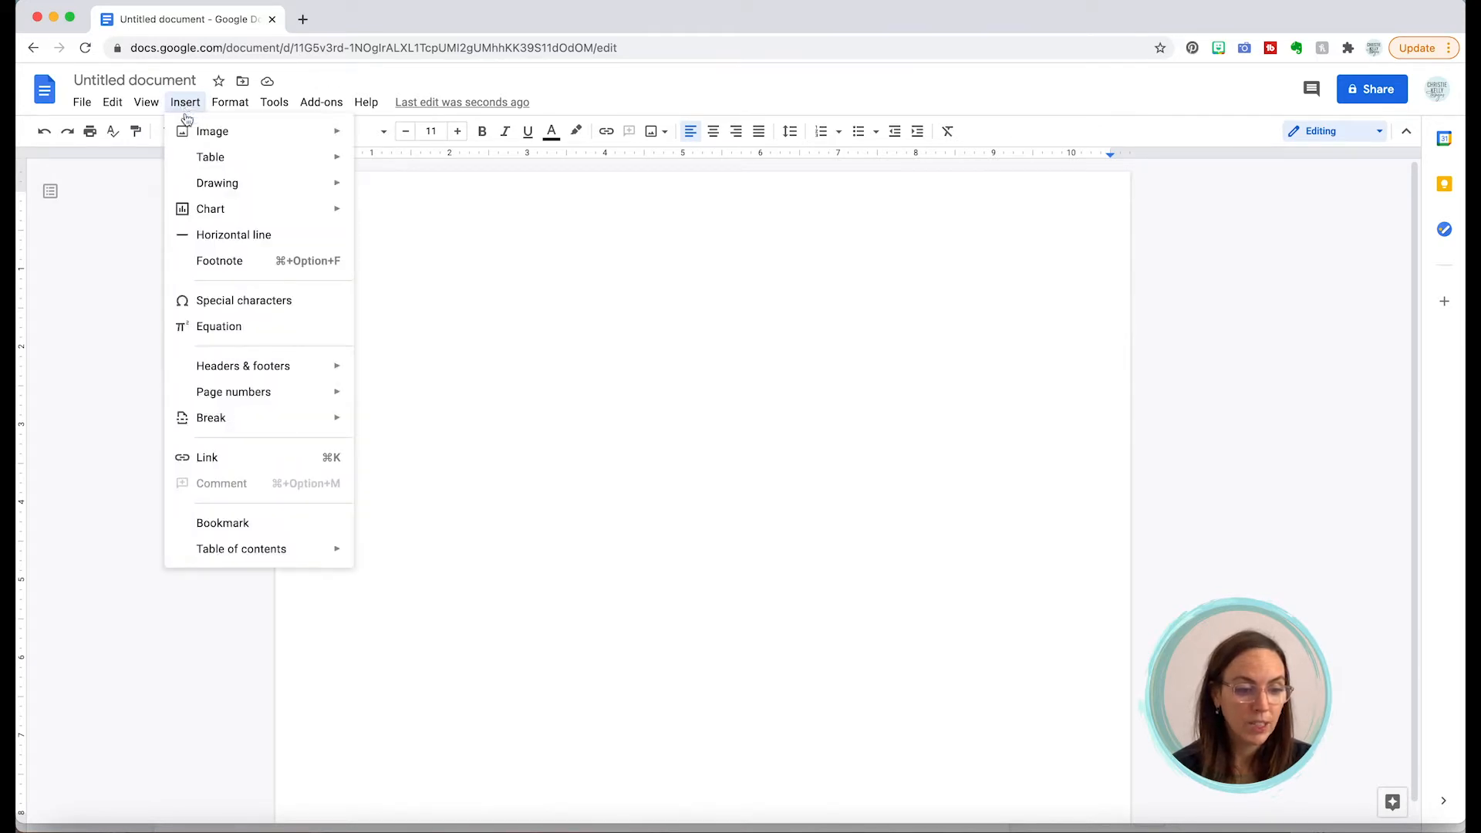
Step: Insert a 2 x 1 table and select both of its cells
mouse_move(193, 161)
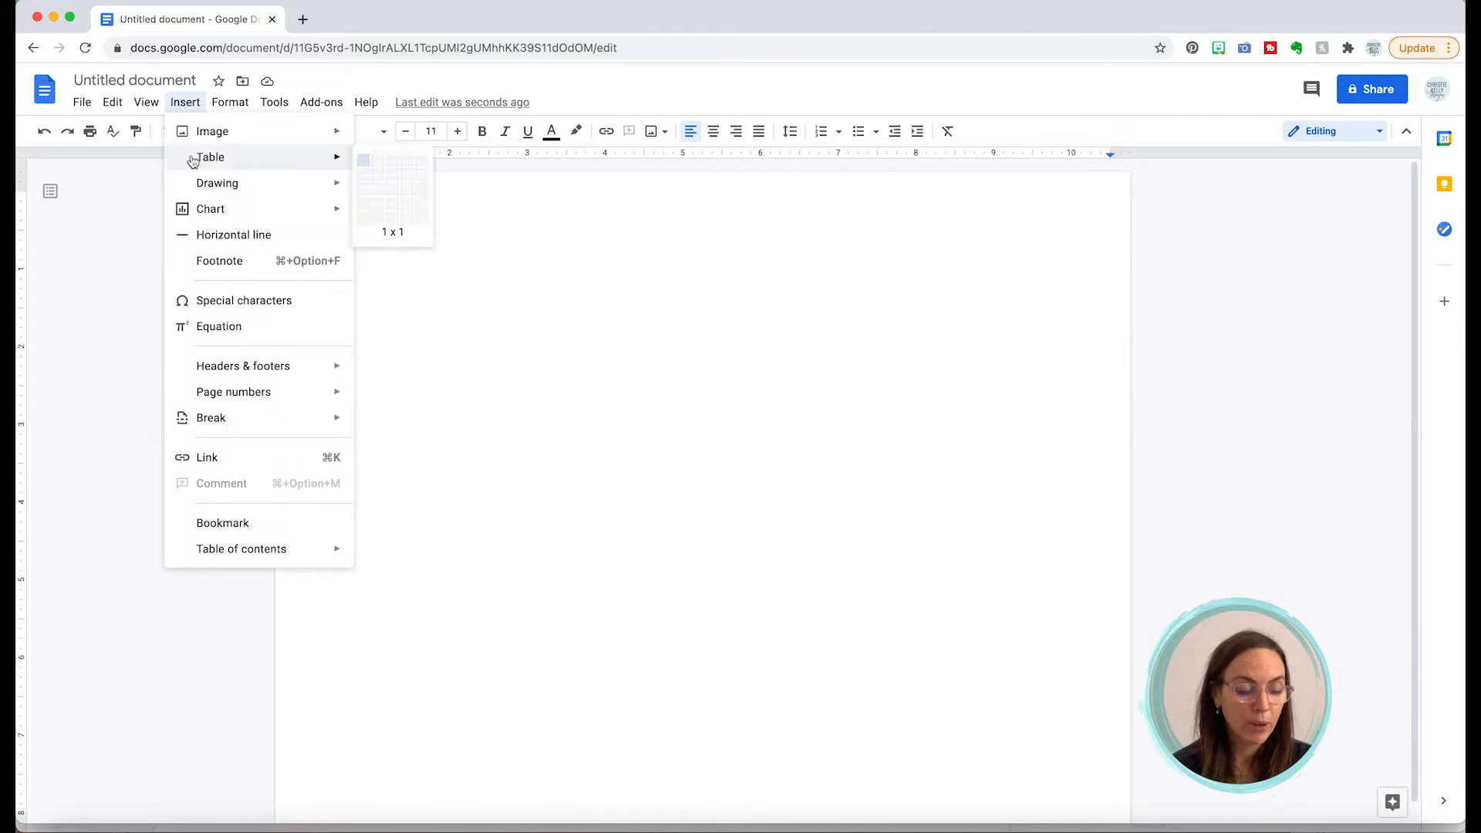
left_click(379, 165)
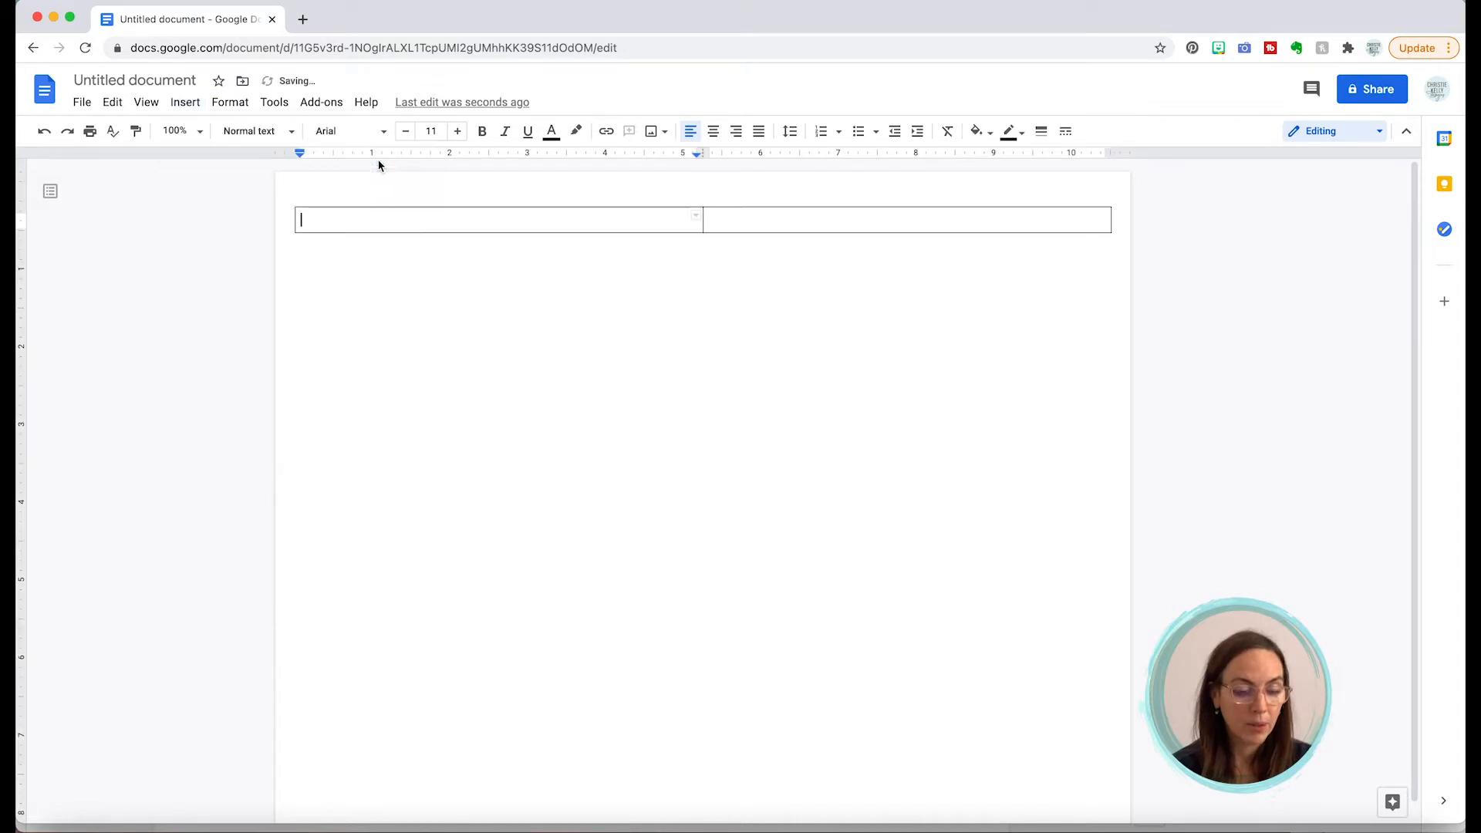
left_click(400, 220)
left_click_drag(400, 220, 713, 221)
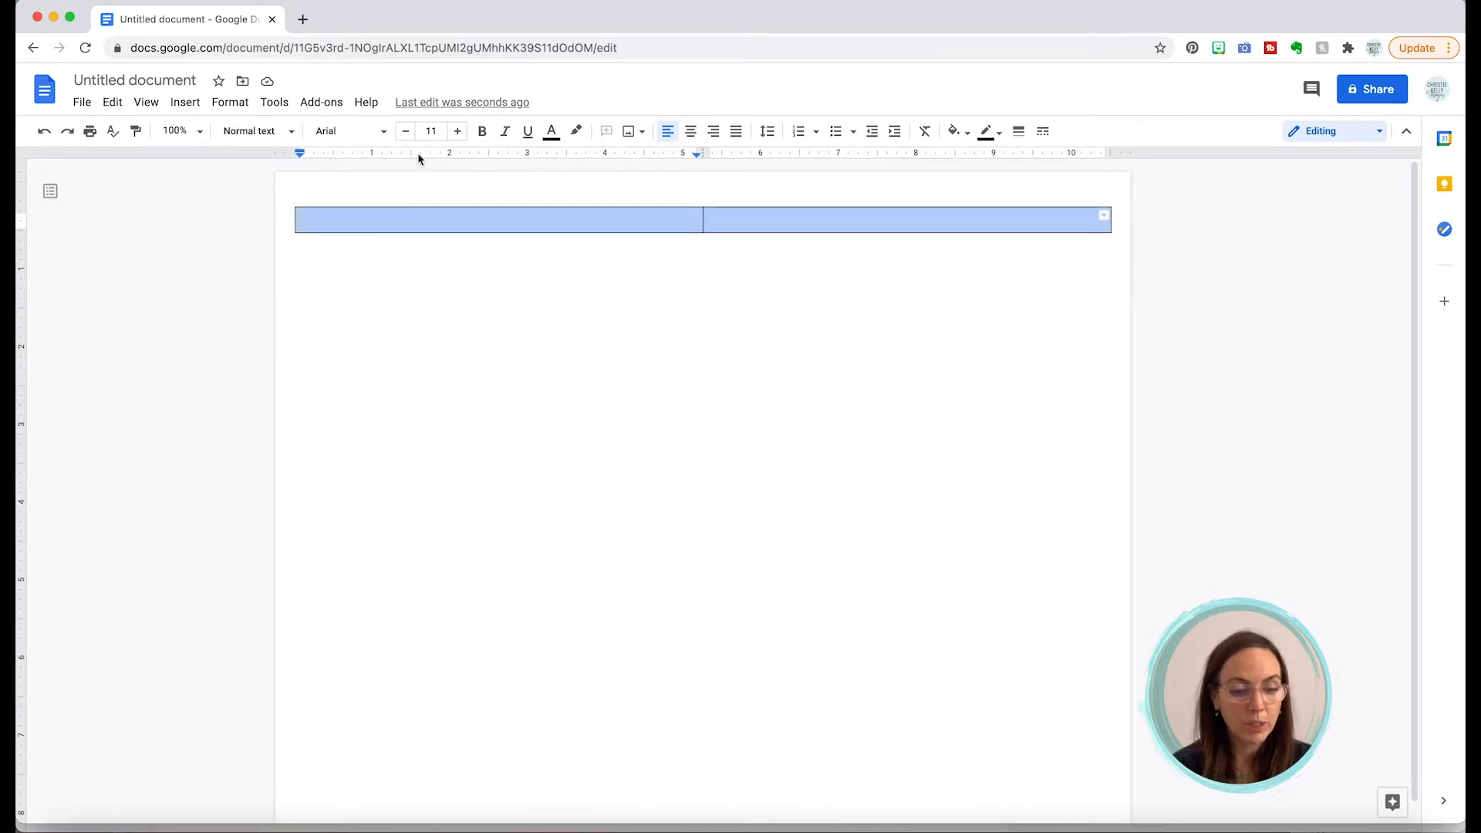
left_click(356, 218)
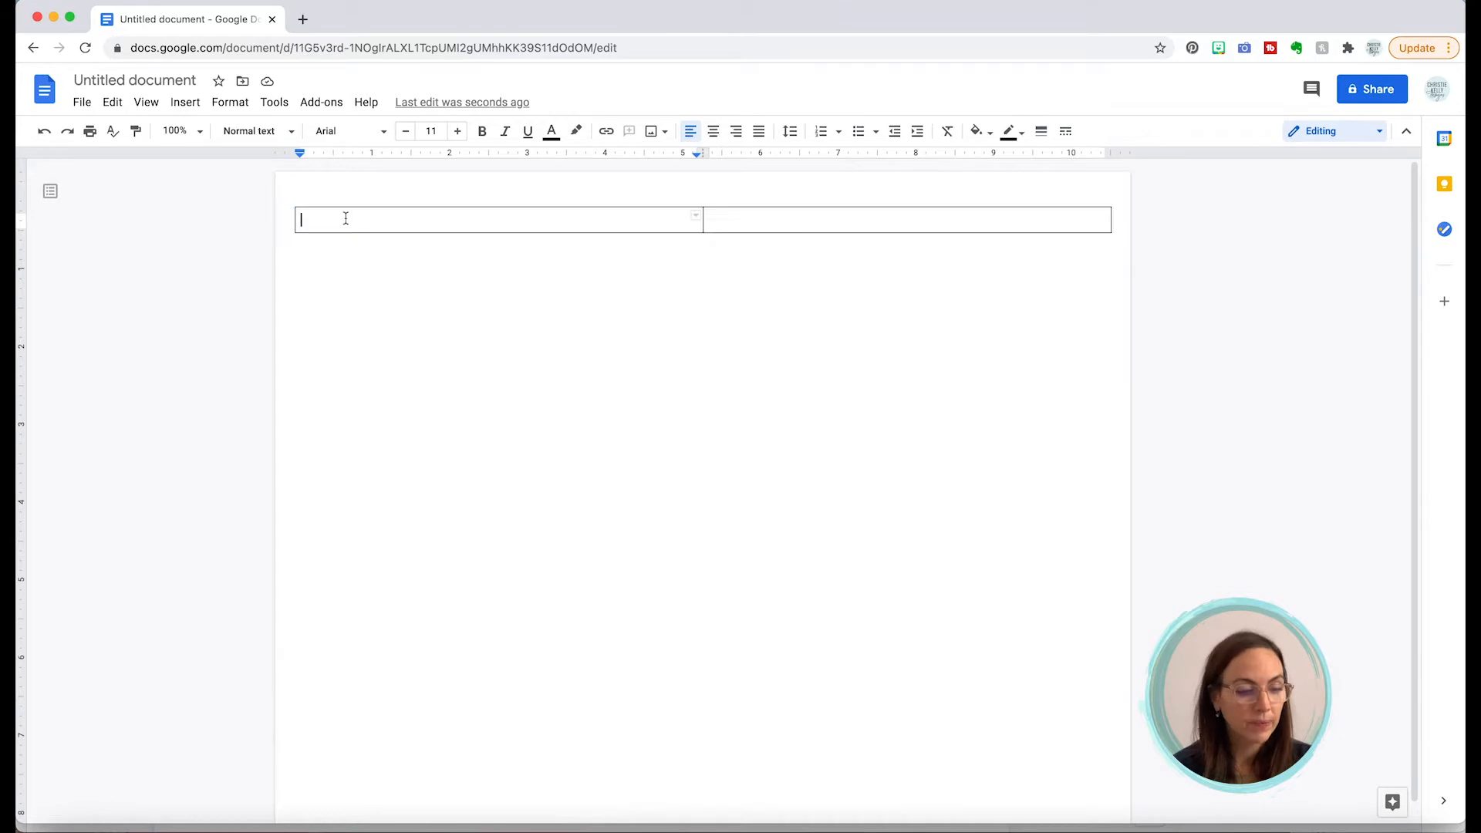
left_click_drag(355, 217, 713, 217)
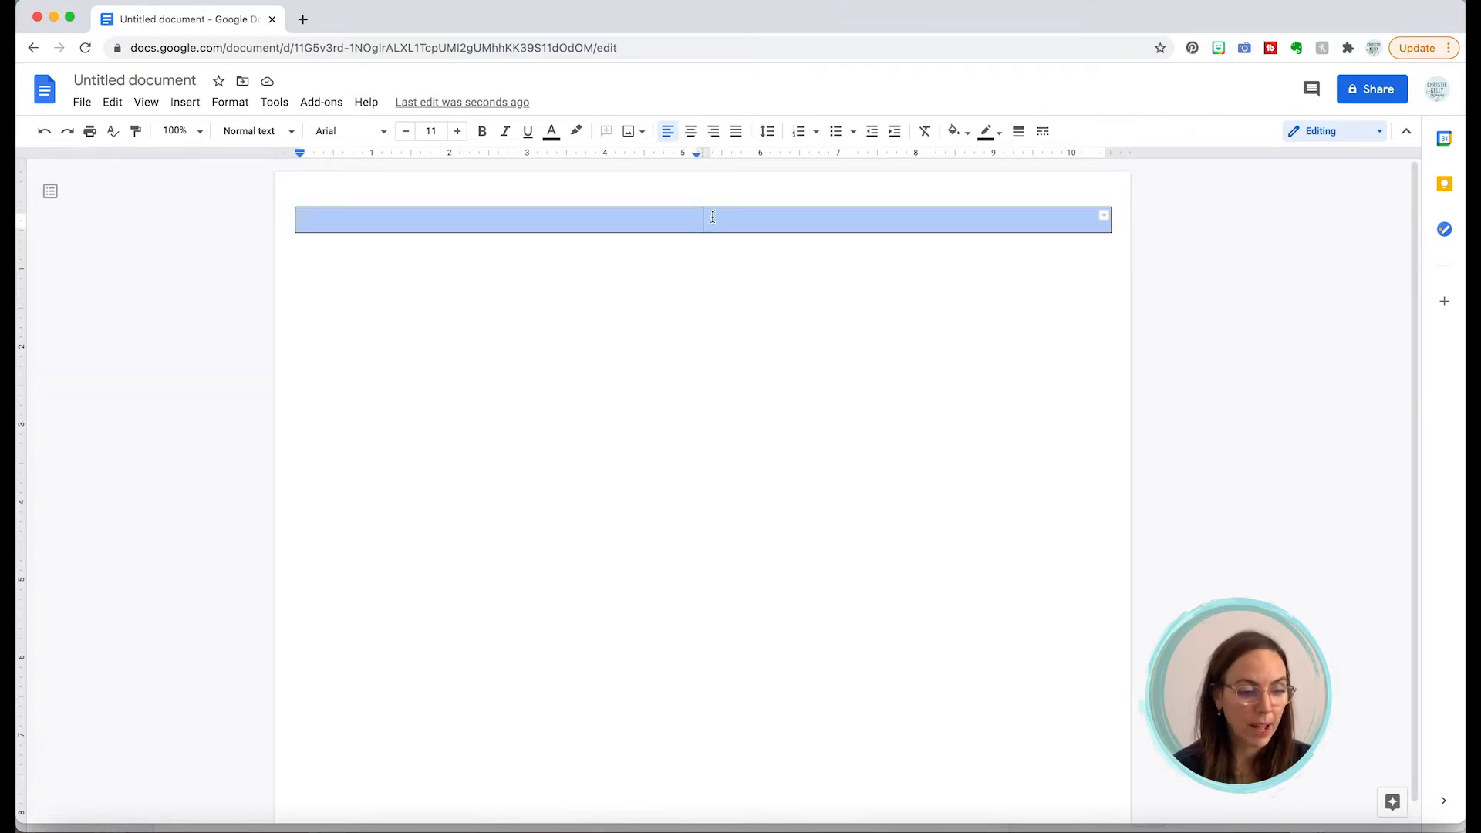
Step: Bring up Table properties for the selected table
left_click(227, 107)
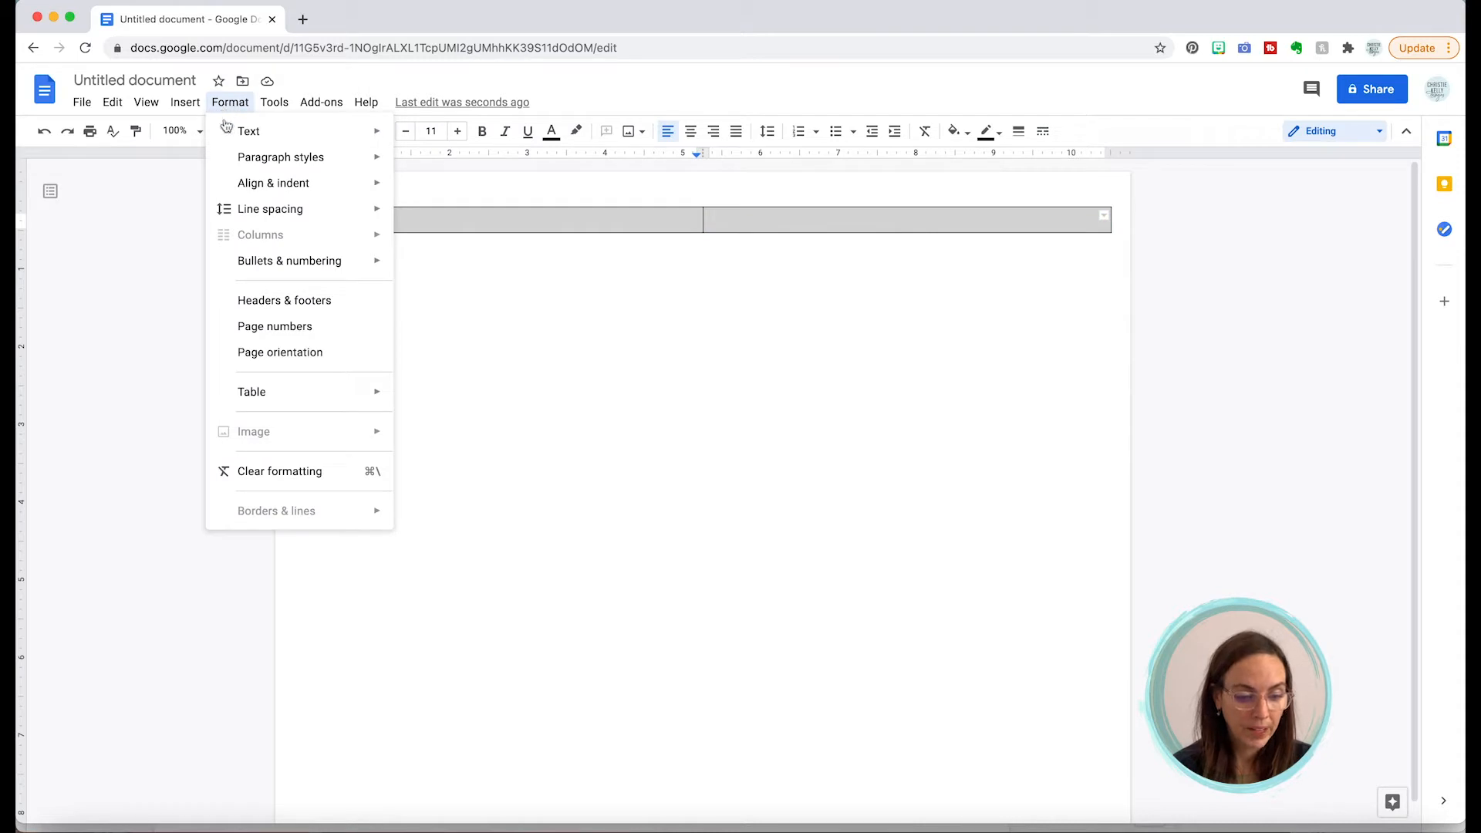
mouse_move(253, 396)
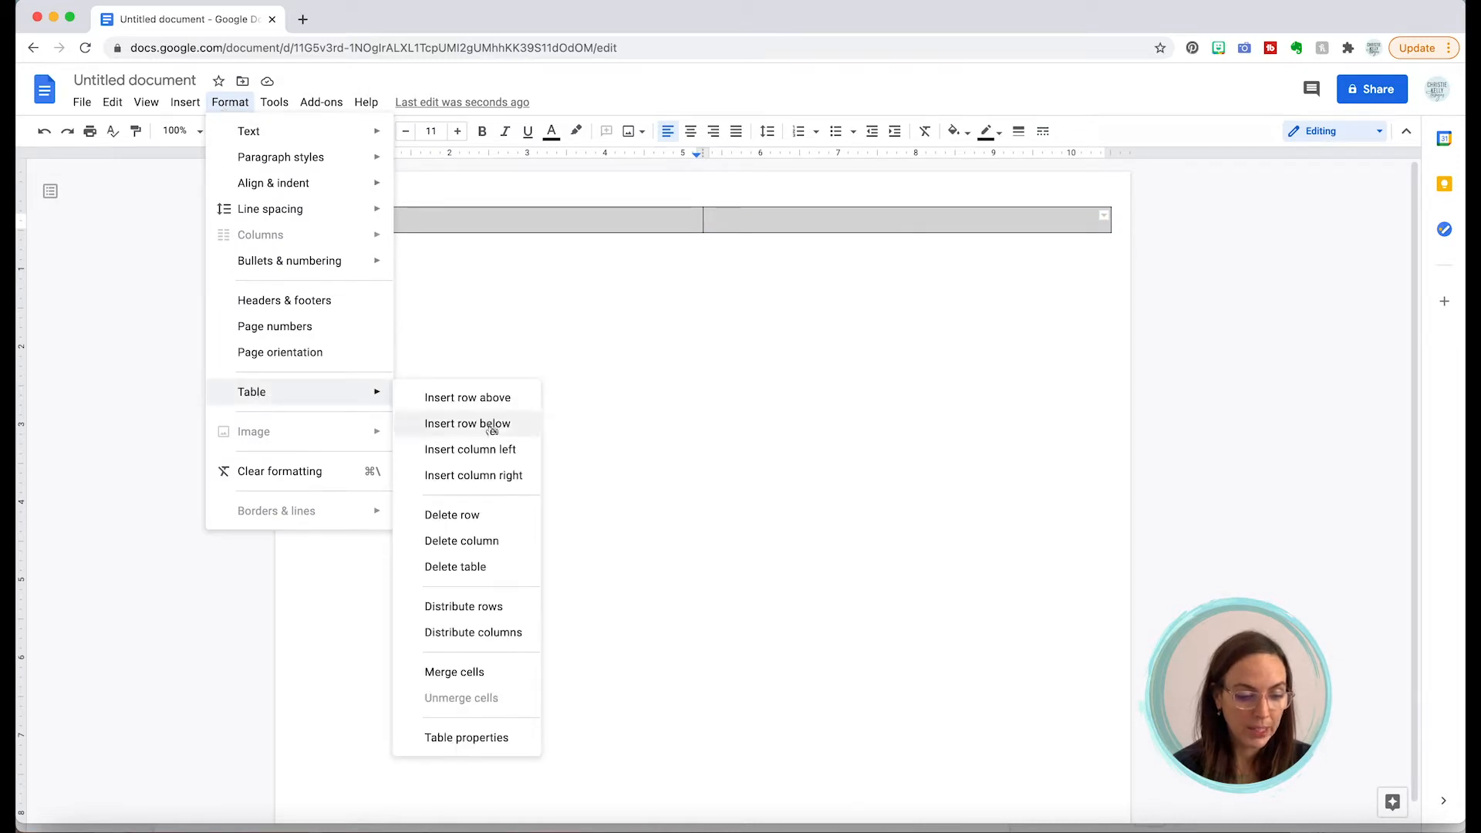
left_click(463, 740)
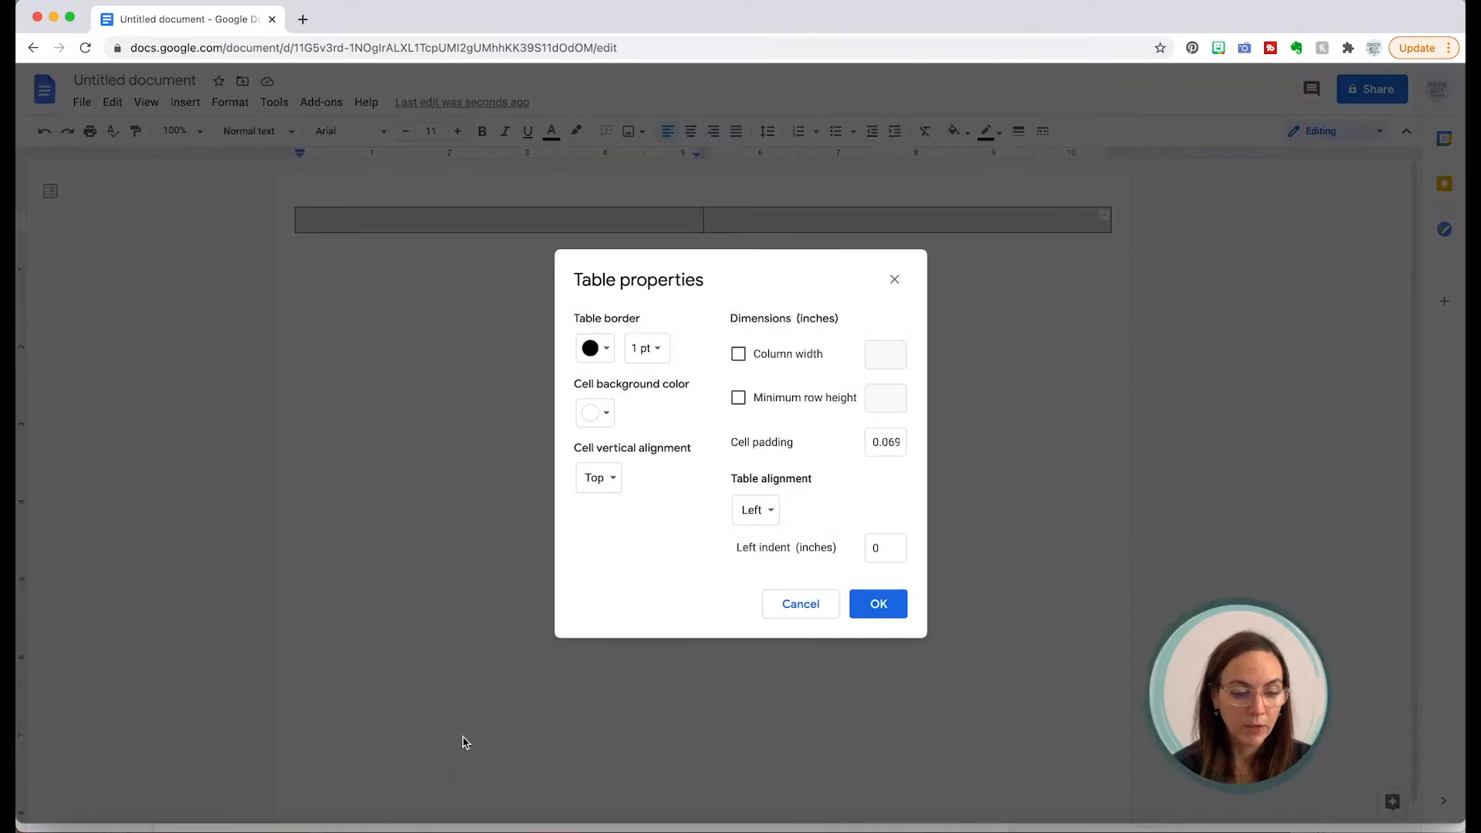
Step: Give the table a 0.5 pt light grey border
left_click(659, 351)
left_click(660, 409)
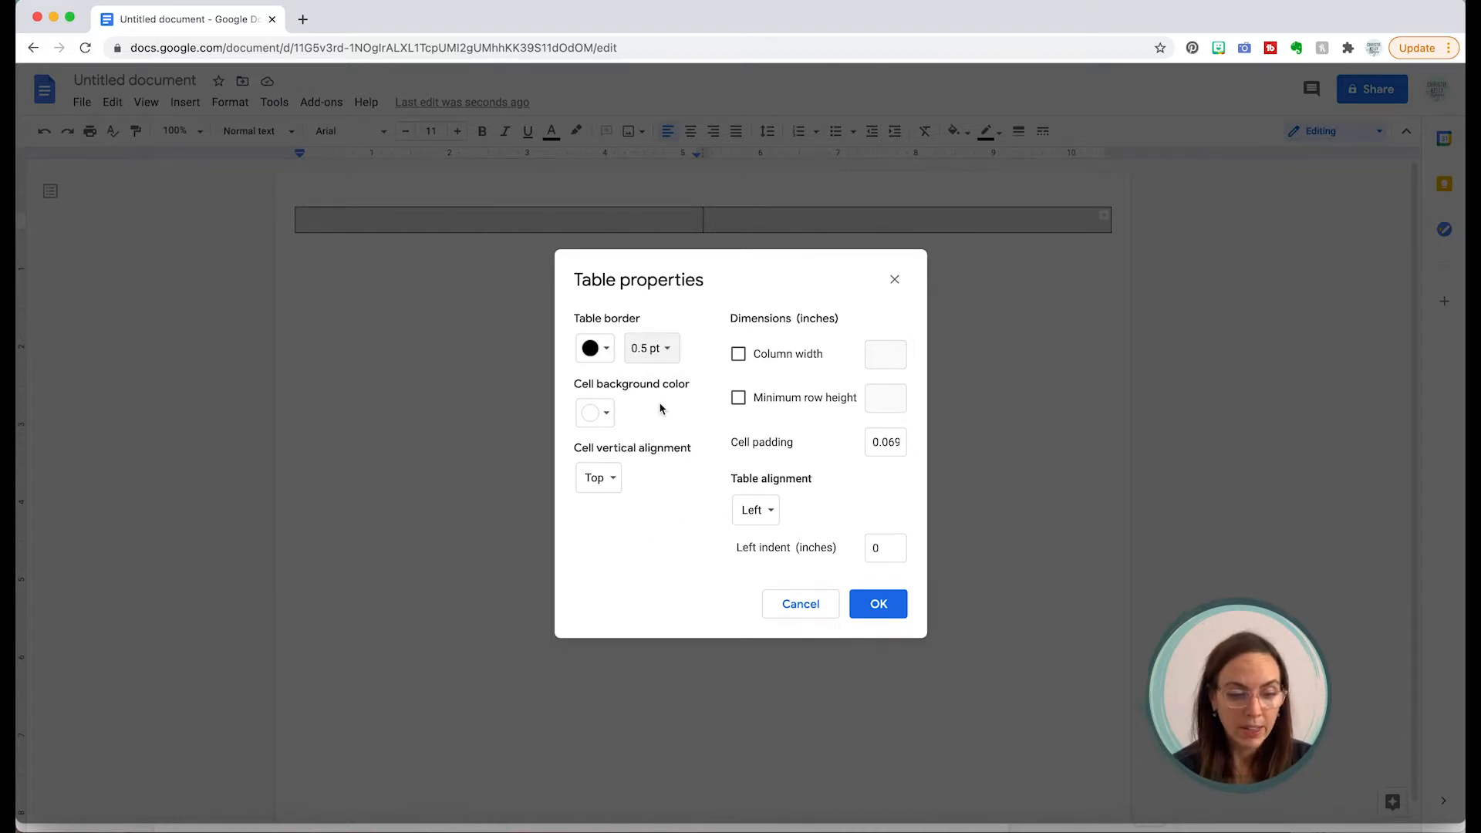
left_click(602, 351)
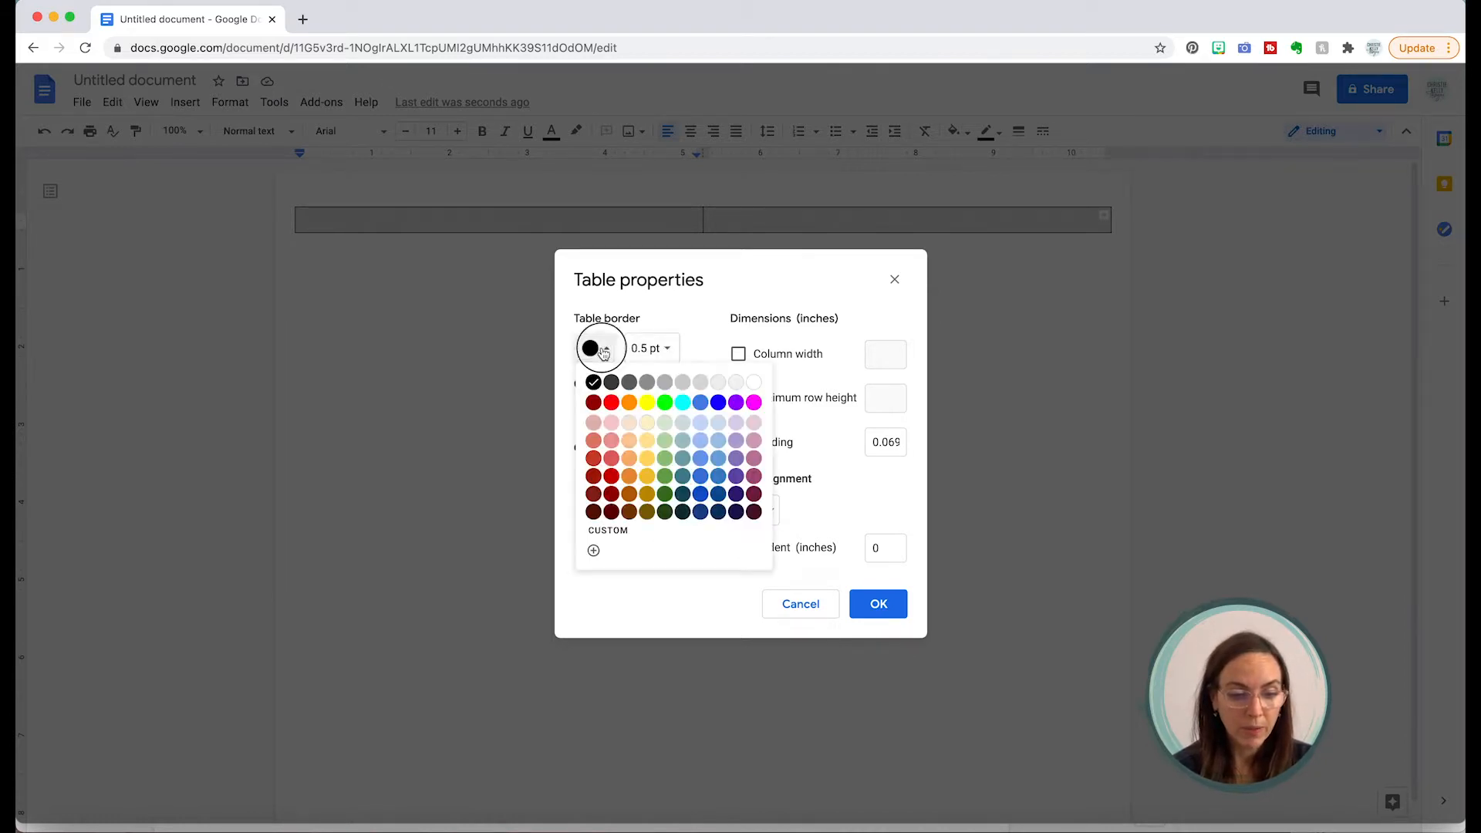
left_click(709, 384)
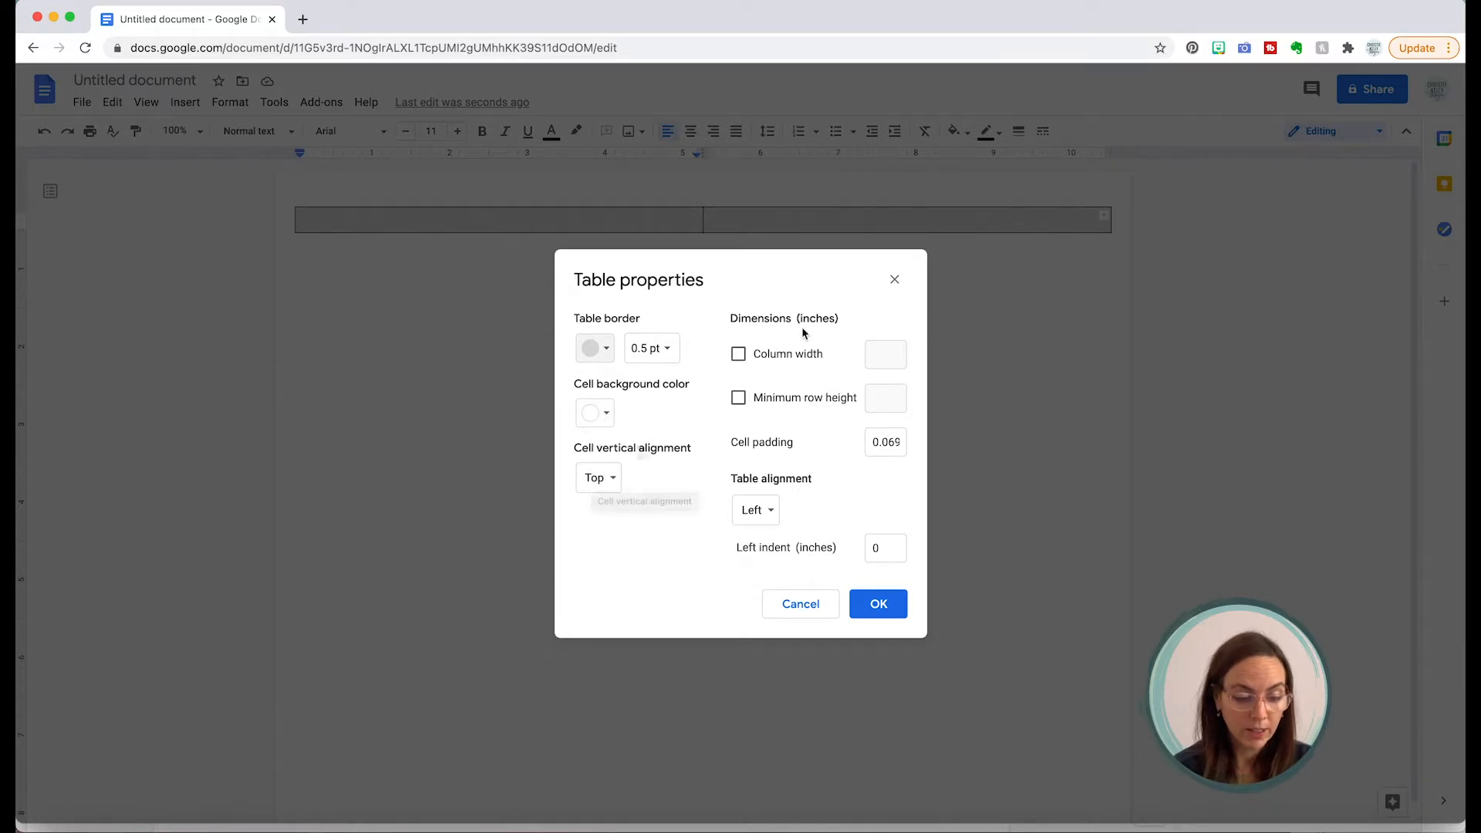
Step: Set column width 5, minimum row height 7 and cell padding 0, then apply
left_click(739, 359)
left_click(884, 352)
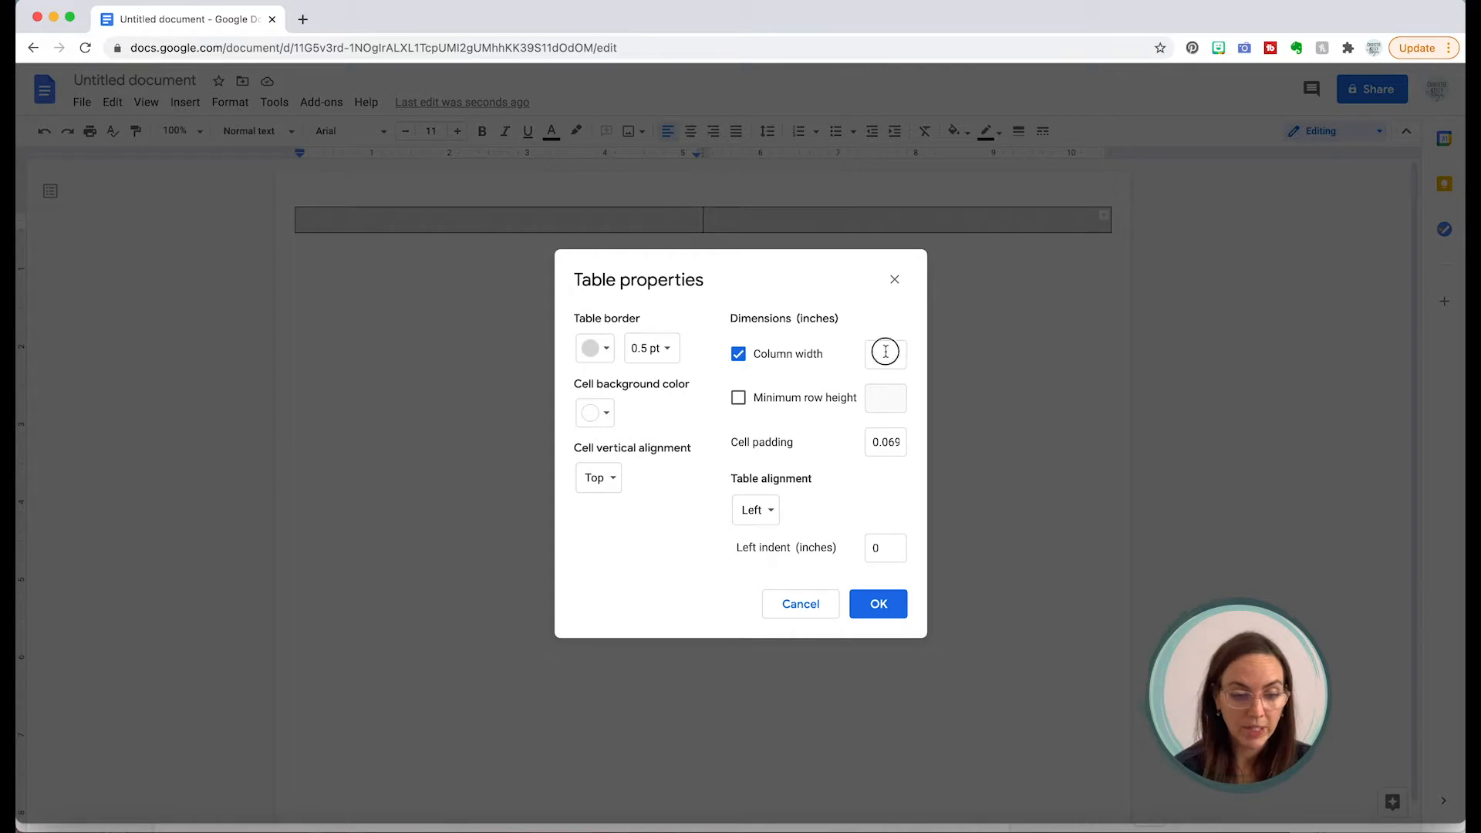
type("5")
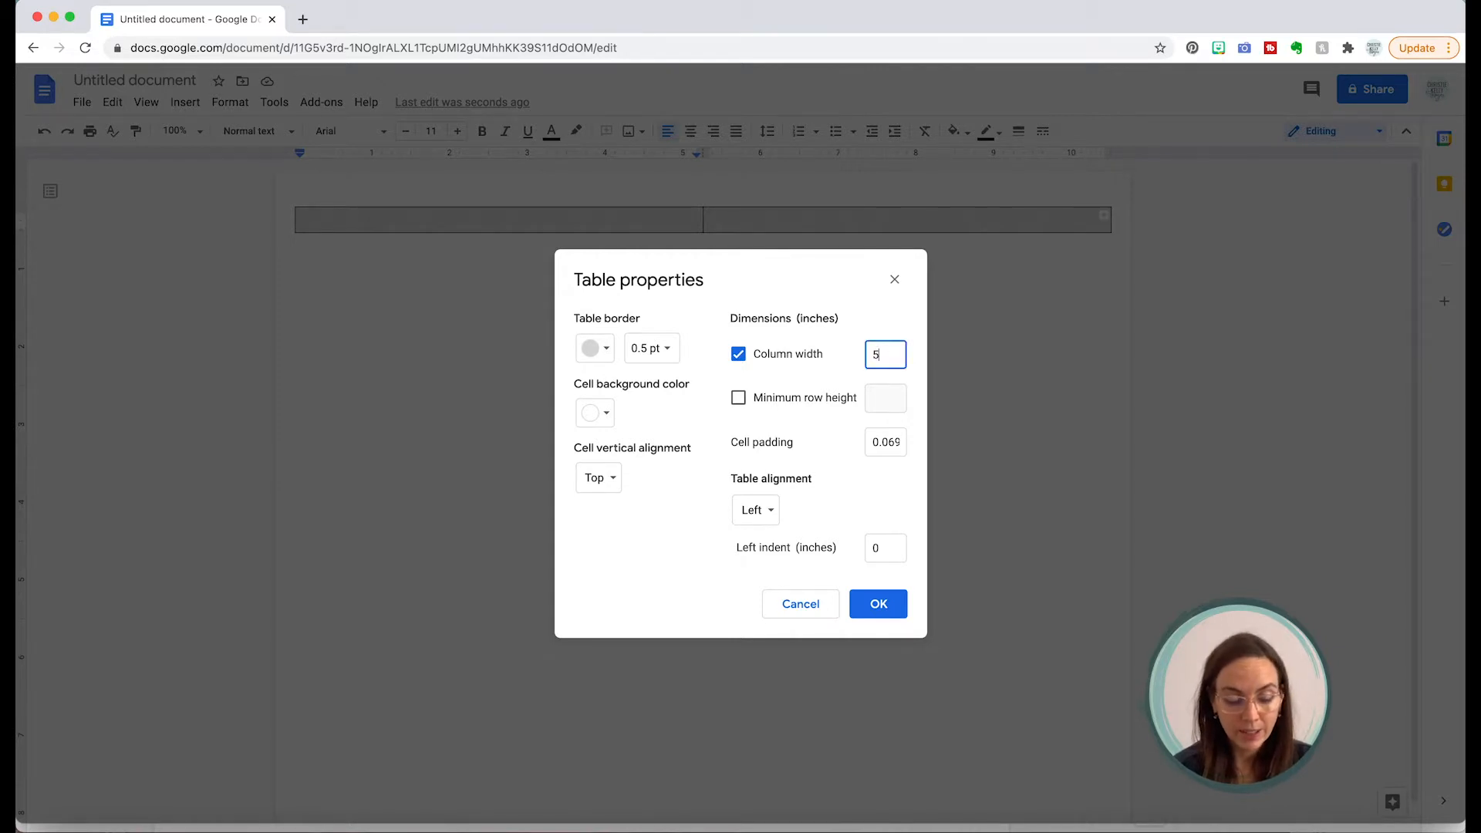
left_click(740, 397)
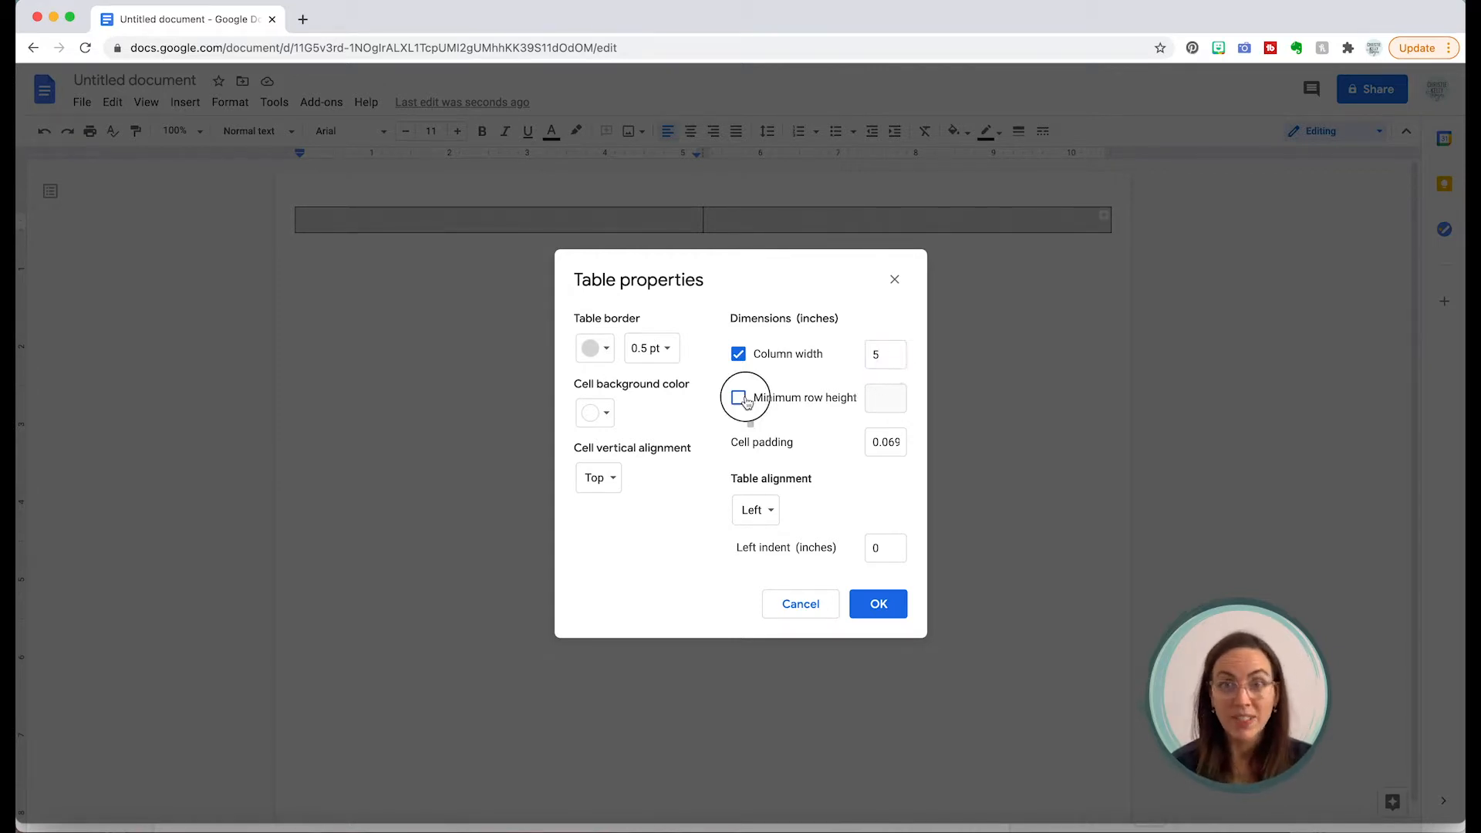
left_click(893, 405)
type("7")
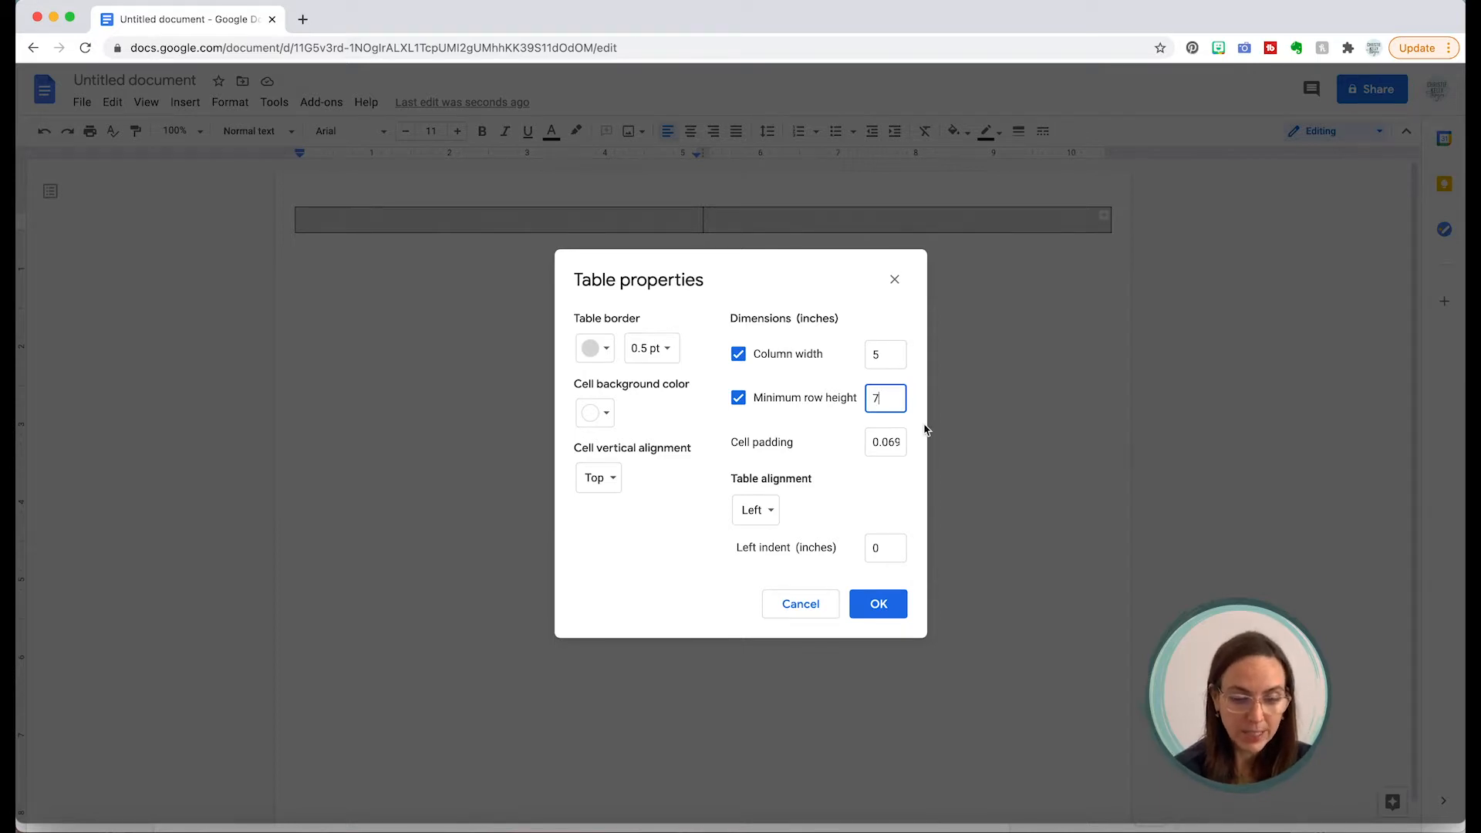
double_click(883, 442)
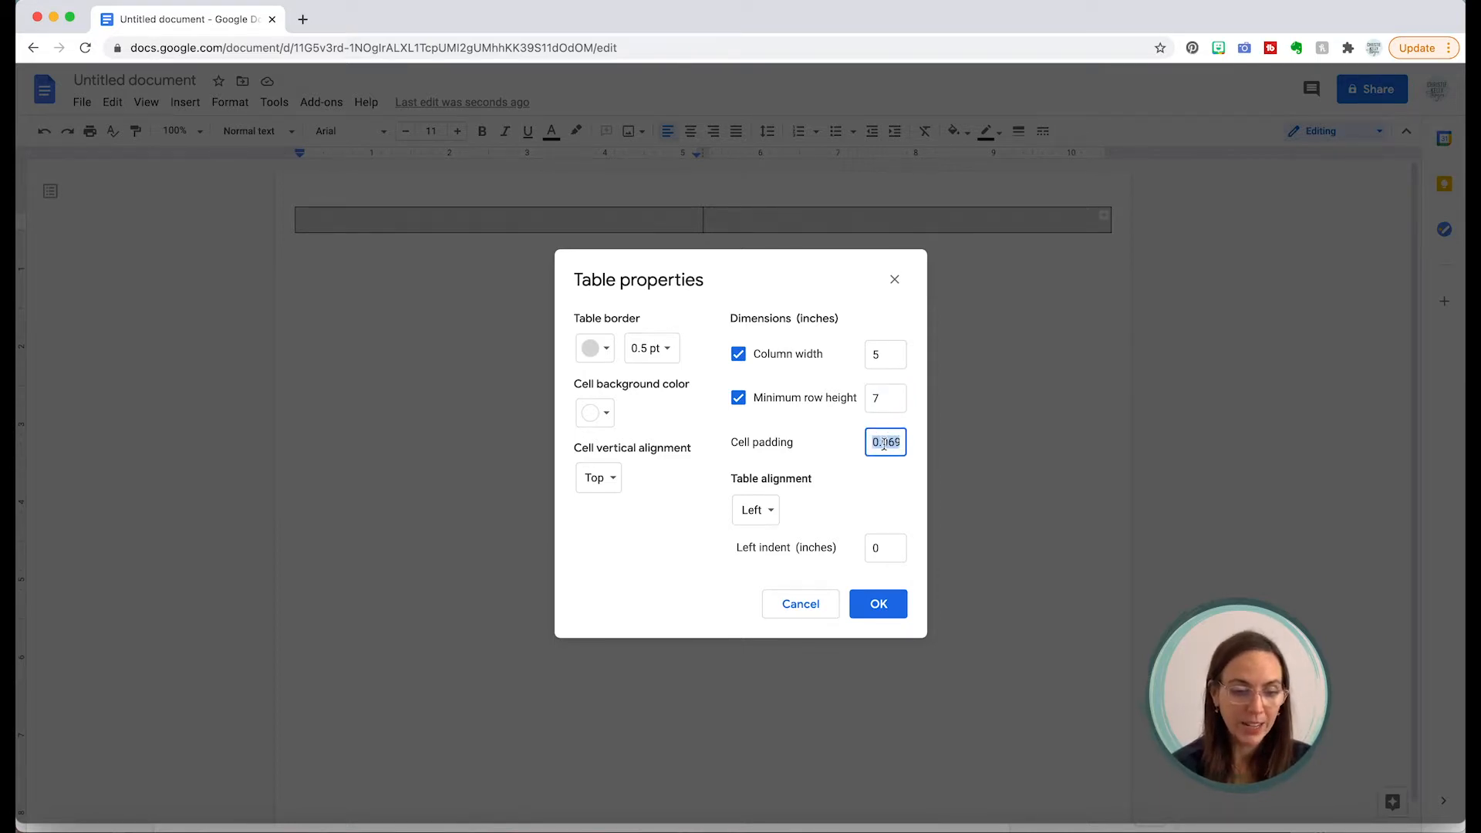
type("0")
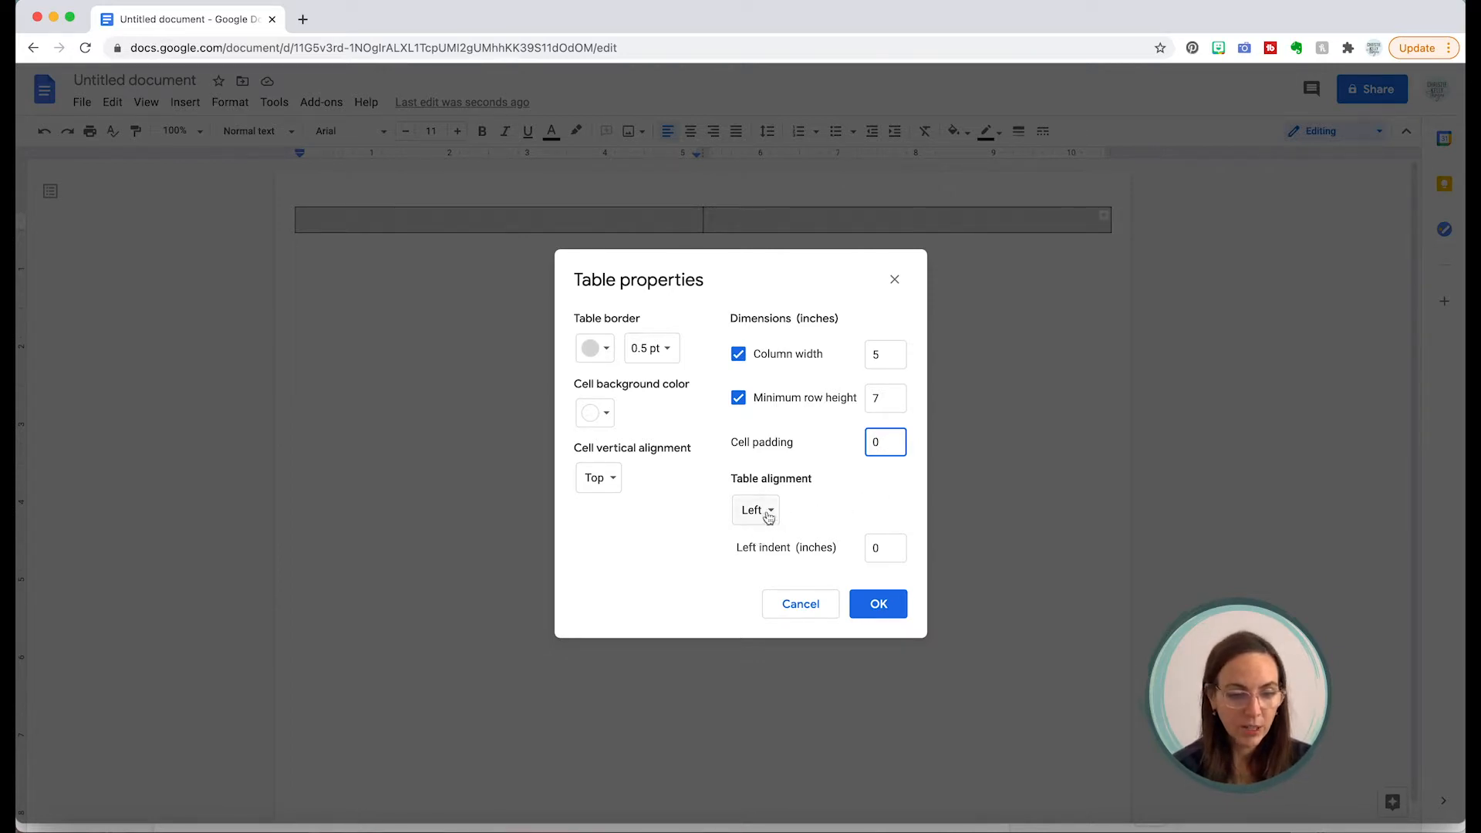
left_click(886, 606)
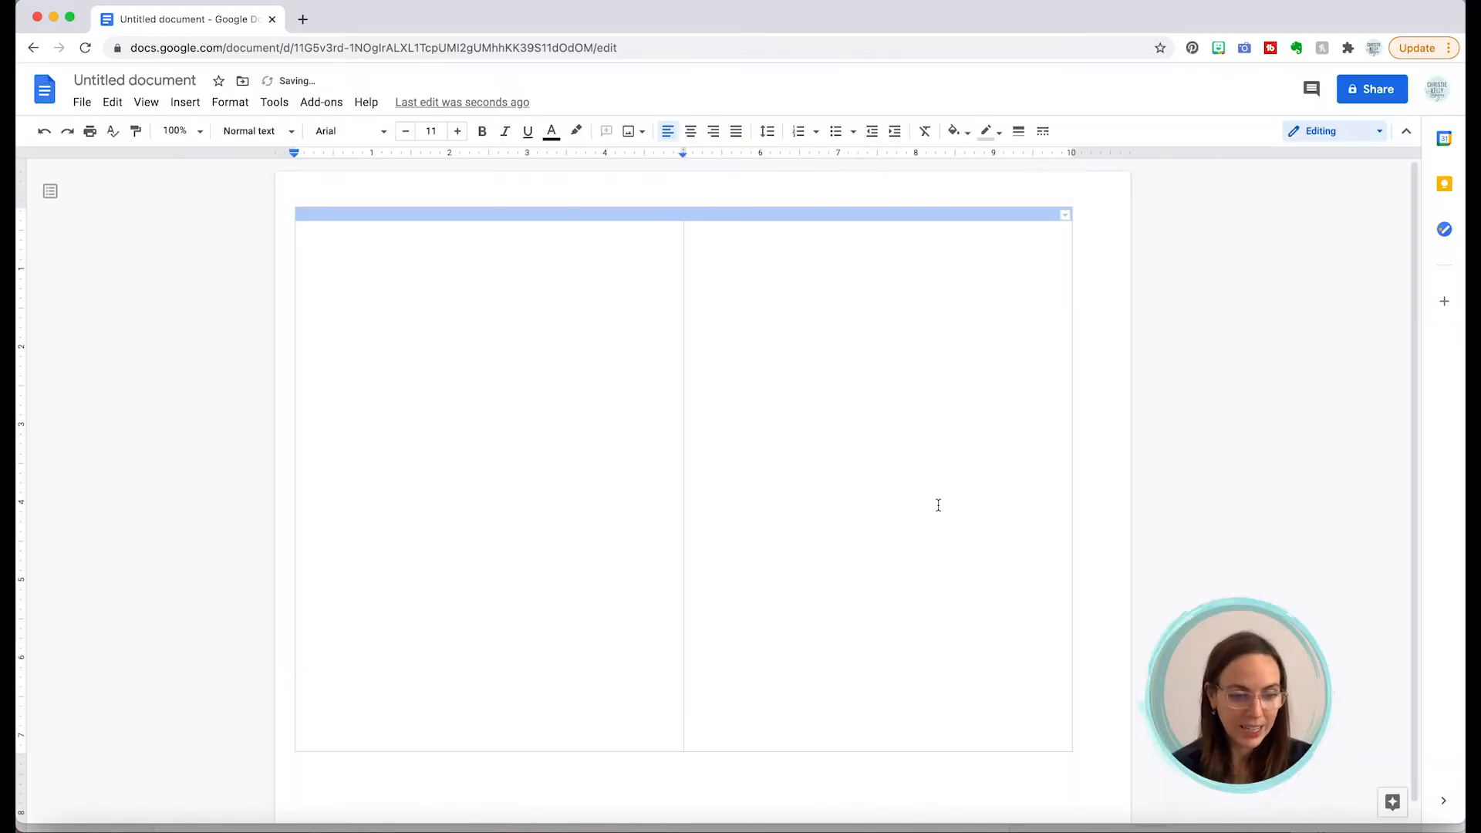
Step: Paste the wedding invitation wording into the left table cell and select all of it
left_click(637, 306)
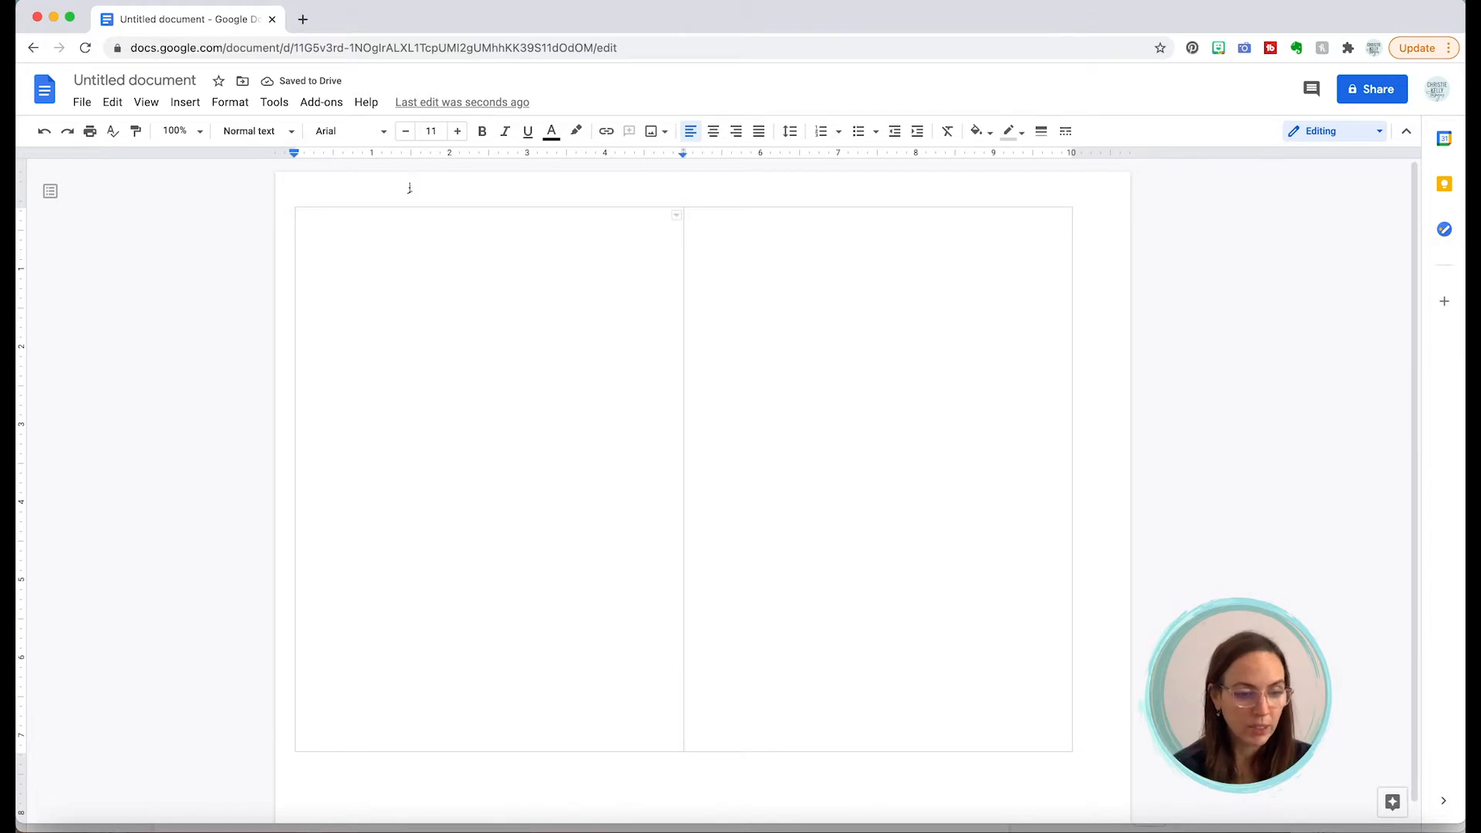
left_click(408, 190)
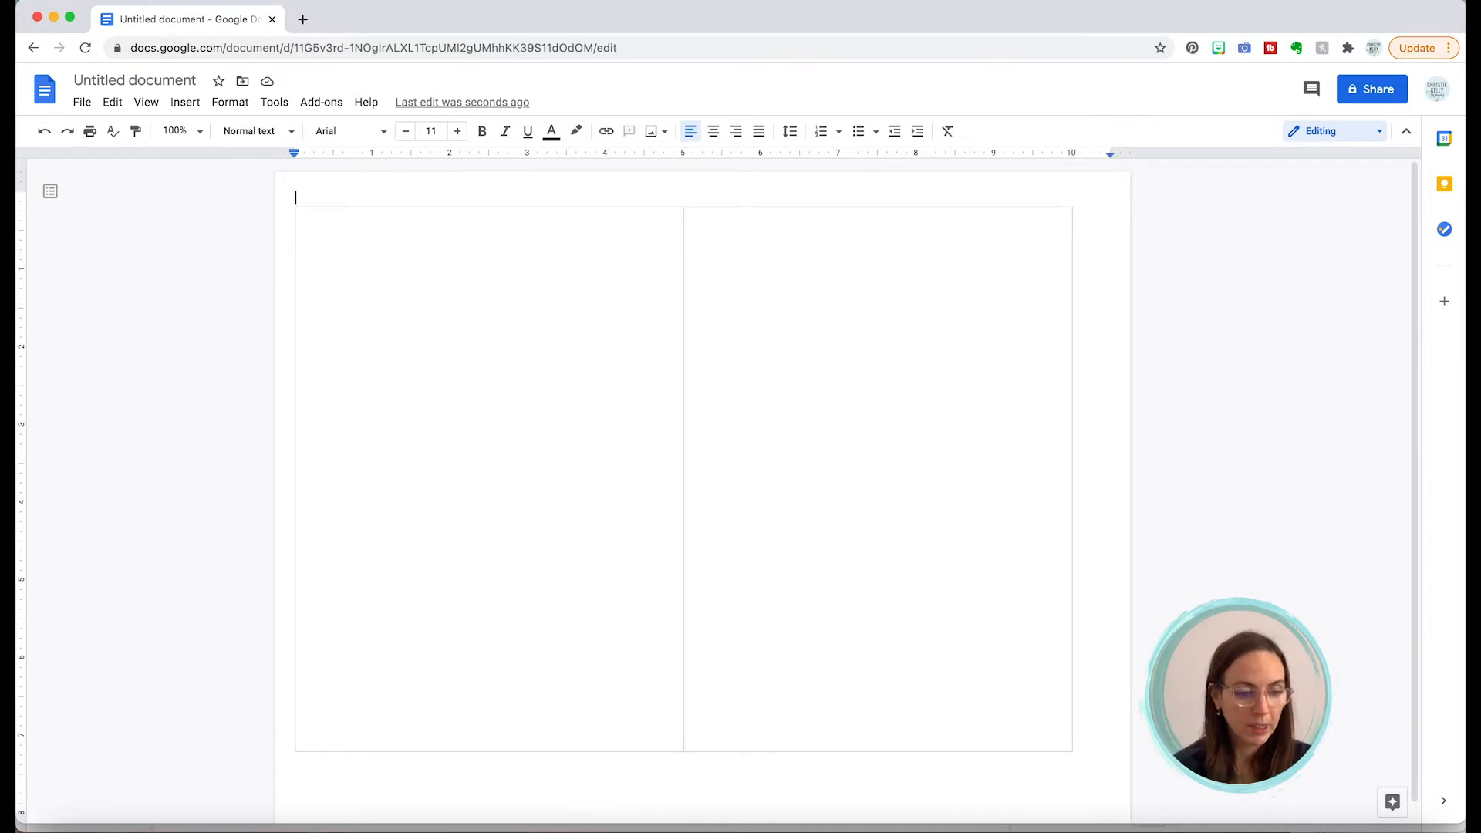
left_click(443, 273)
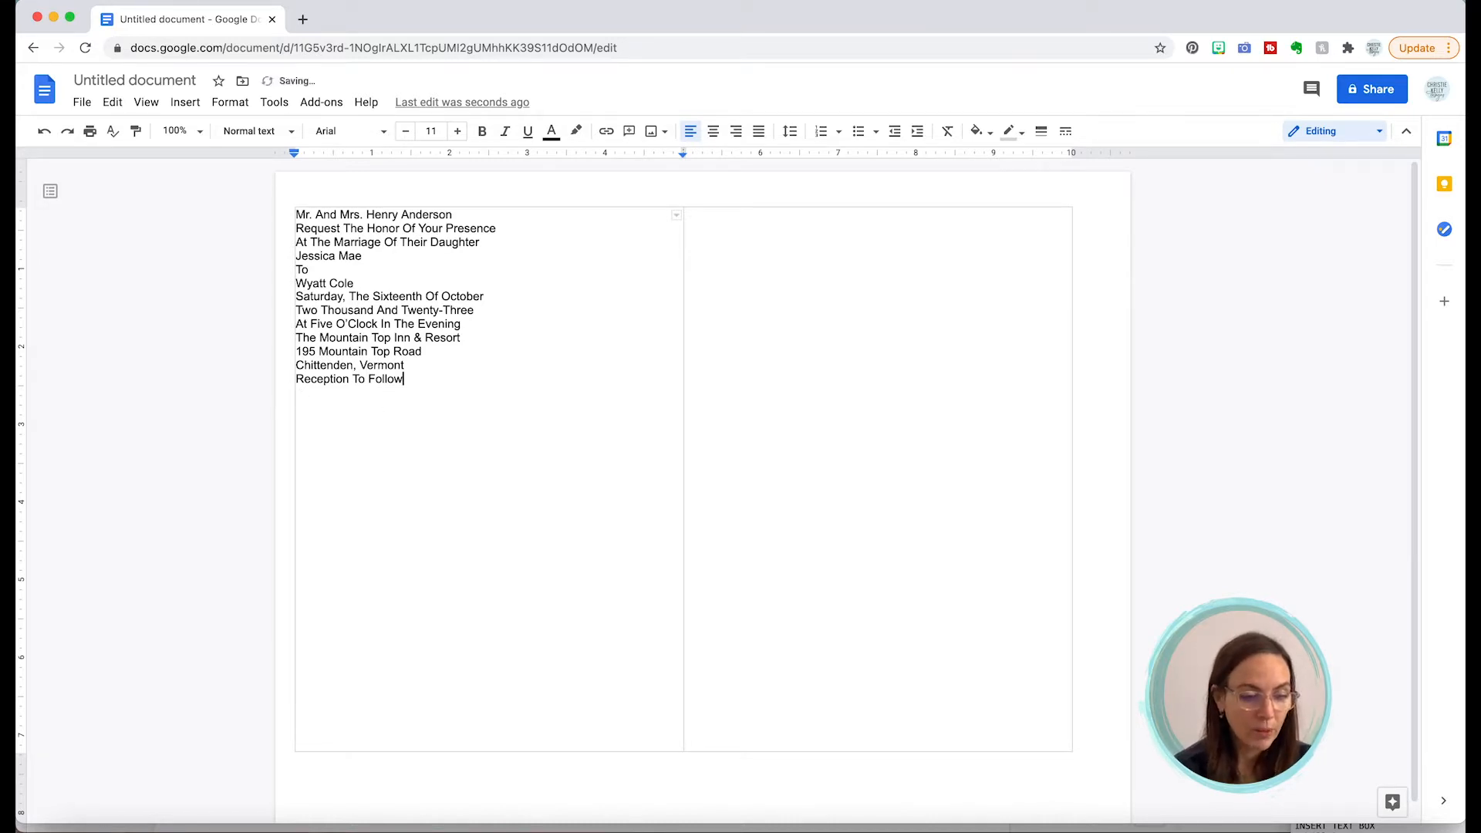
left_click_drag(404, 381, 295, 218)
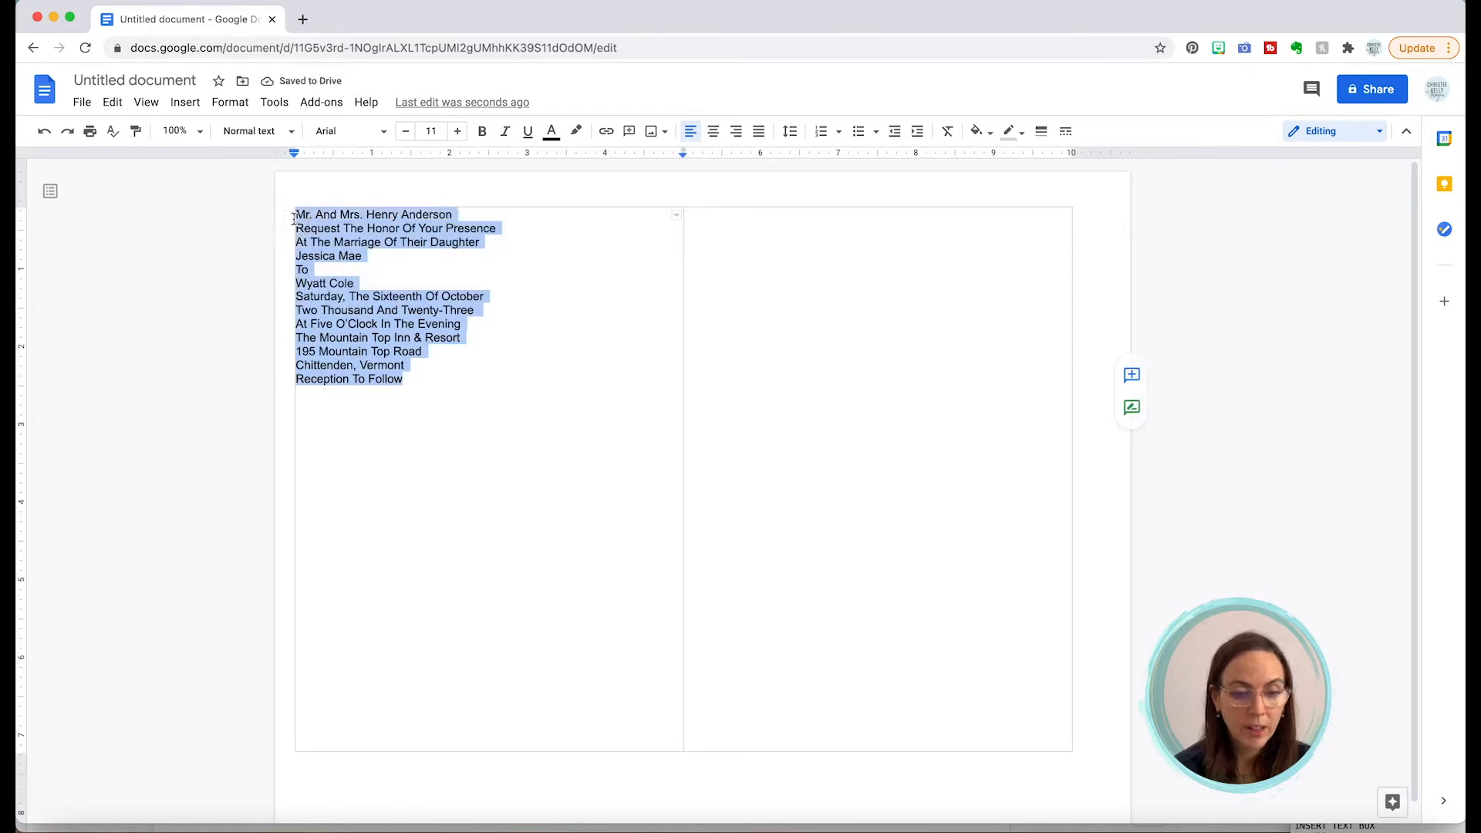
Step: Center the invitation lines and change their capitalization to UPPERCASE
left_click(714, 132)
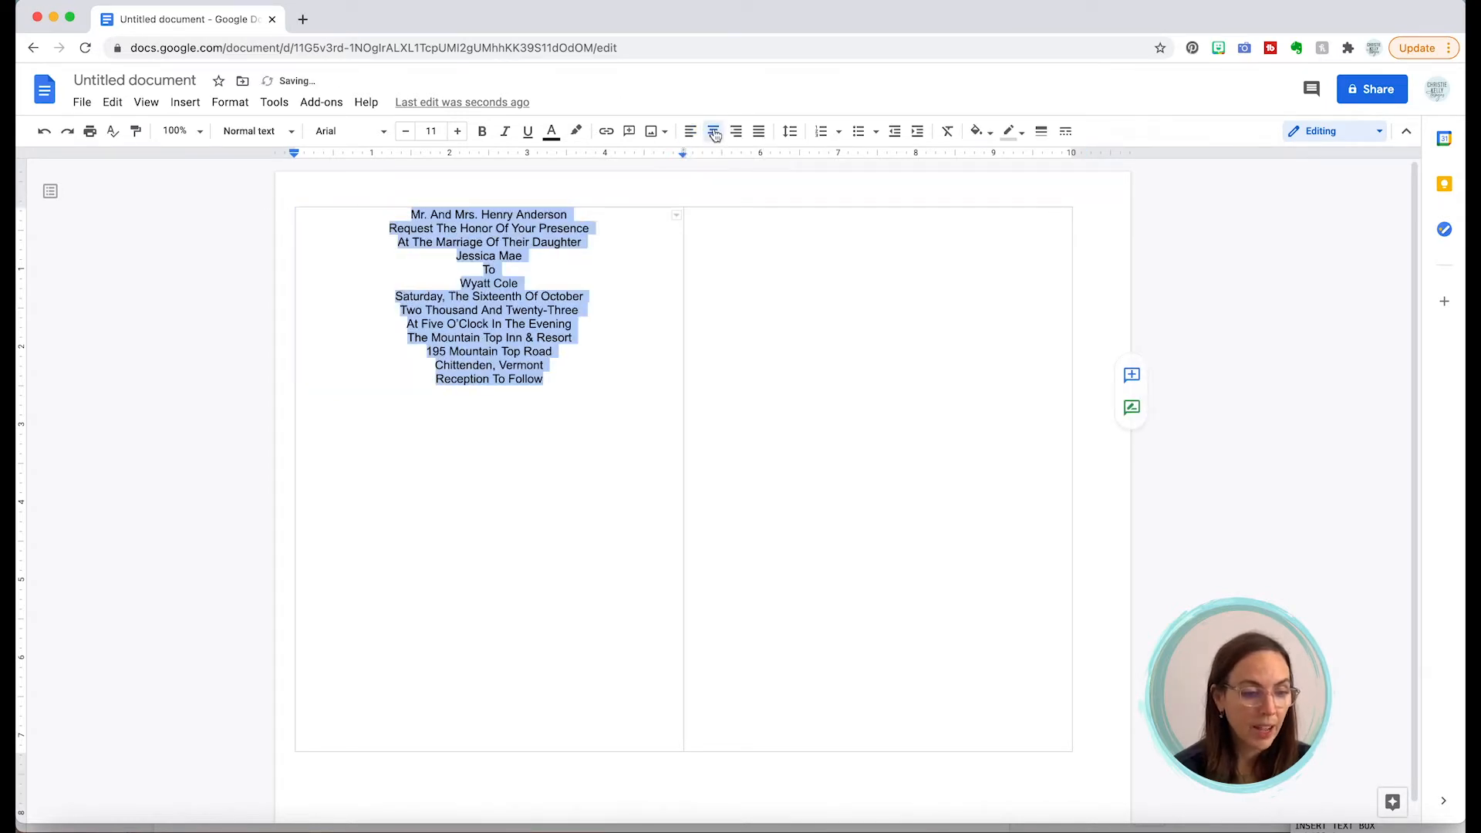
left_click(232, 103)
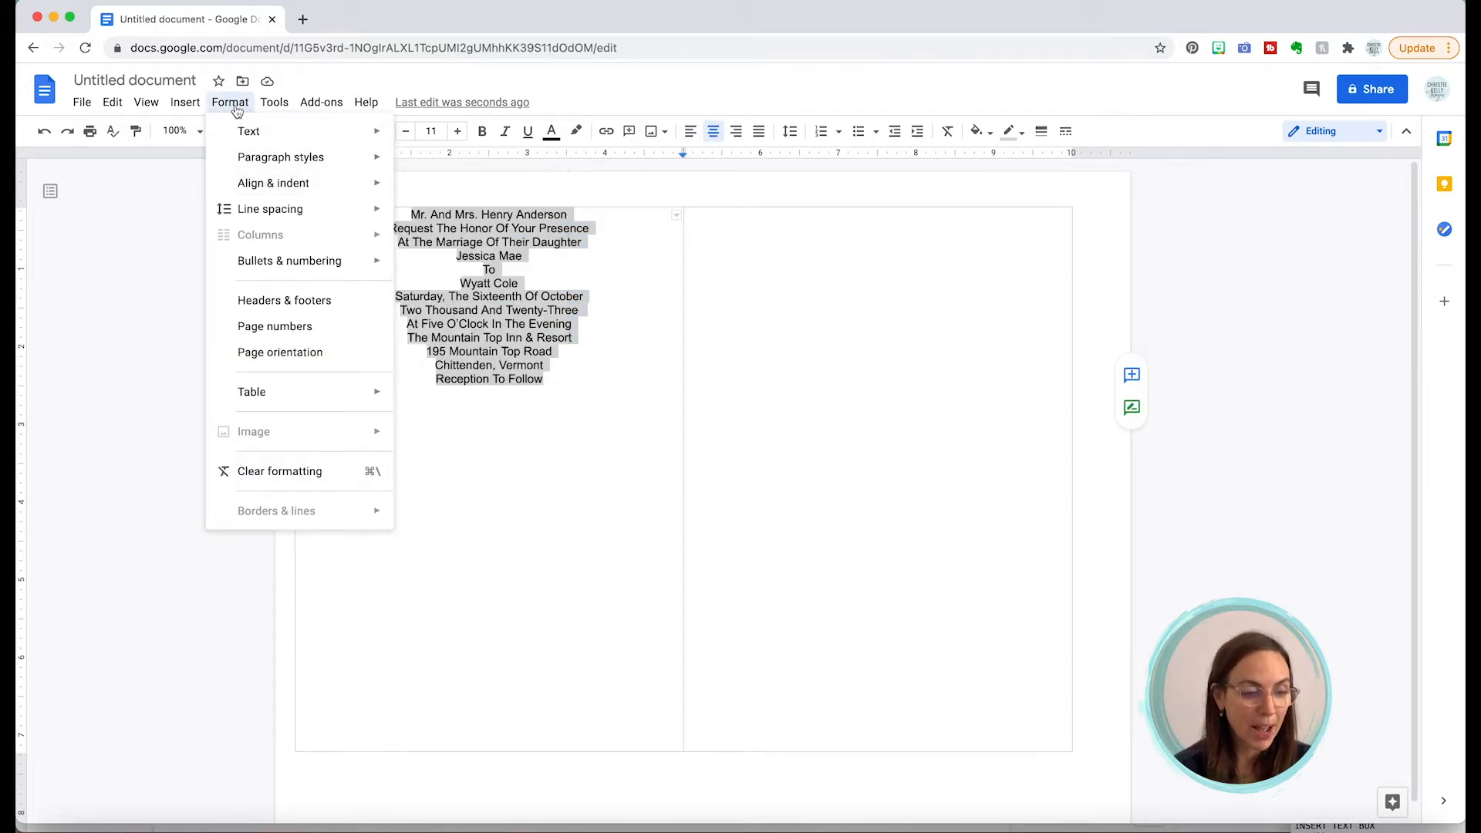
mouse_move(243, 135)
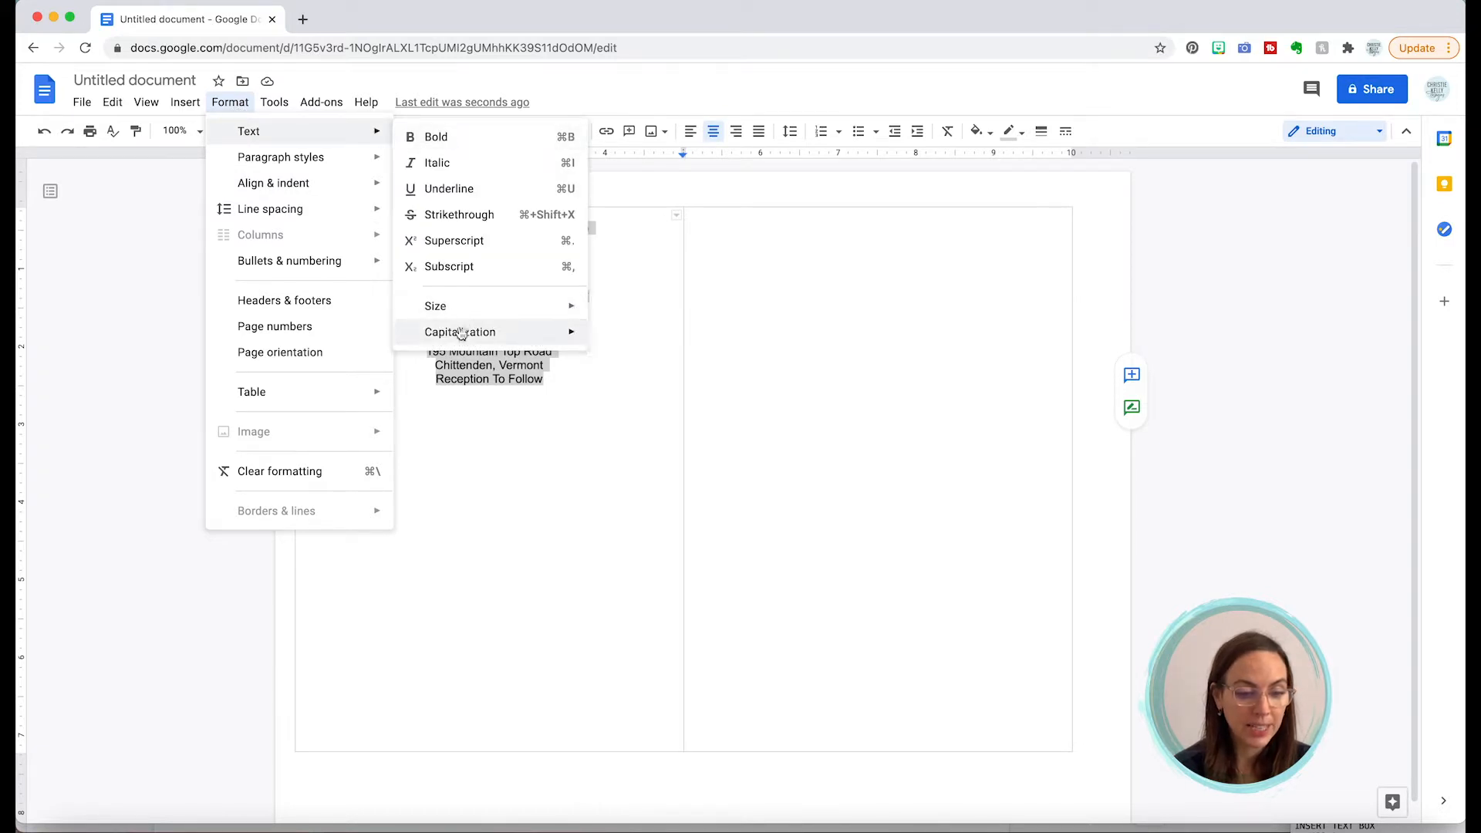
mouse_move(461, 333)
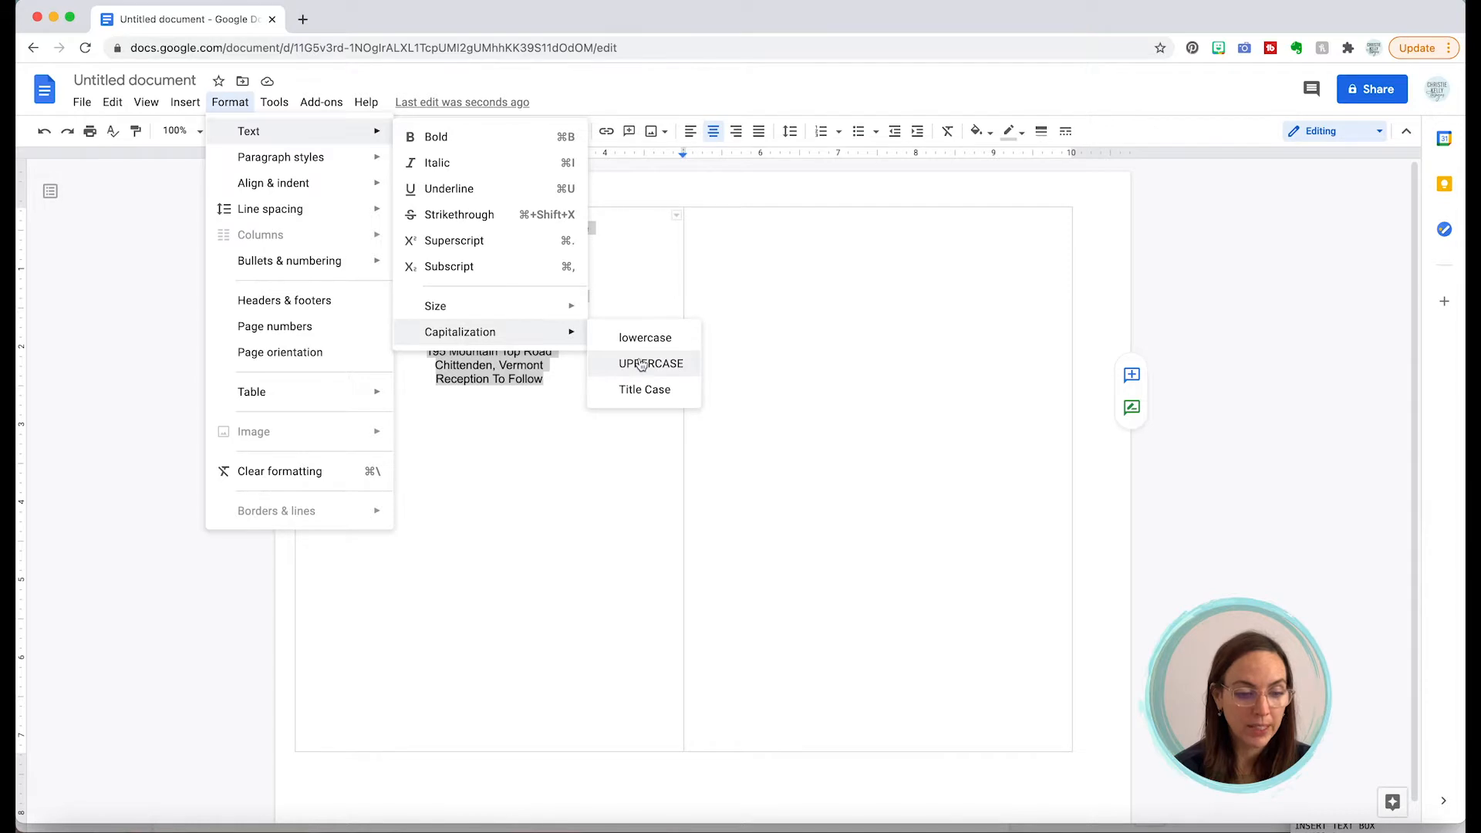
left_click(642, 364)
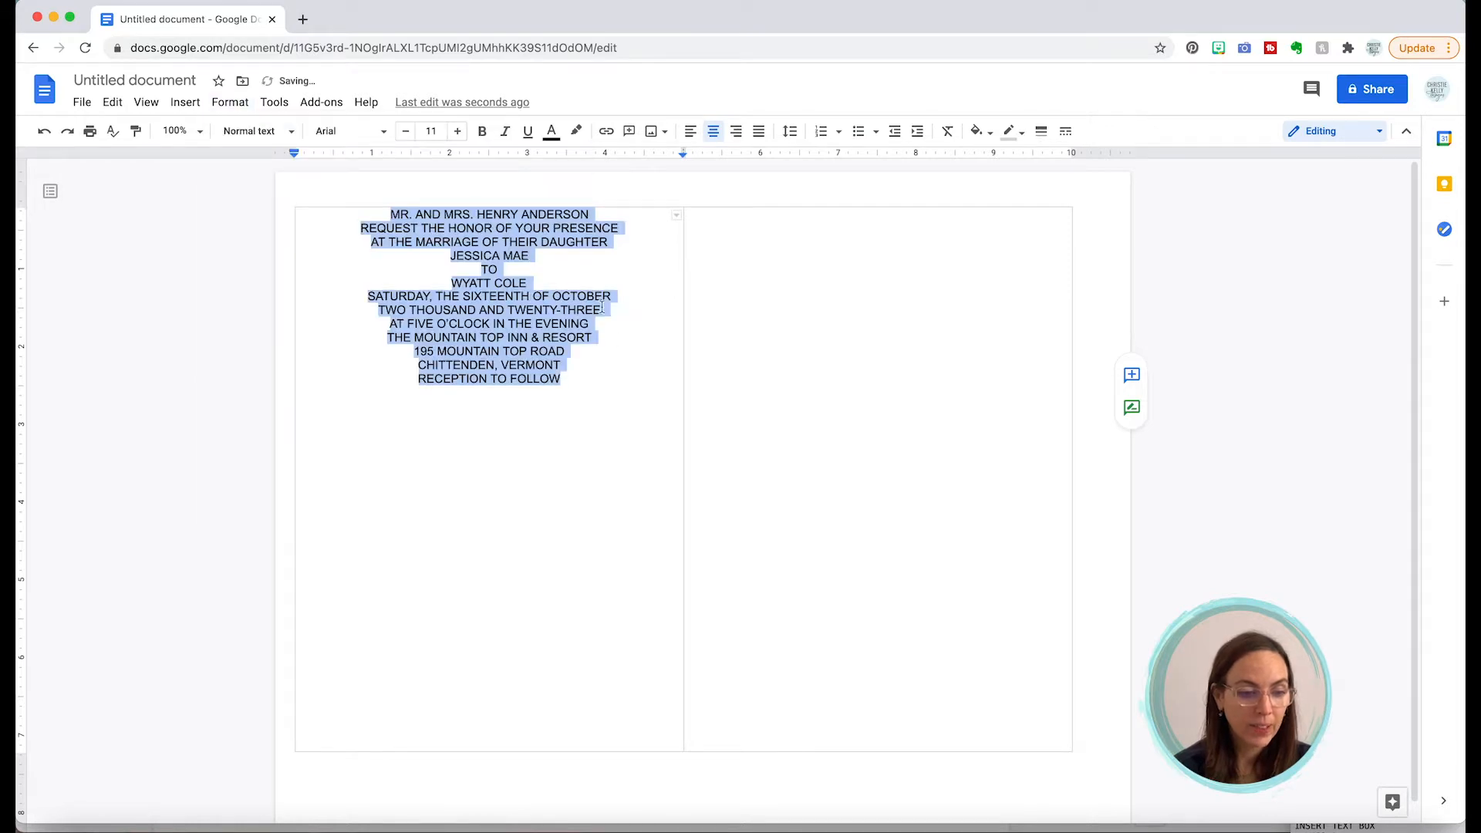
Step: Set the invitation text in Spectral at Normal weight
left_click(383, 133)
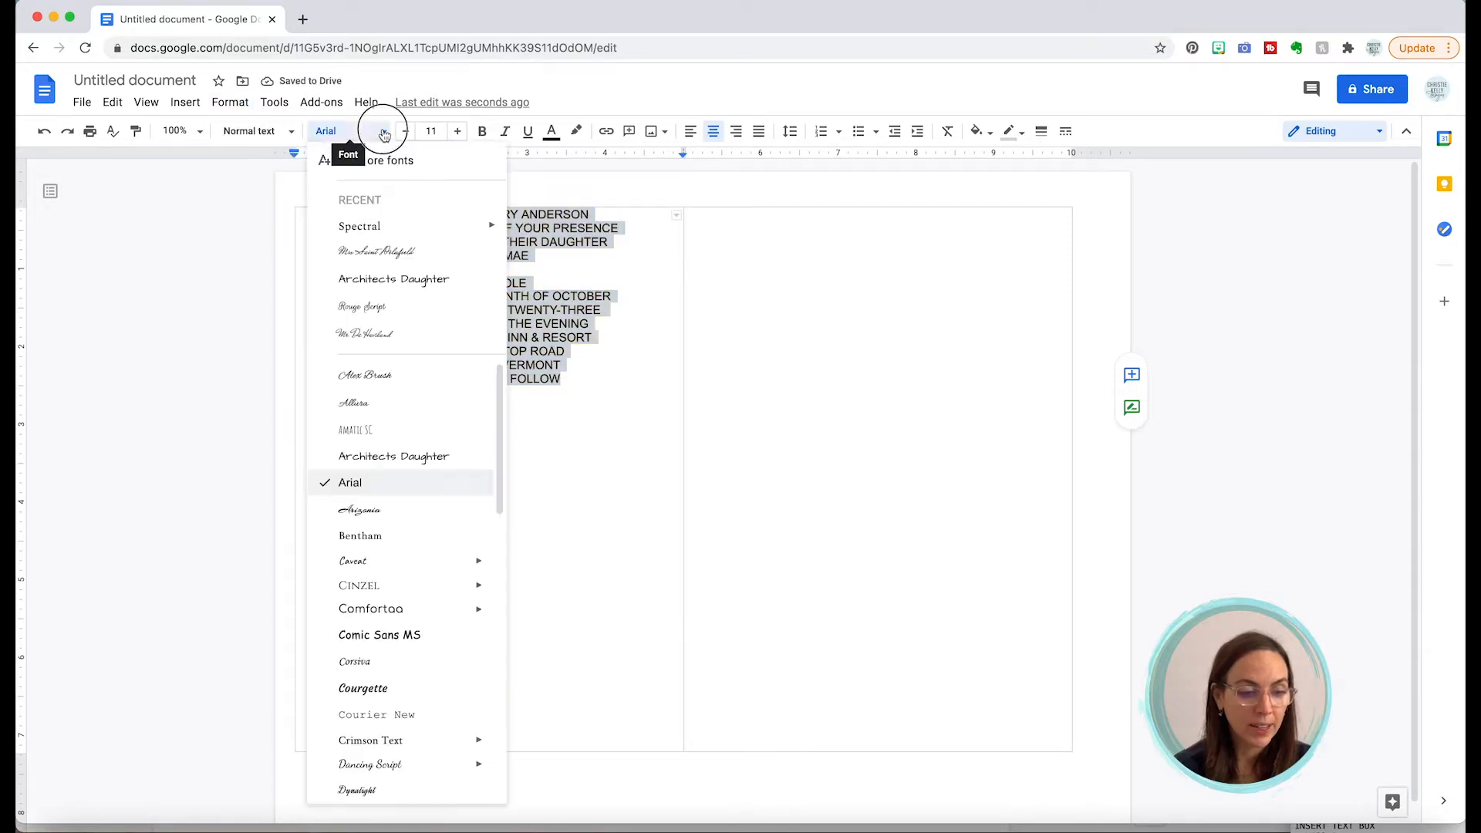
left_click(374, 226)
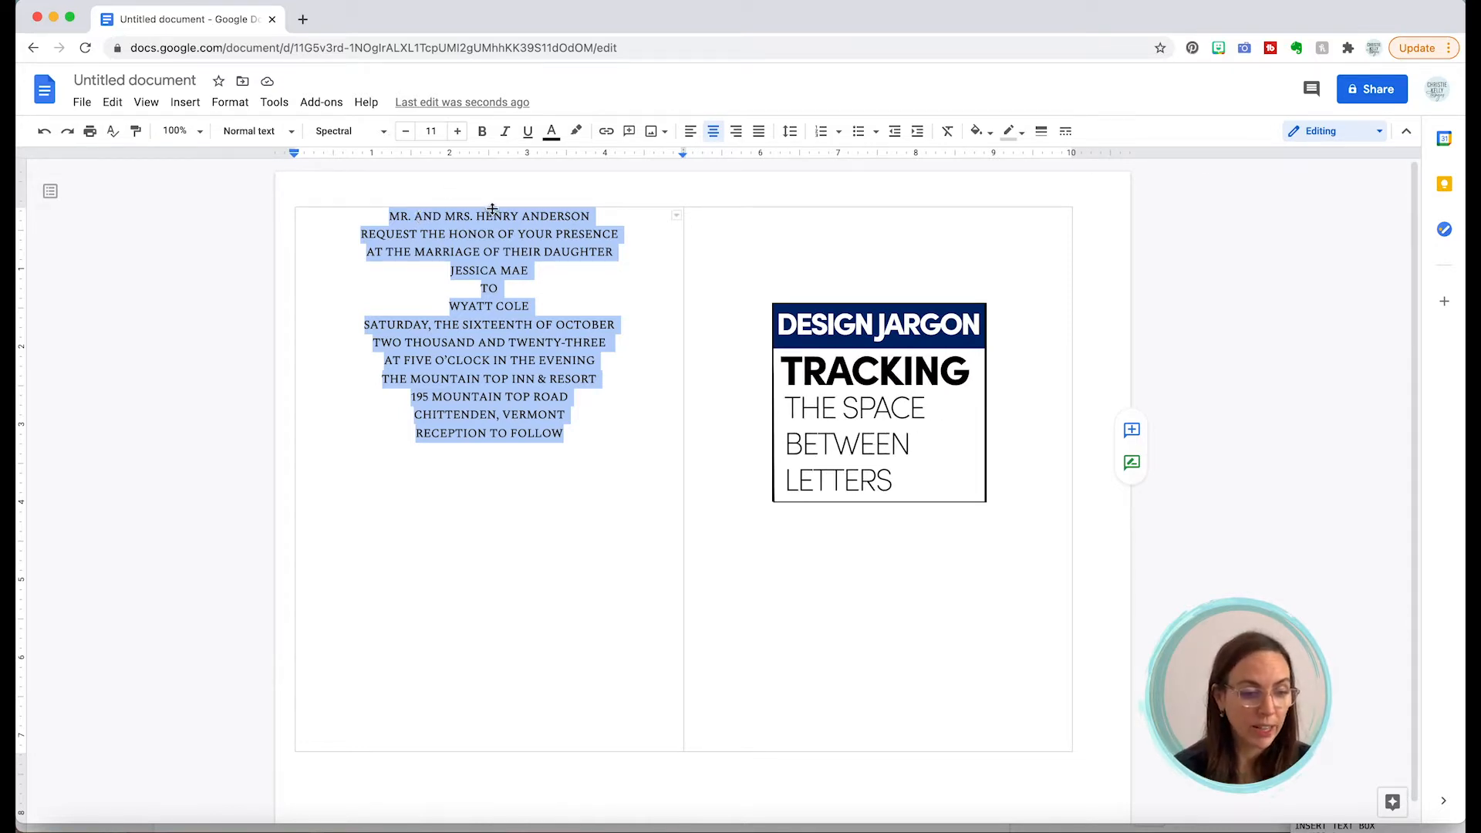
left_click(384, 135)
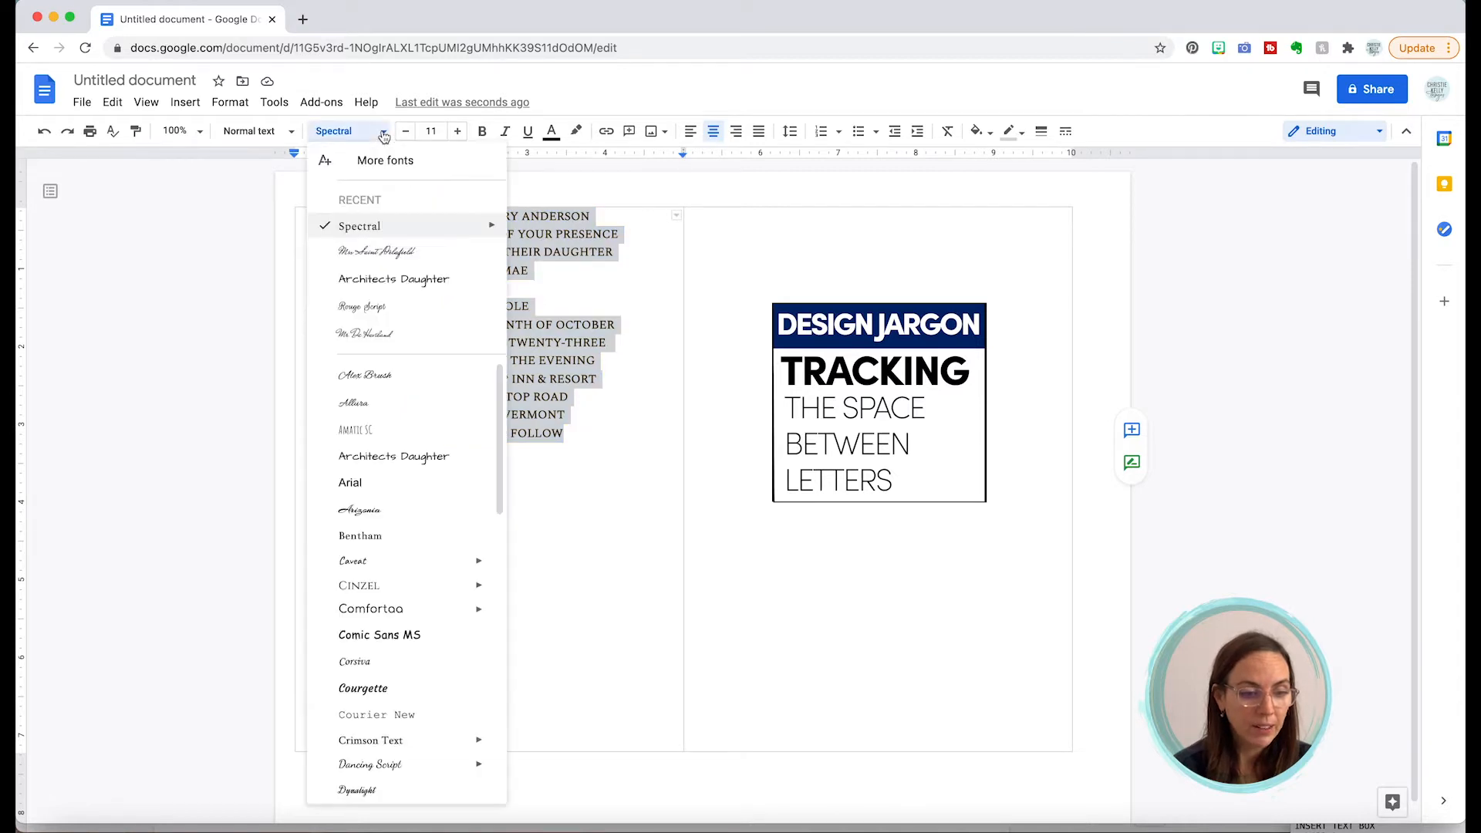
mouse_move(463, 227)
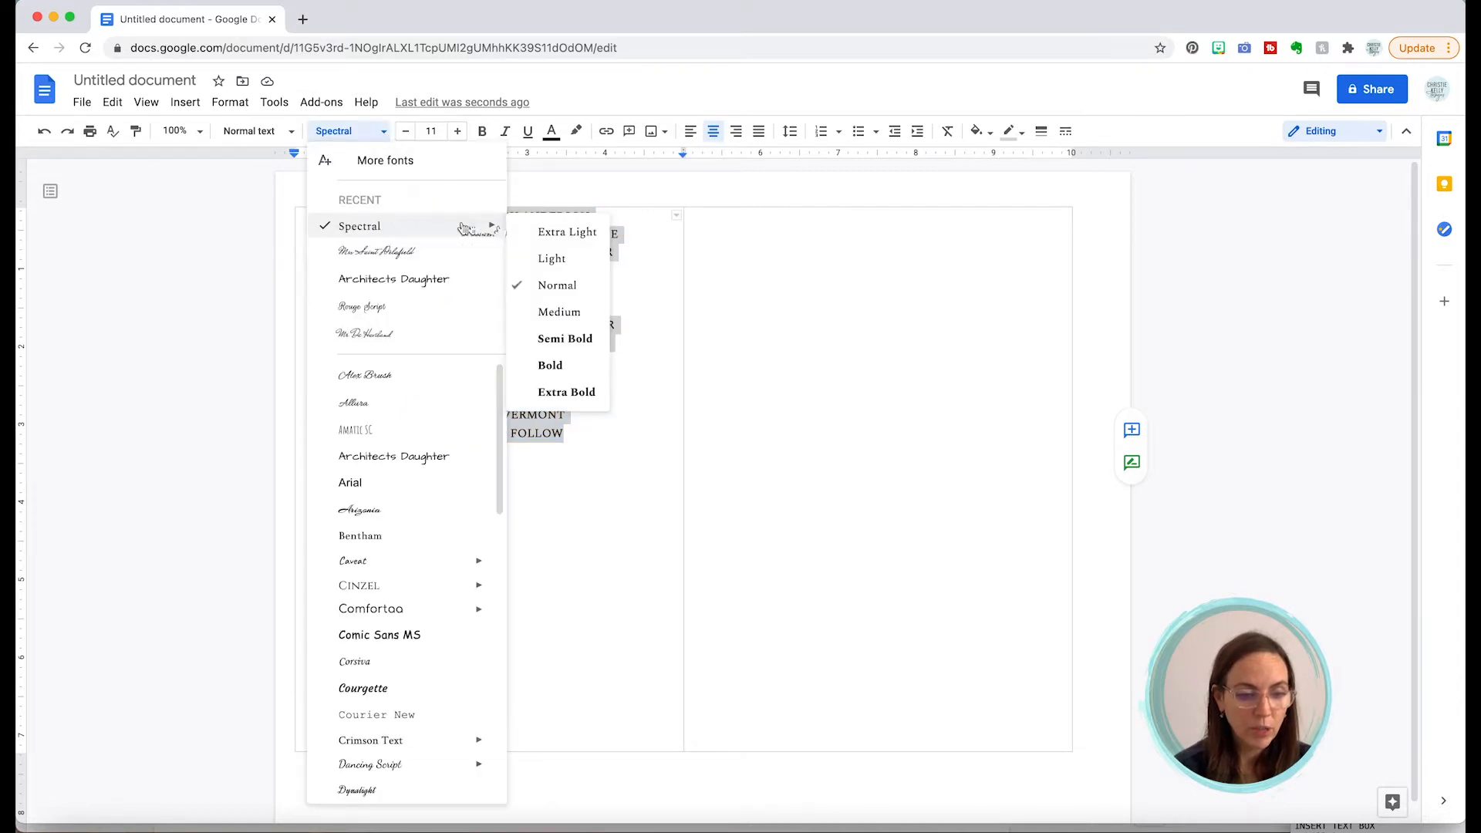
left_click(559, 284)
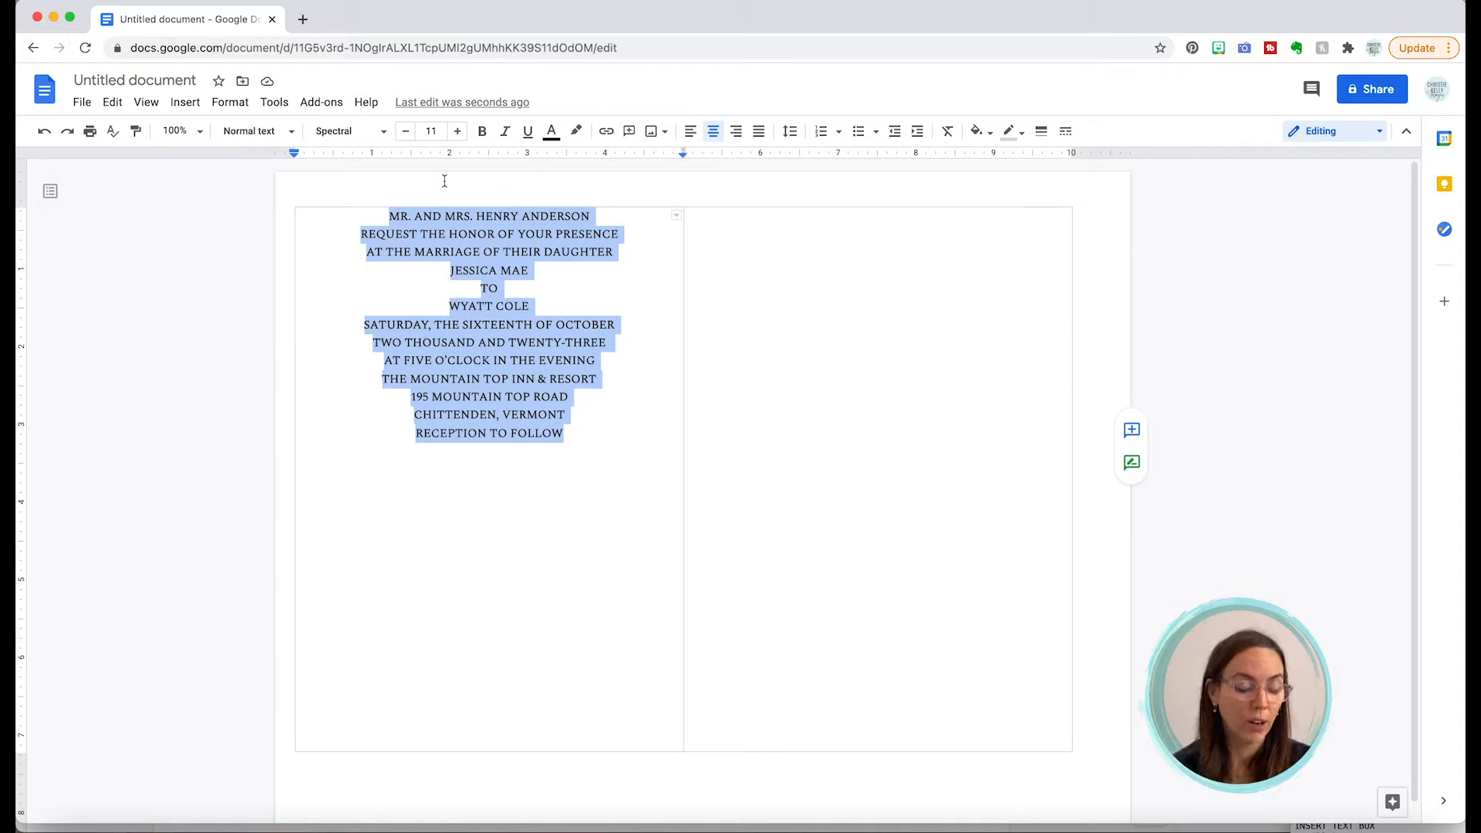
Step: Shrink the invitation text from 11 to 9 pt and reselect it
left_click(407, 133)
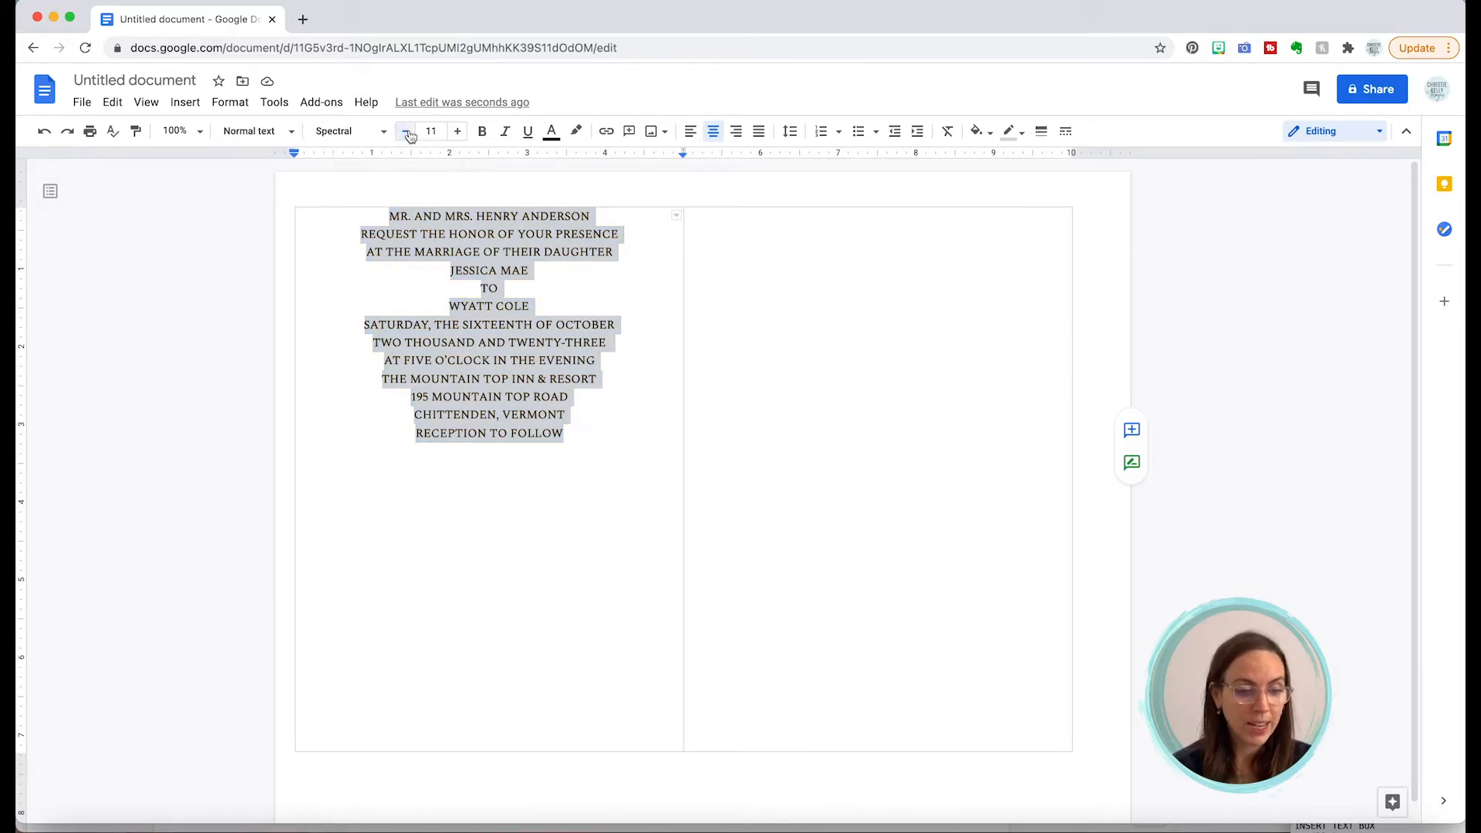
left_click(407, 133)
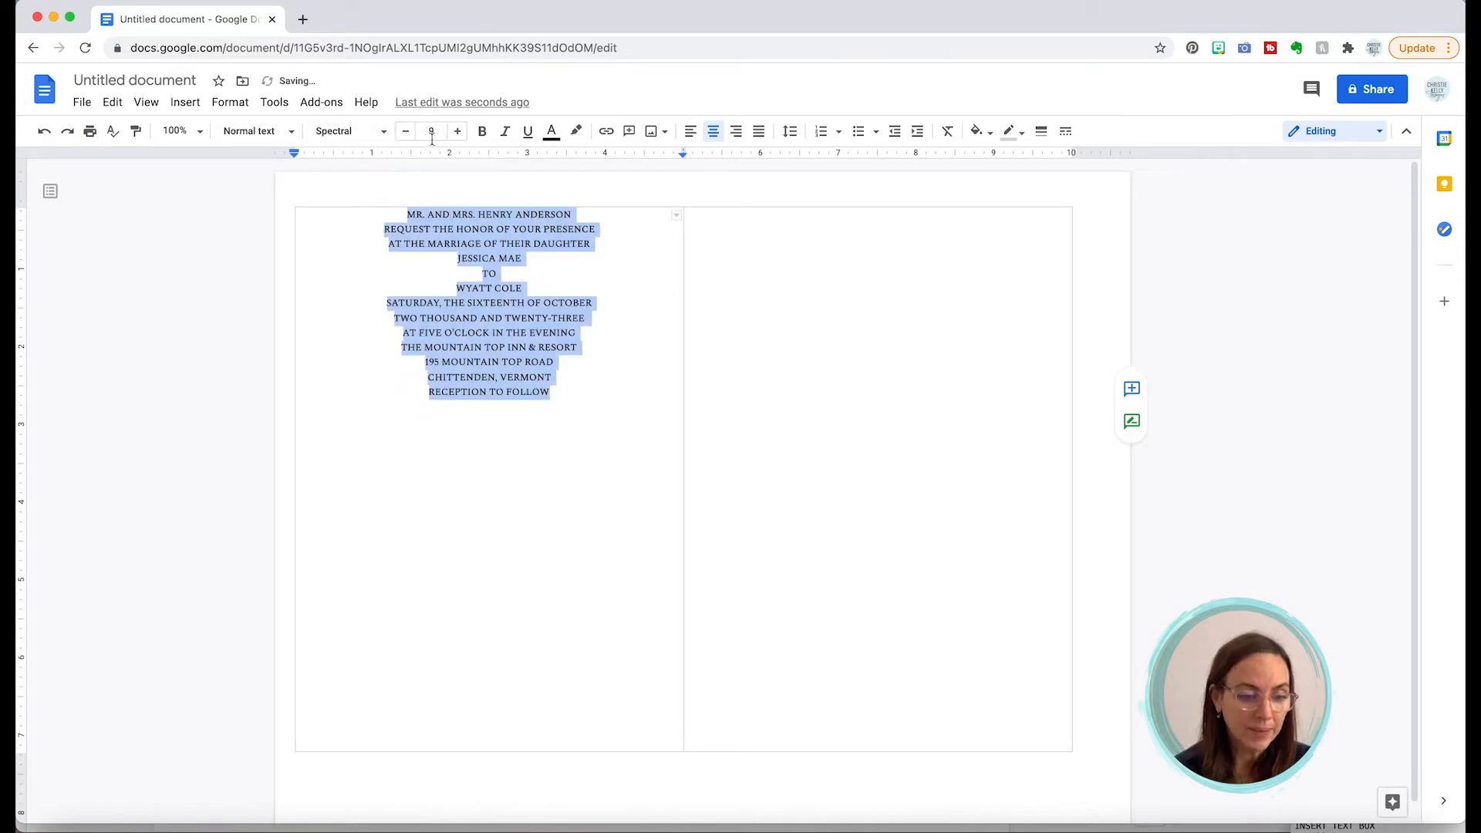
left_click(510, 234)
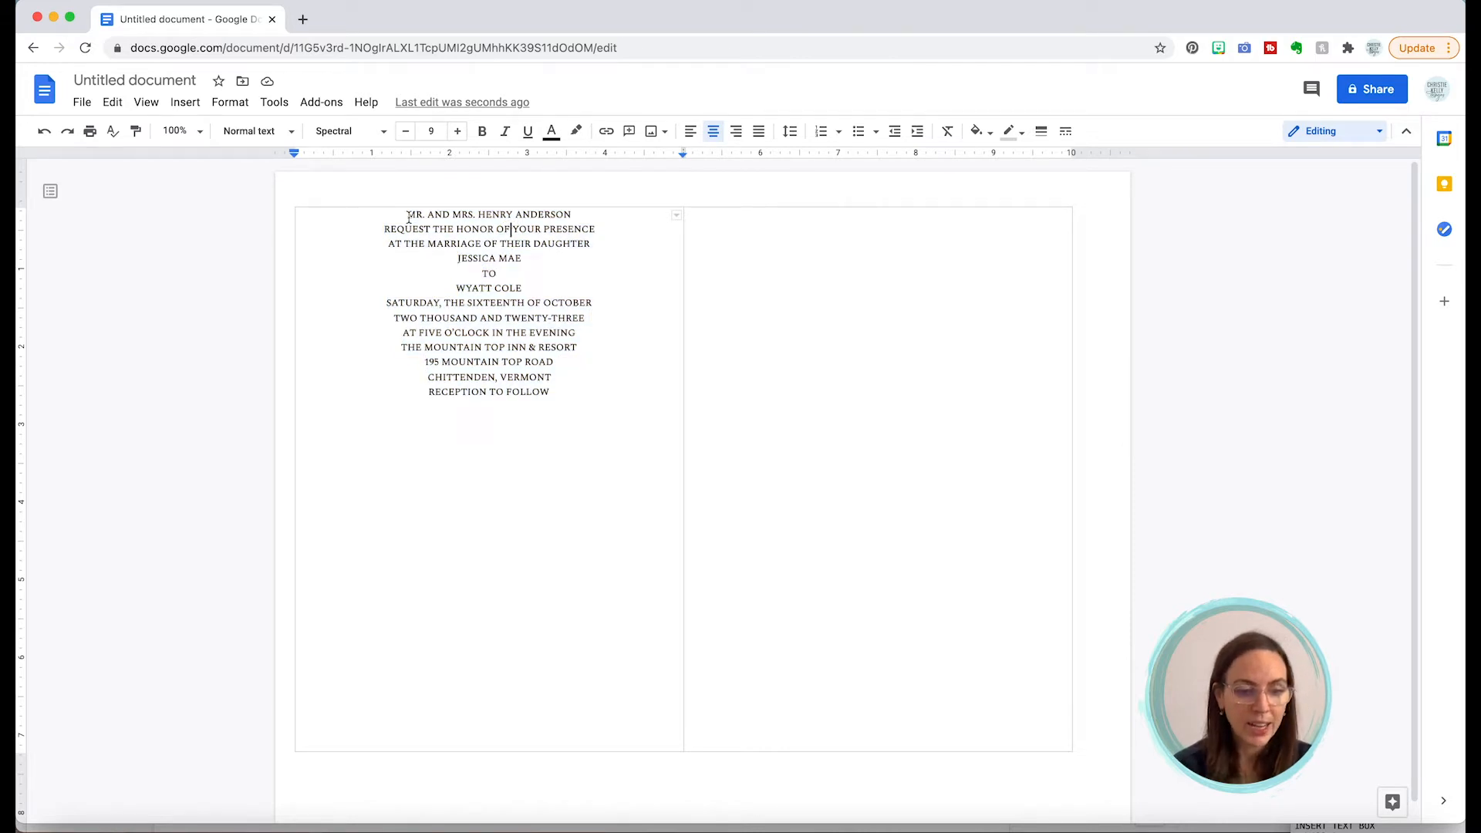
mouse_move(407, 213)
left_mouse_down()
mouse_move(541, 274)
mouse_move(588, 394)
left_mouse_up()
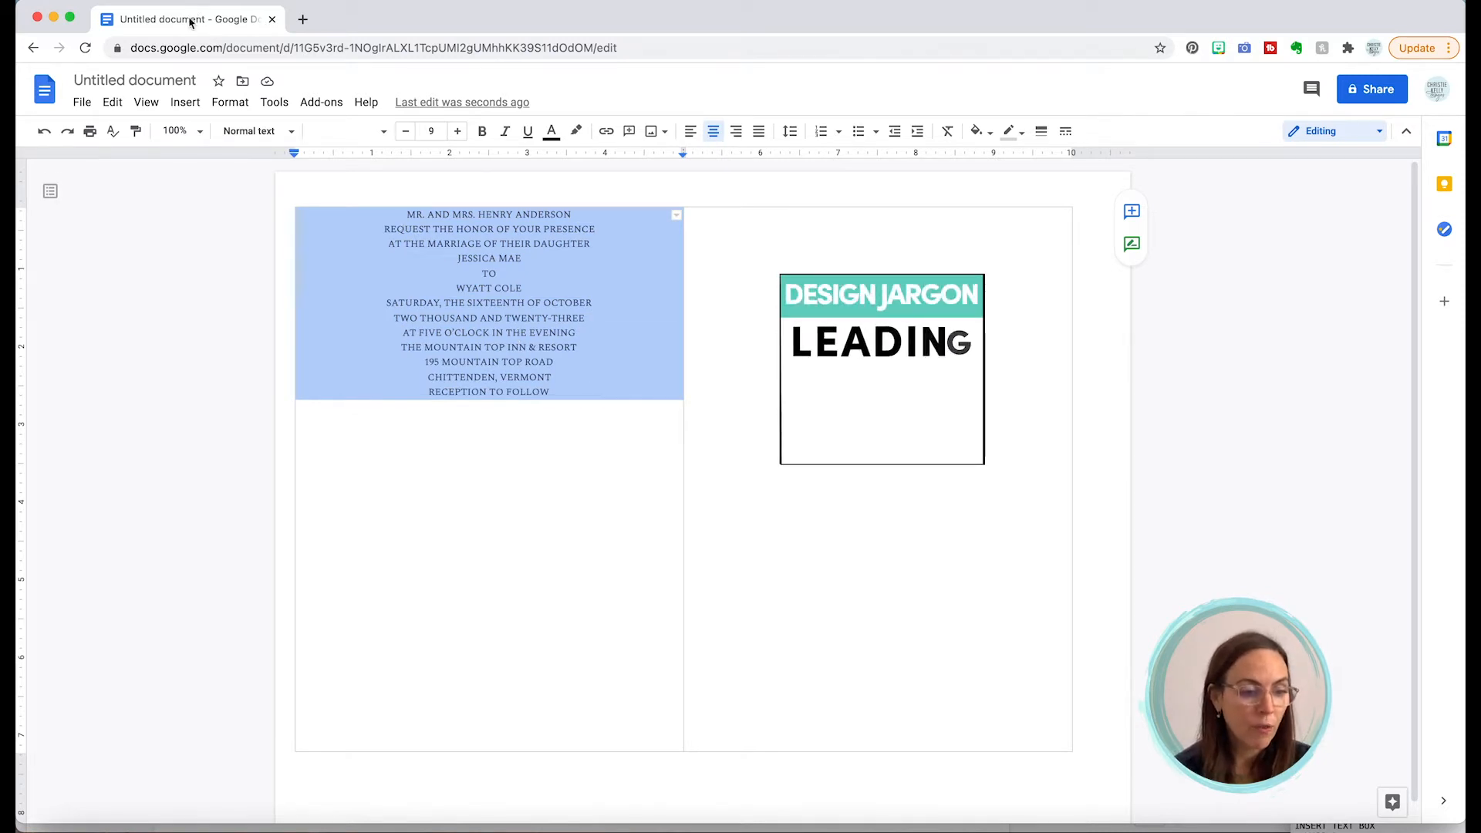
Step: Apply custom line spacing of 1.25 to the selected invitation text
left_click(229, 103)
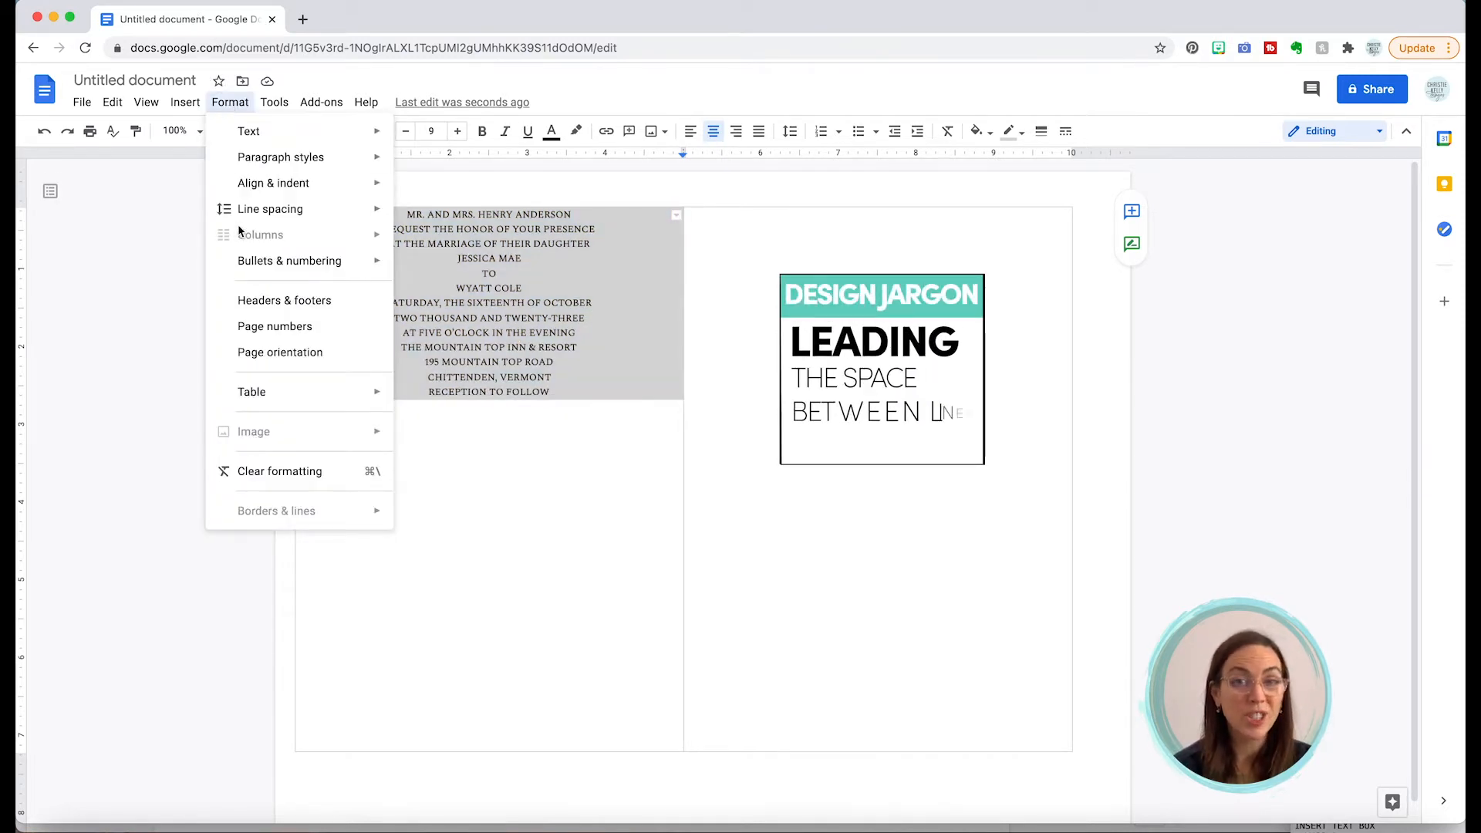
mouse_move(246, 221)
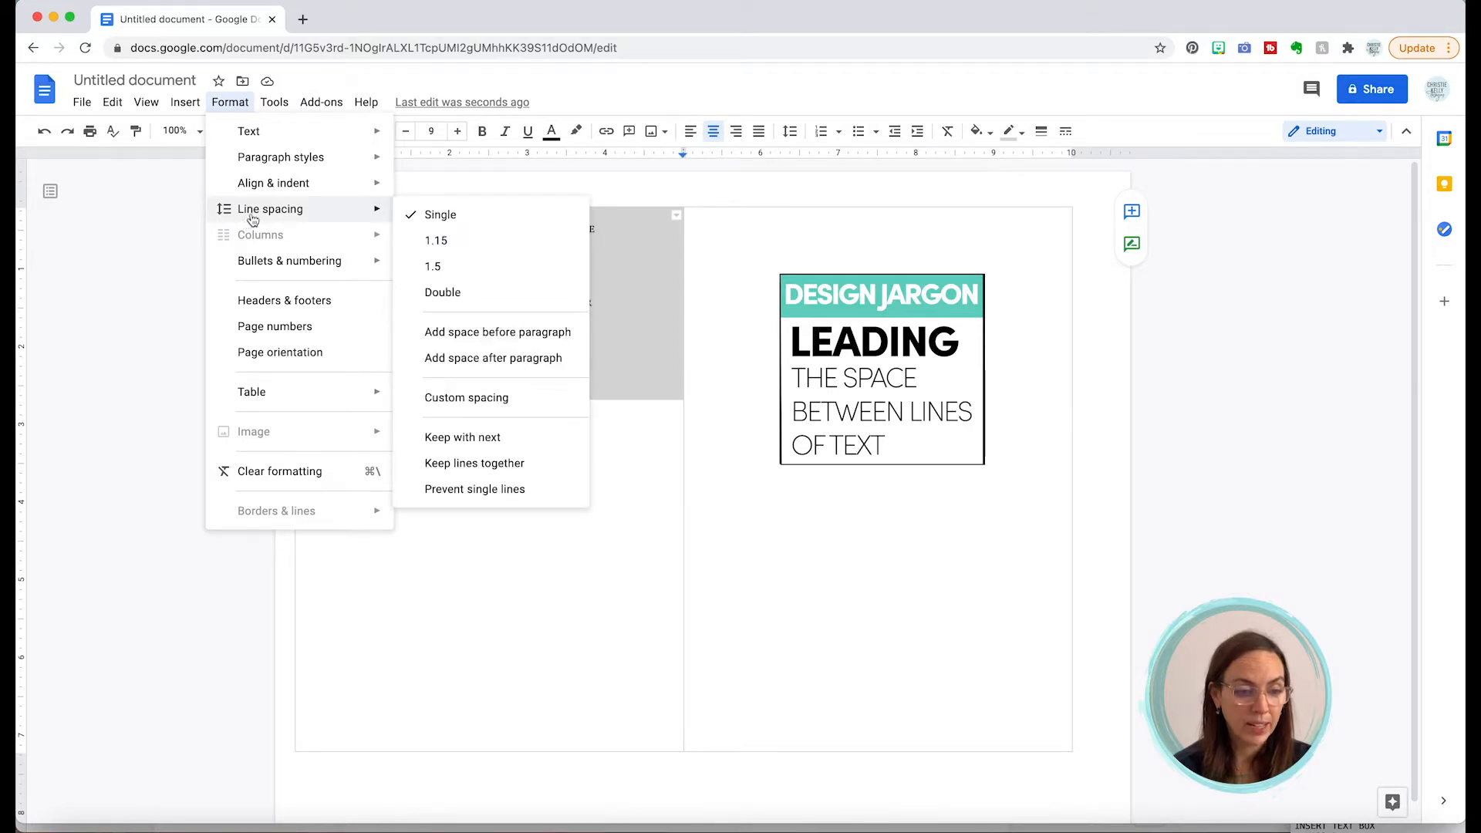
left_click(461, 397)
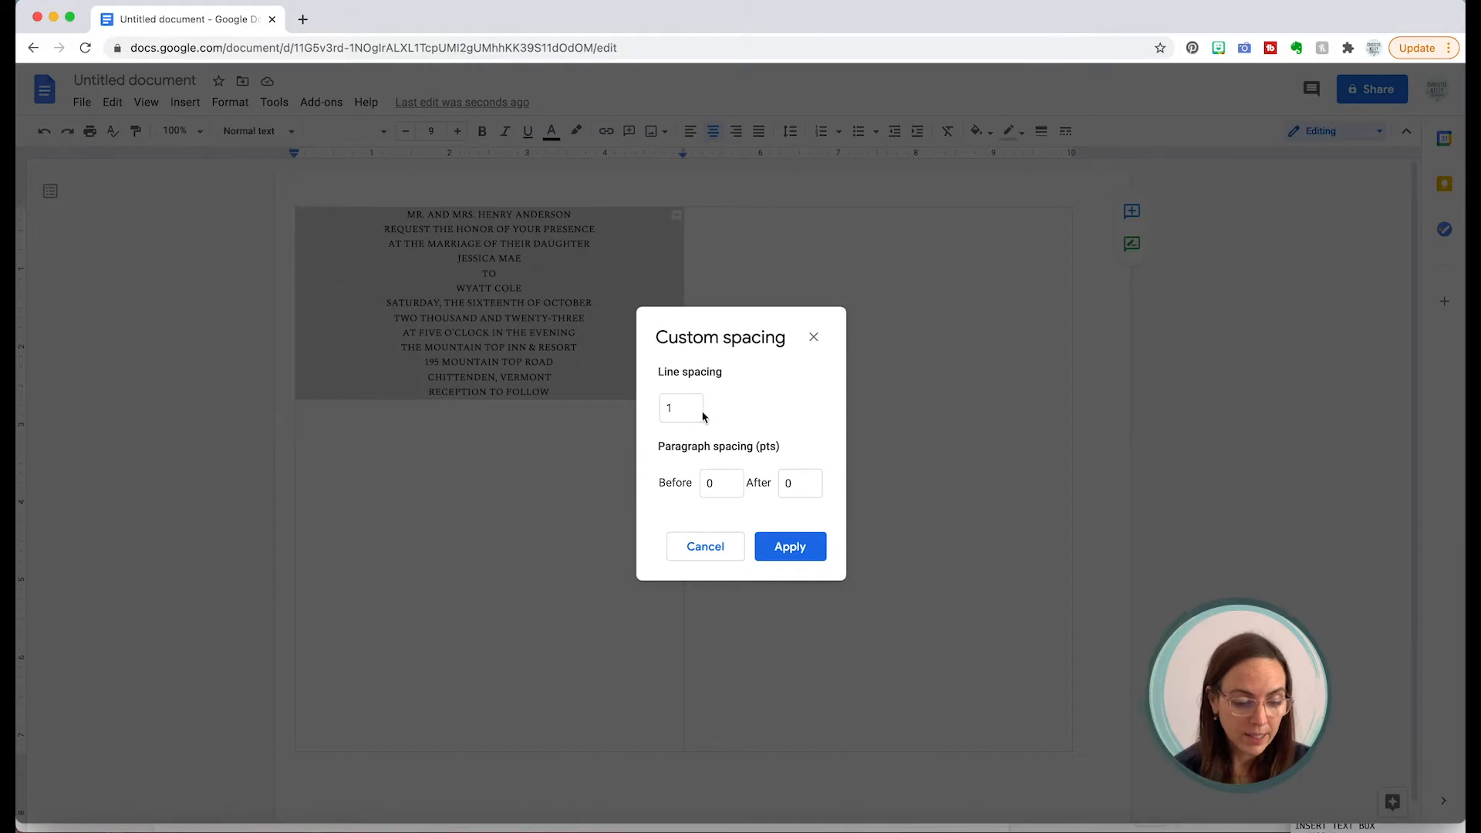
left_click(688, 409)
type(".25")
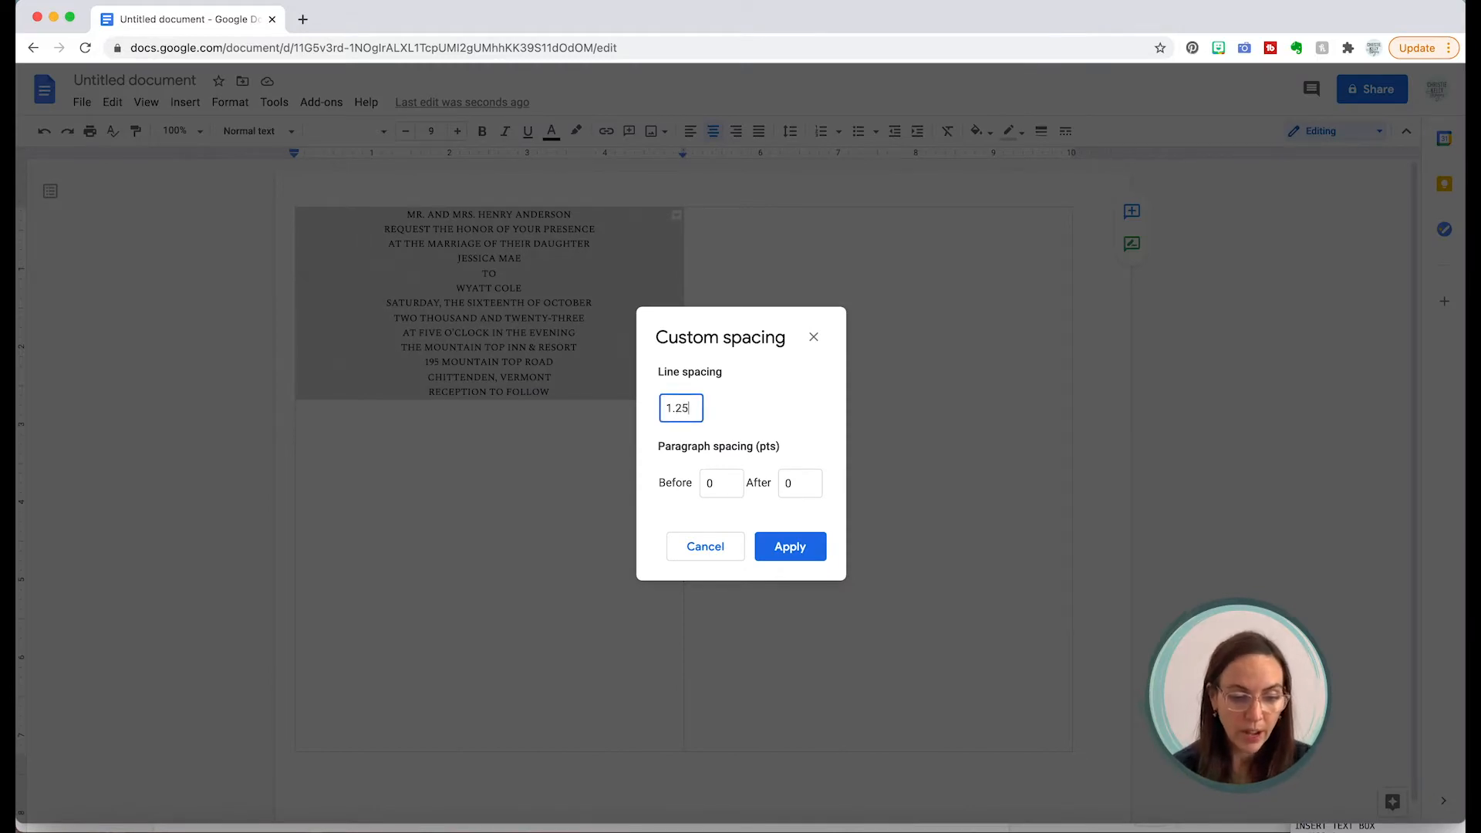
left_click(781, 549)
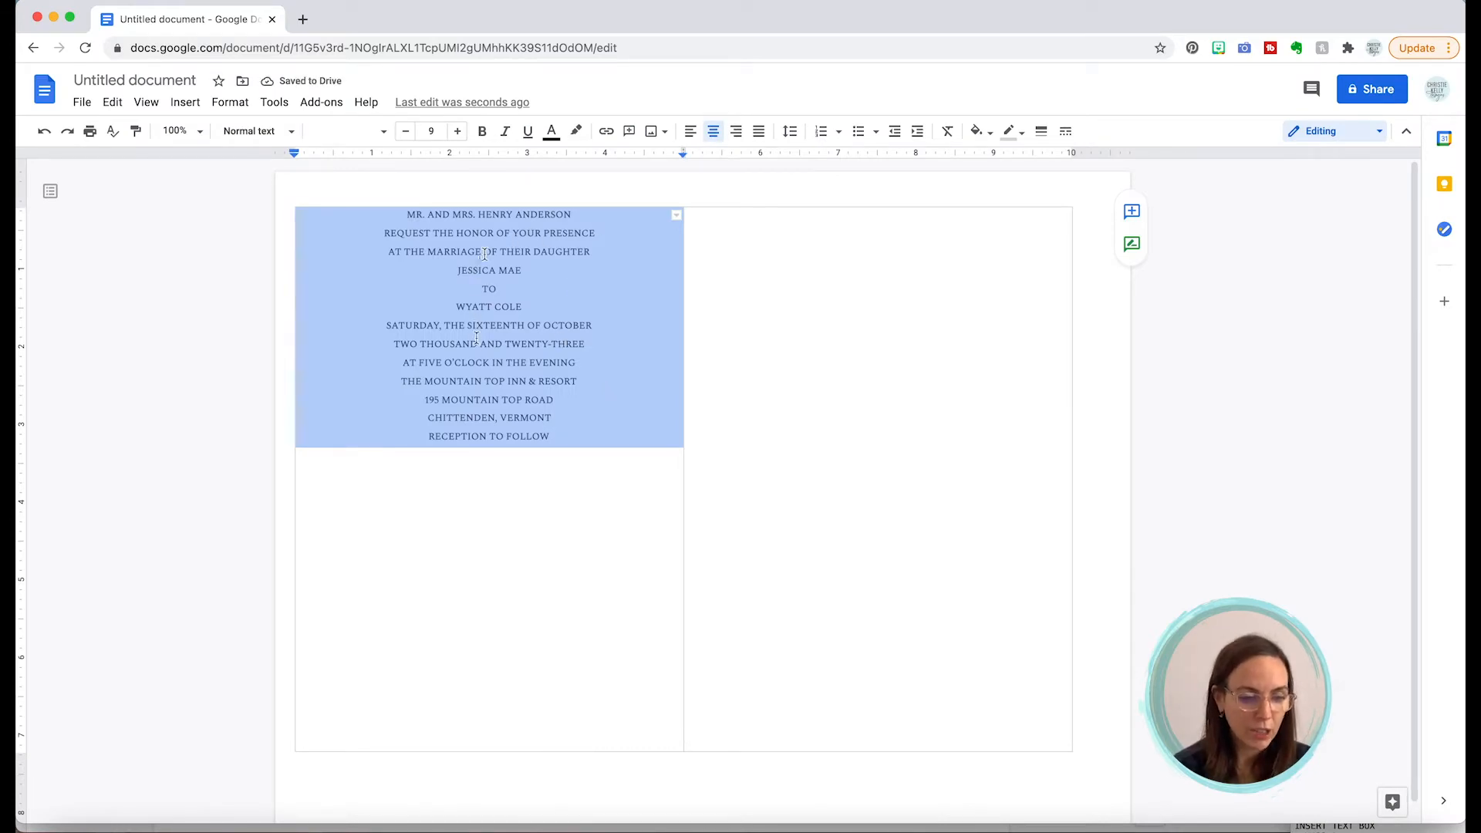
left_click(480, 388)
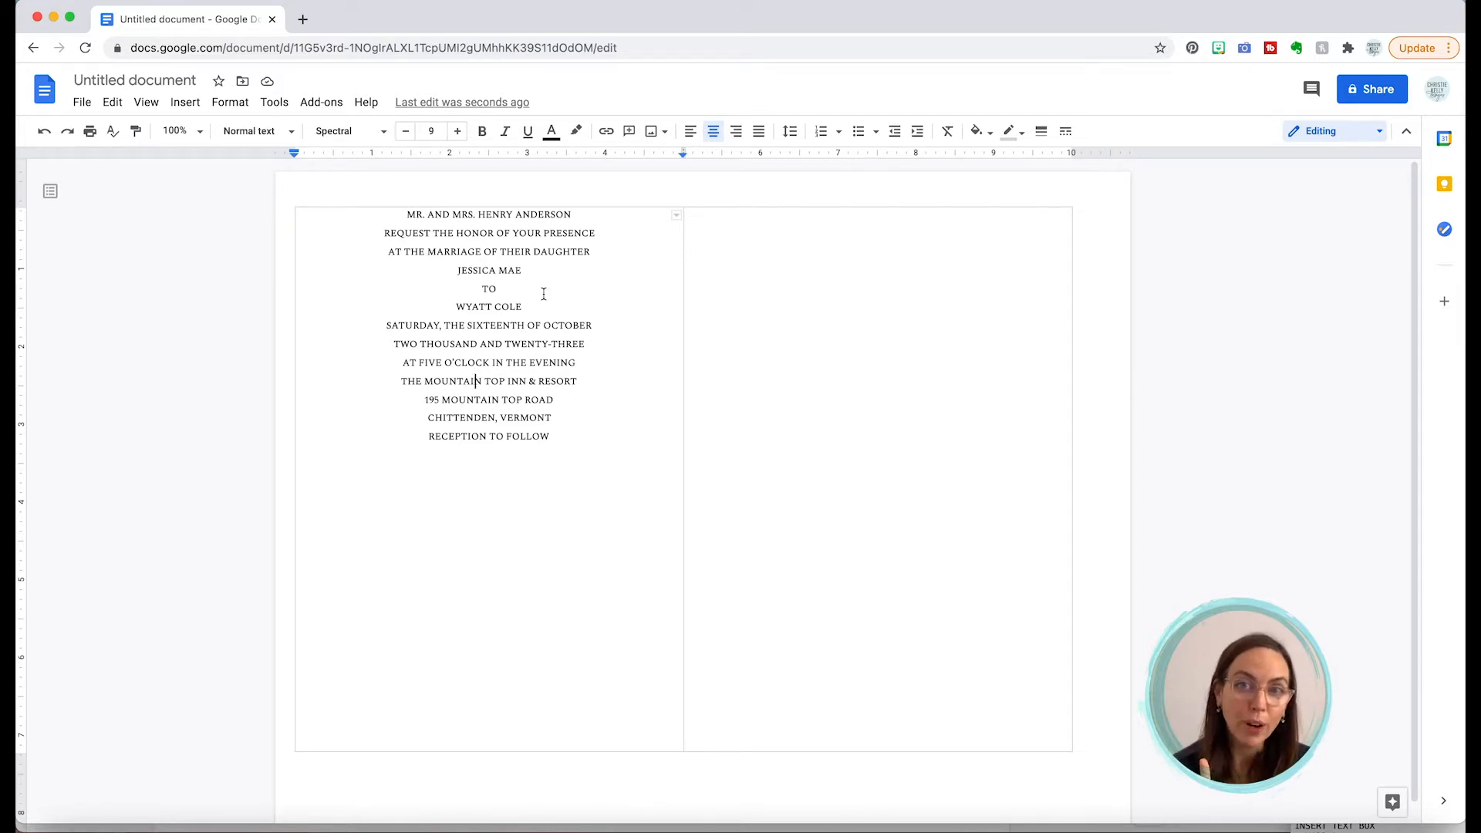
Step: Delete the word TO between the couple's names
left_click(489, 288)
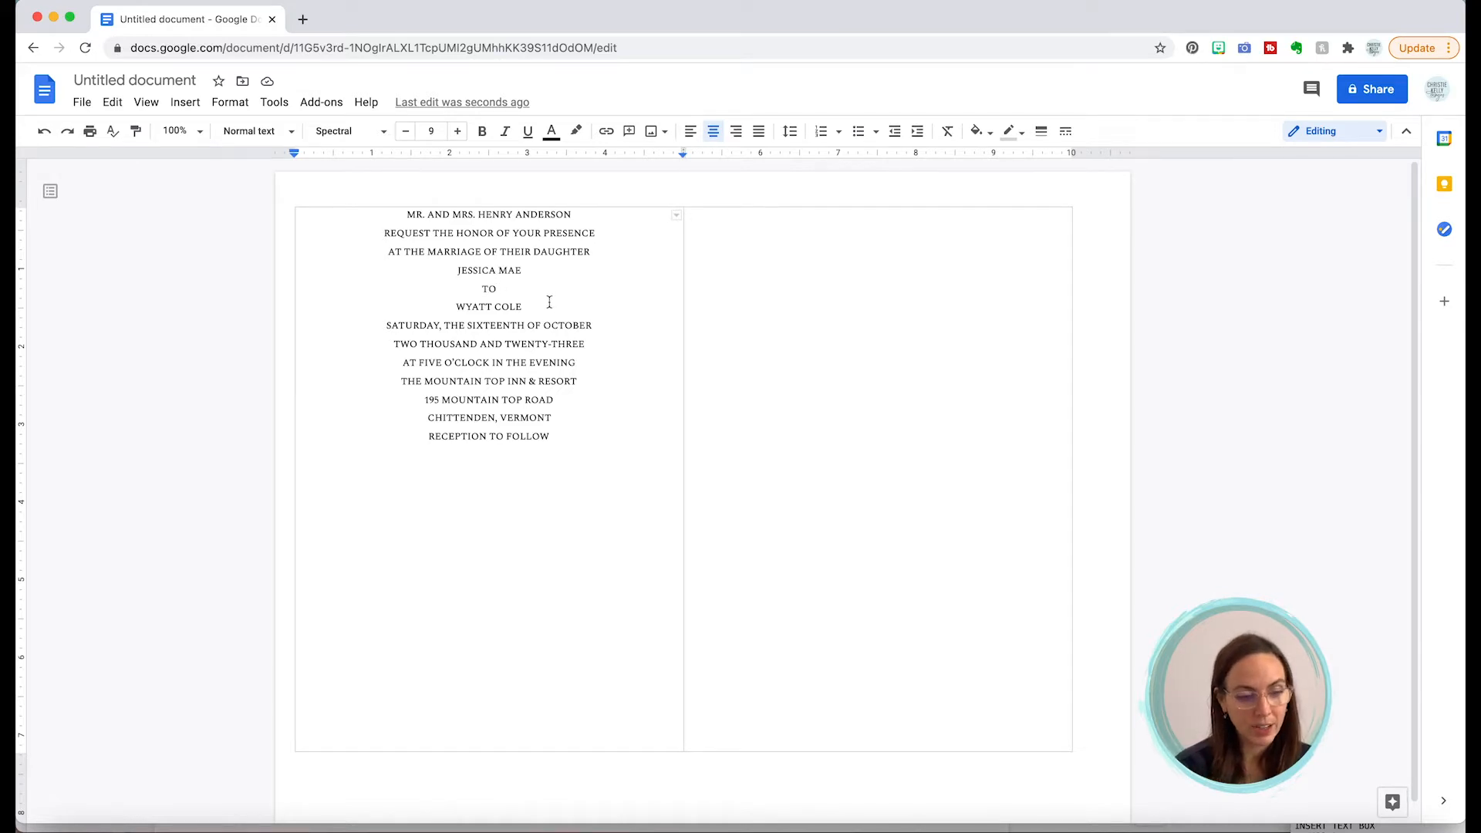
double_click(489, 289)
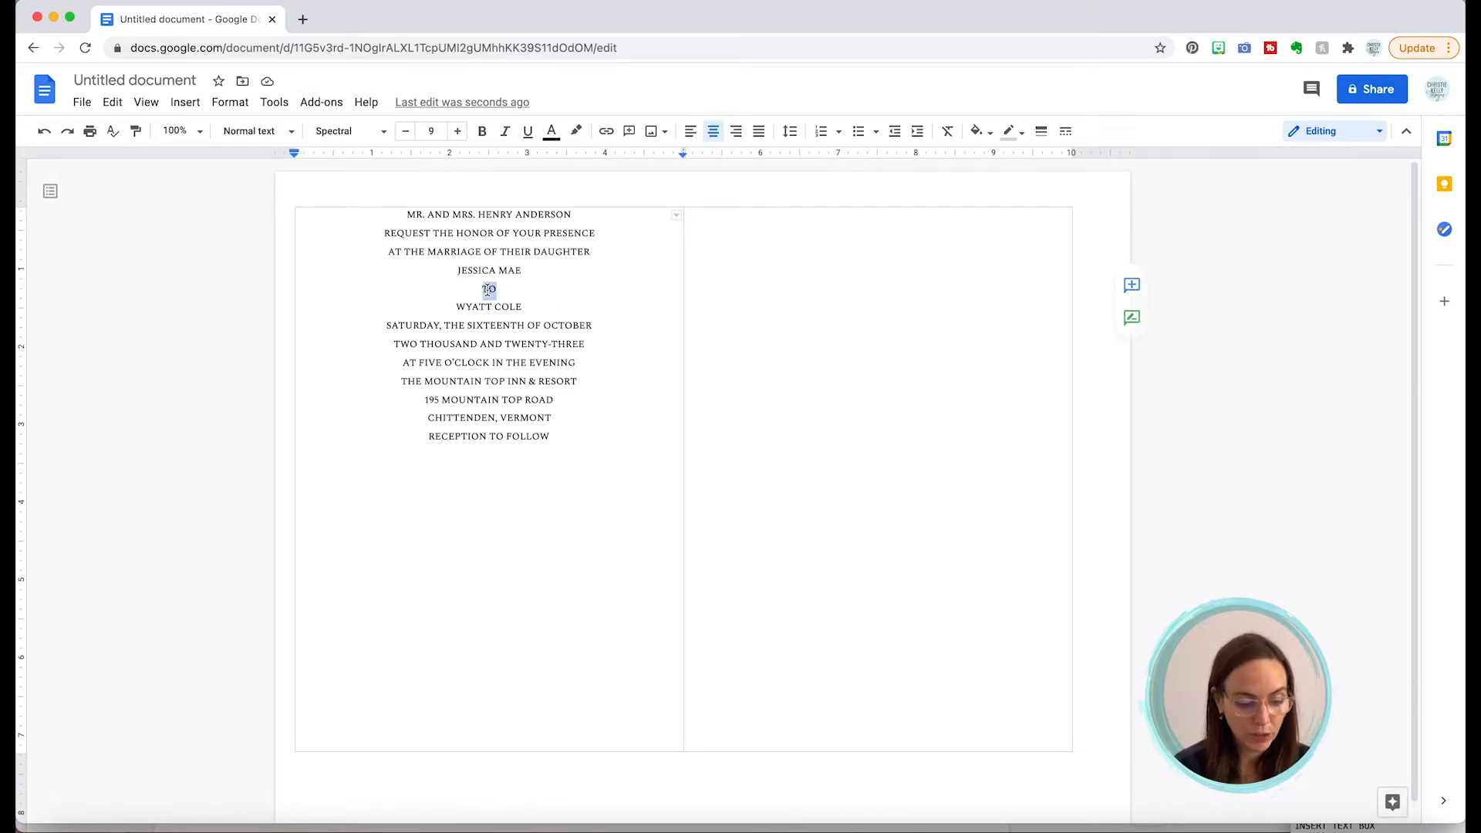
key("BackSpace")
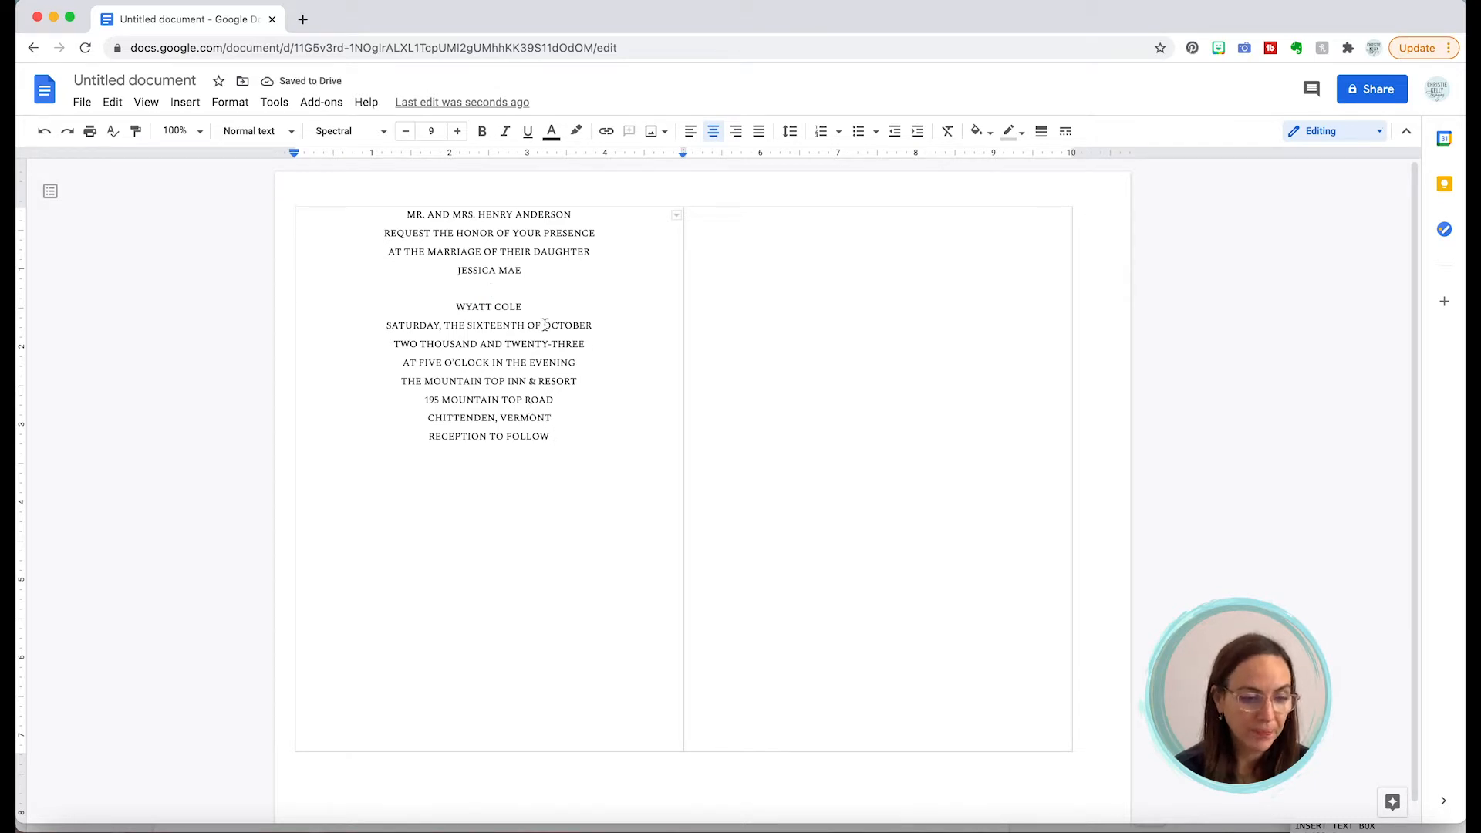
key("ctrl+z")
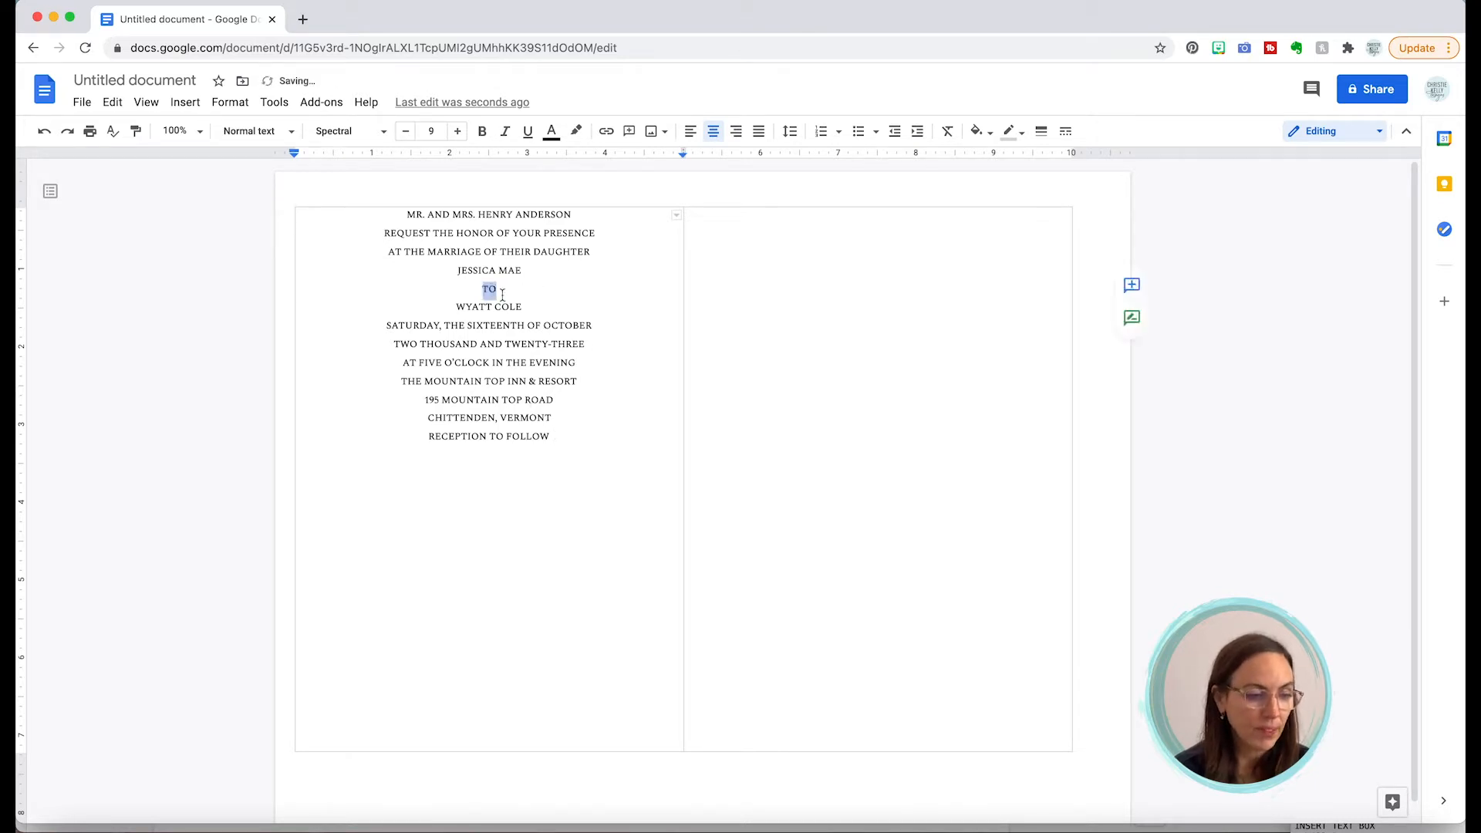
left_click(114, 103)
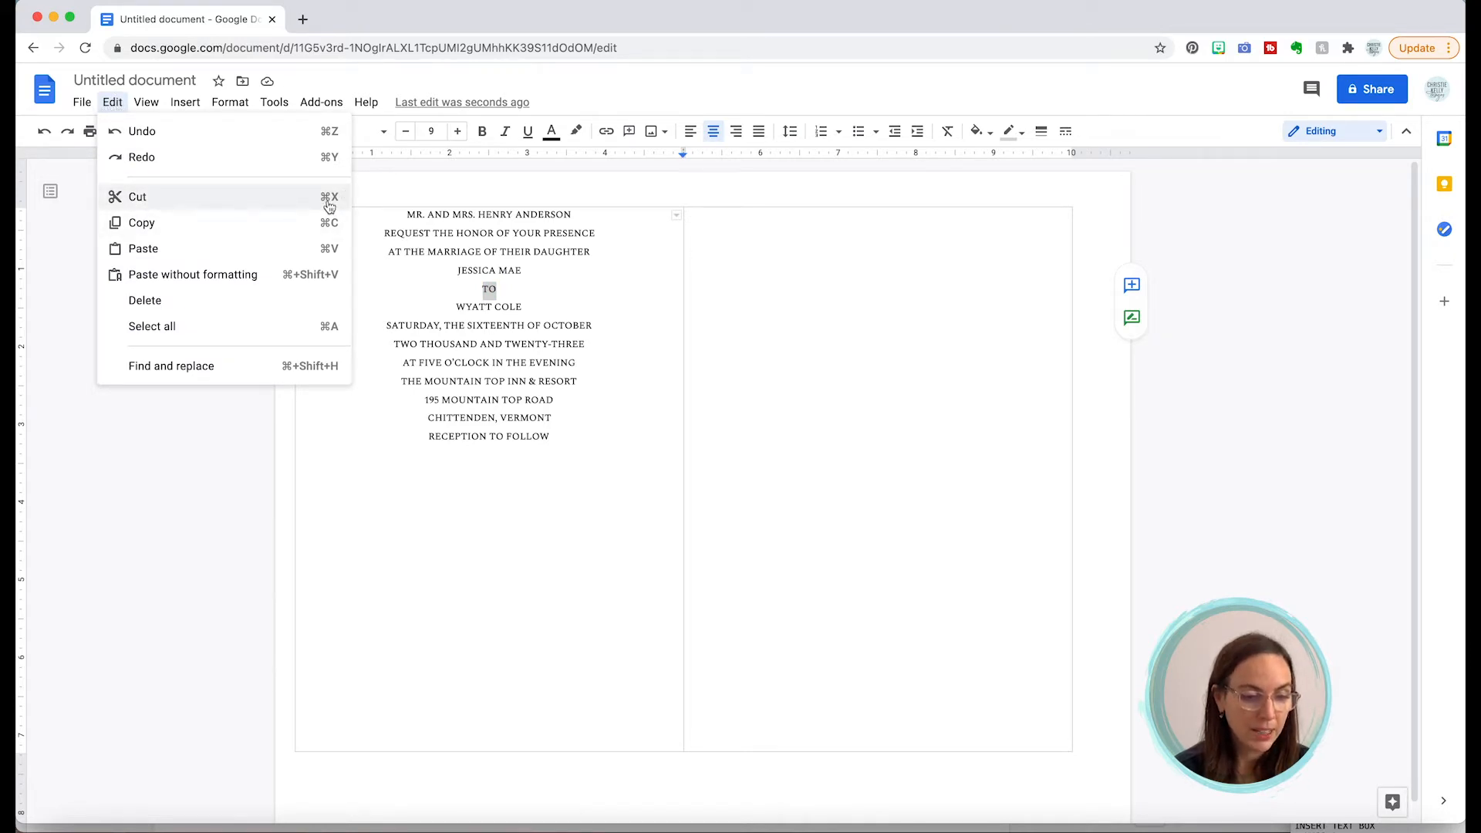
left_click(488, 289)
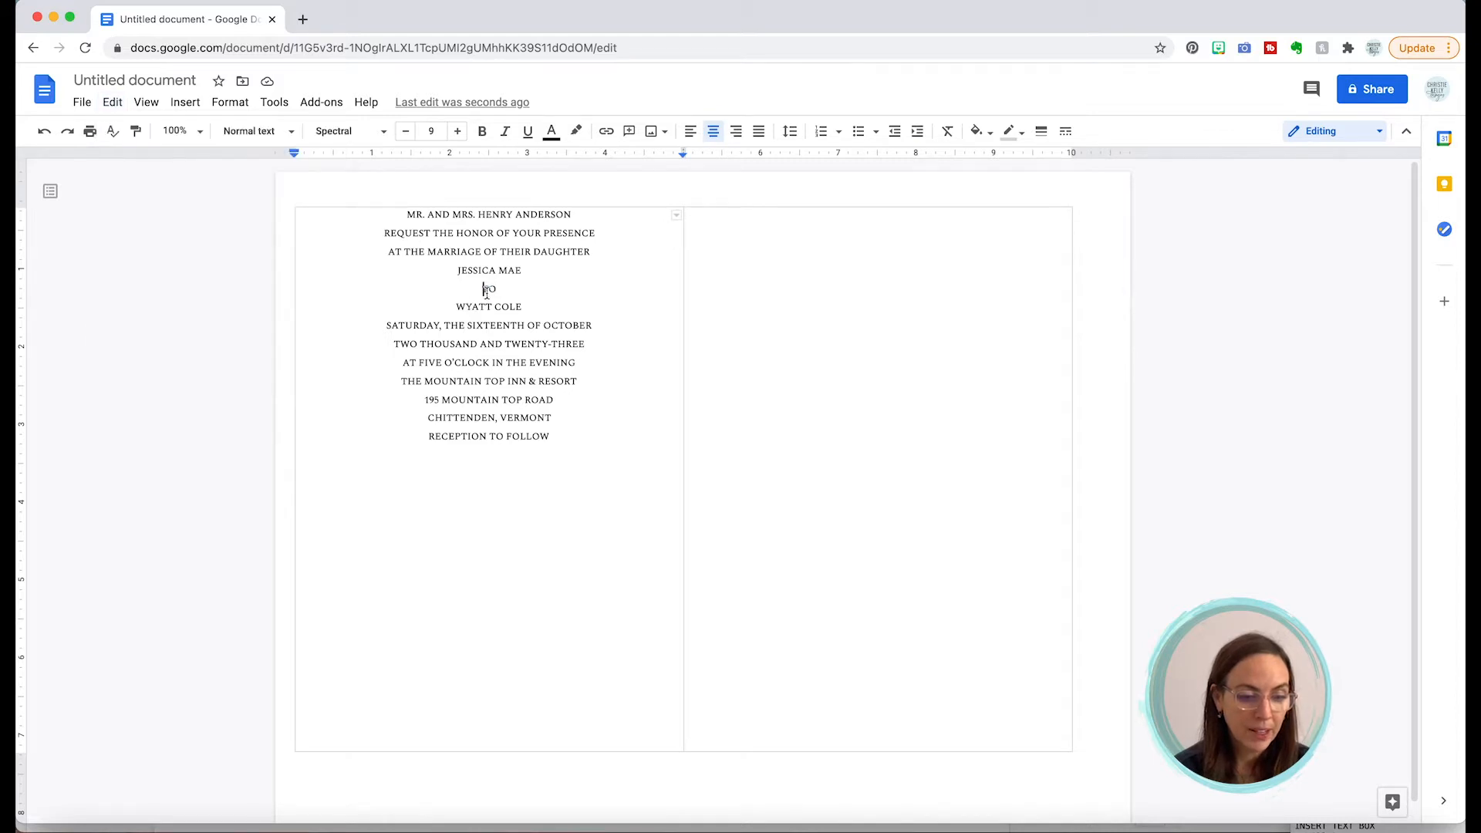
double_click(488, 288)
key("BackSpace")
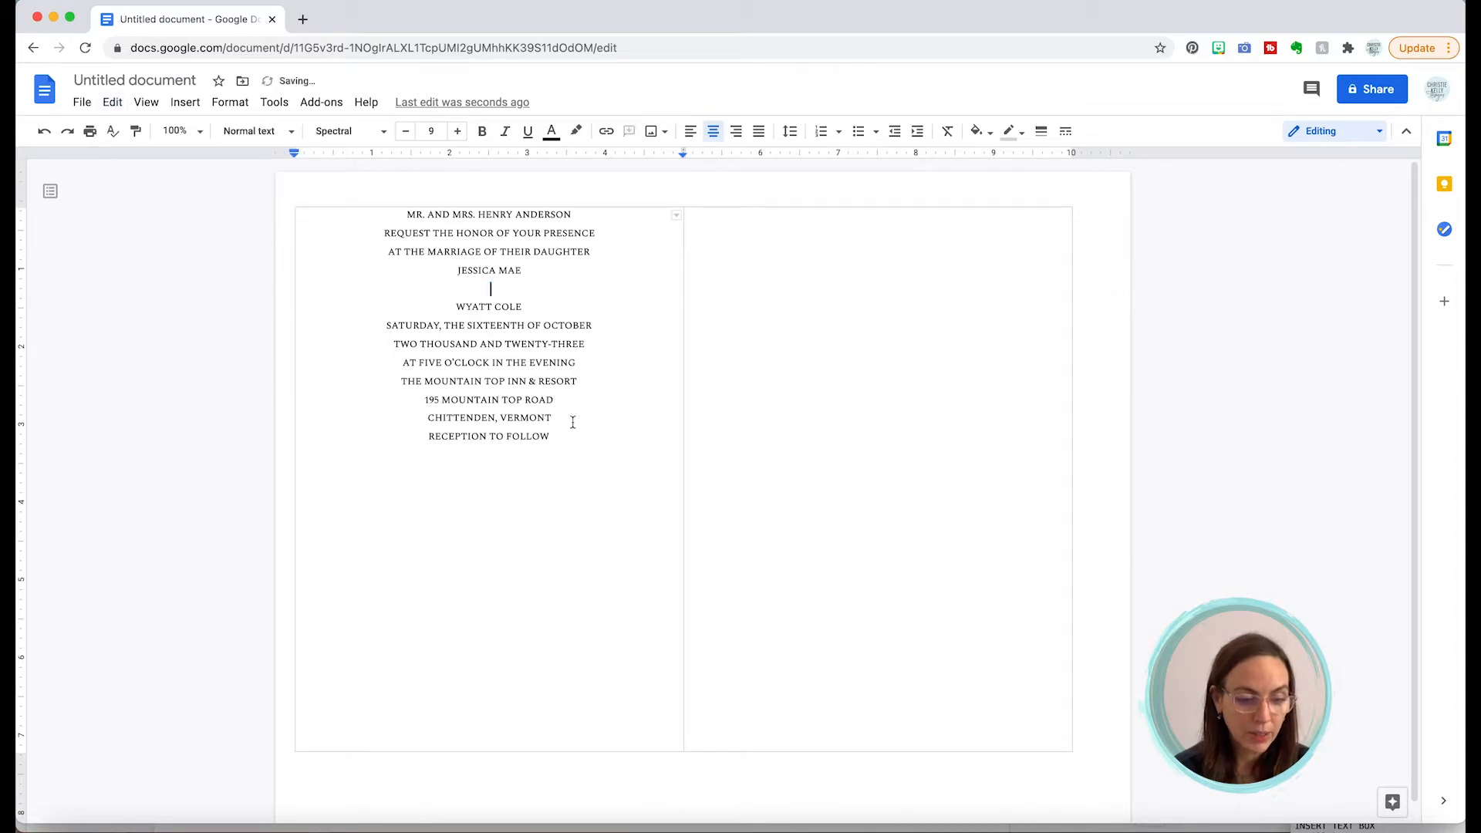
Step: Add a TO line at the end and move THE MOUNTAIN TOP INN & RESORT beneath it
left_click(553, 436)
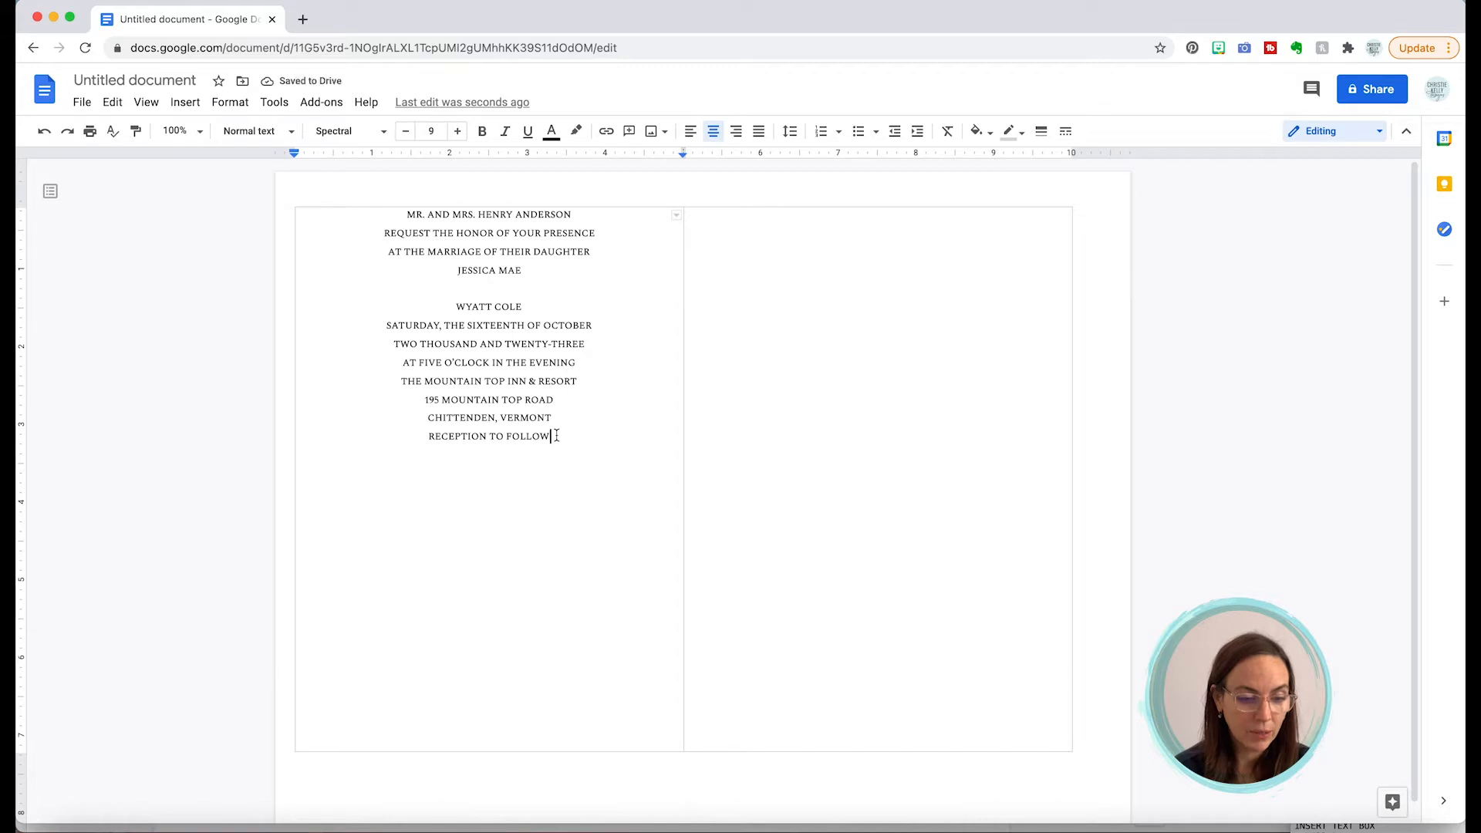
key("Return")
key("Return")
type("TO")
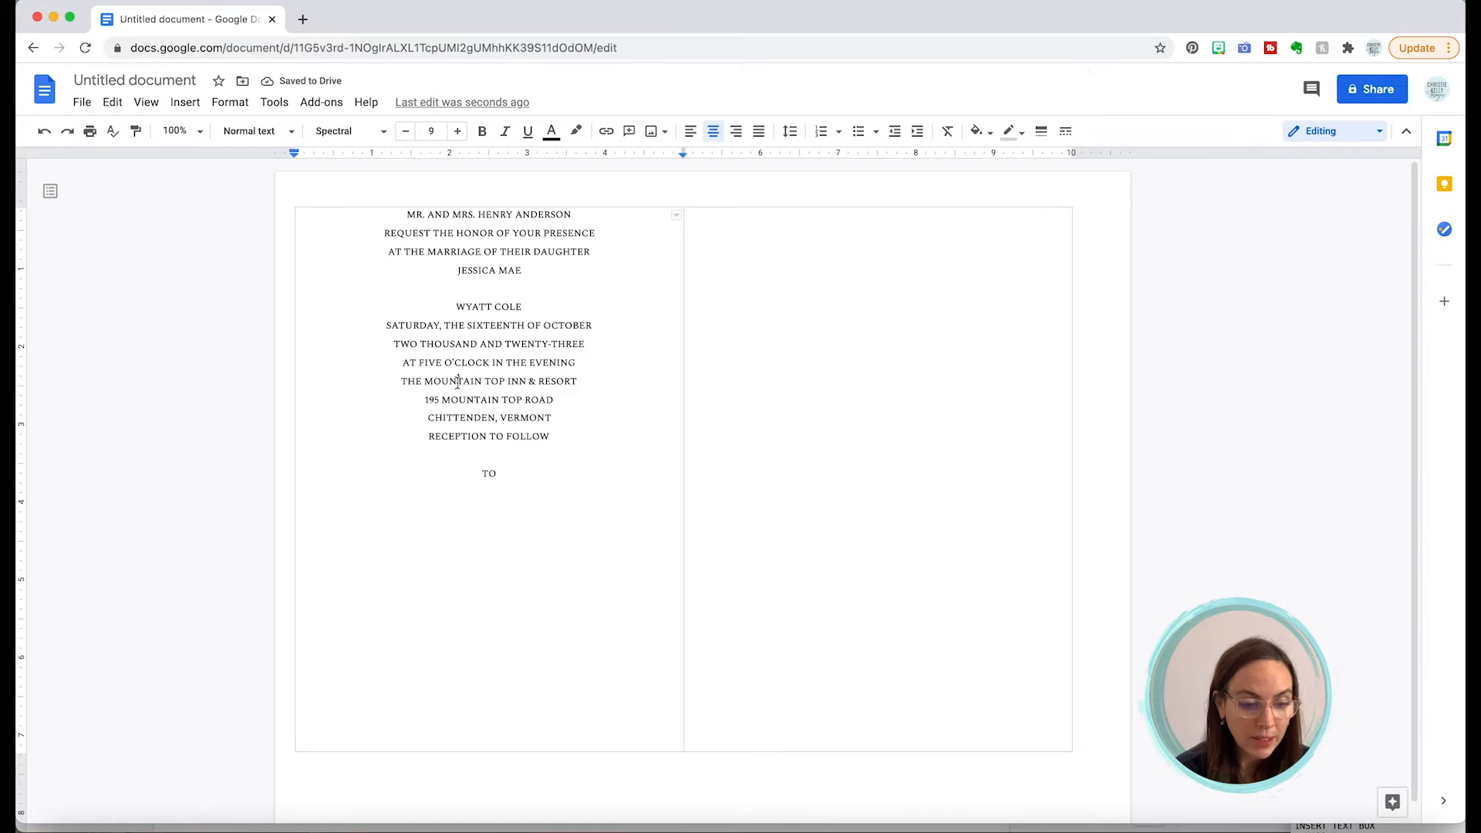
double_click(457, 383)
left_click(458, 381)
triple_click(458, 382)
key("ctrl+c")
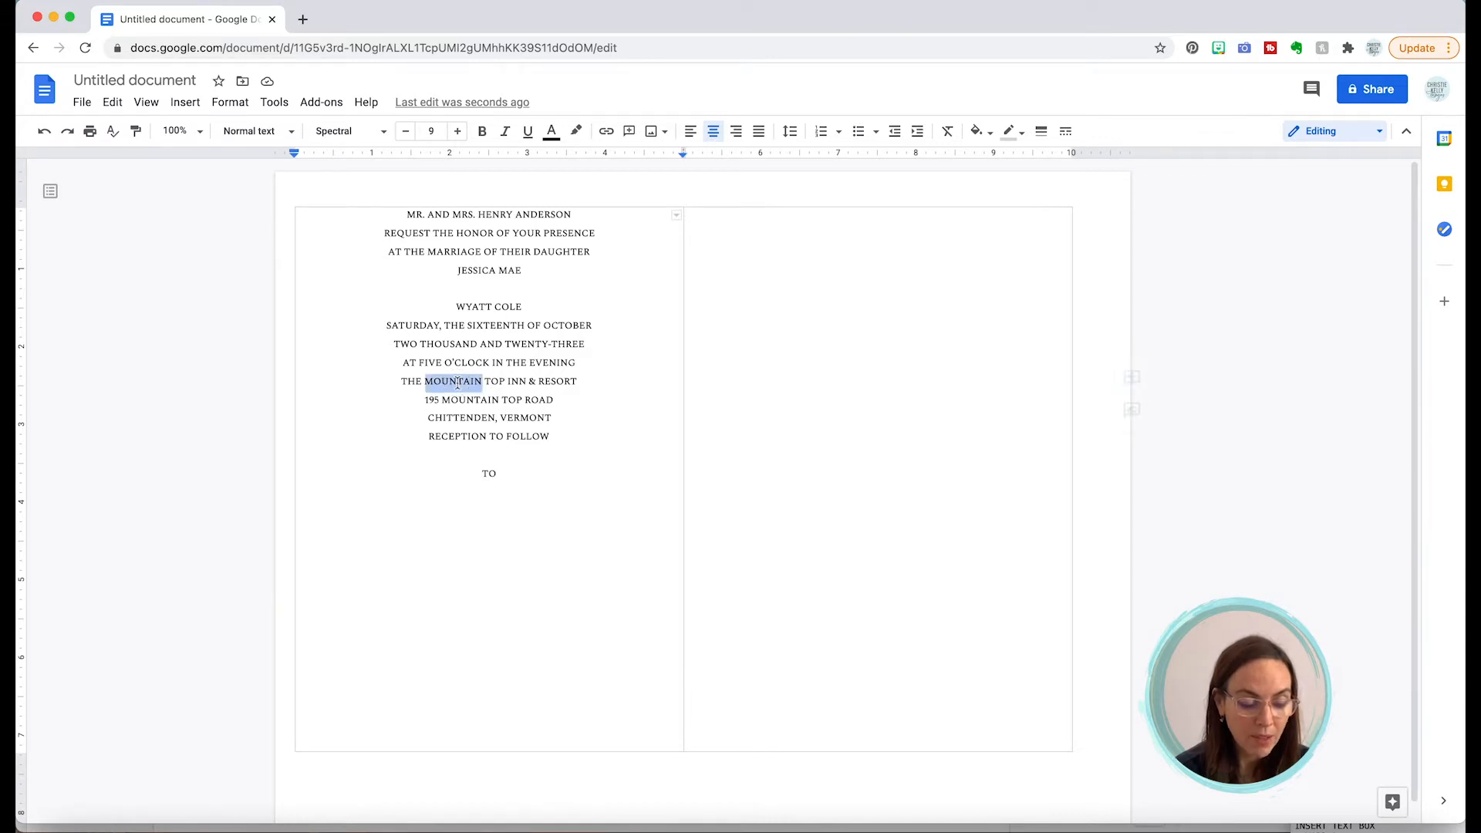
key("BackSpace")
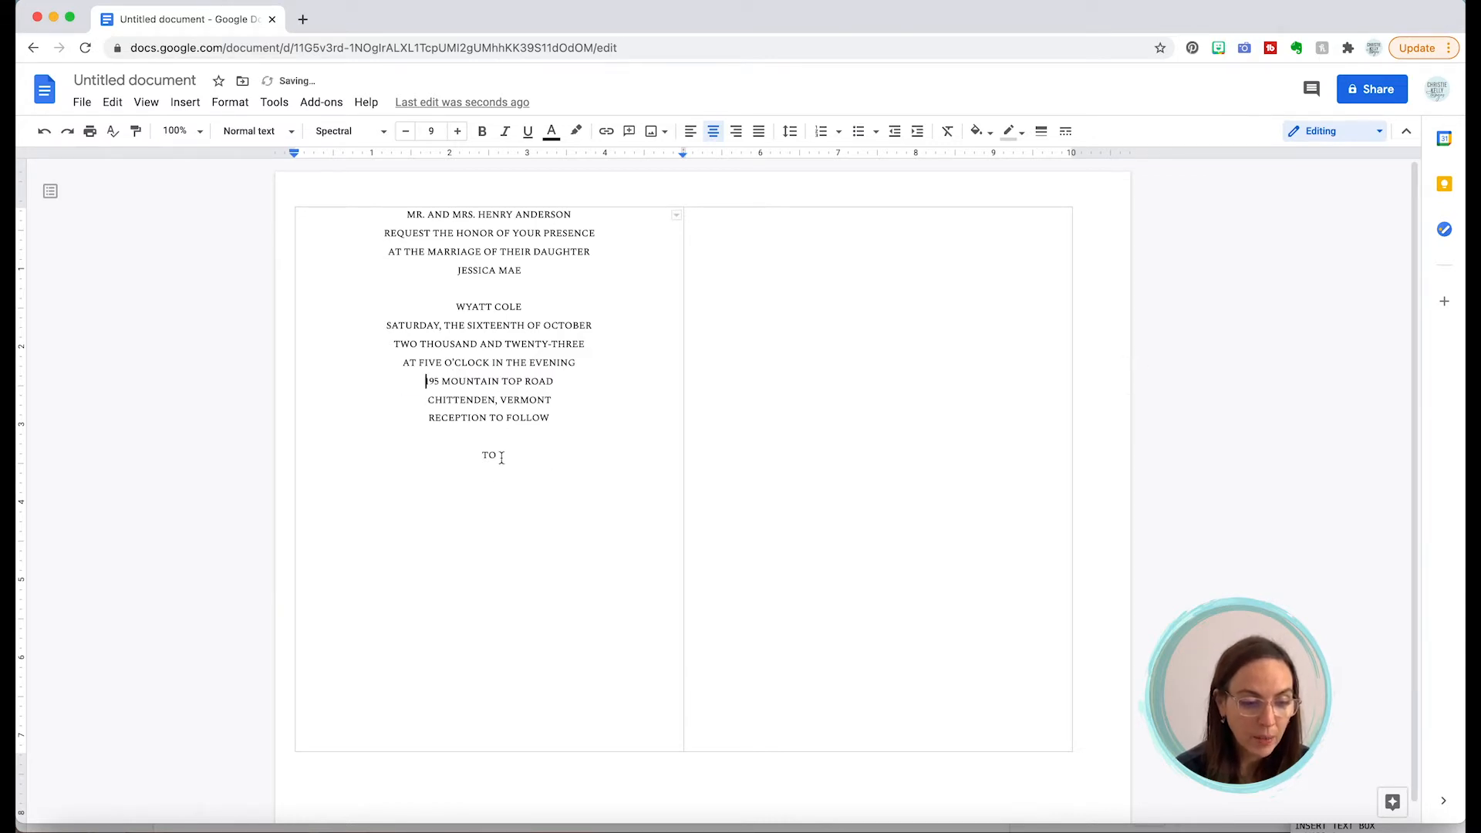
left_click(497, 455)
key("Return")
key("ctrl+v")
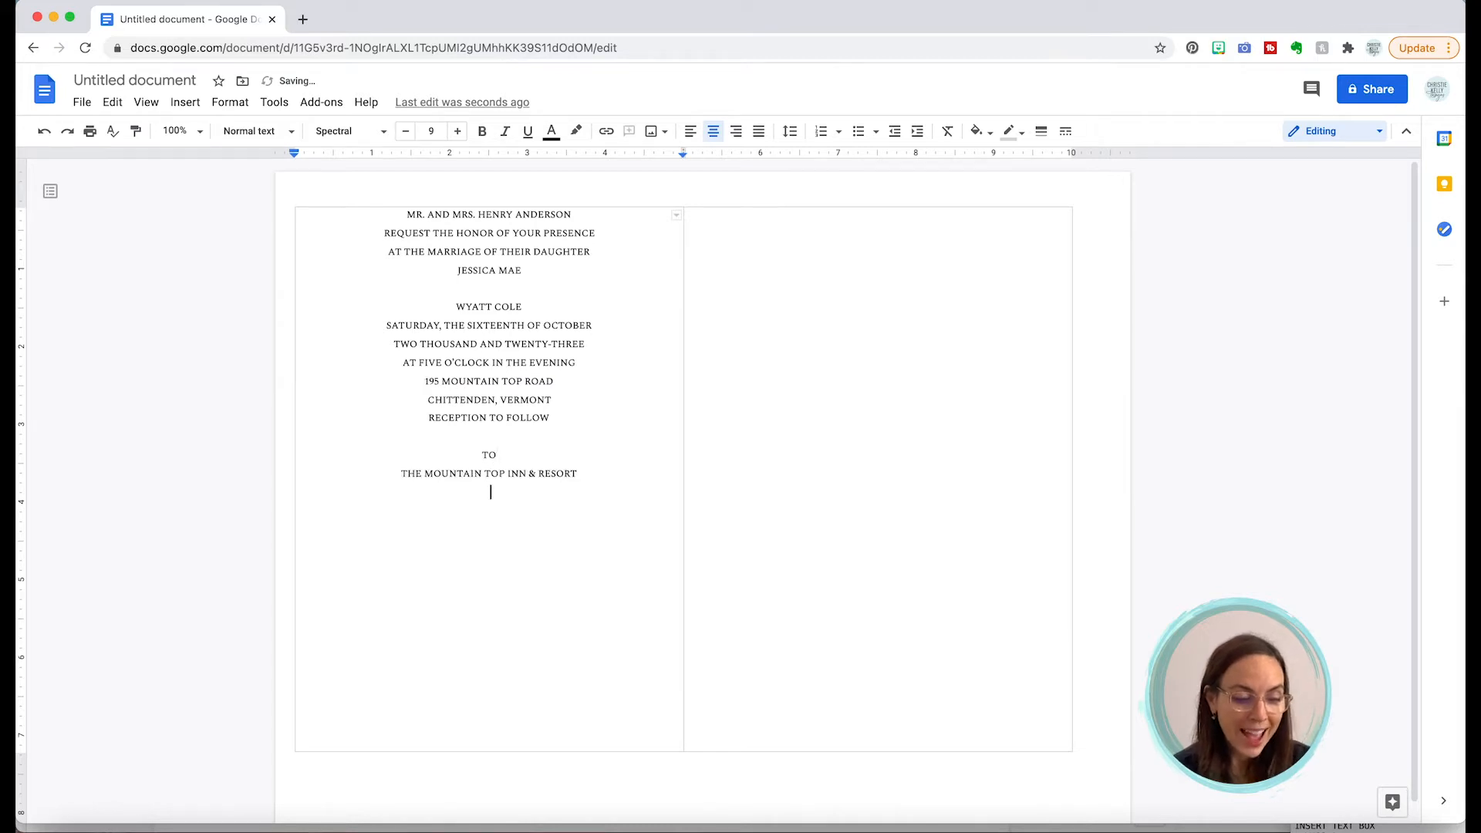
Step: Move RECEPTION TO FOLLOW to the line below the inn's name
double_click(496, 420)
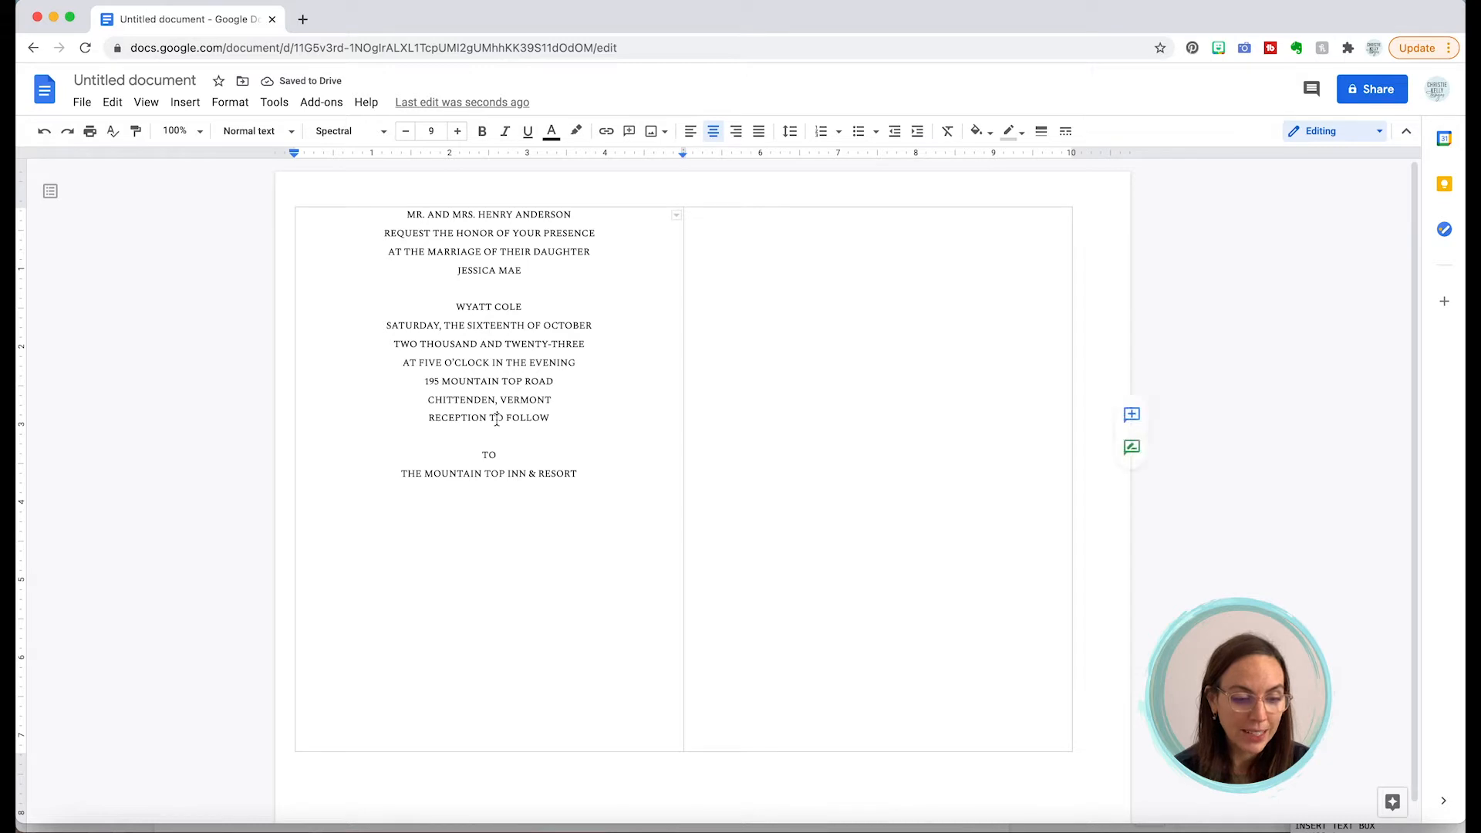
left_click(496, 420)
key("super+c")
key("BackSpace")
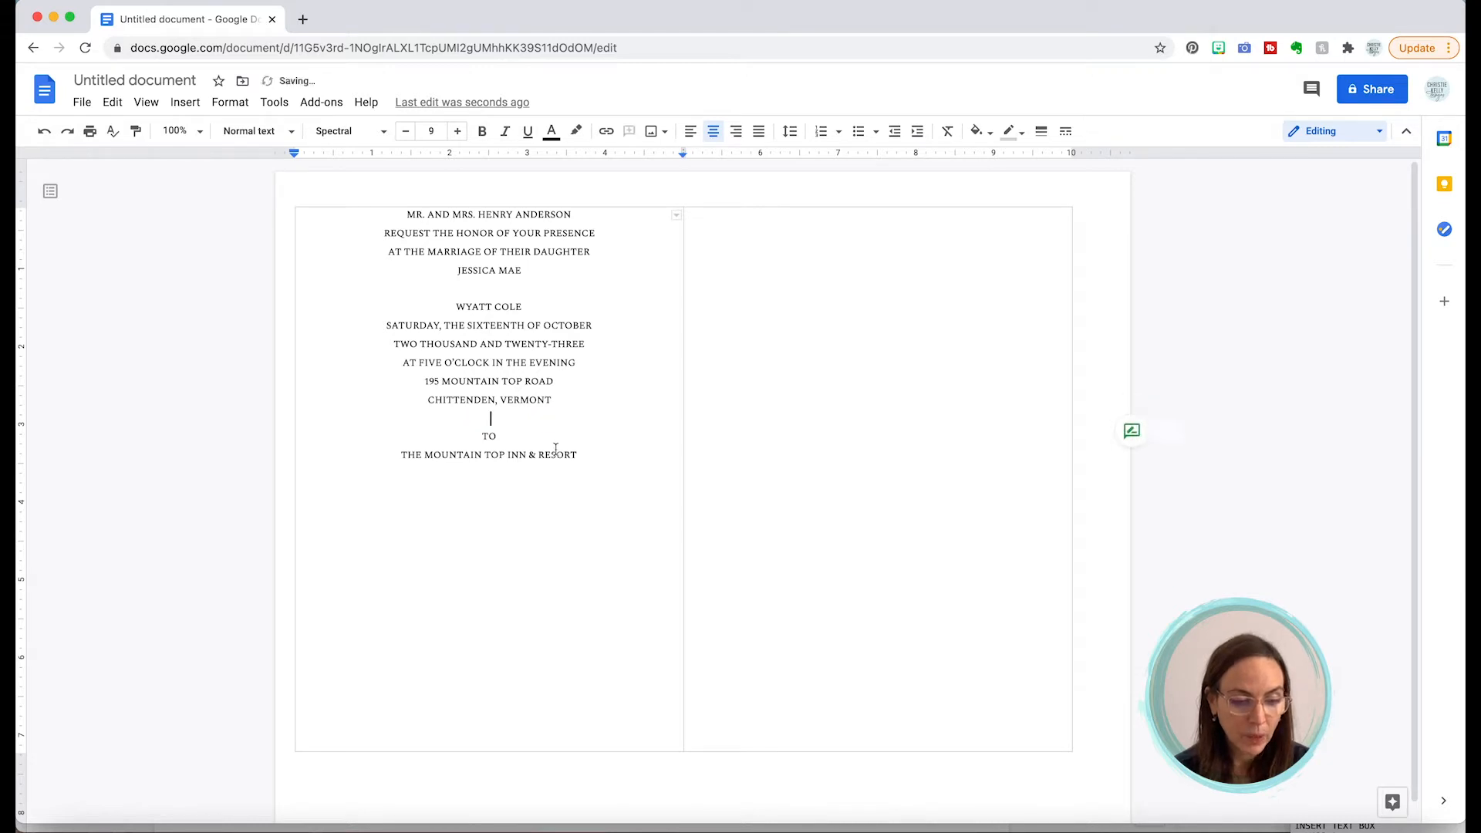
left_click(577, 456)
key("Return")
key("super+v")
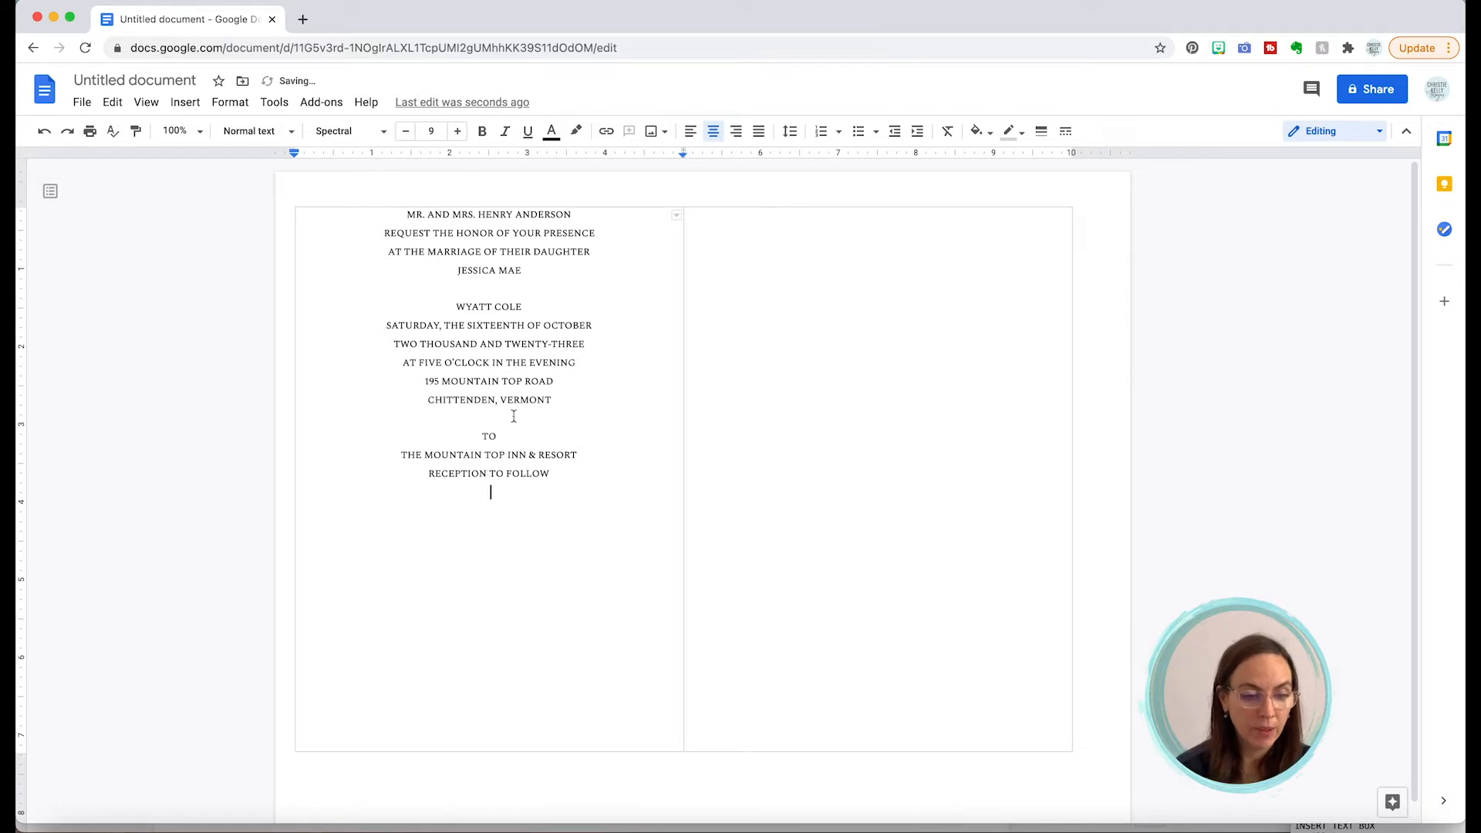
left_click(478, 289)
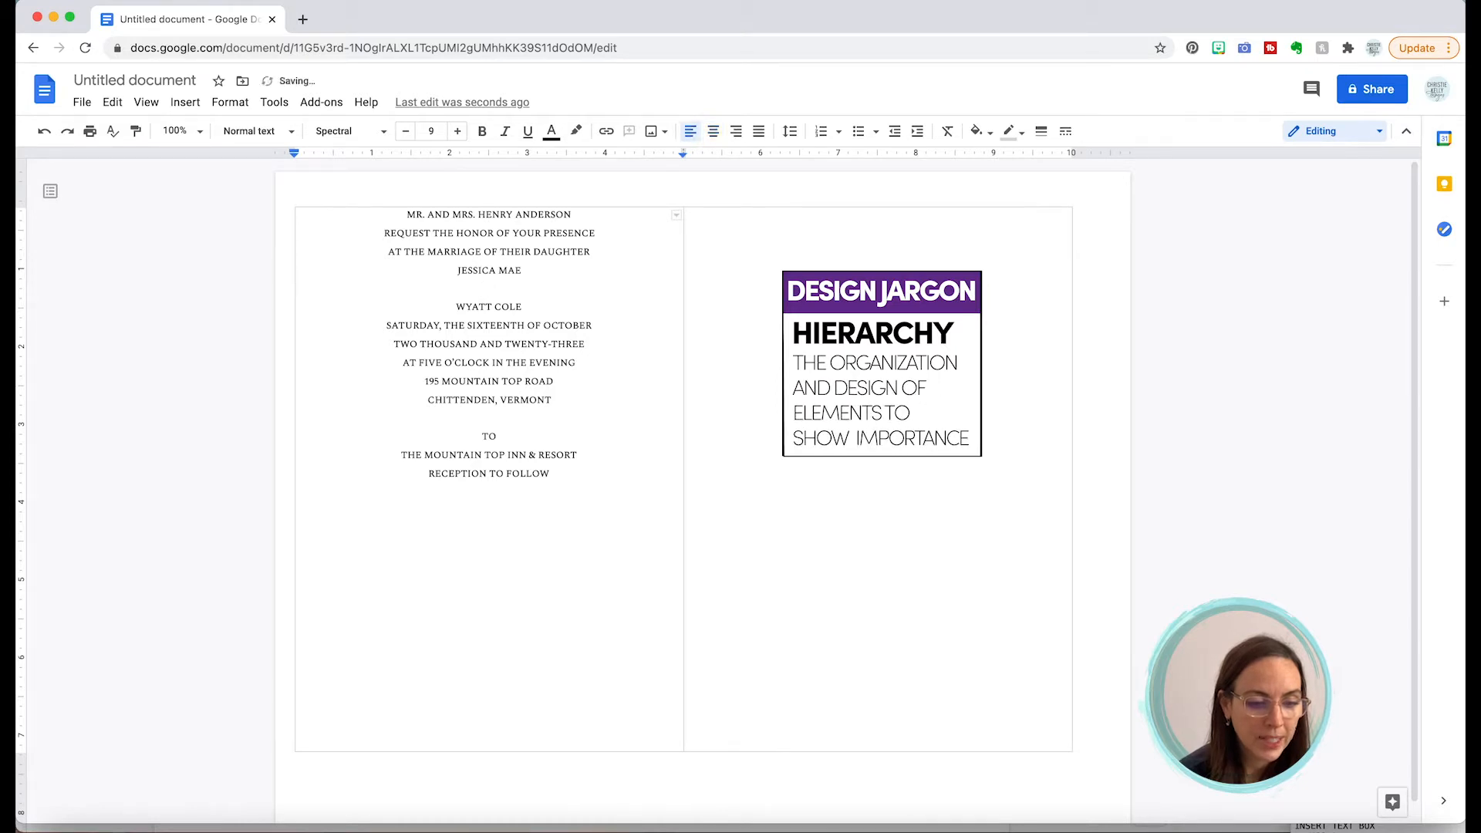
key("BackSpace")
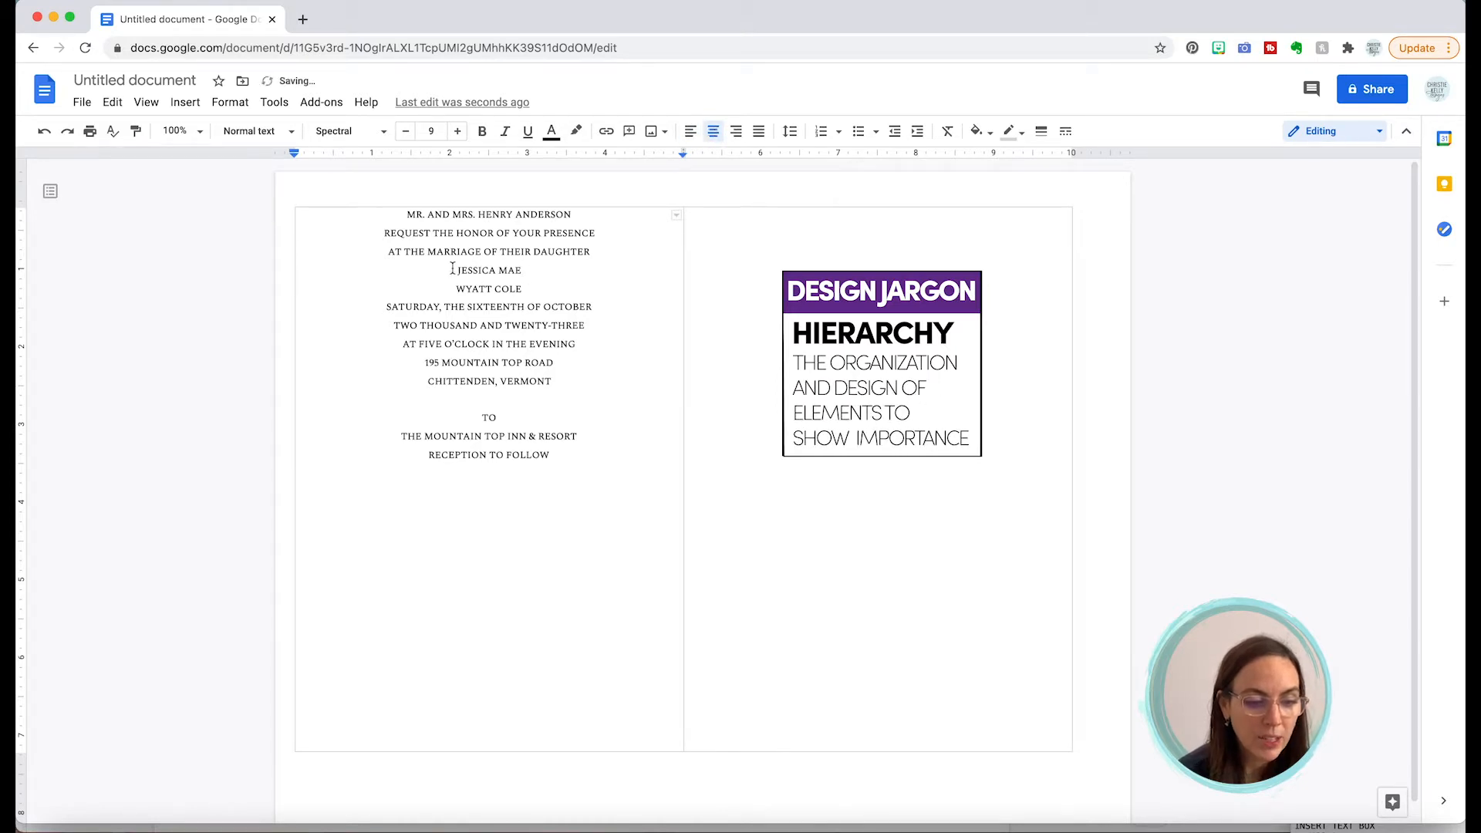
left_click_drag(455, 270, 531, 287)
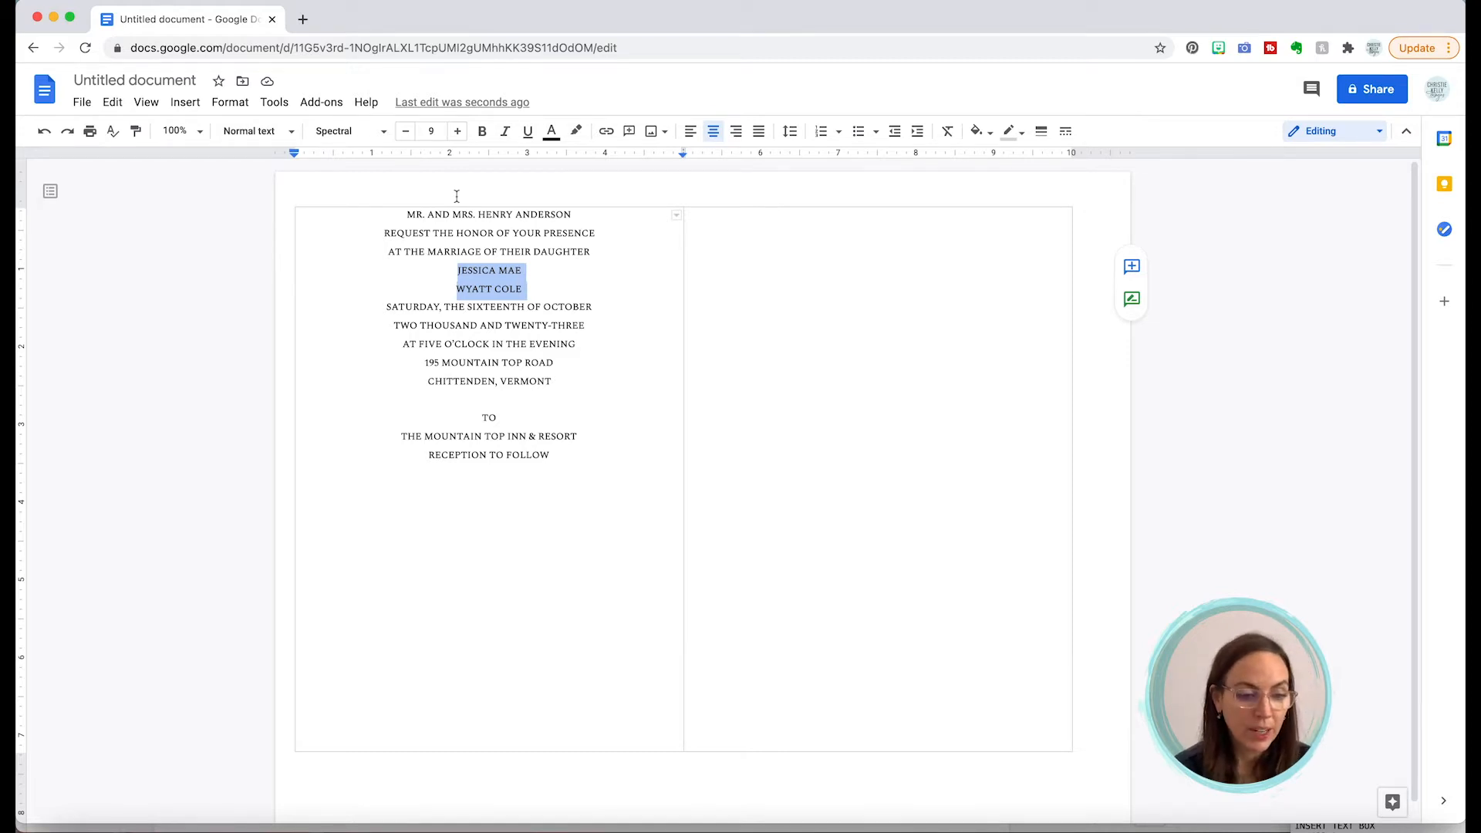
Step: Enlarge the couple's names to 20 pt
left_click(433, 131)
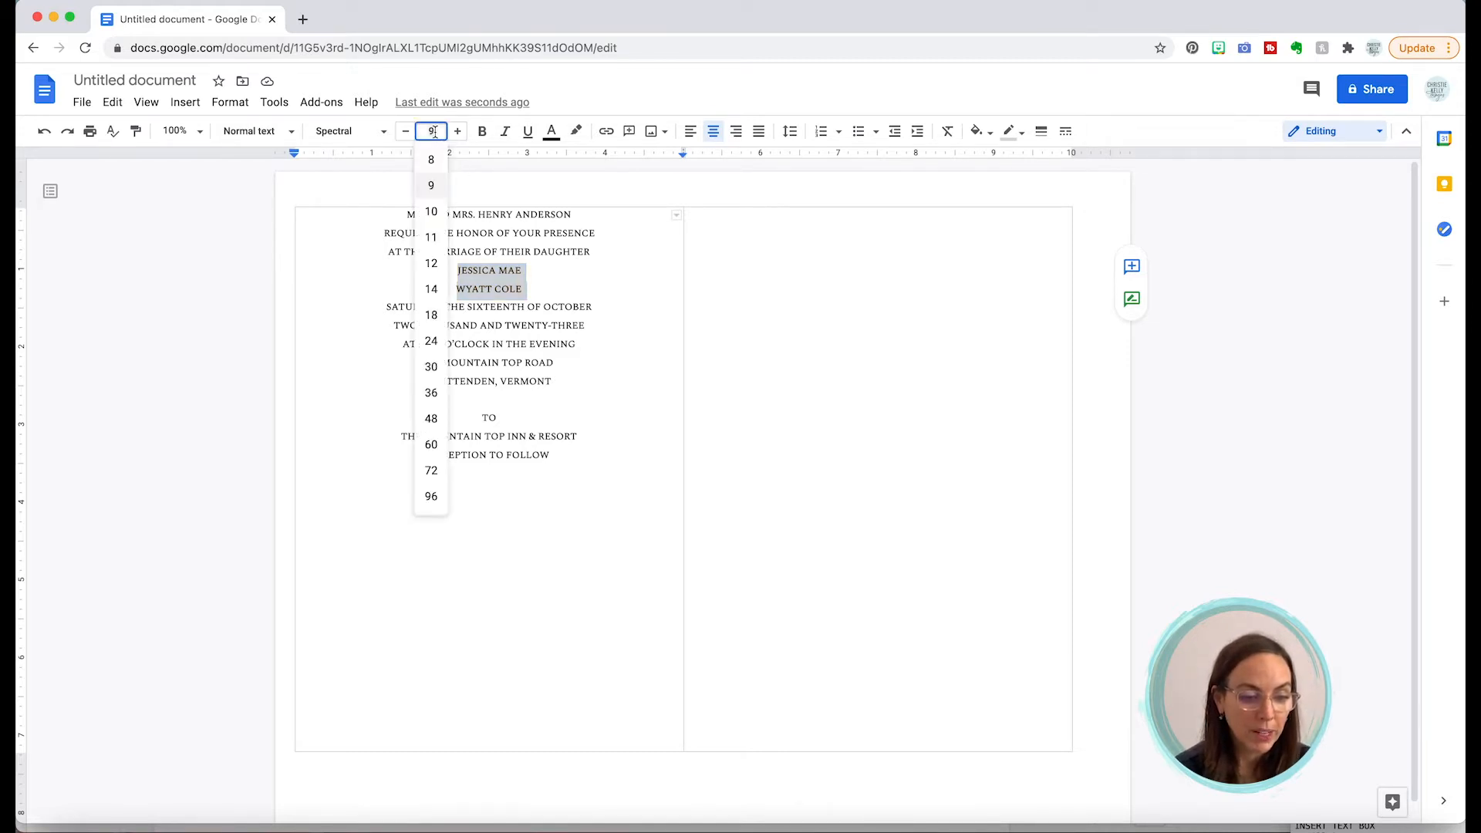
left_click(429, 316)
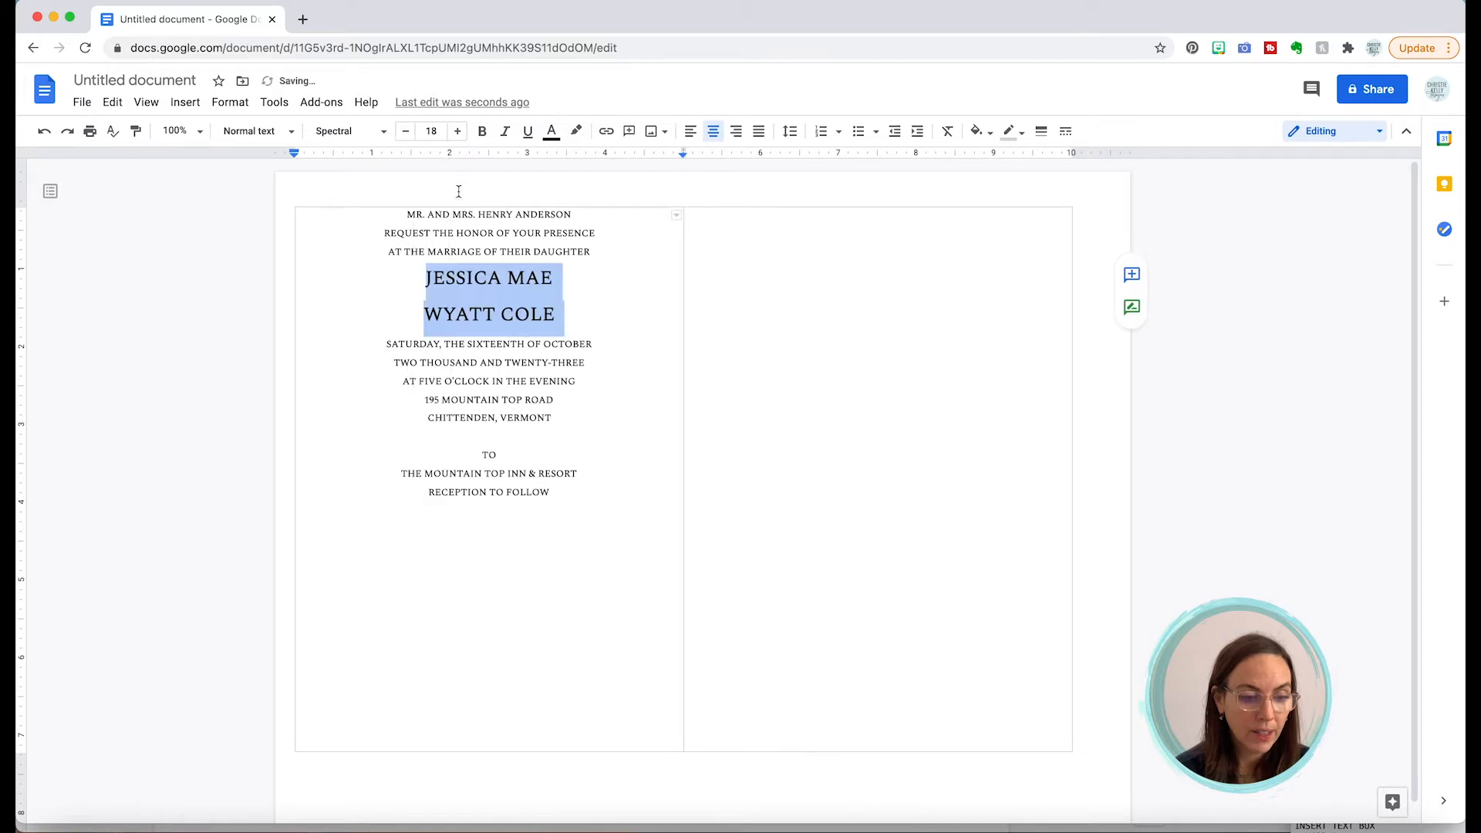
left_click(458, 131)
left_click(459, 132)
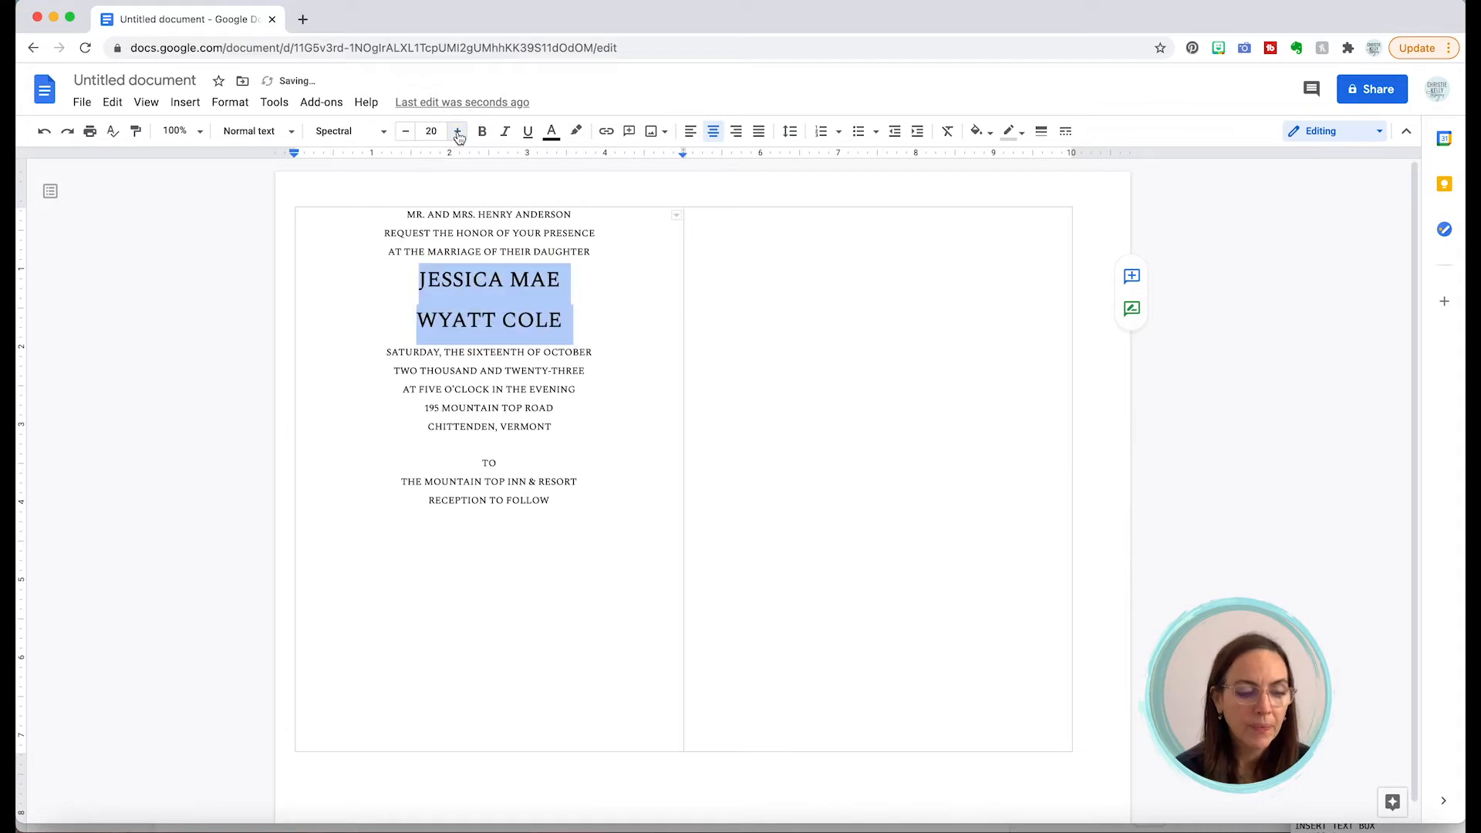
Step: Spread out the letters of JESSICA MAE and WYATT with spaces
left_click(458, 280)
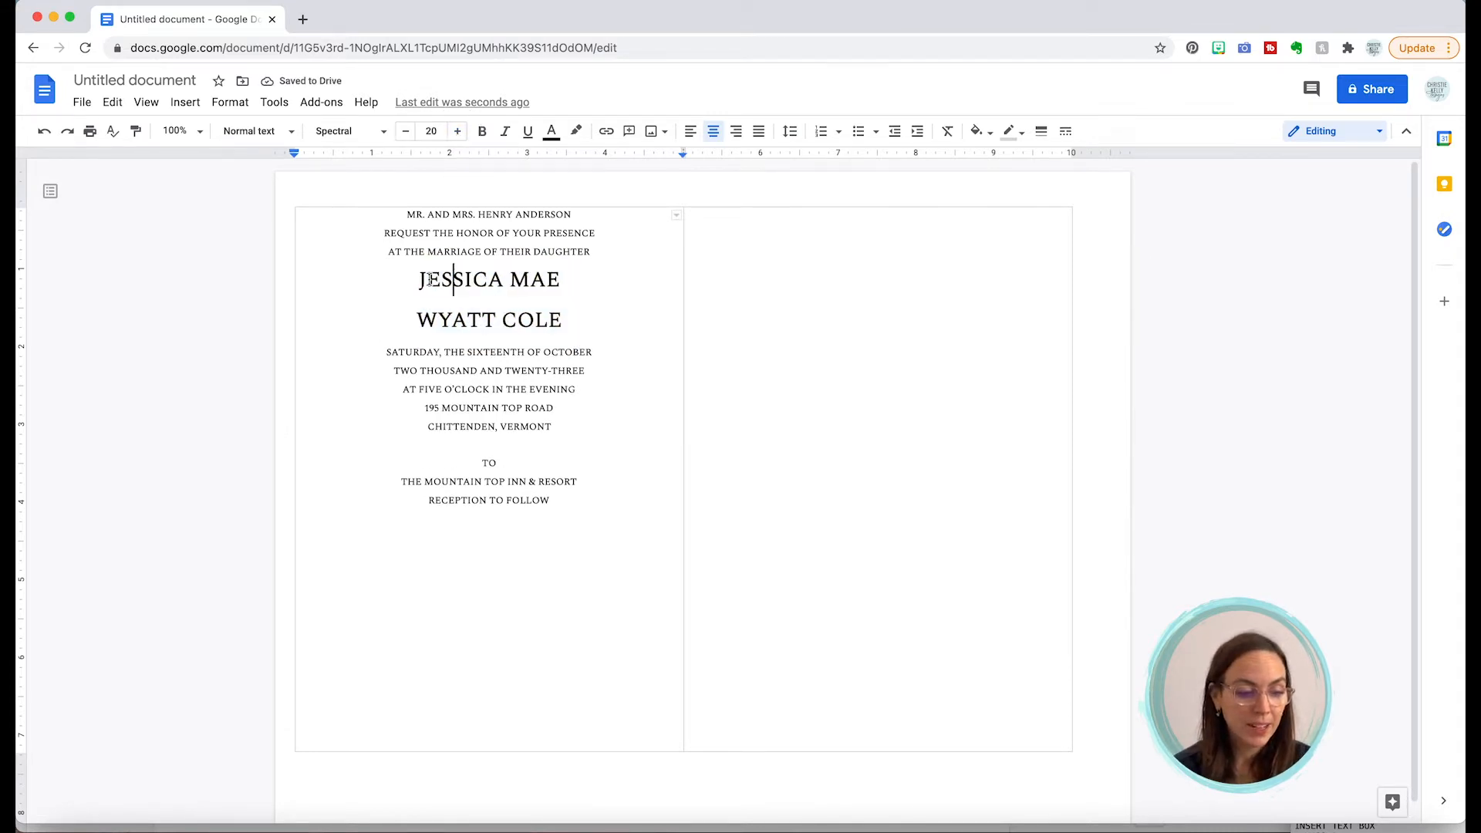
left_click(428, 279)
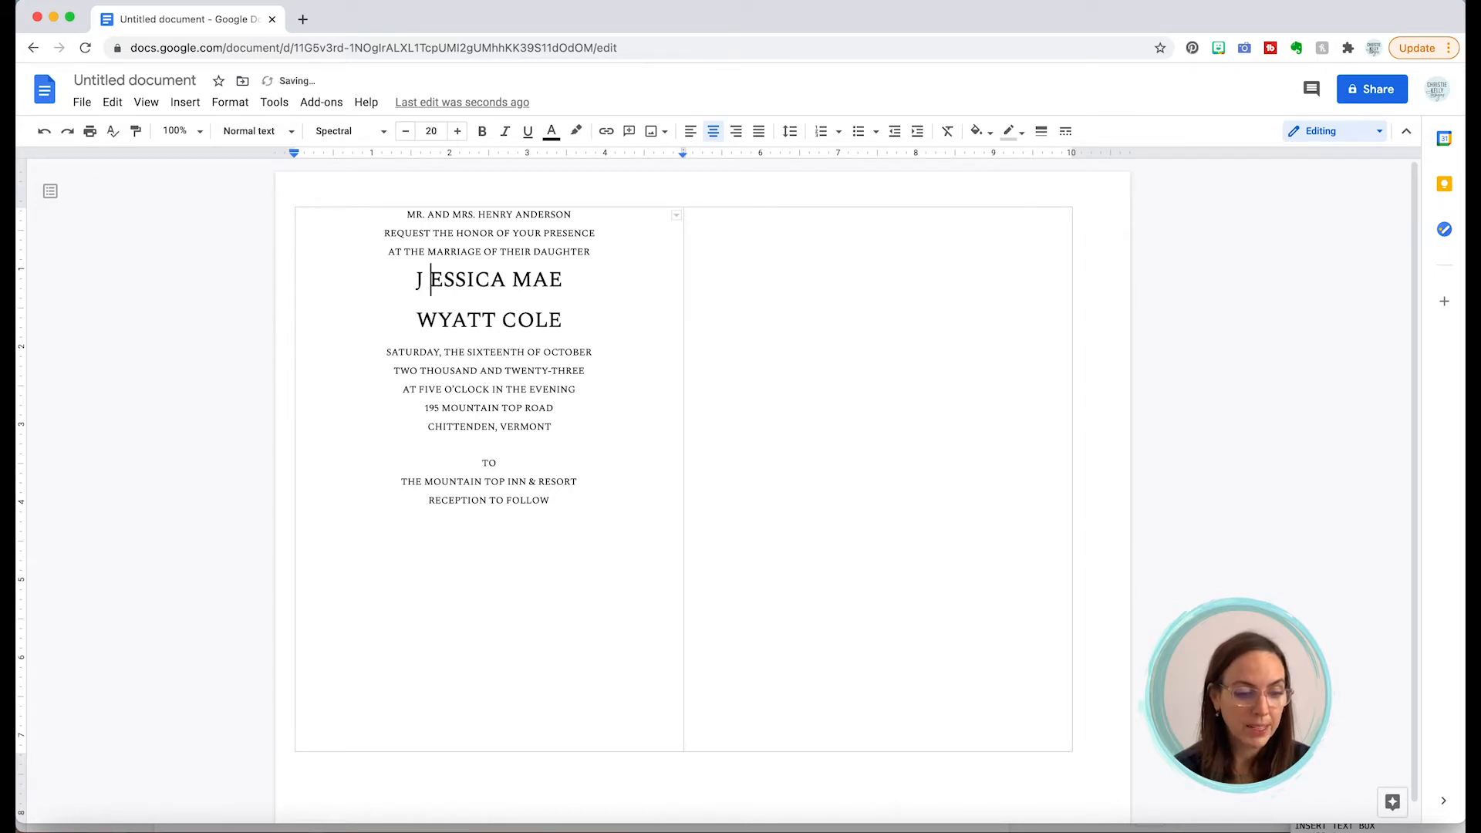
key("Right")
key("Right")
key("Right")
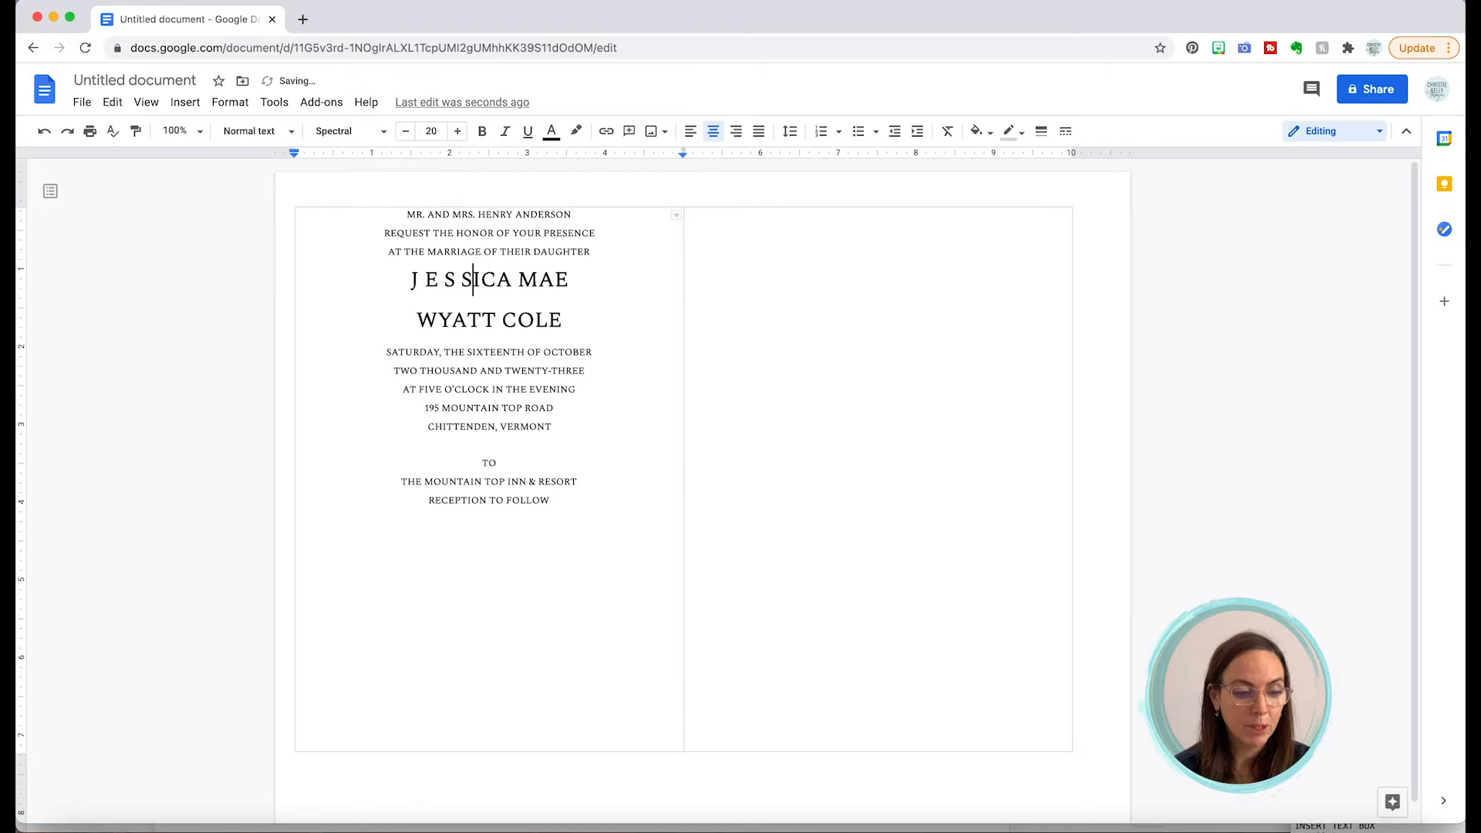
key("Right")
key("Right")
key("Right")
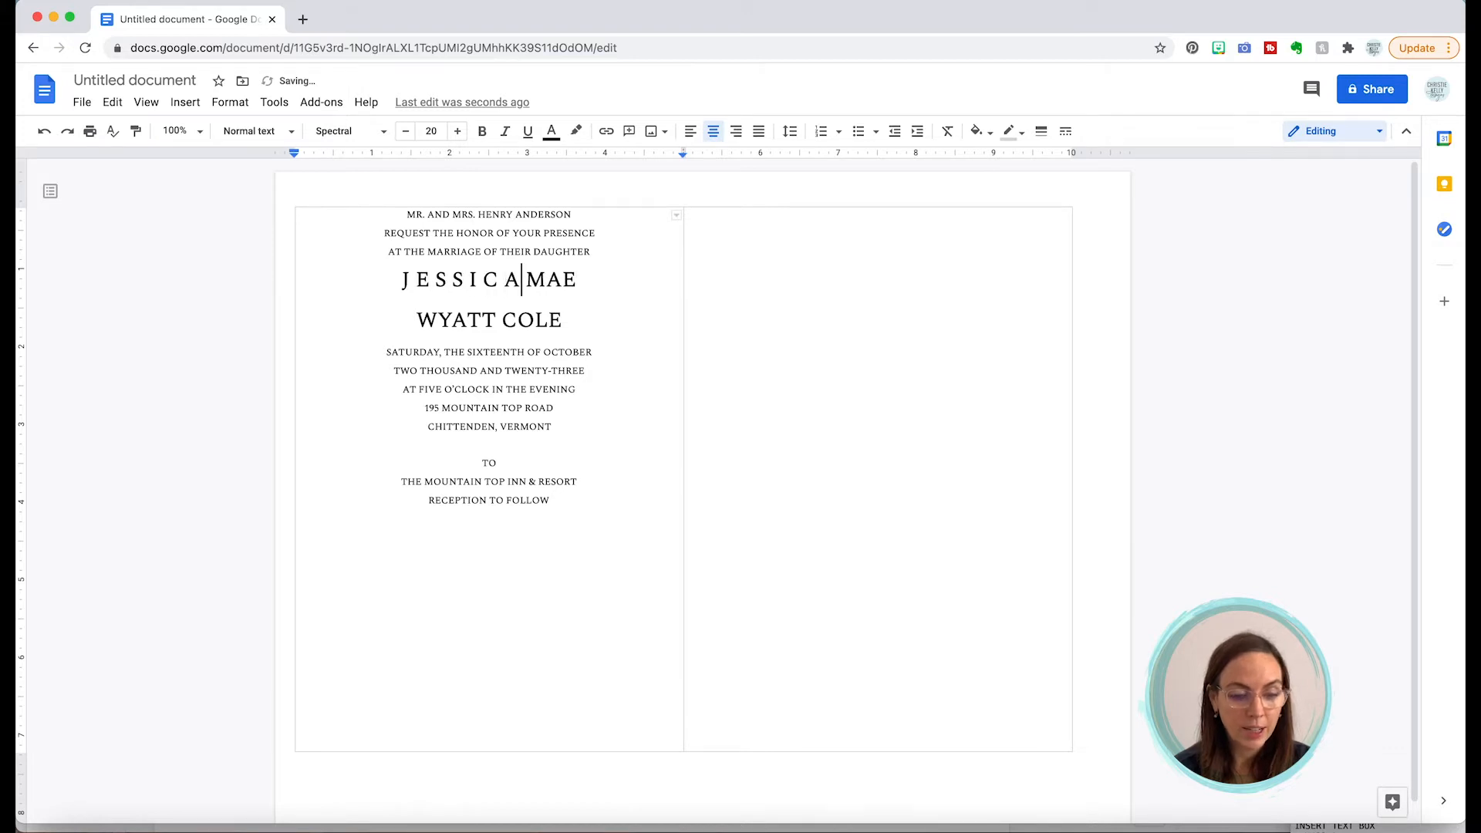
key("Right")
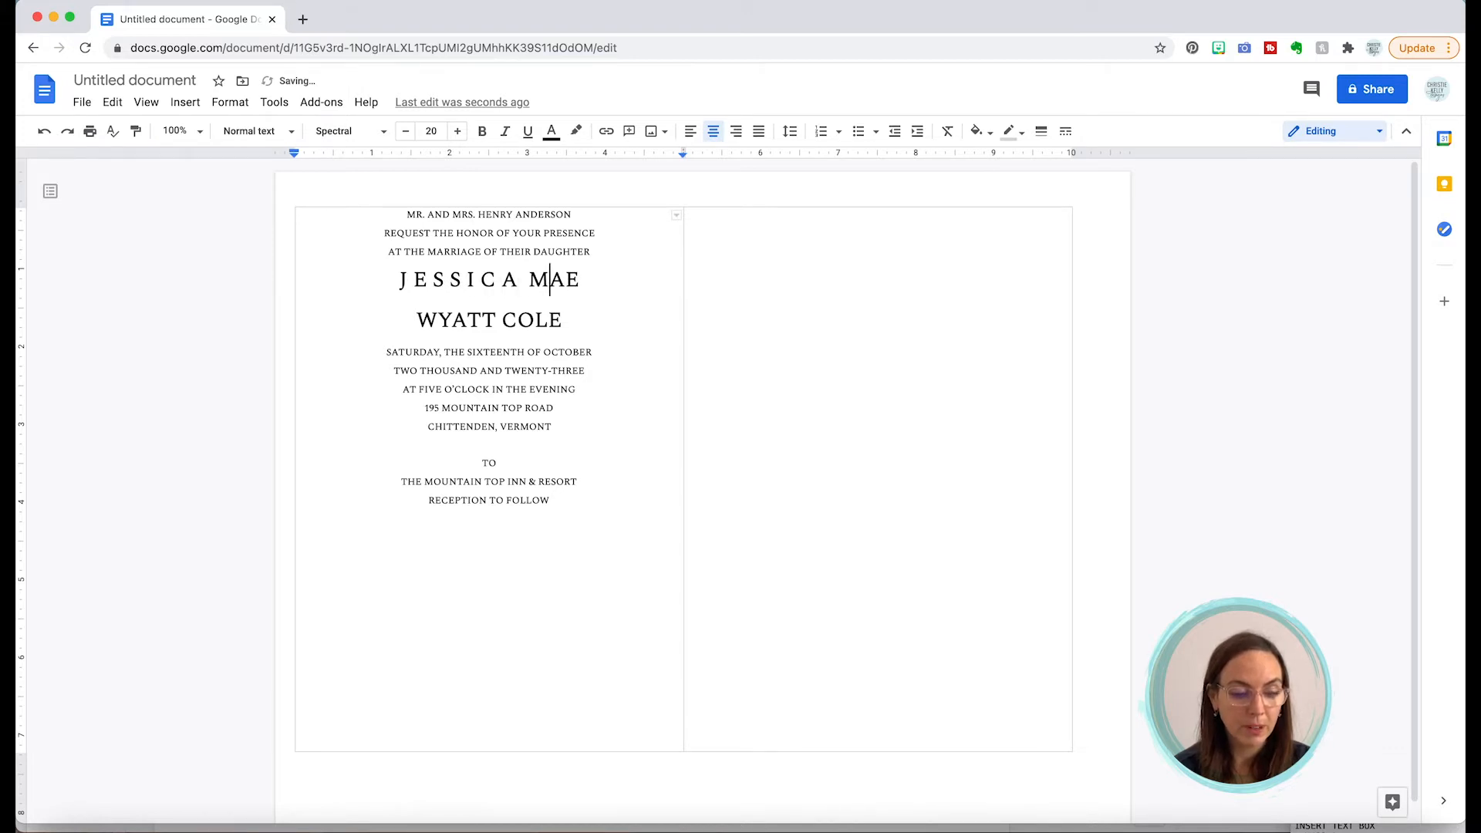
key("Right")
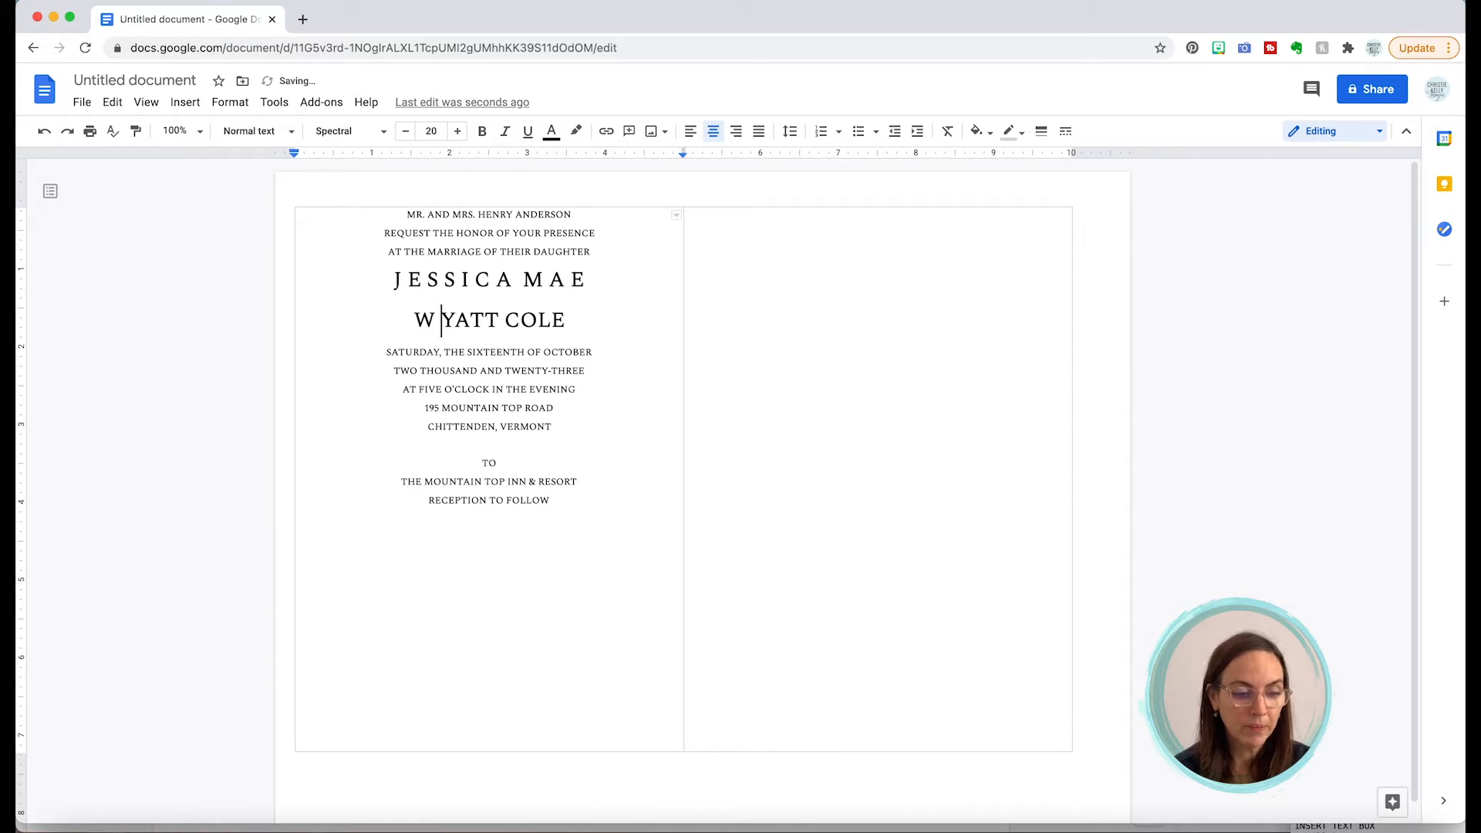
key("Right")
key("Right")
key("Right")
key("Right")
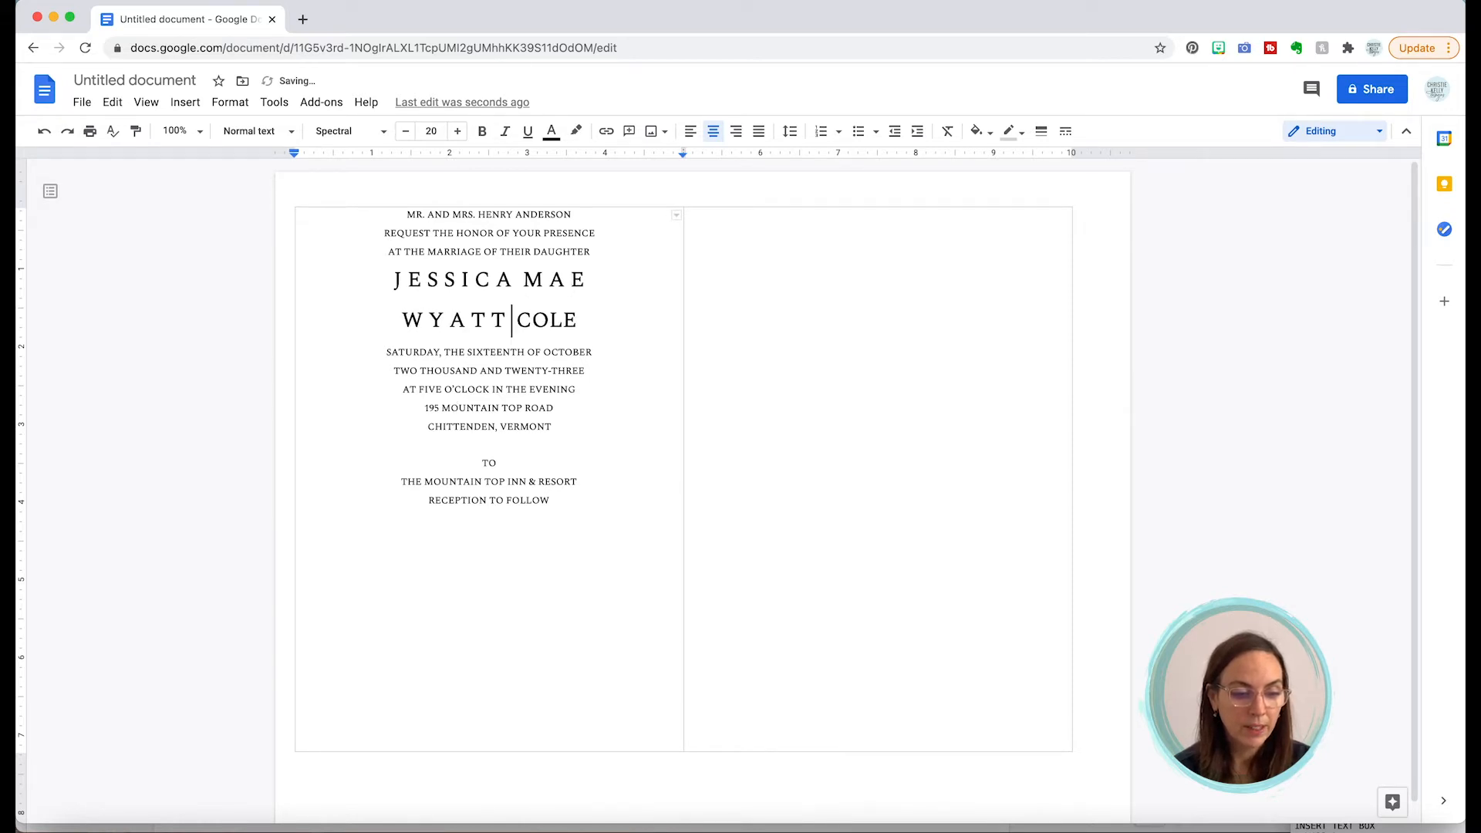
key("Right")
key("Right")
key("Right")
key("Right")
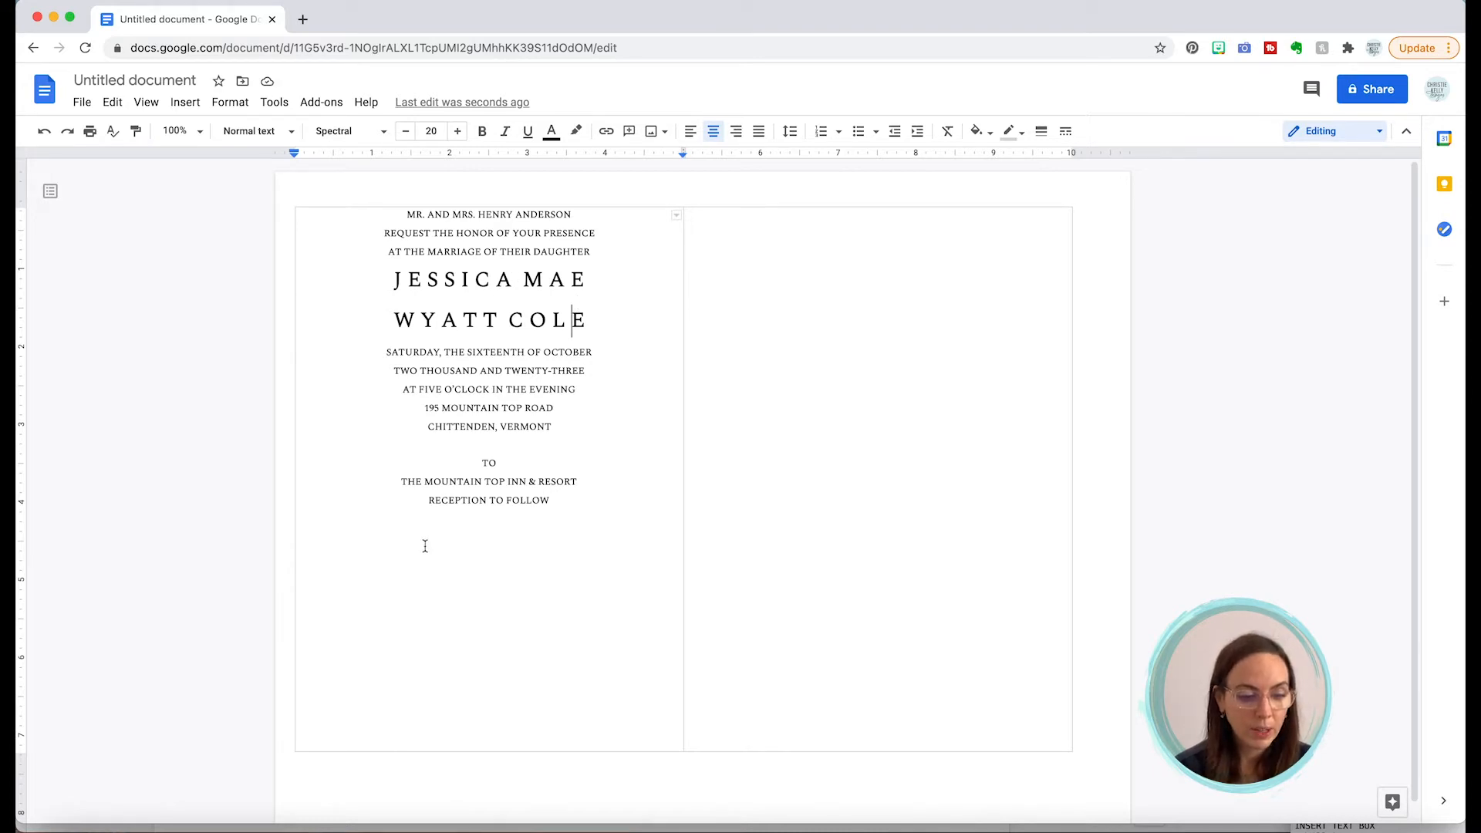
Step: Select the lines TO through RECEPTION TO FOLLOW and browse More fonts by display, handwriting, serif and sans-serif categories
left_click_drag(482, 463, 564, 504)
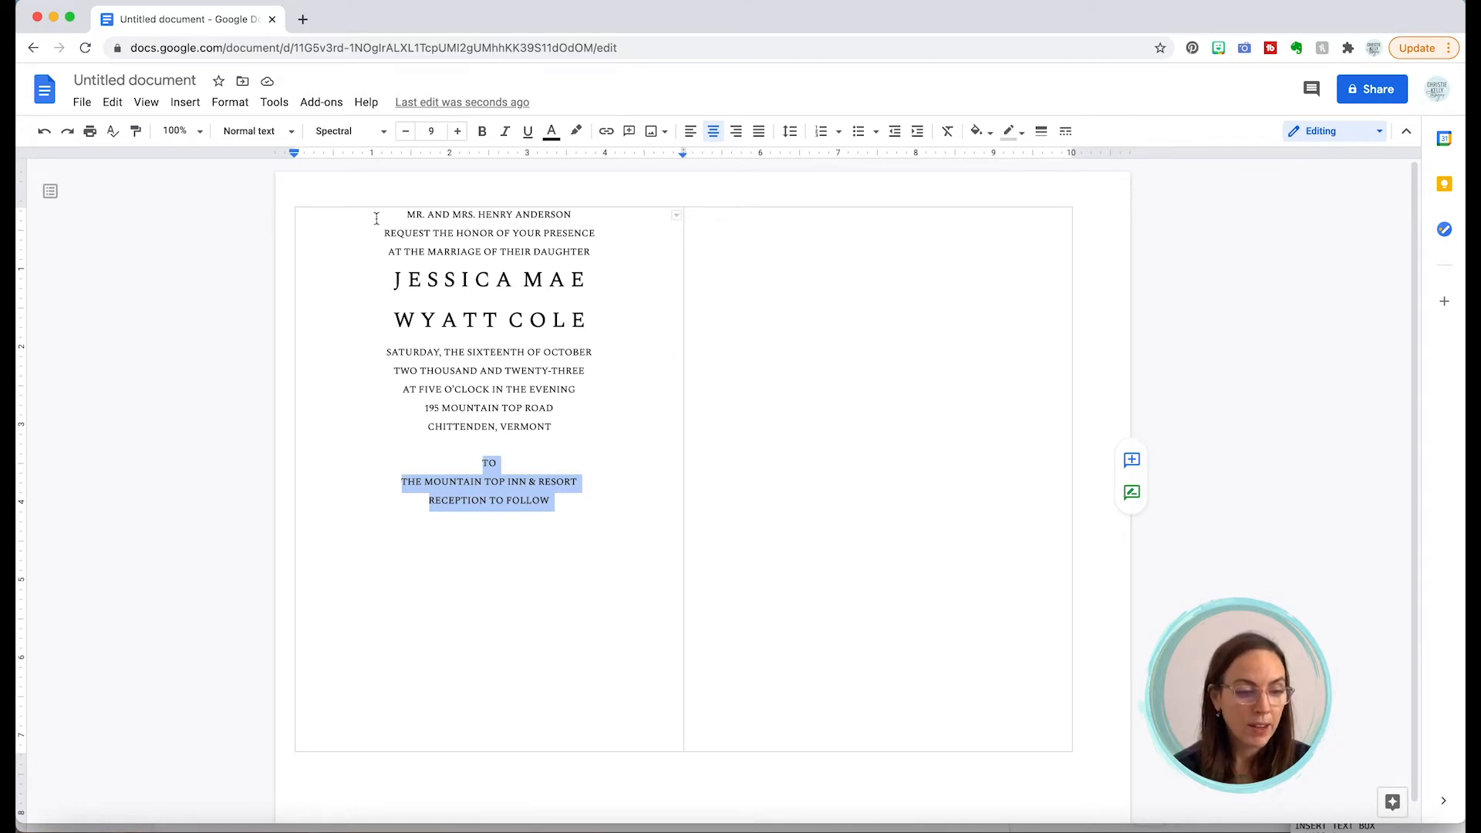
left_click(384, 133)
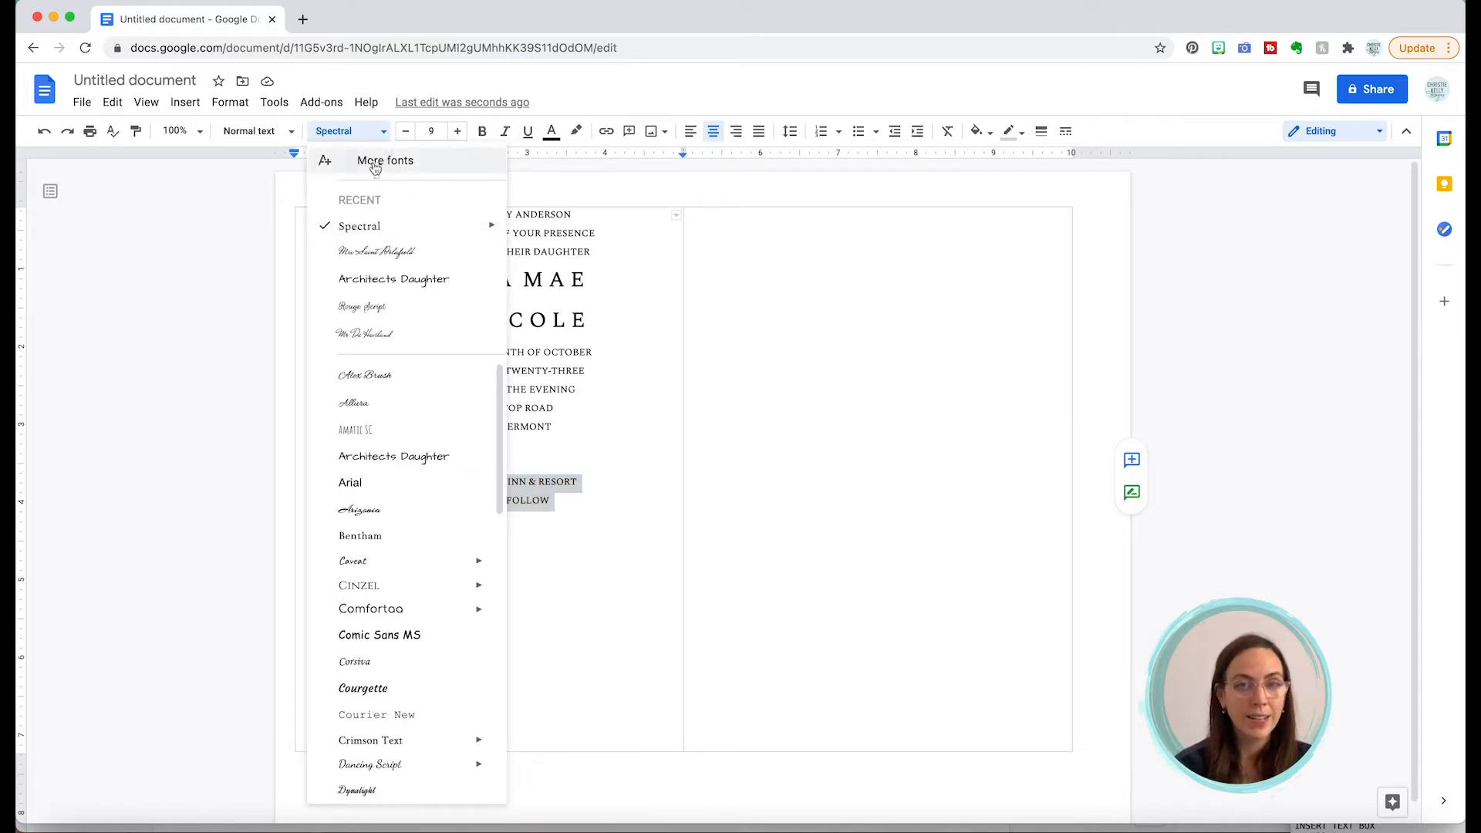
left_click(372, 163)
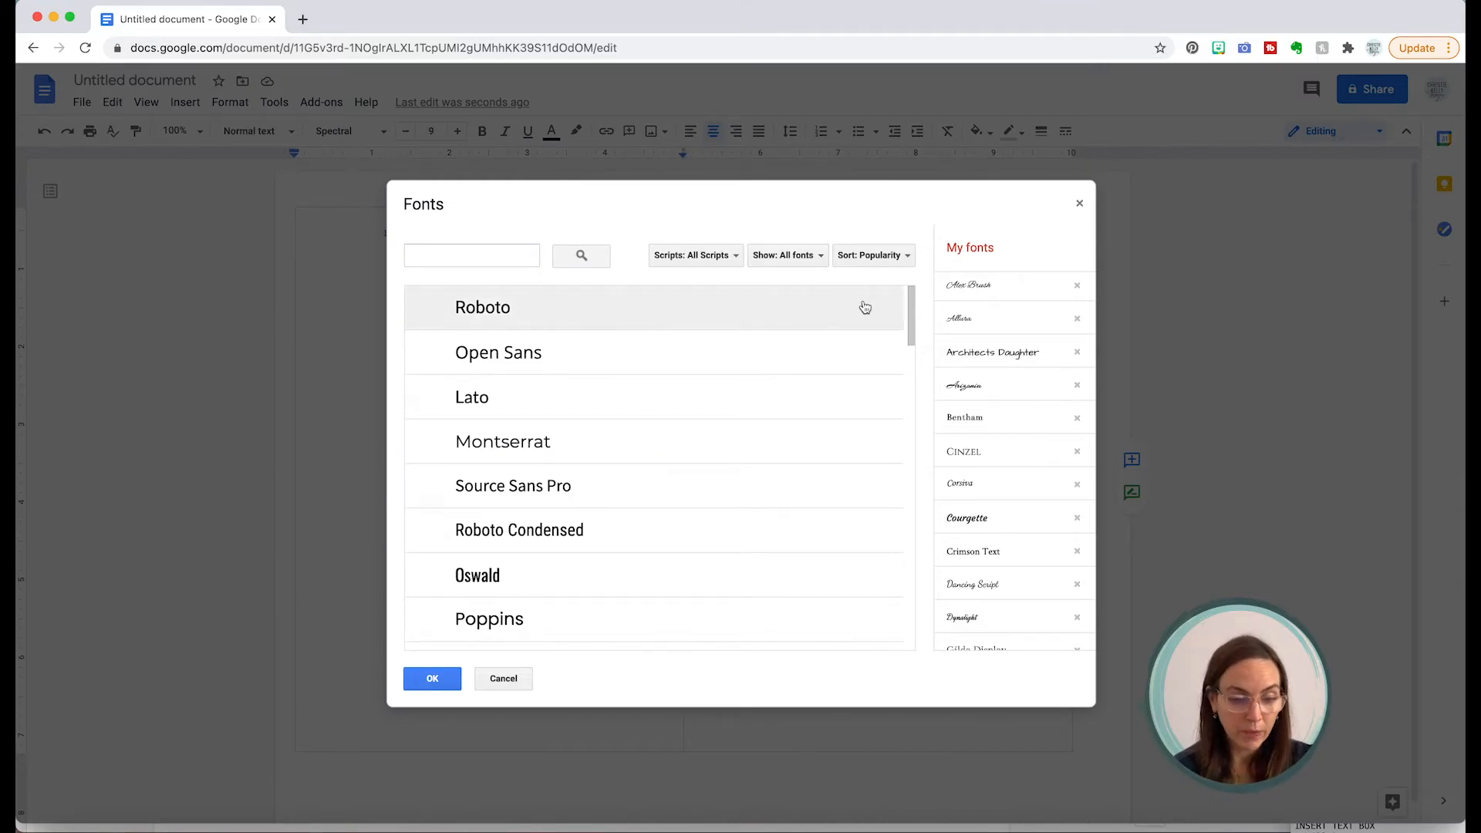
left_click(706, 262)
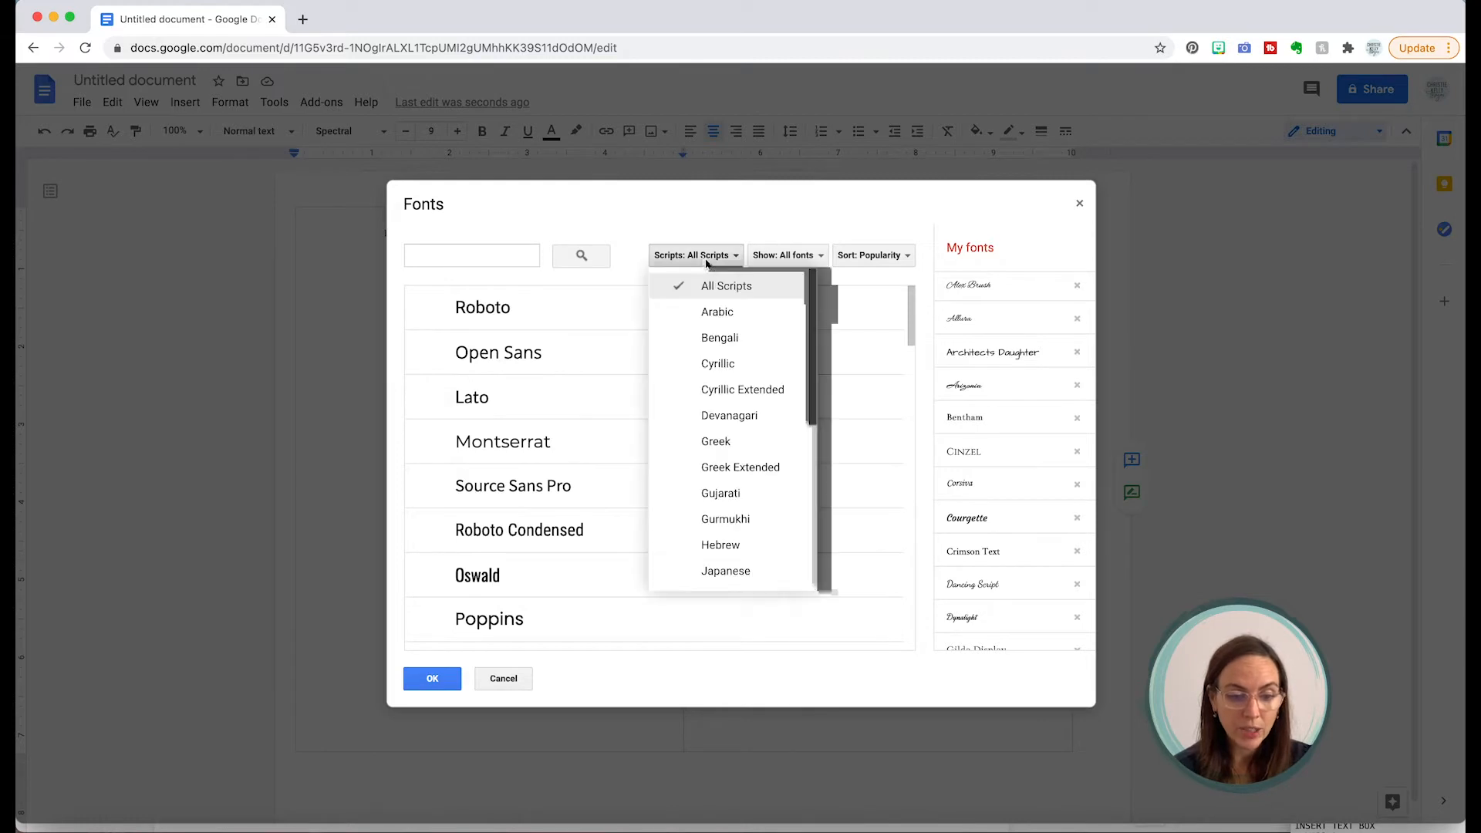
left_click(794, 254)
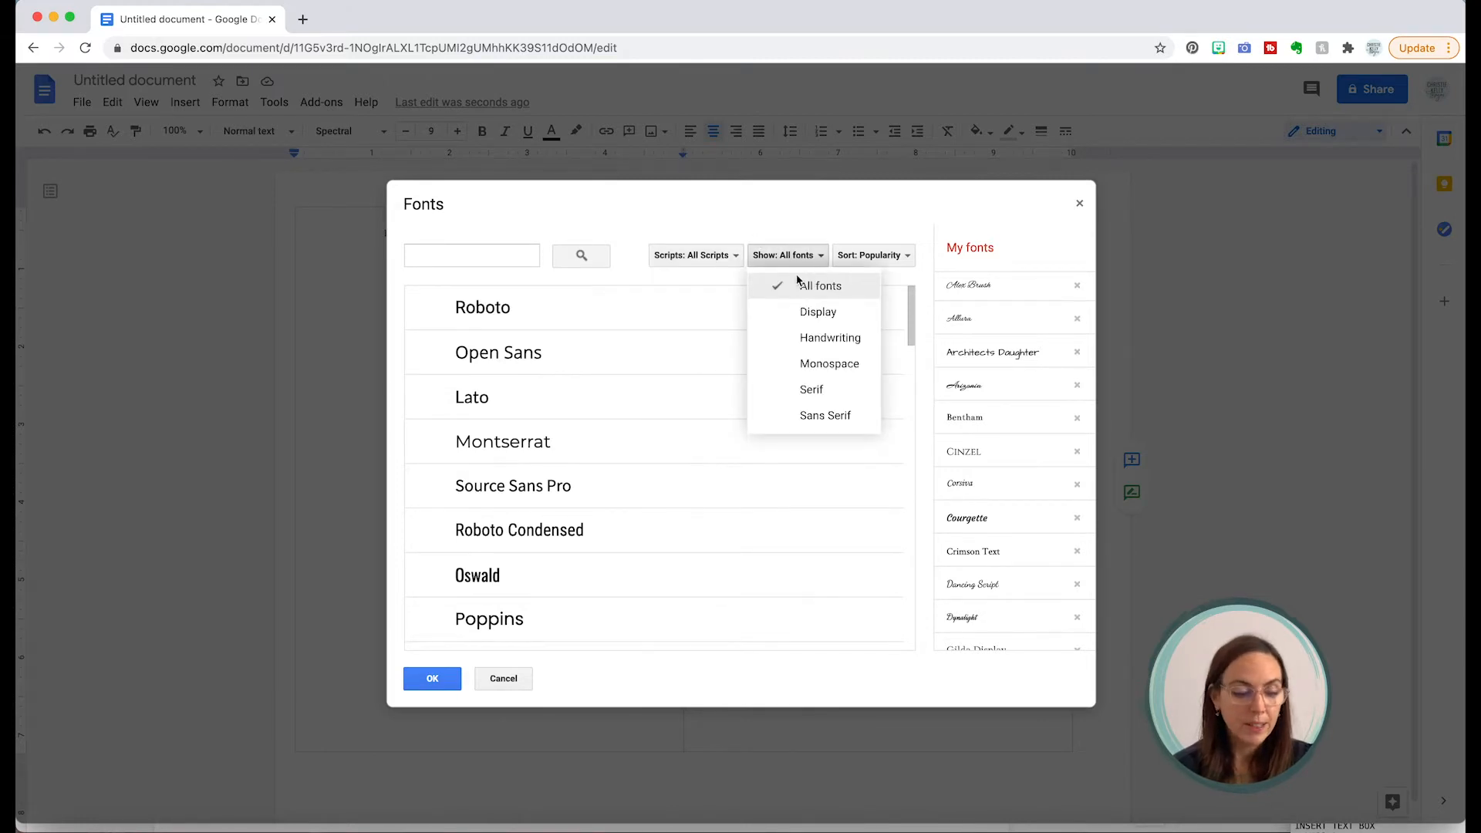
left_click(806, 310)
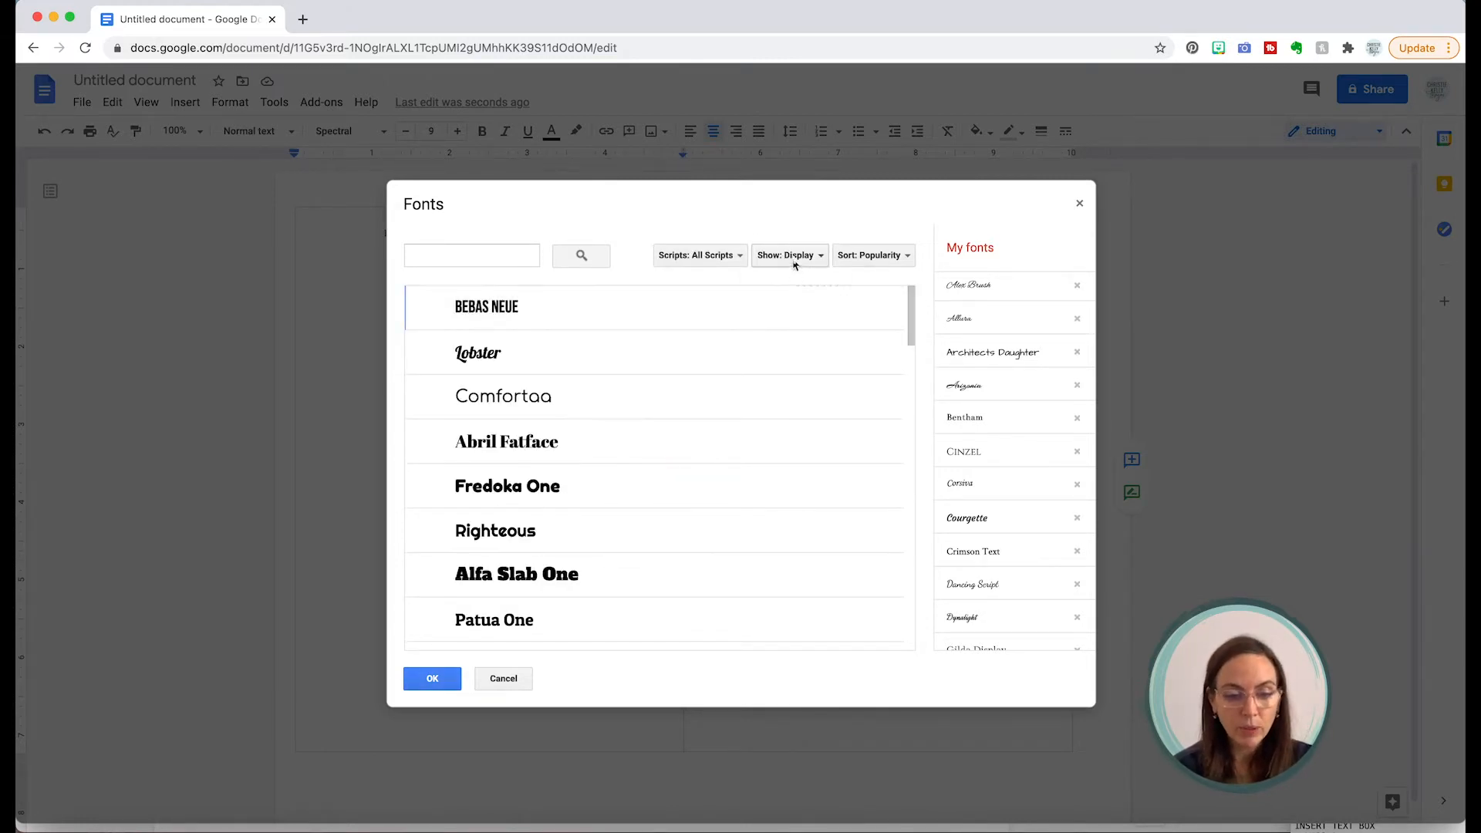
left_click(794, 263)
left_click(801, 335)
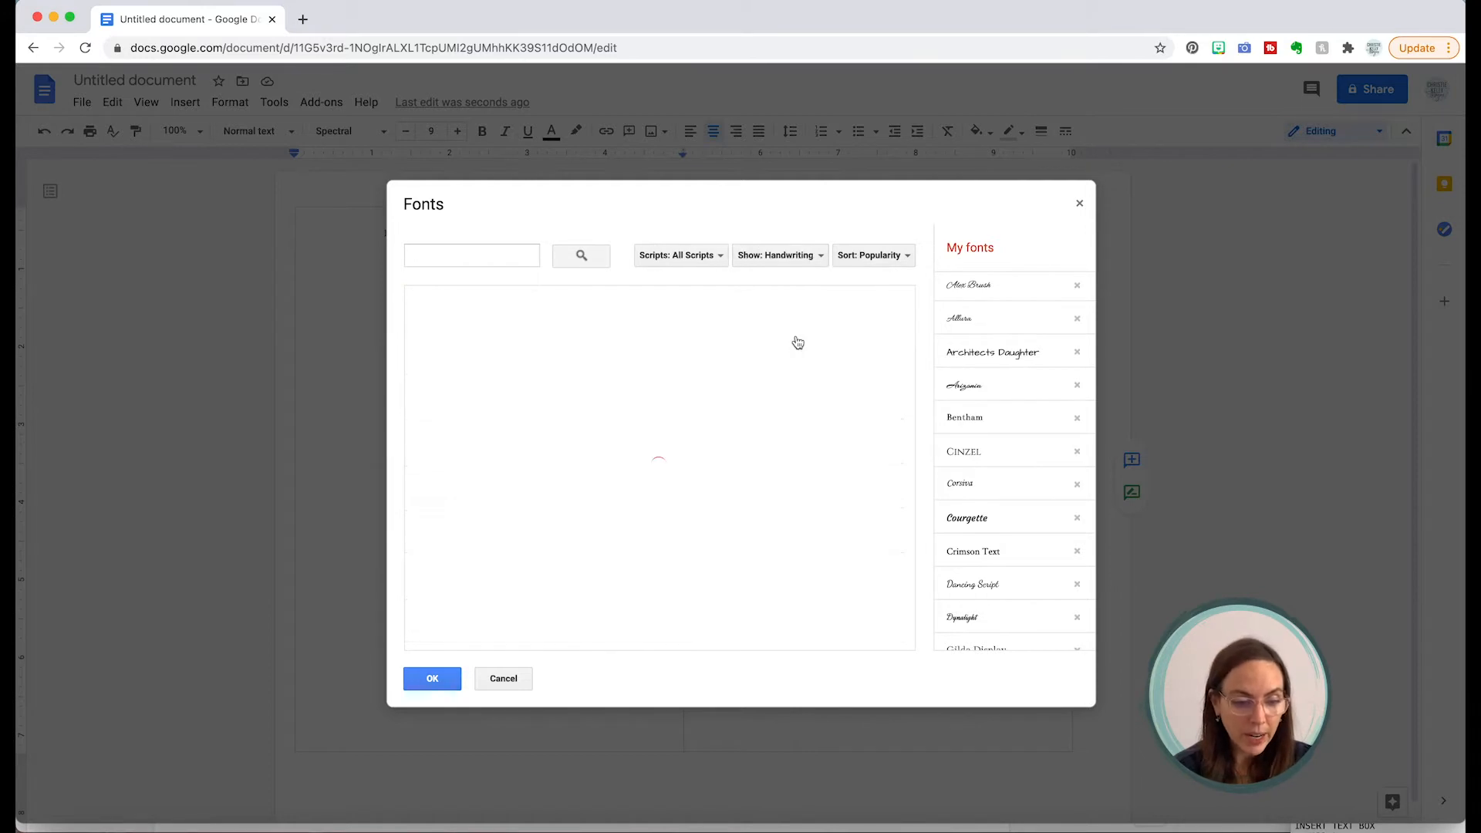
left_click(792, 262)
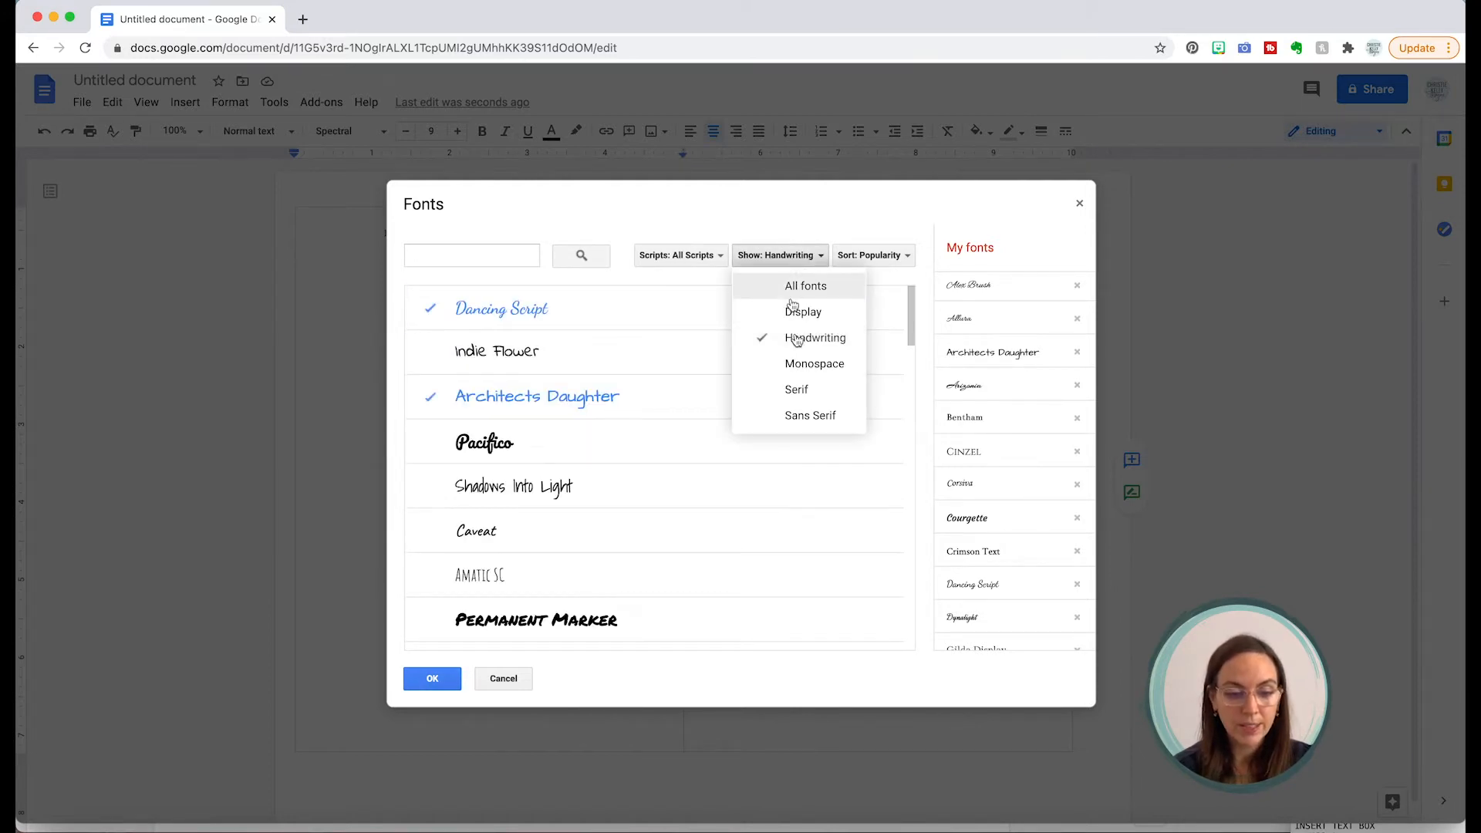
left_click(798, 387)
left_click(795, 255)
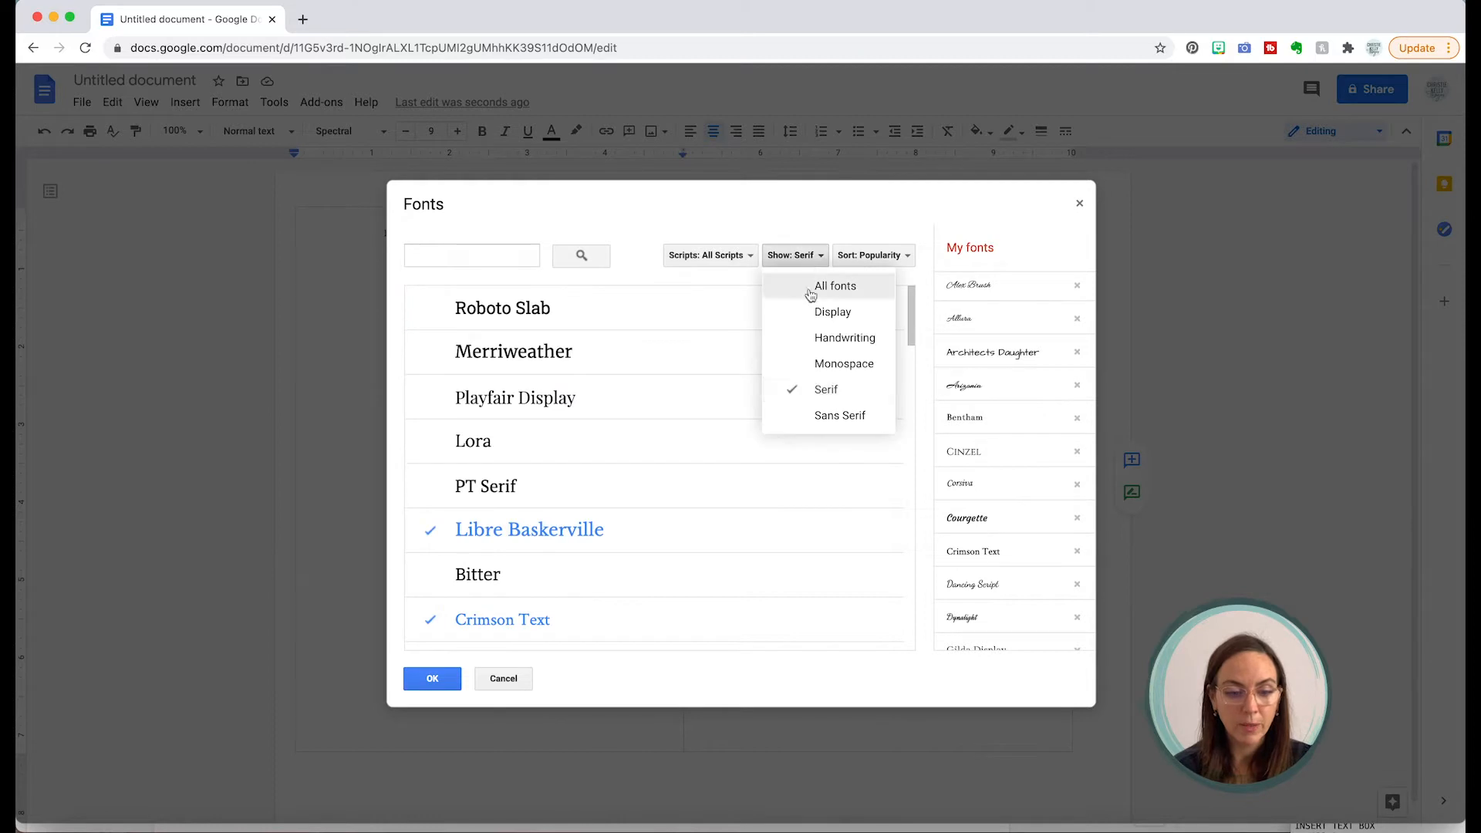
left_click(829, 420)
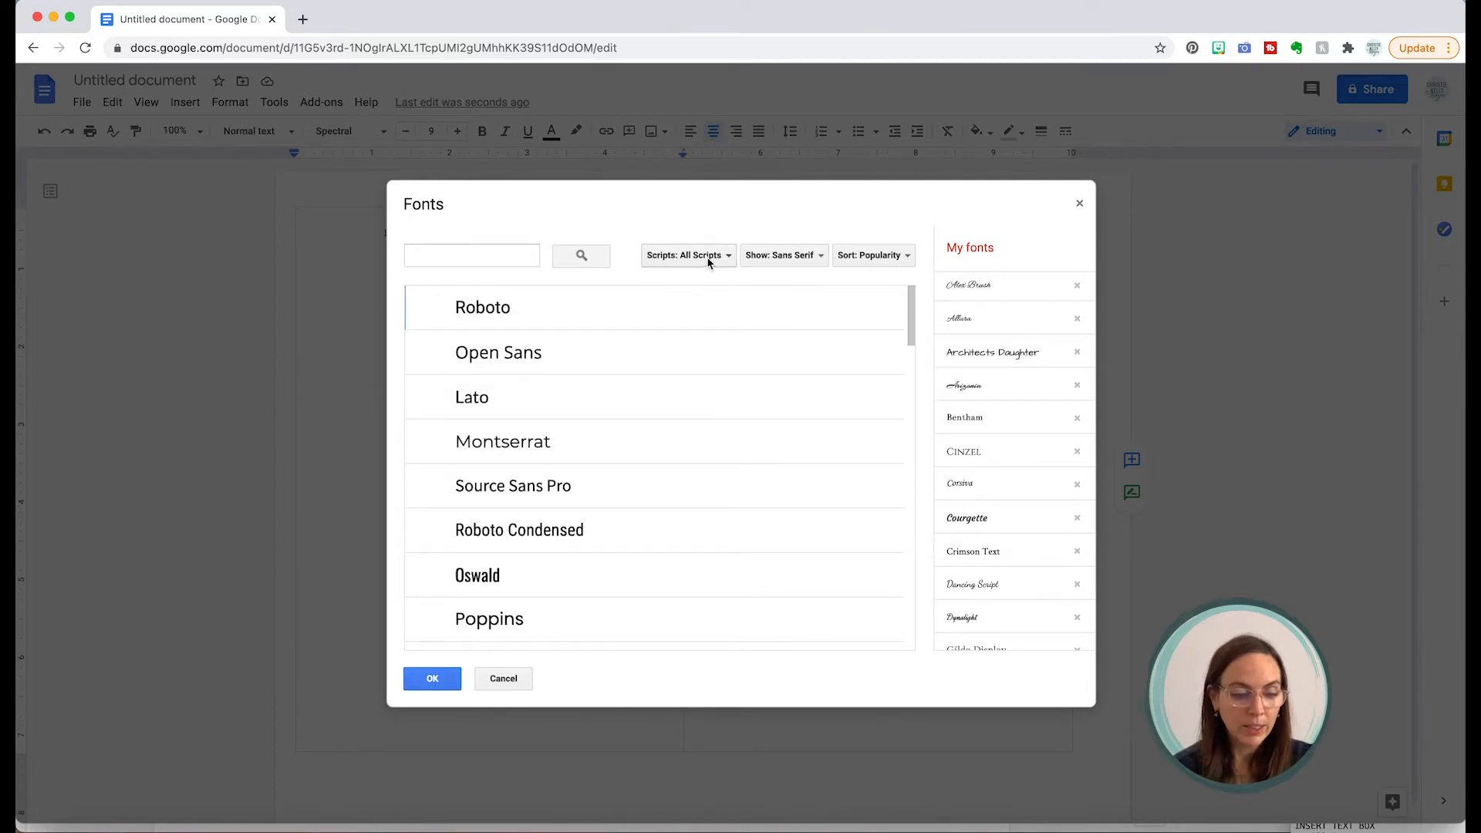
Step: Search all font categories for 'saint', toggle Mrs Saint Delafield, and review the font list
left_click(446, 253)
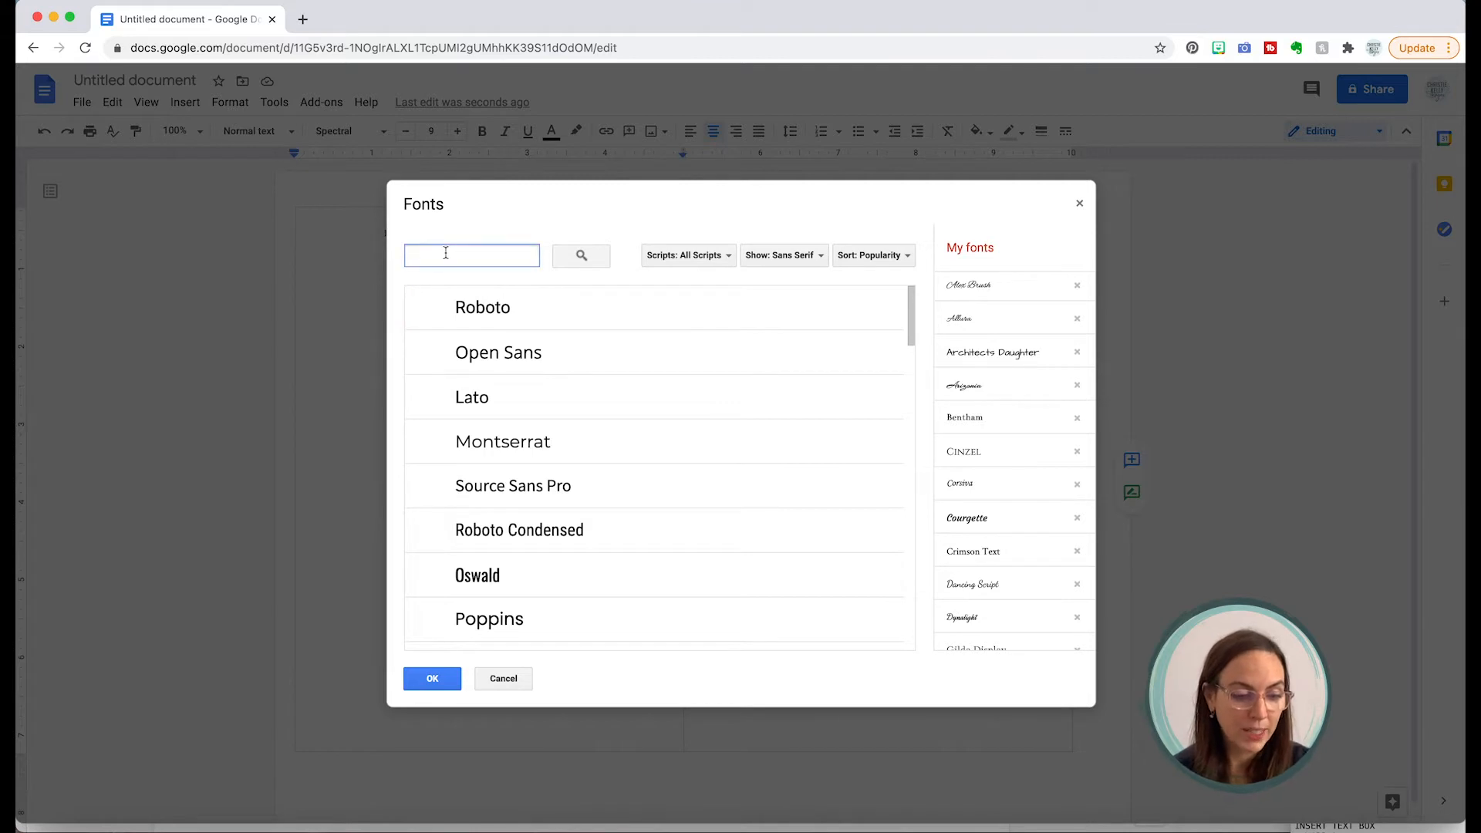
type("saint")
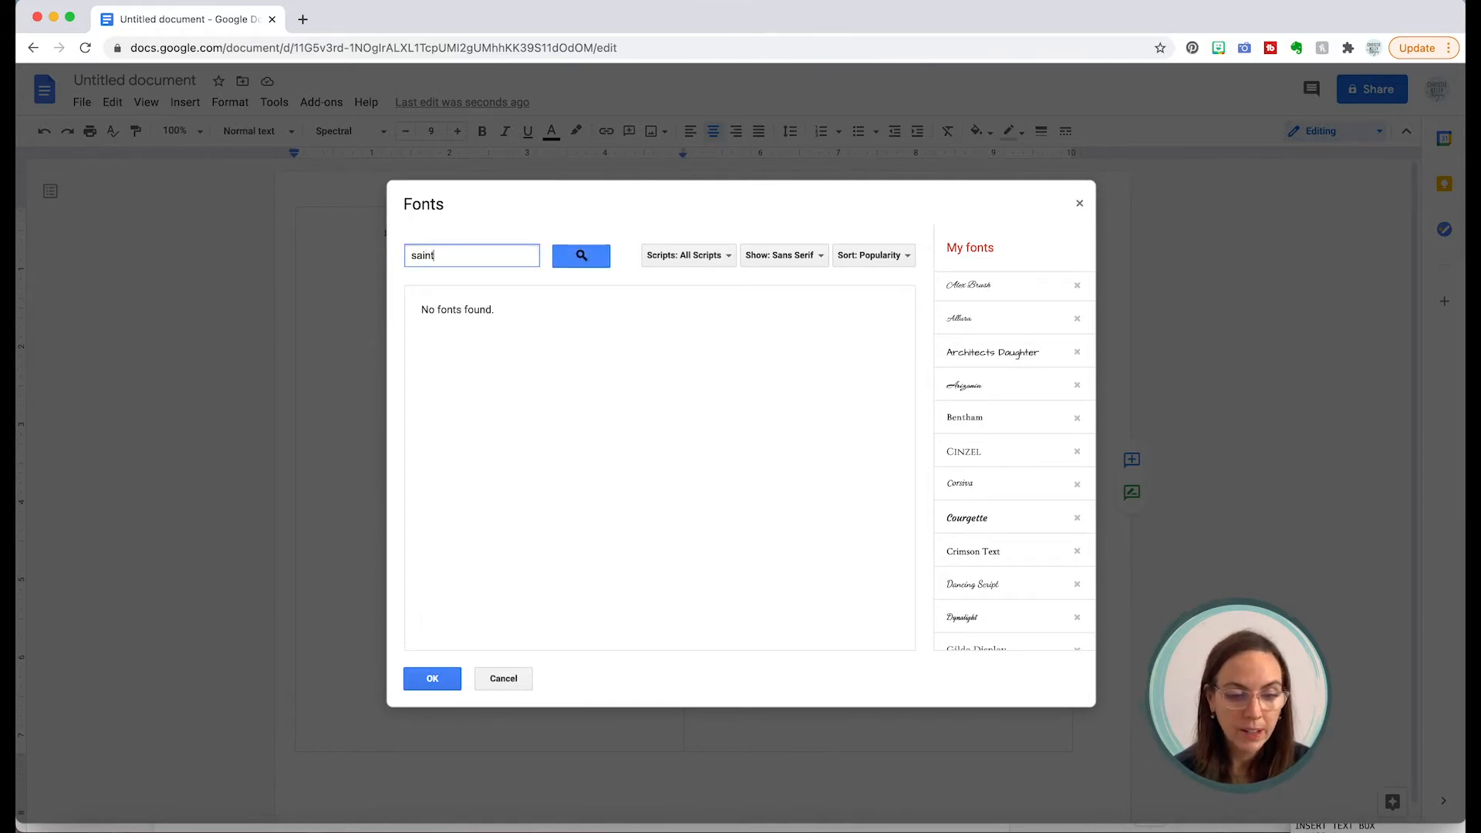
left_click(775, 255)
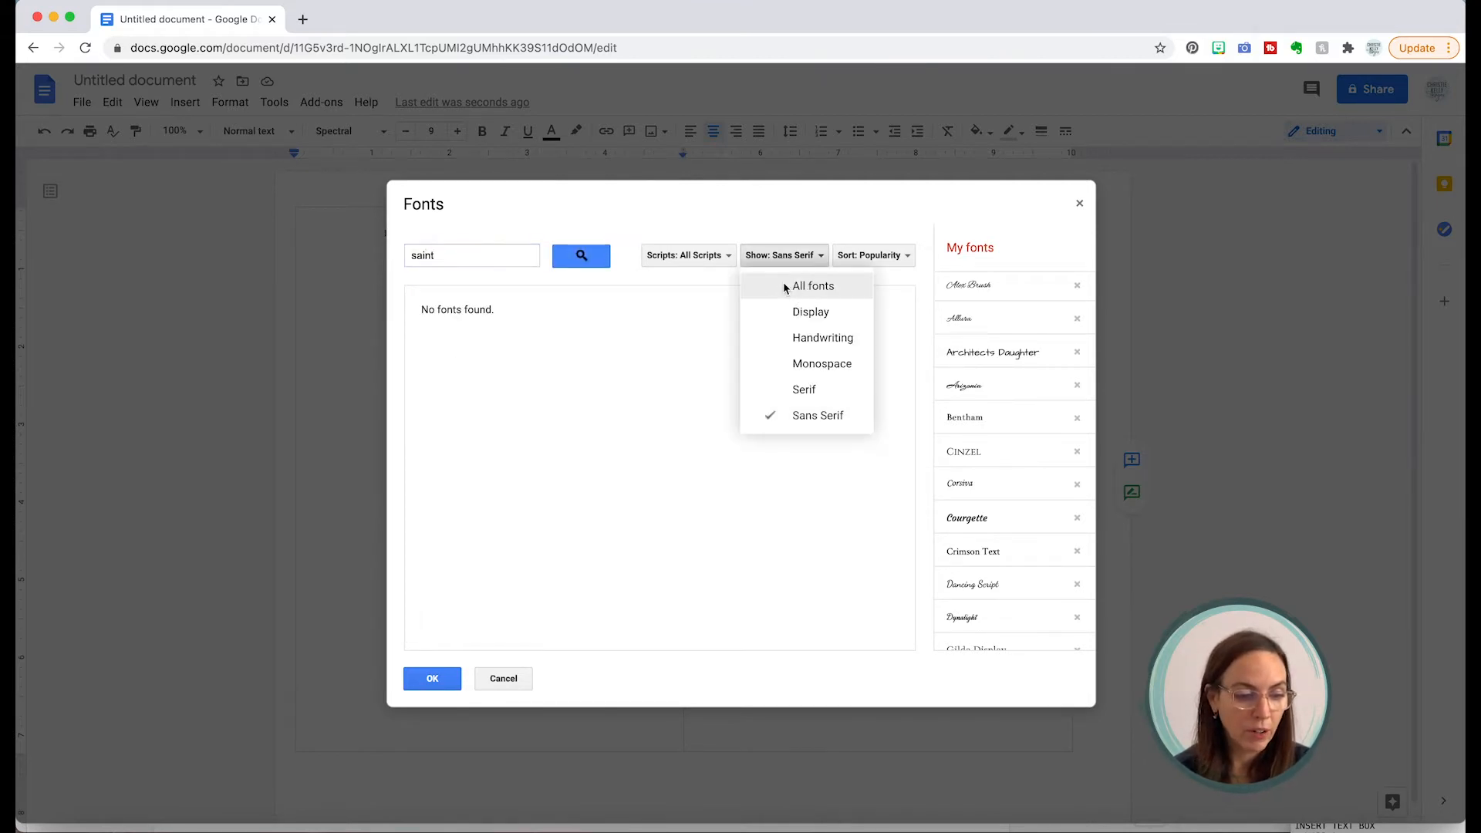
left_click(783, 286)
left_click(488, 255)
type("sa")
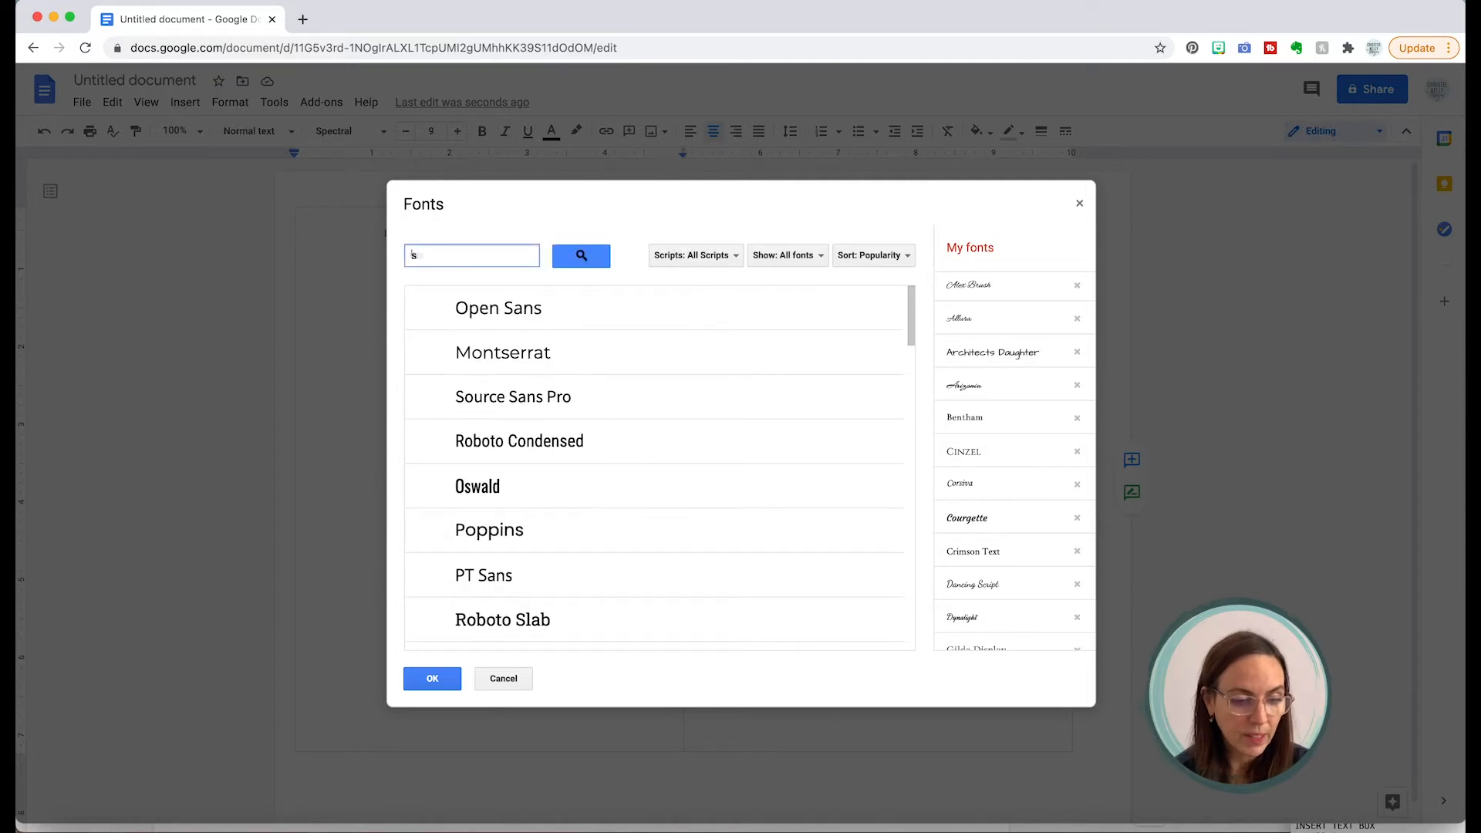
type("int")
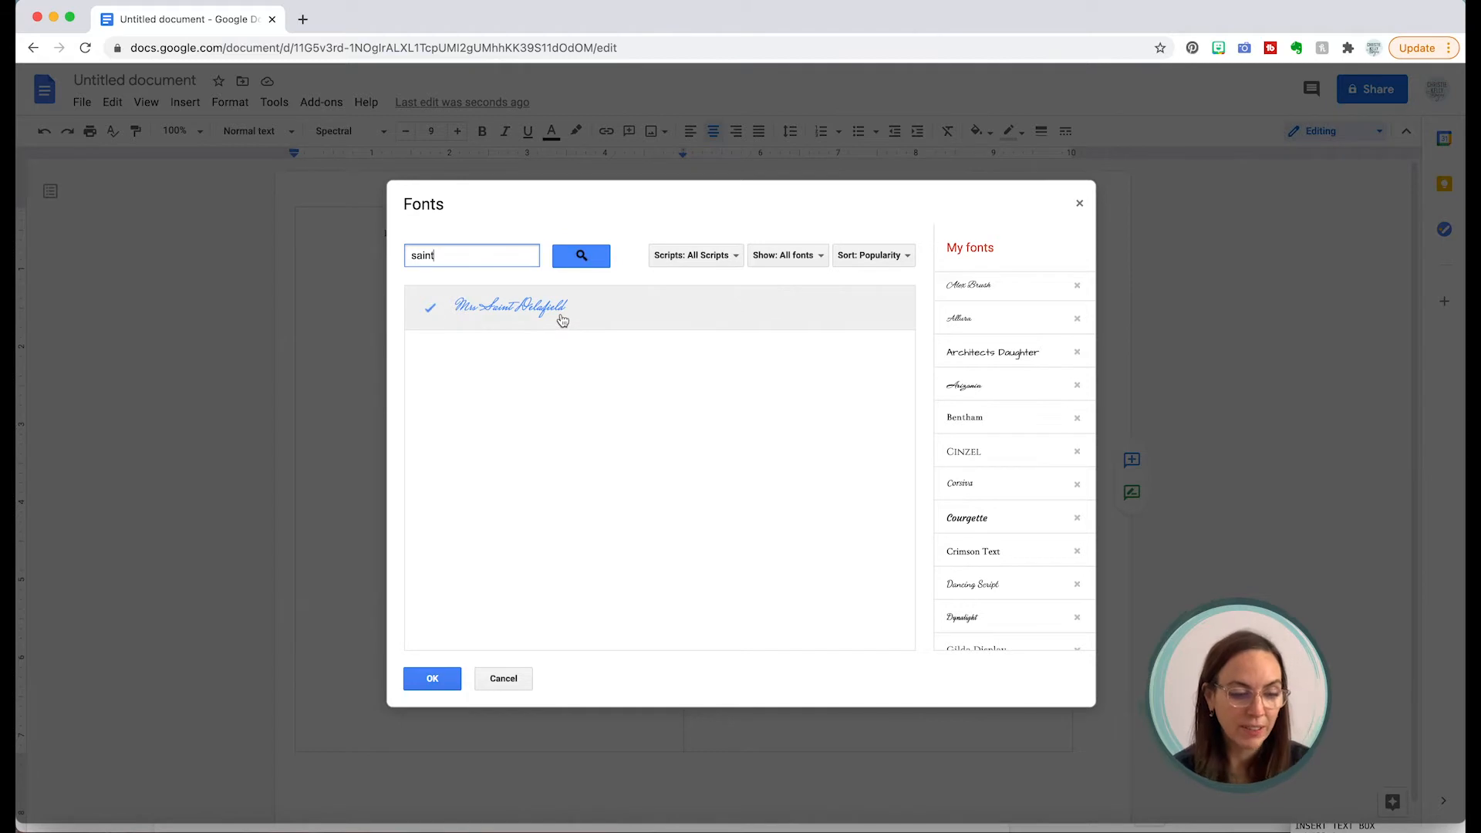
left_click(562, 320)
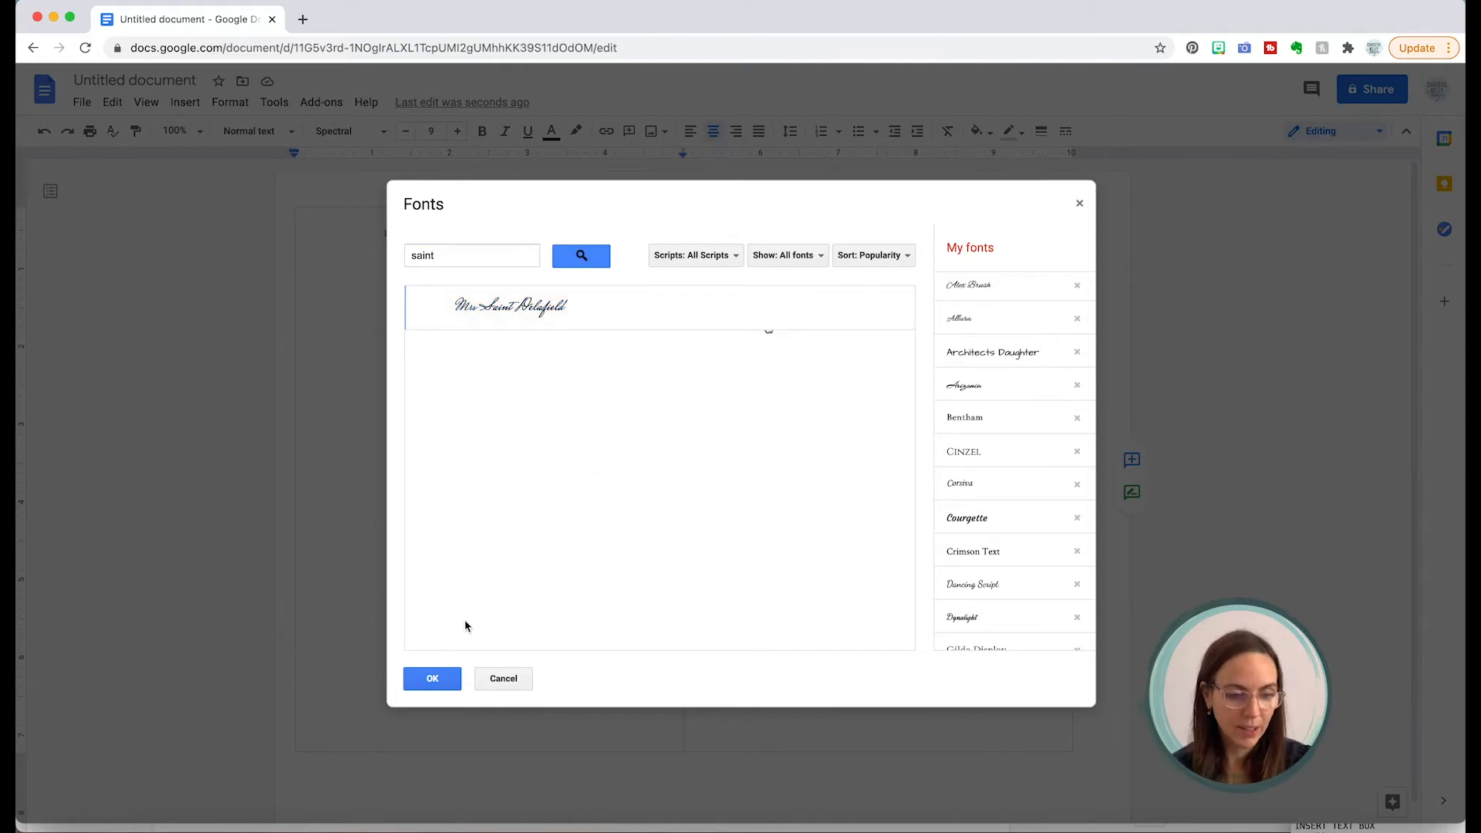
left_click(432, 678)
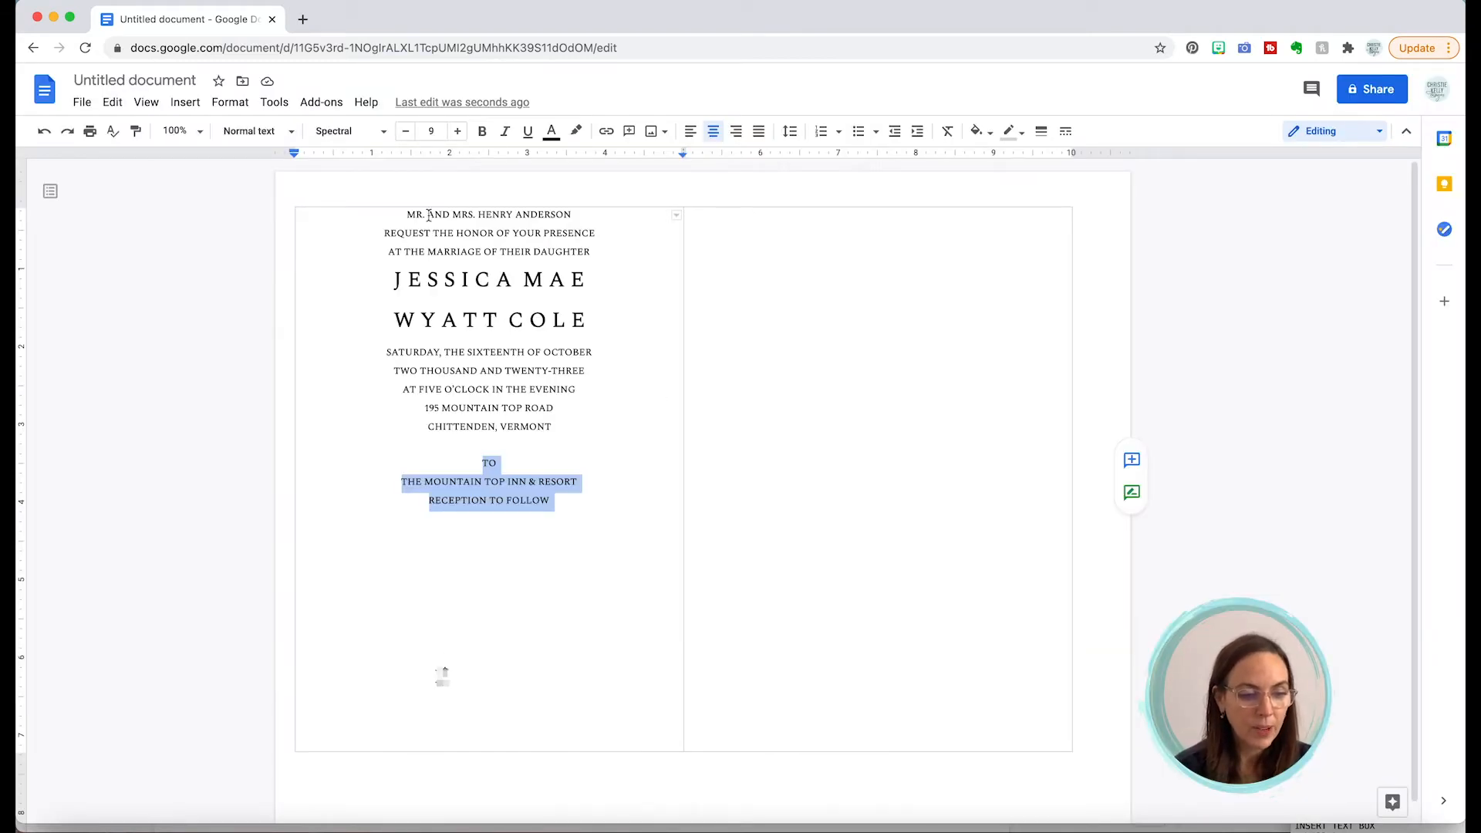
left_click(382, 134)
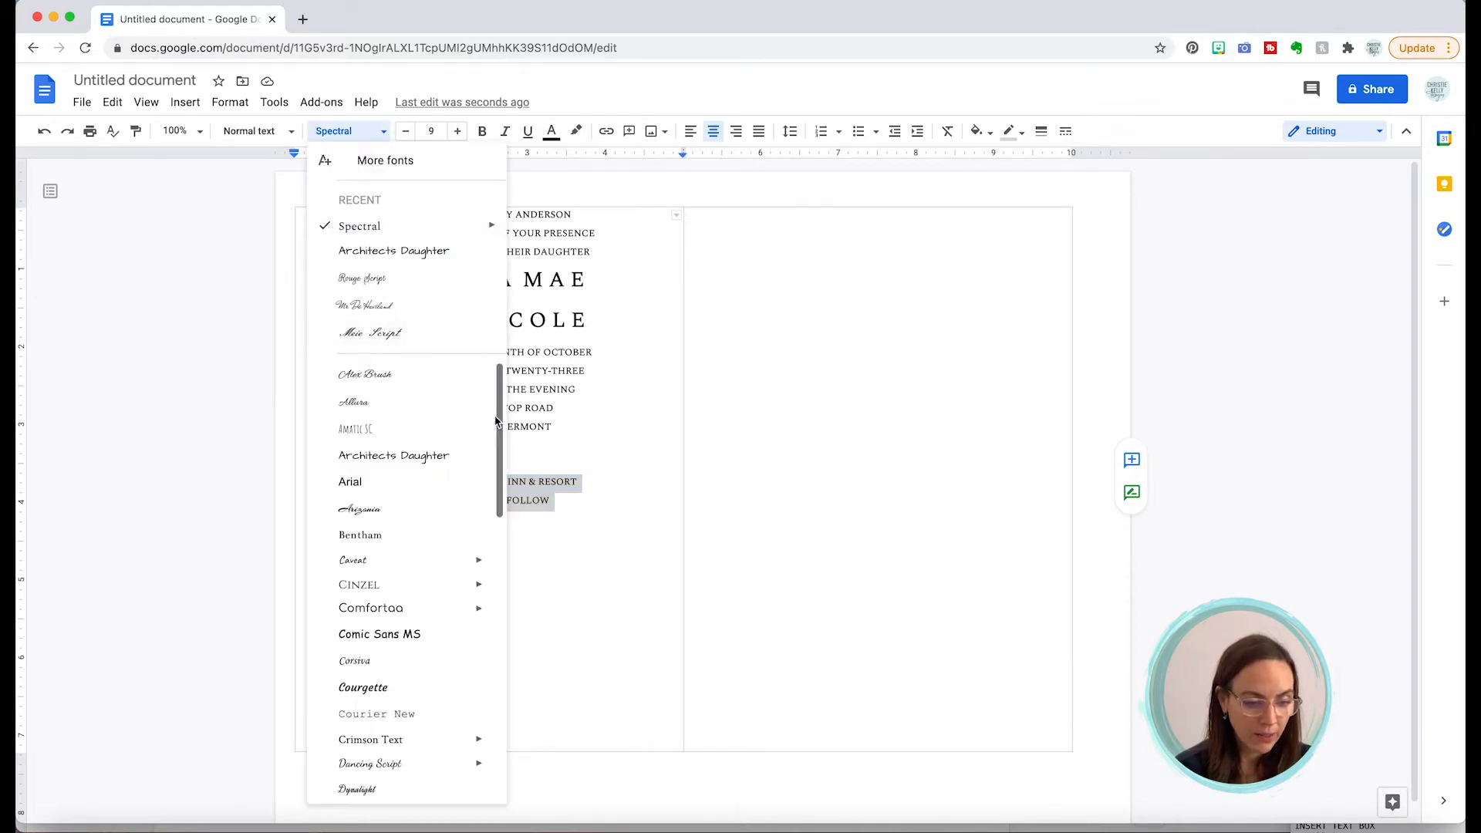
left_click_drag(497, 437, 482, 634)
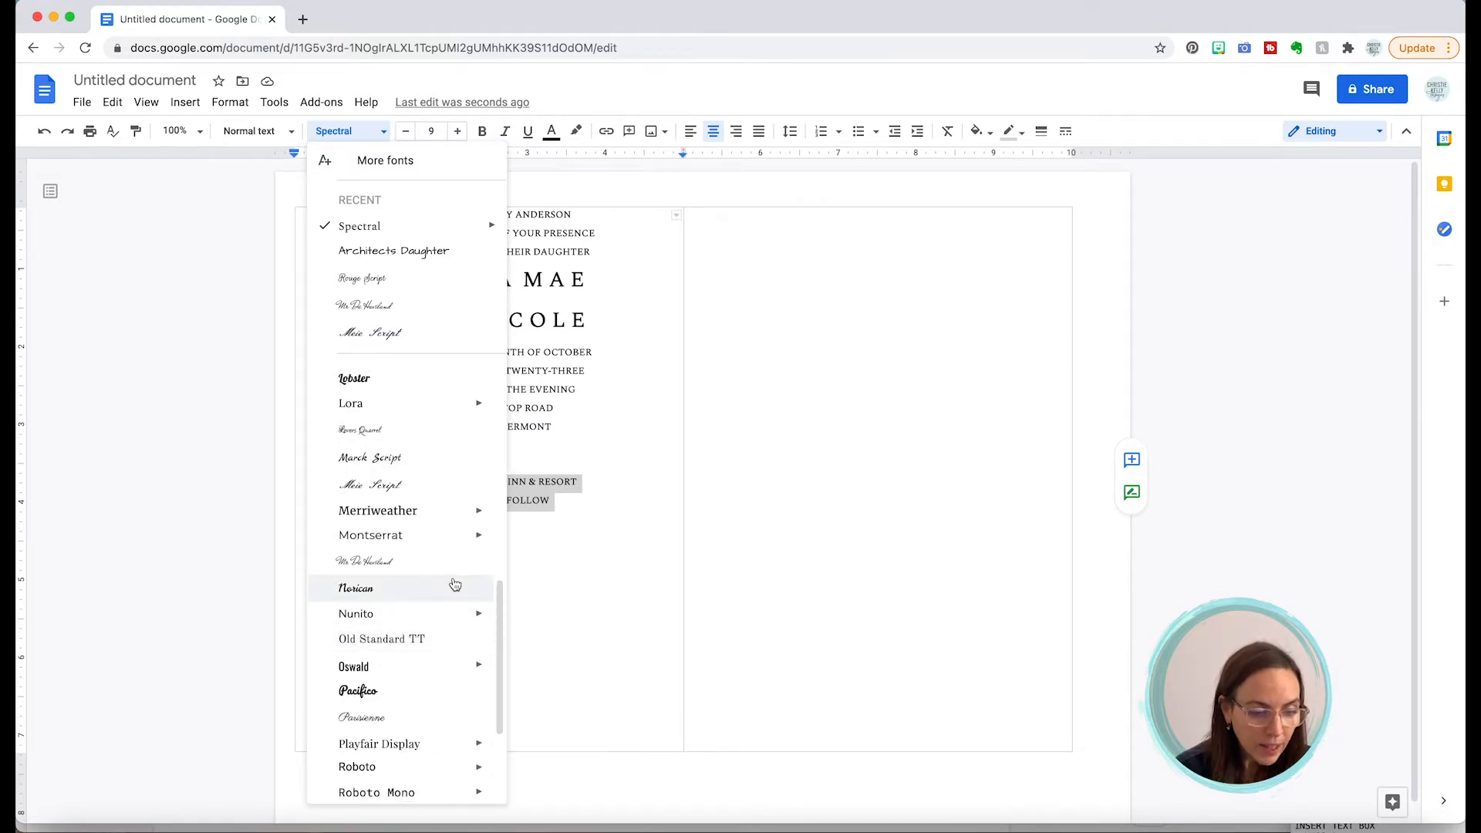
left_click(613, 579)
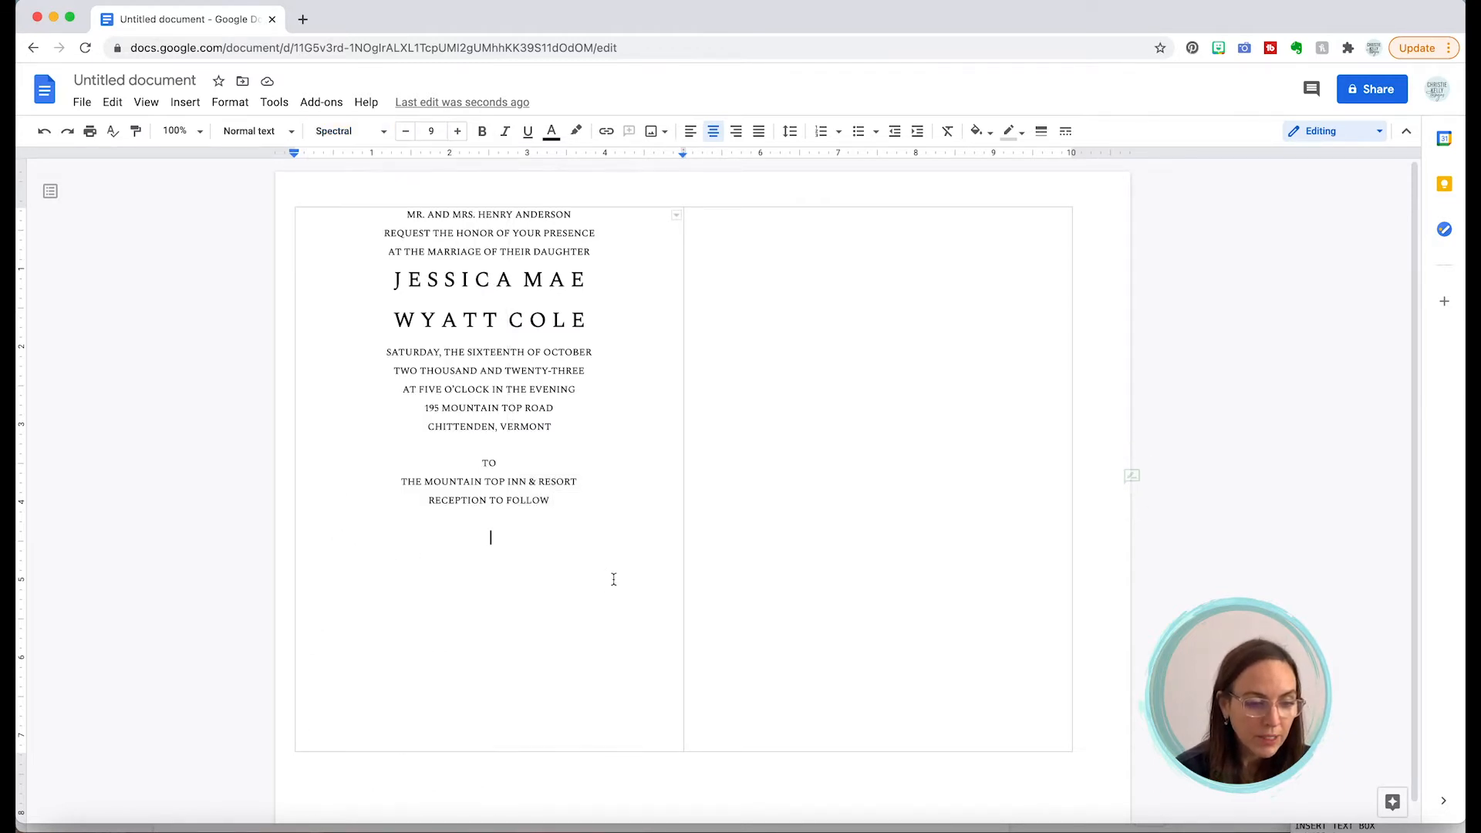
Step: Add Mrs Saint Delafield to my fonts via a 'mrs' search, then select the last three lines
left_click(385, 133)
left_click(383, 160)
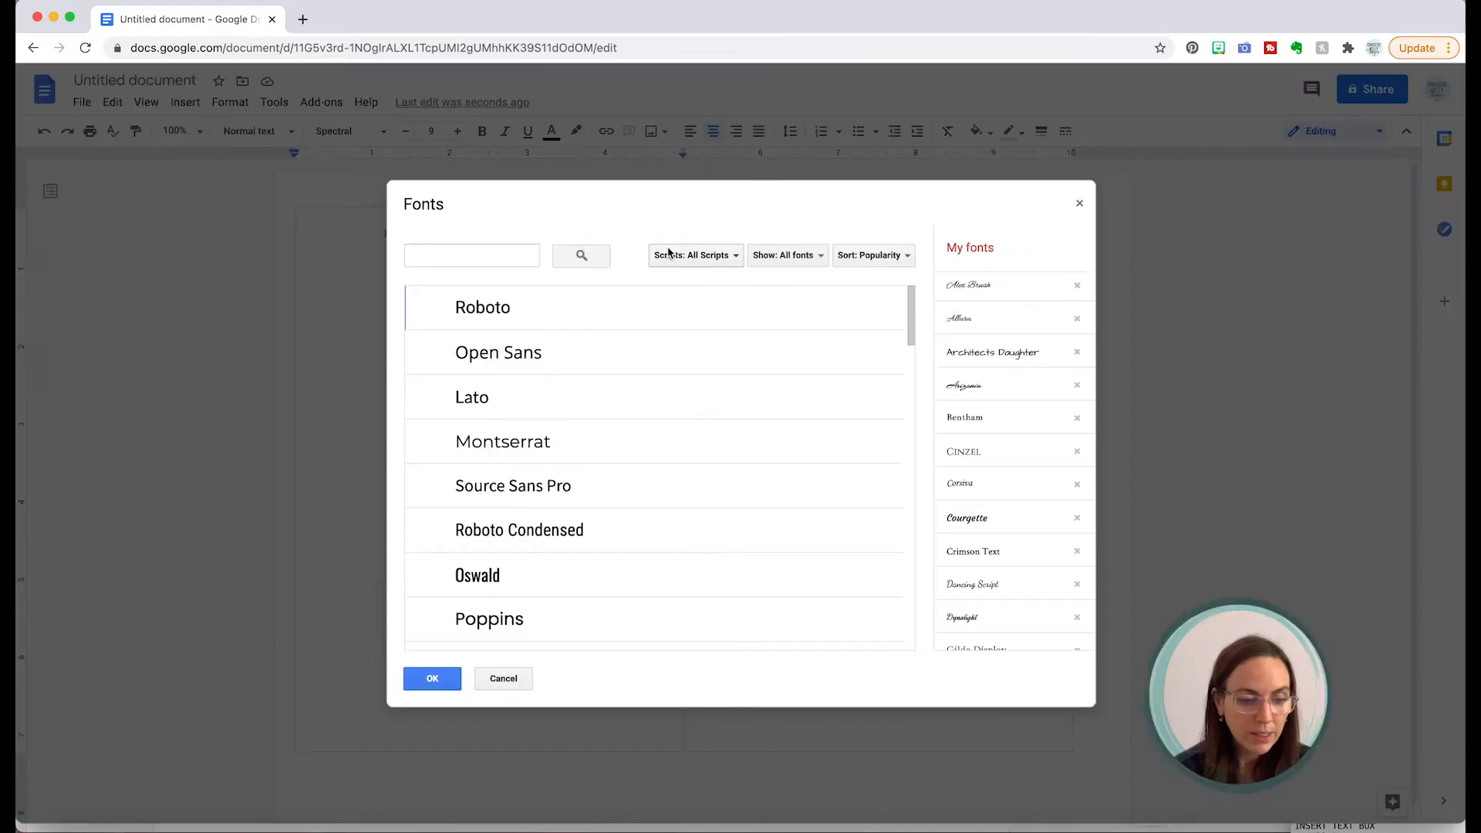
left_click(513, 259)
type("mrs")
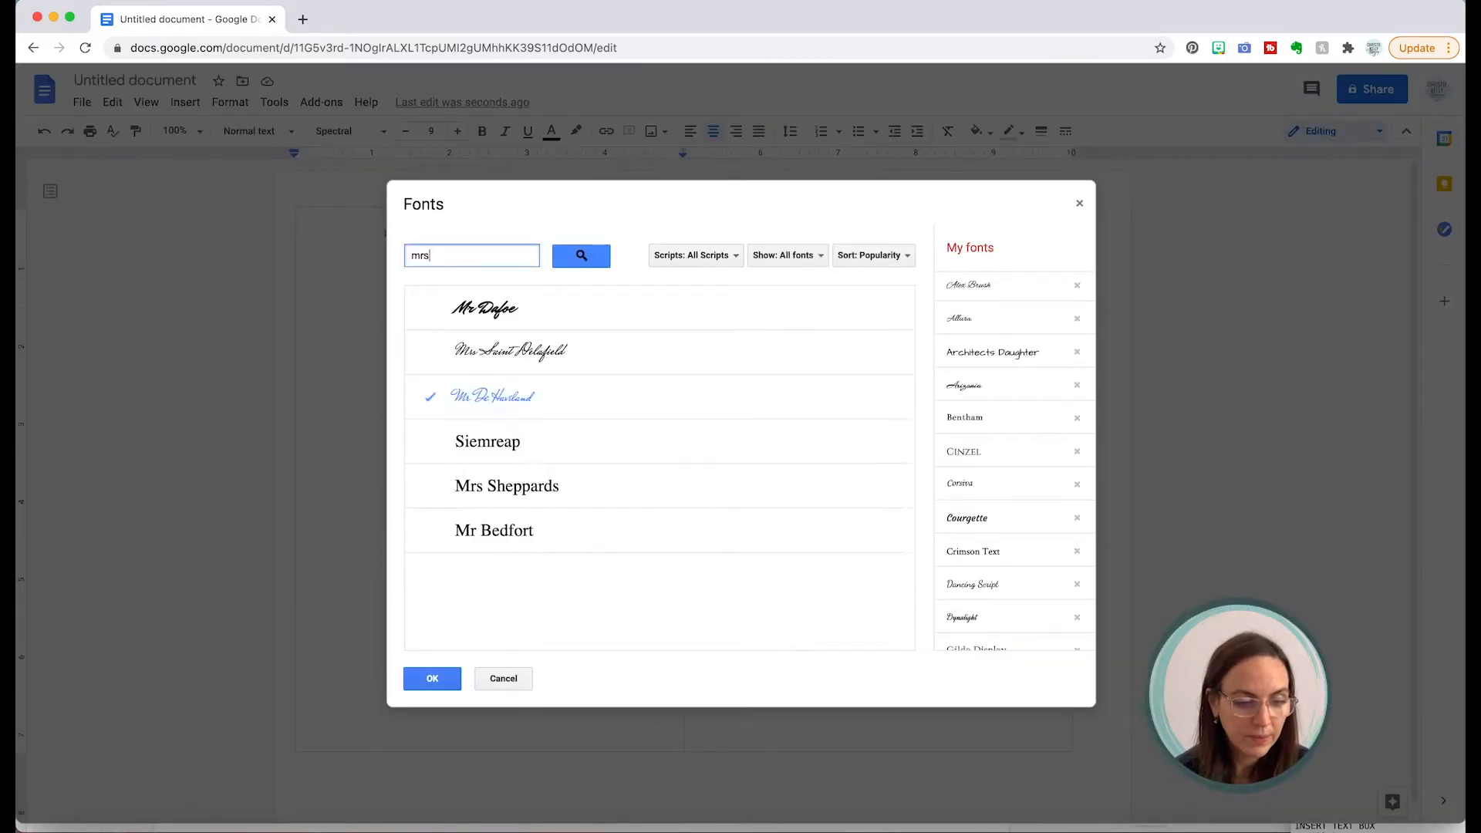
left_click(463, 306)
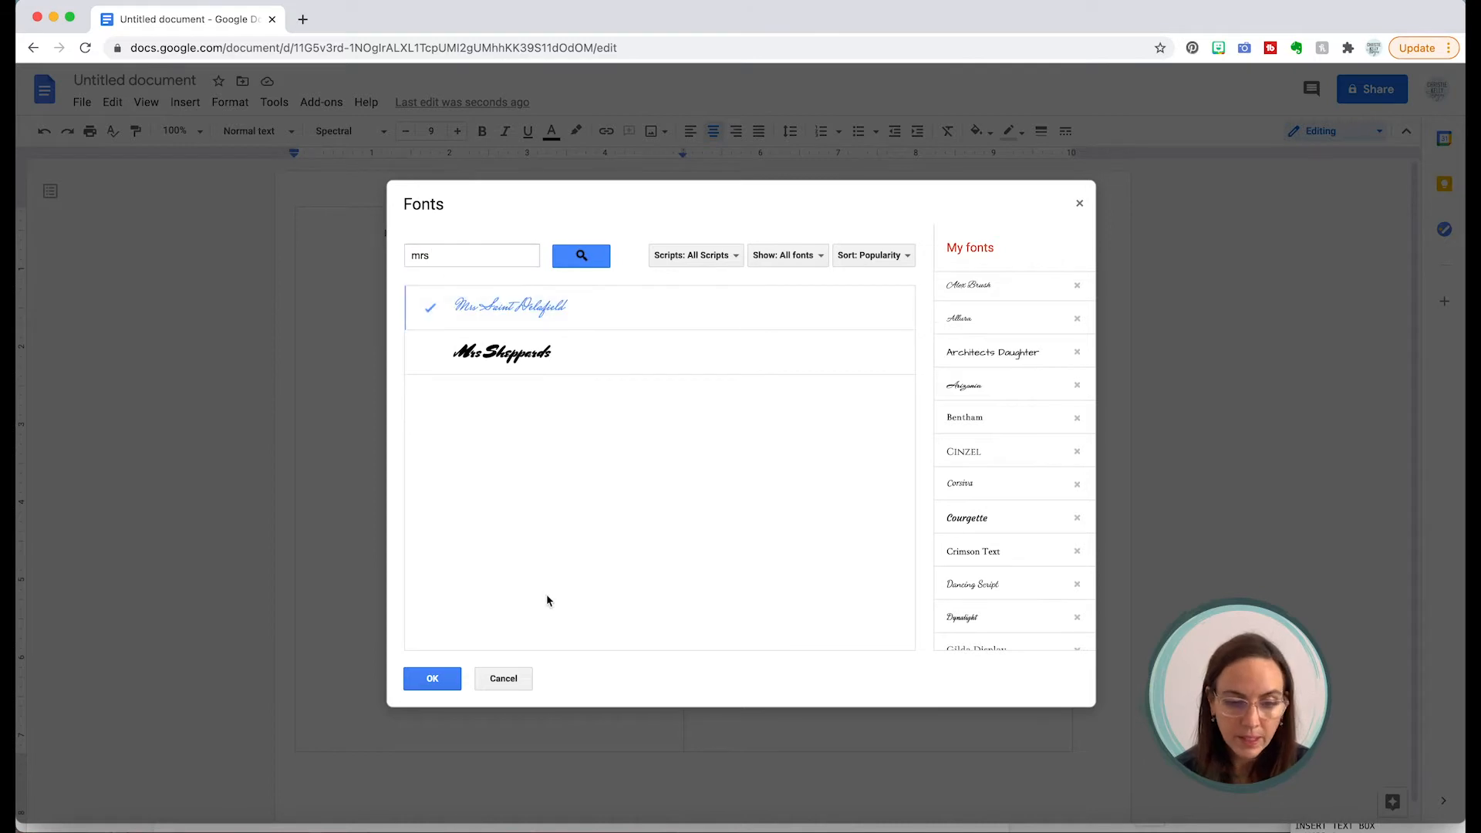
left_click(432, 681)
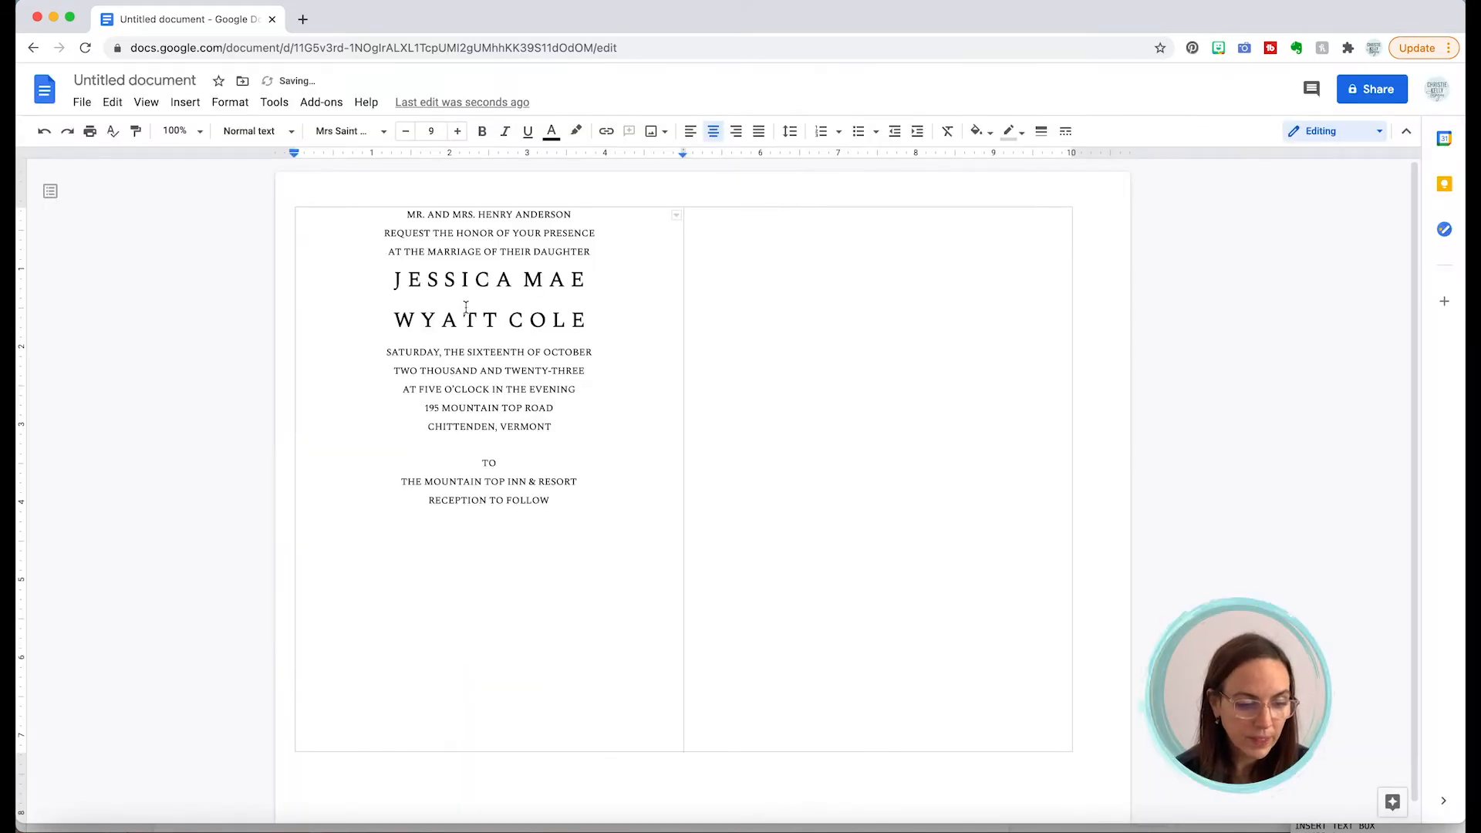
left_click_drag(483, 462, 544, 484)
Step: Apply Mrs Saint Delafield to the selected closing lines and enlarge them to 16 pt
left_click(378, 133)
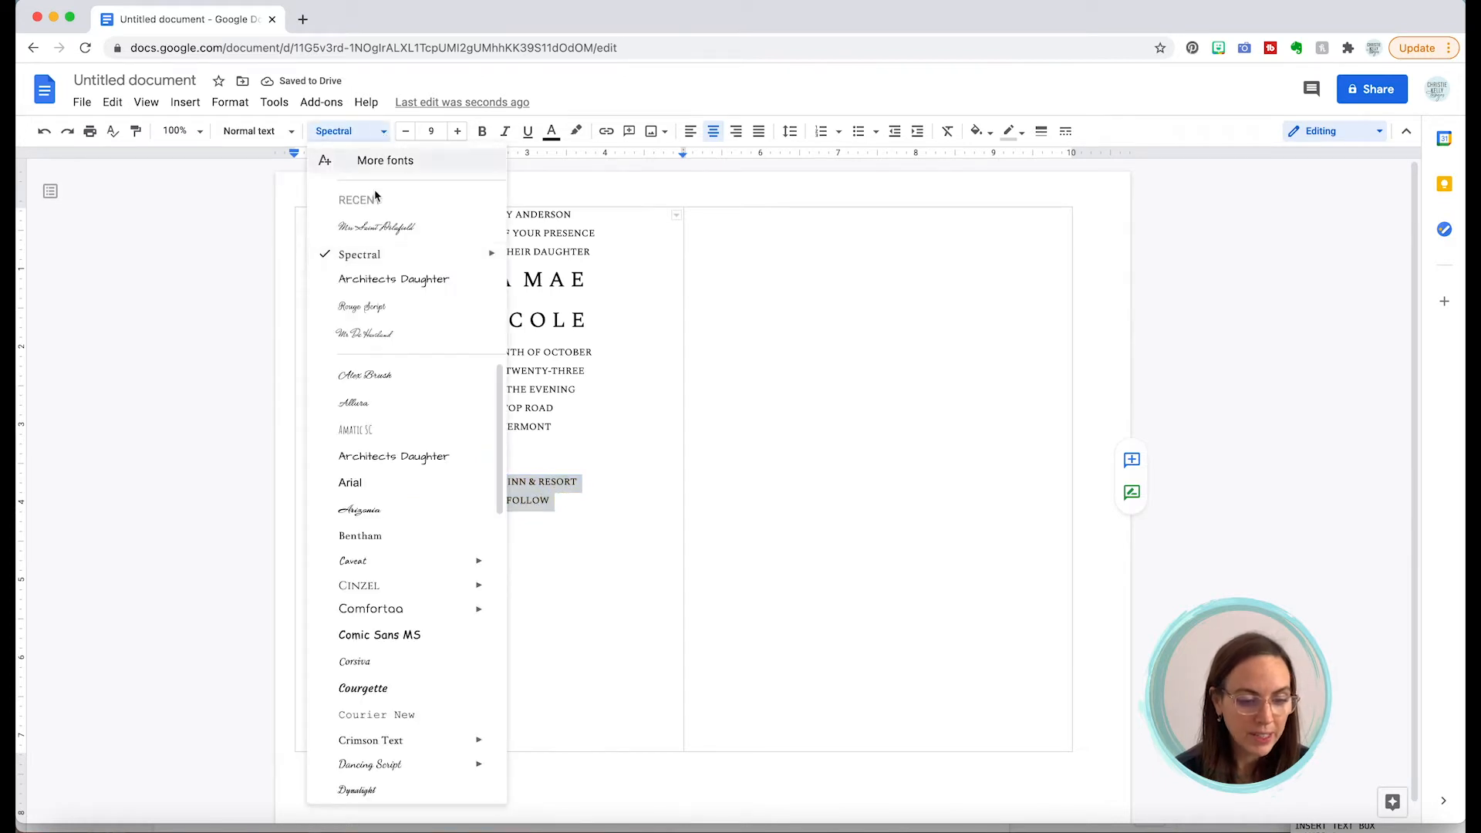
left_click(377, 226)
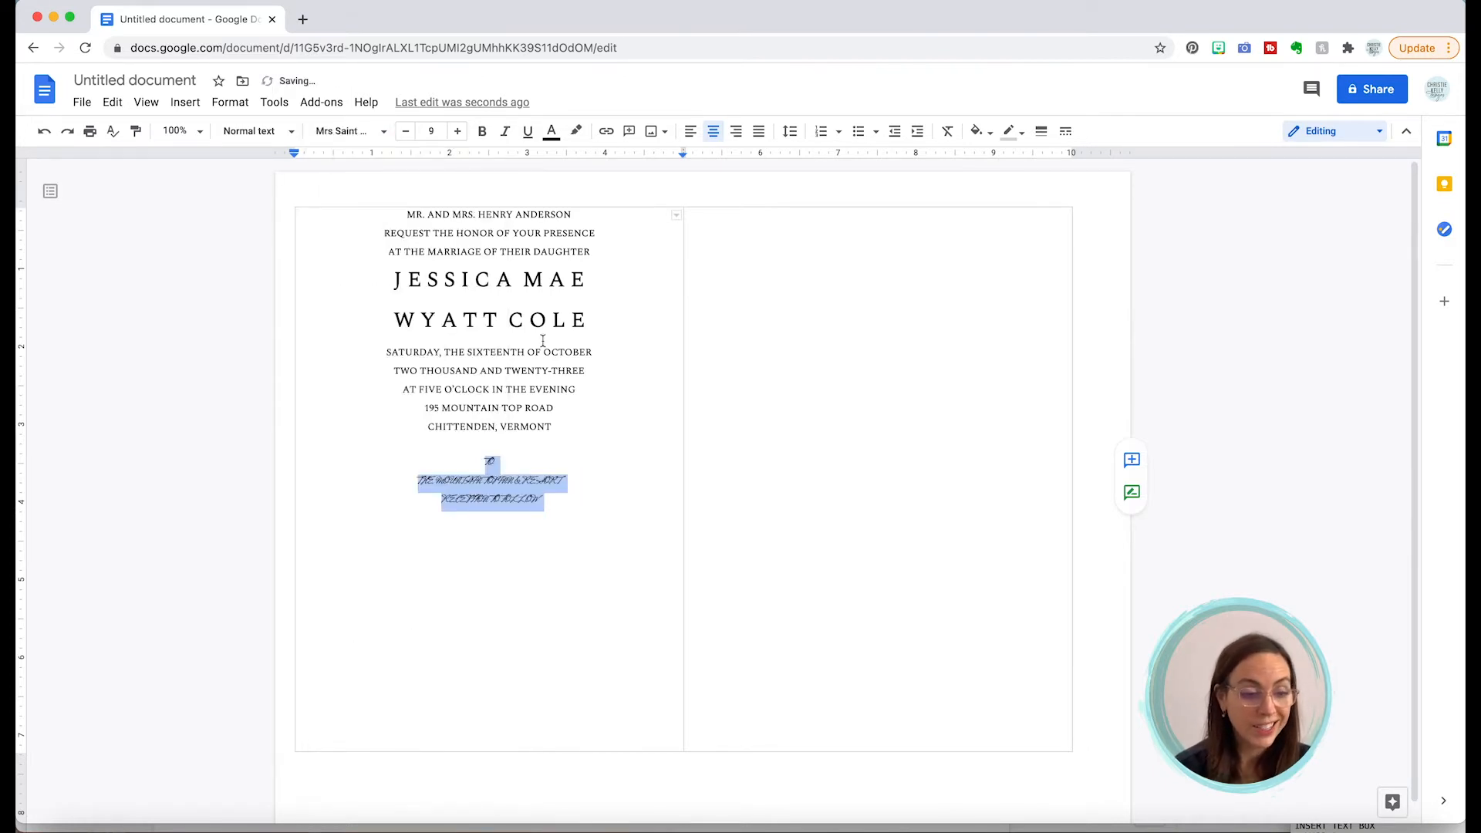
left_click(458, 131)
left_click(458, 131)
left_click(458, 131)
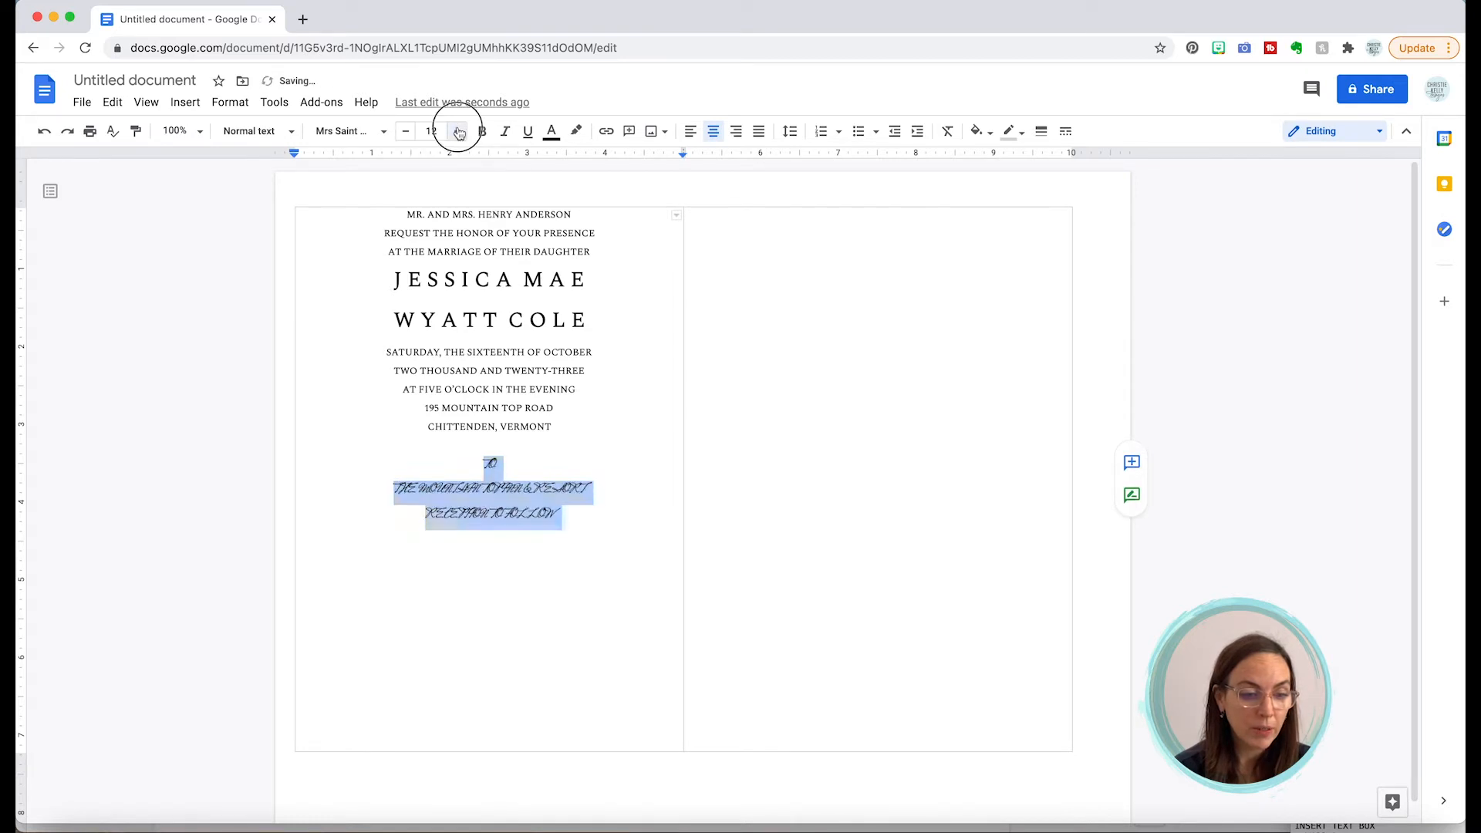
left_click(458, 131)
left_click(458, 131)
left_click(458, 131)
left_click(458, 131)
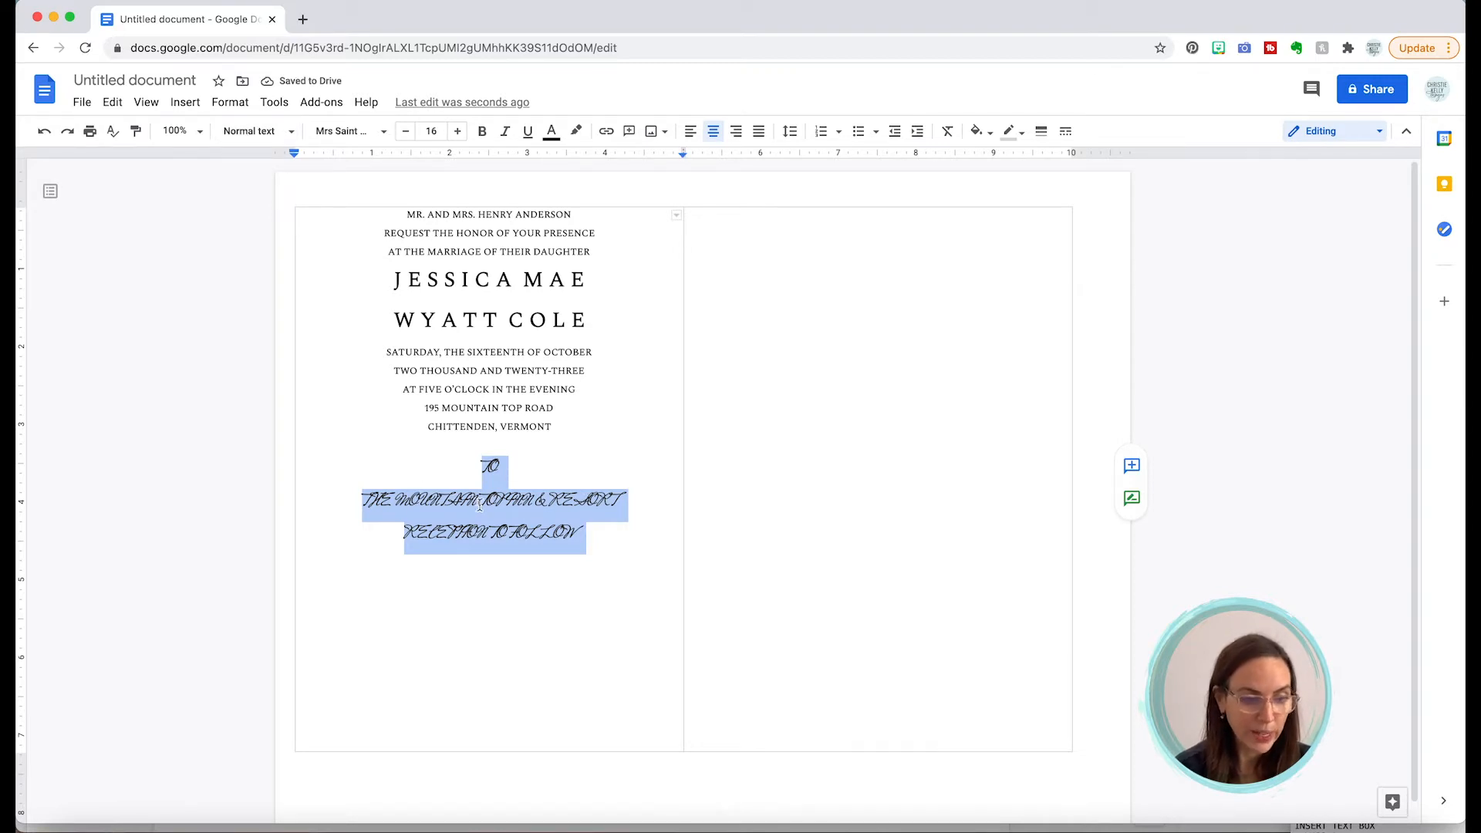
Step: Convert the script closing lines to lowercase via Format > Text > Capitalization
left_click(228, 102)
mouse_move(232, 136)
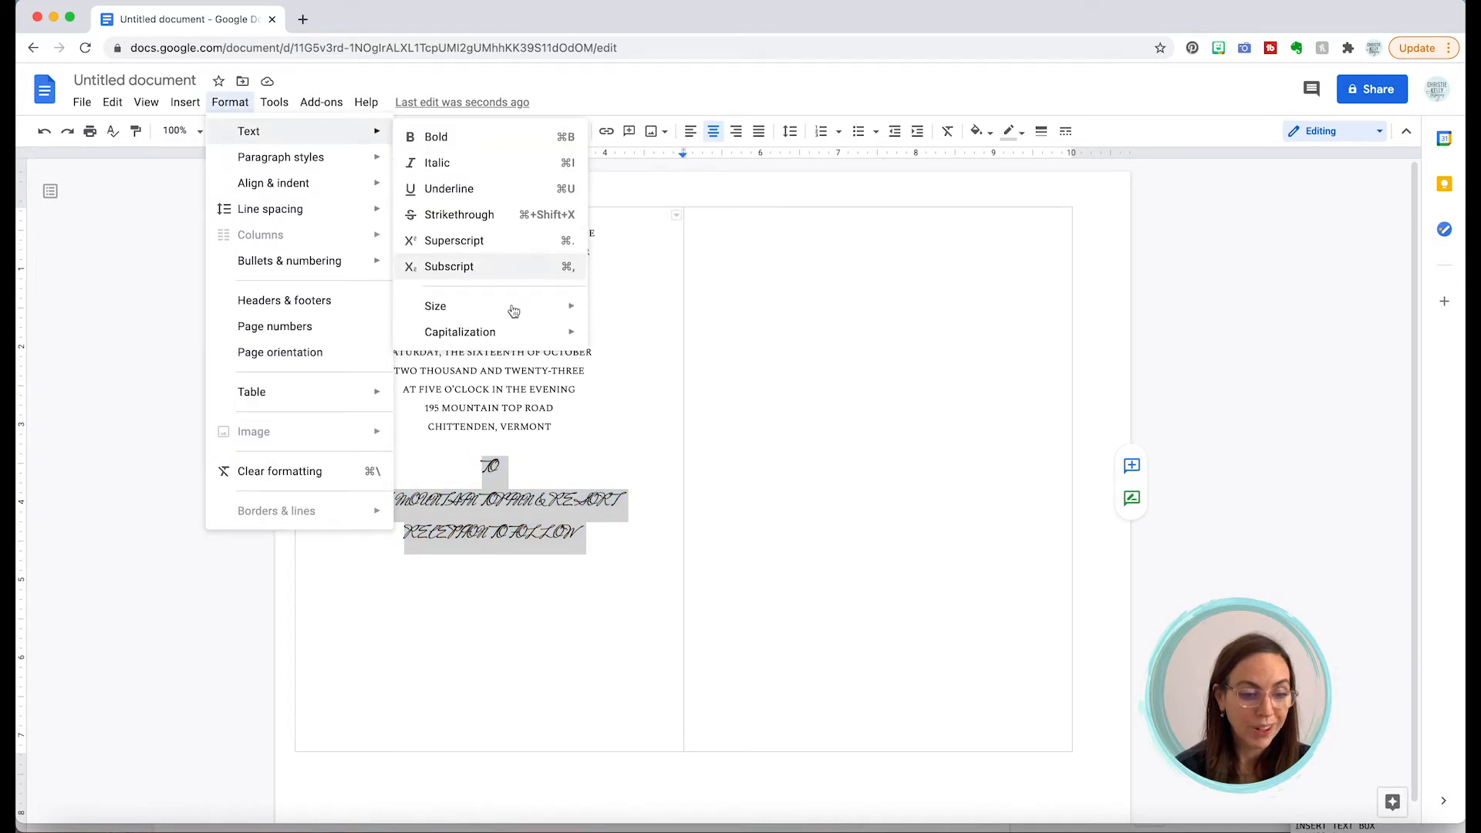
mouse_move(508, 333)
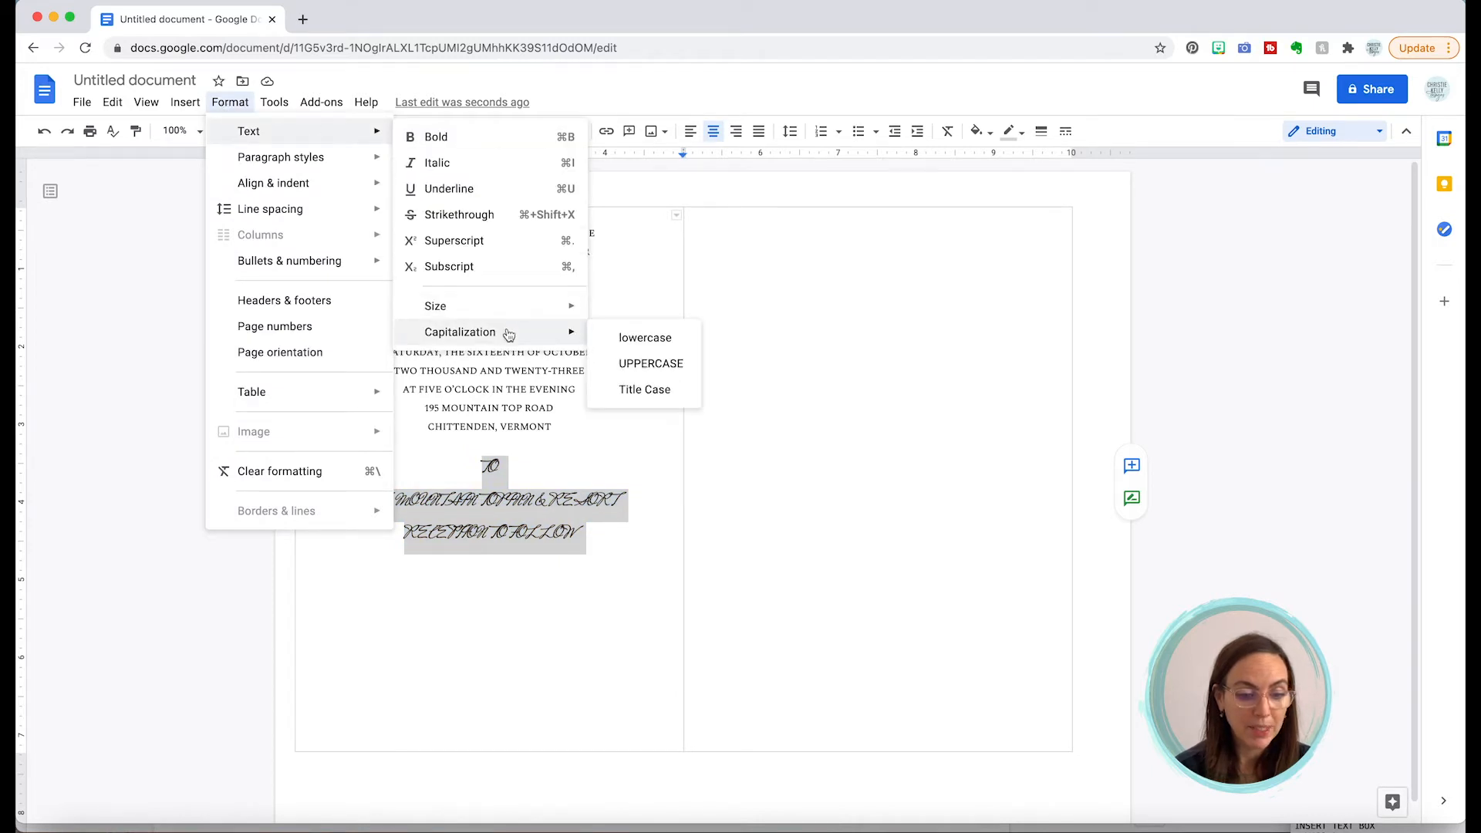
left_click(655, 341)
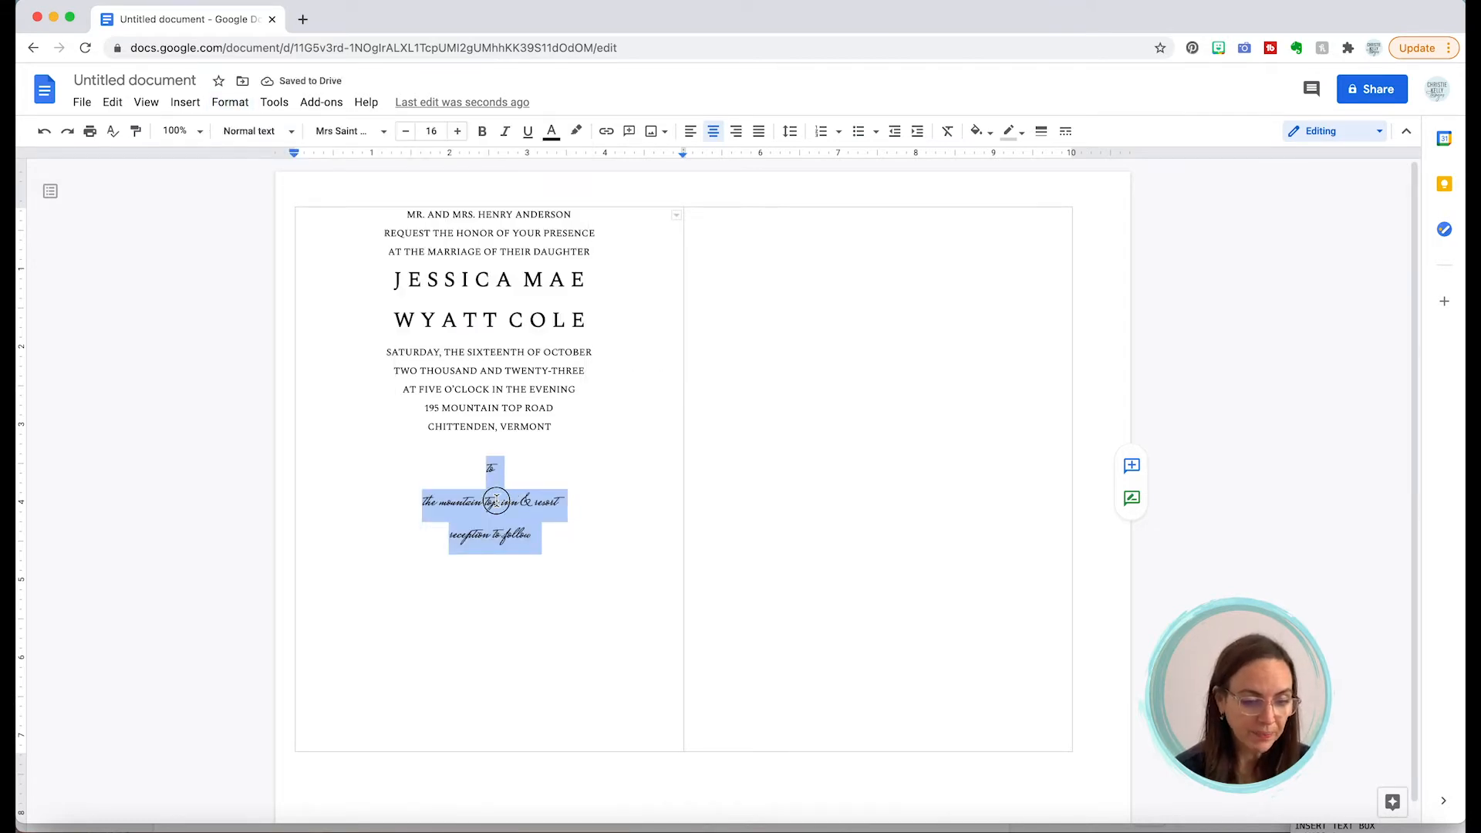
left_click(496, 500)
Step: Move the script word 'to' onto a new line below the first name
double_click(489, 466)
key("cmd+c")
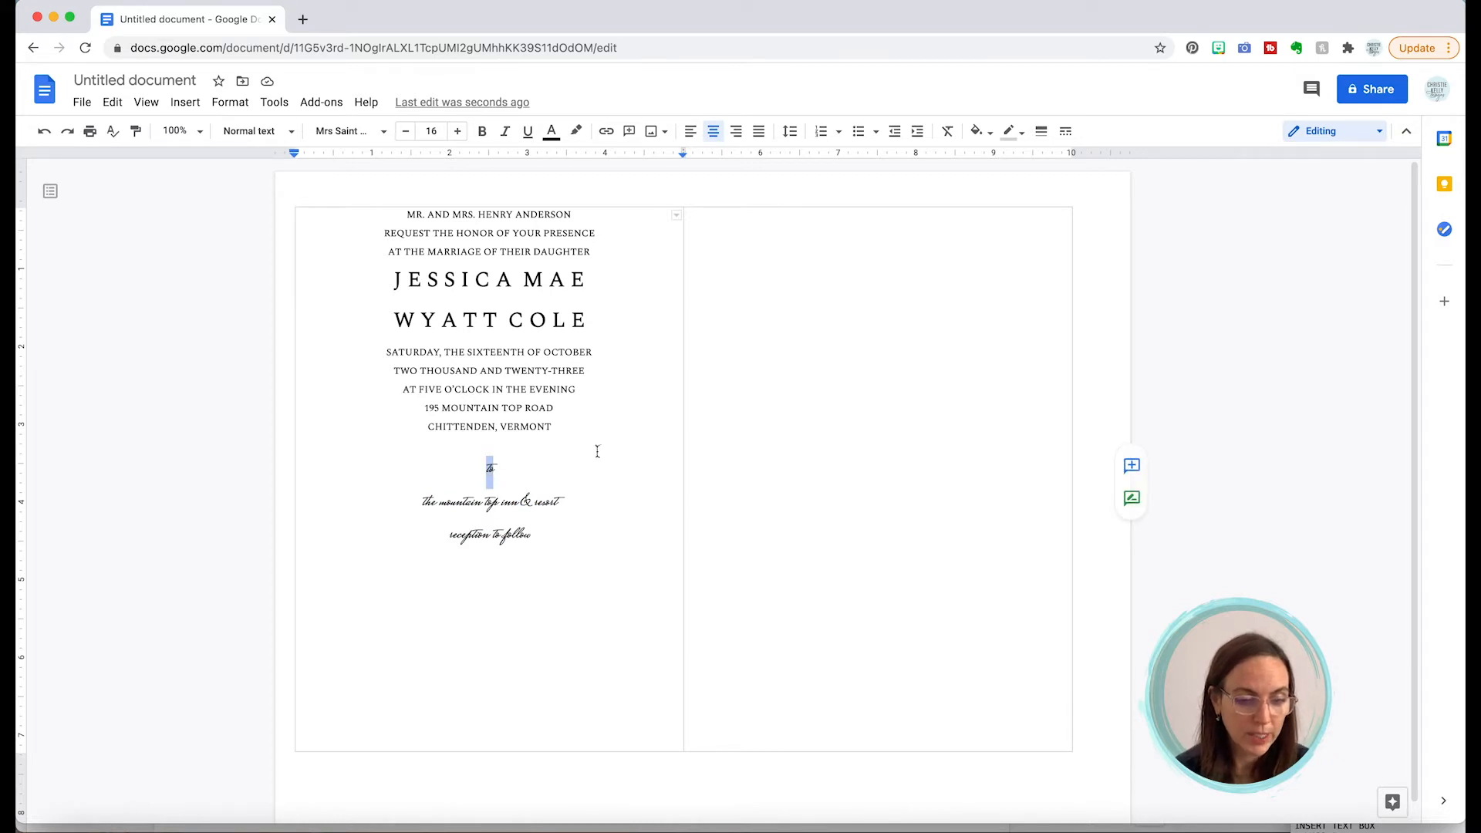
key("BackSpace")
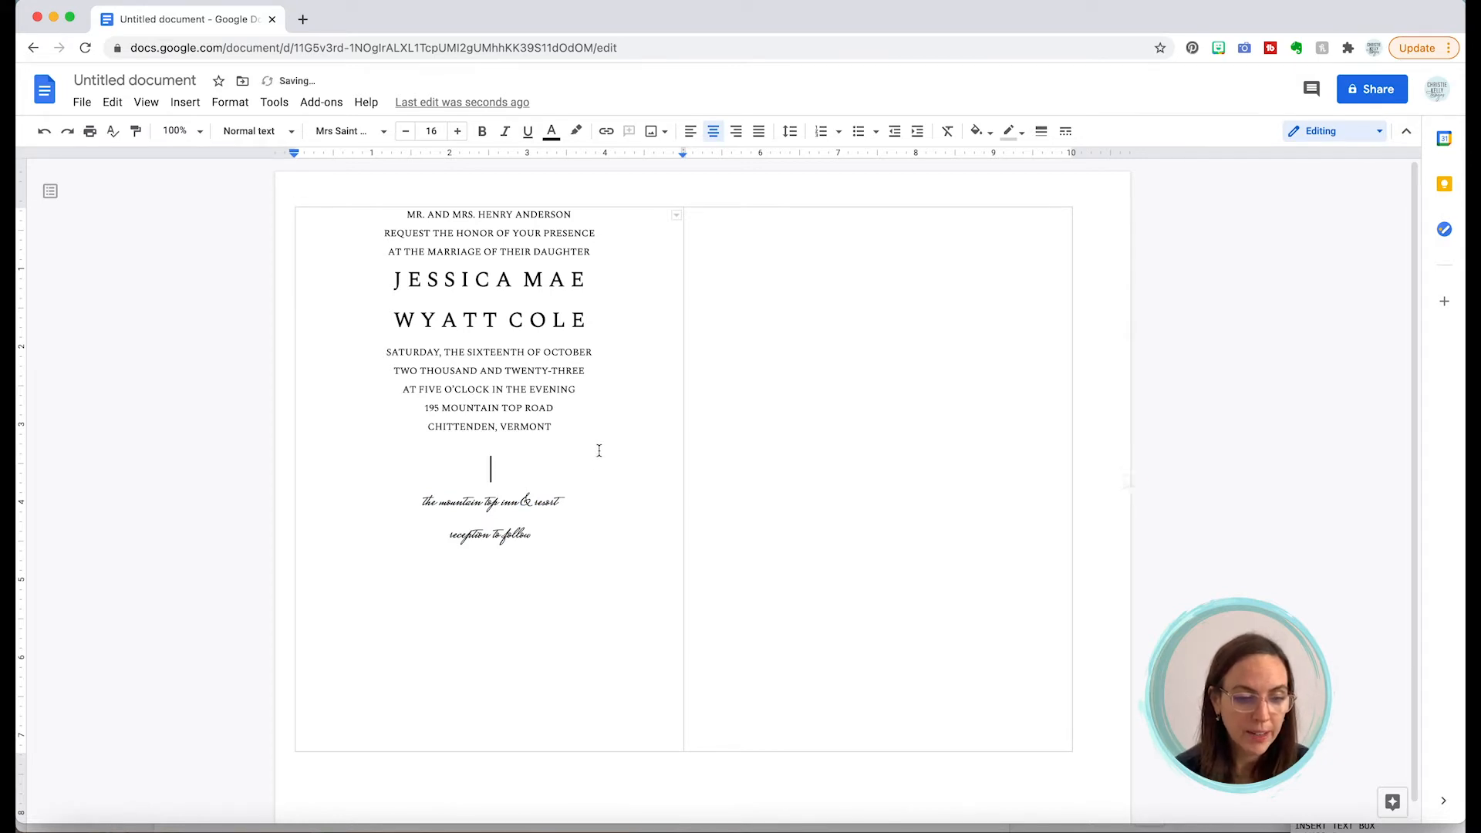
left_click(587, 280)
key("Return")
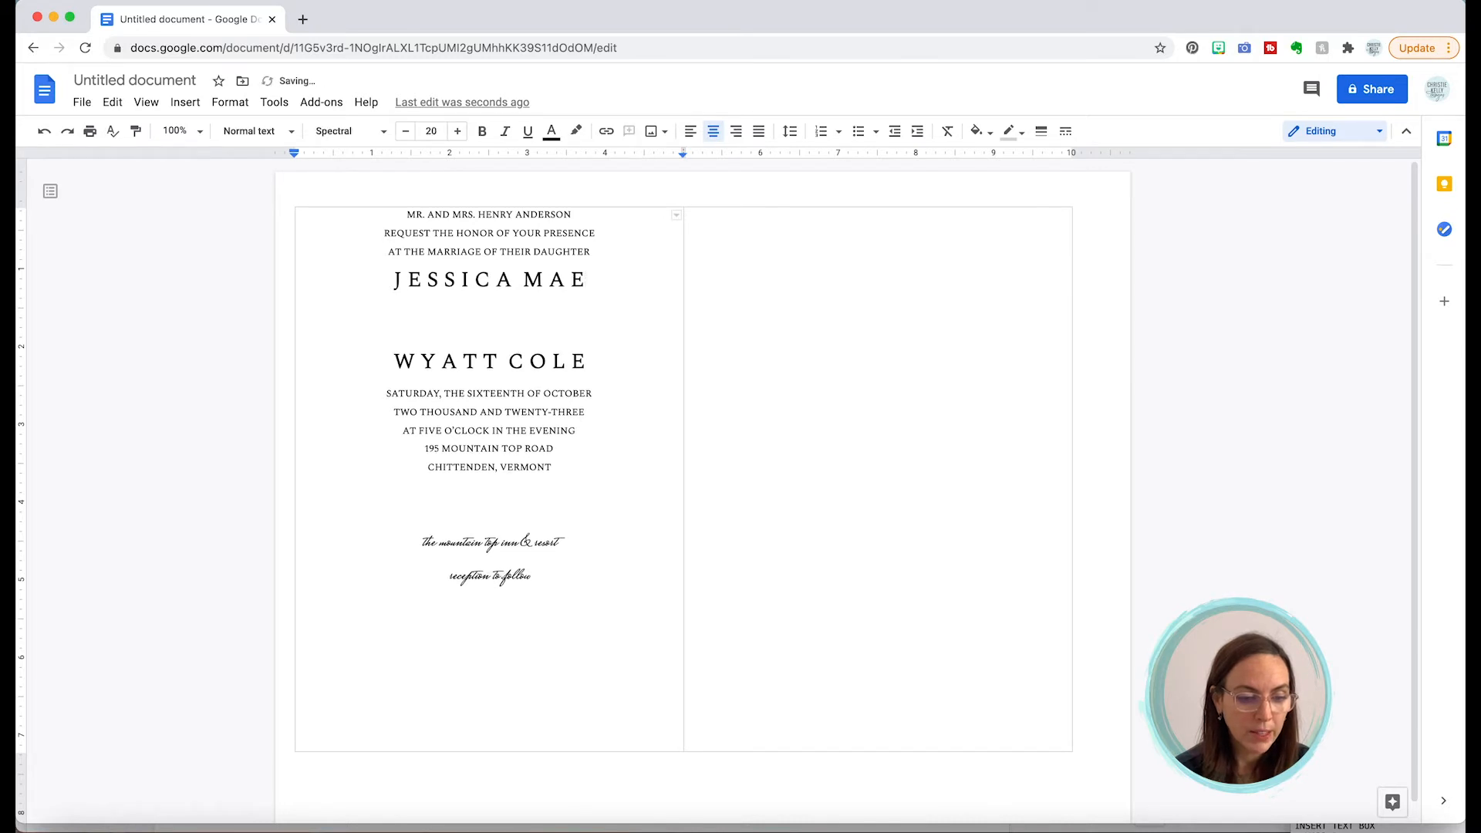
key("cmd+v")
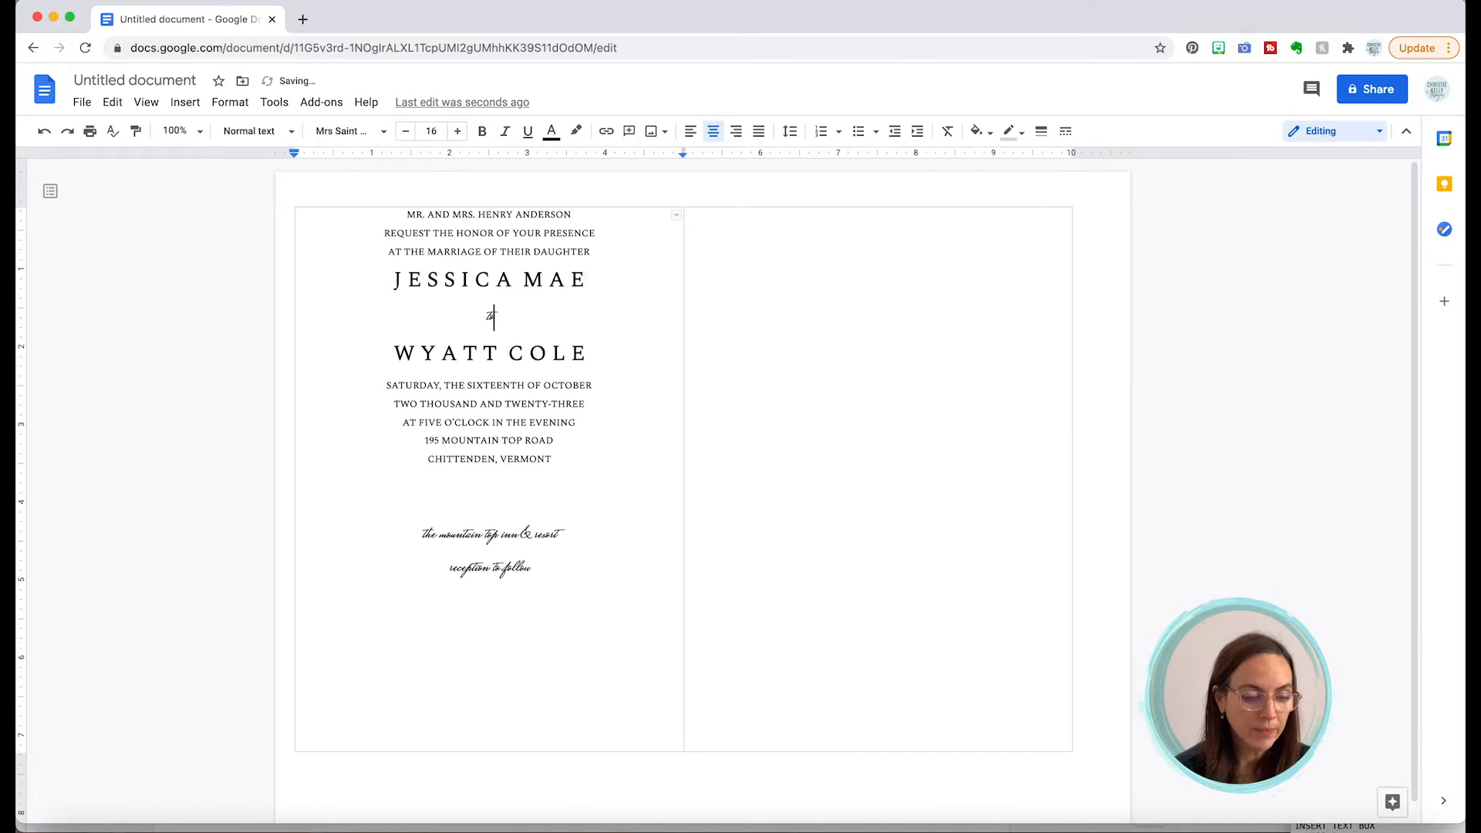
Step: Set the script 'to' to 34 pt and add a blank line above the first line
double_click(491, 314)
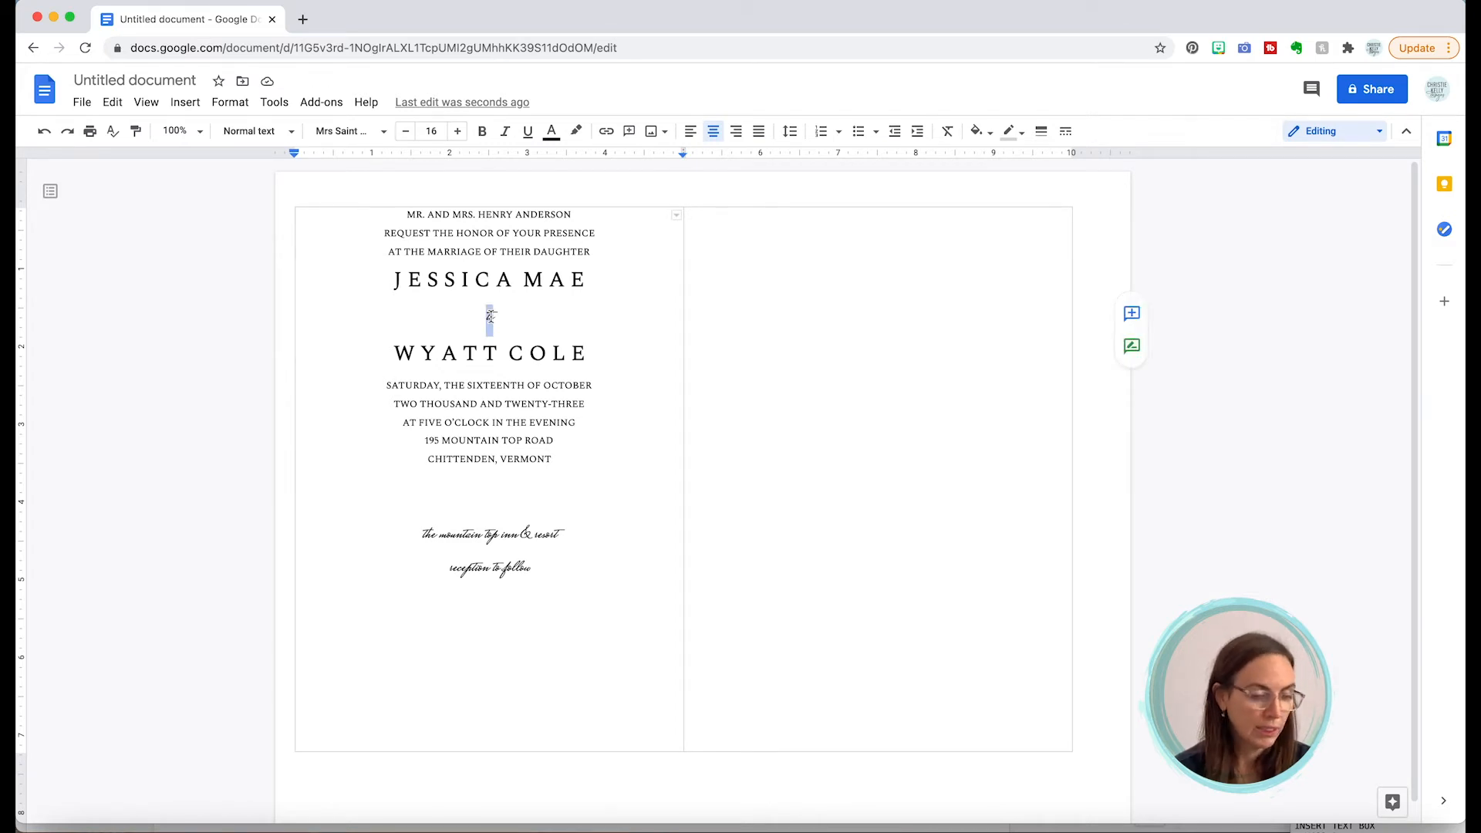
left_click(443, 132)
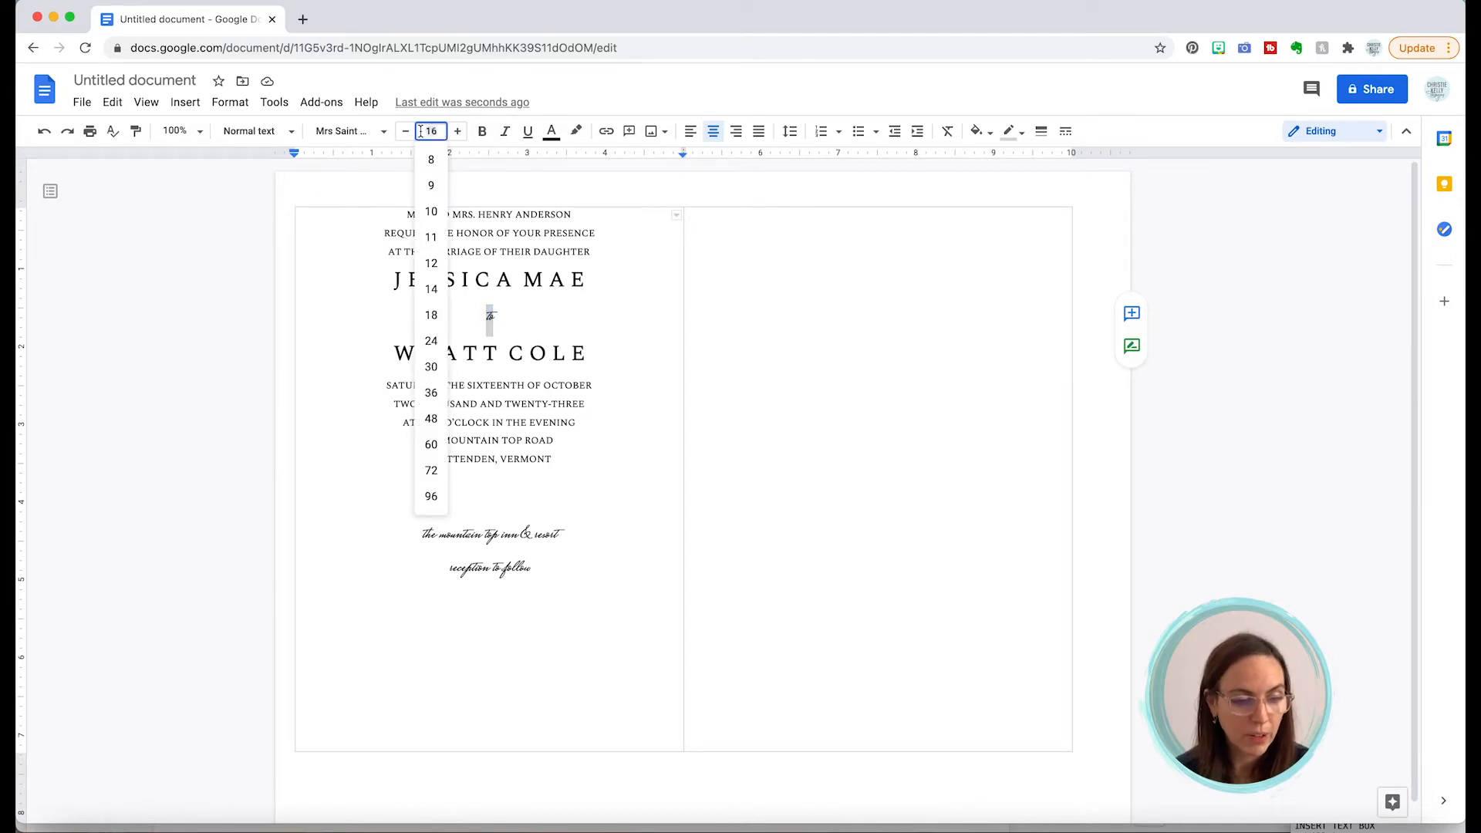
type("34")
key("Return")
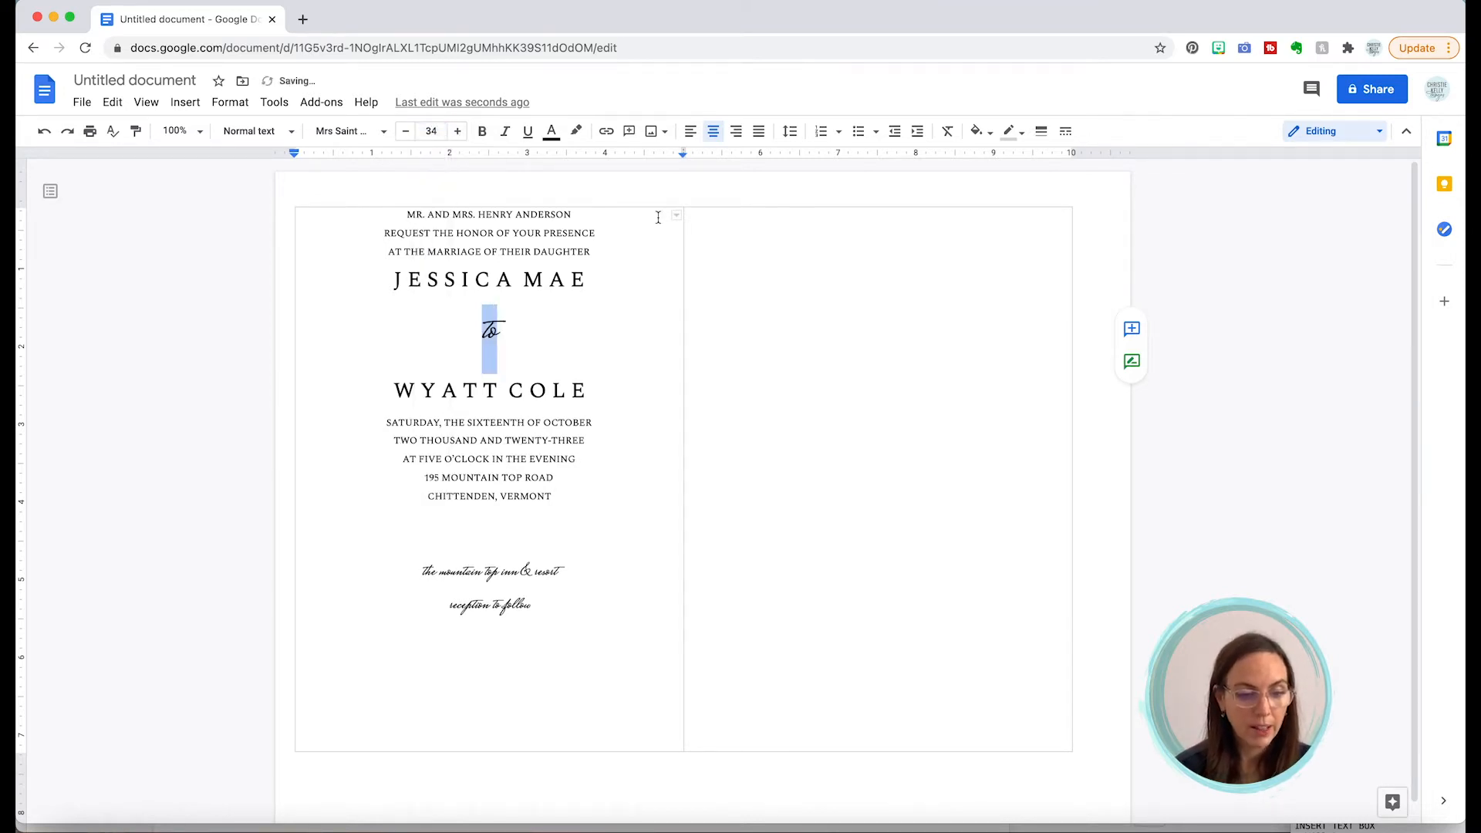
left_click(556, 322)
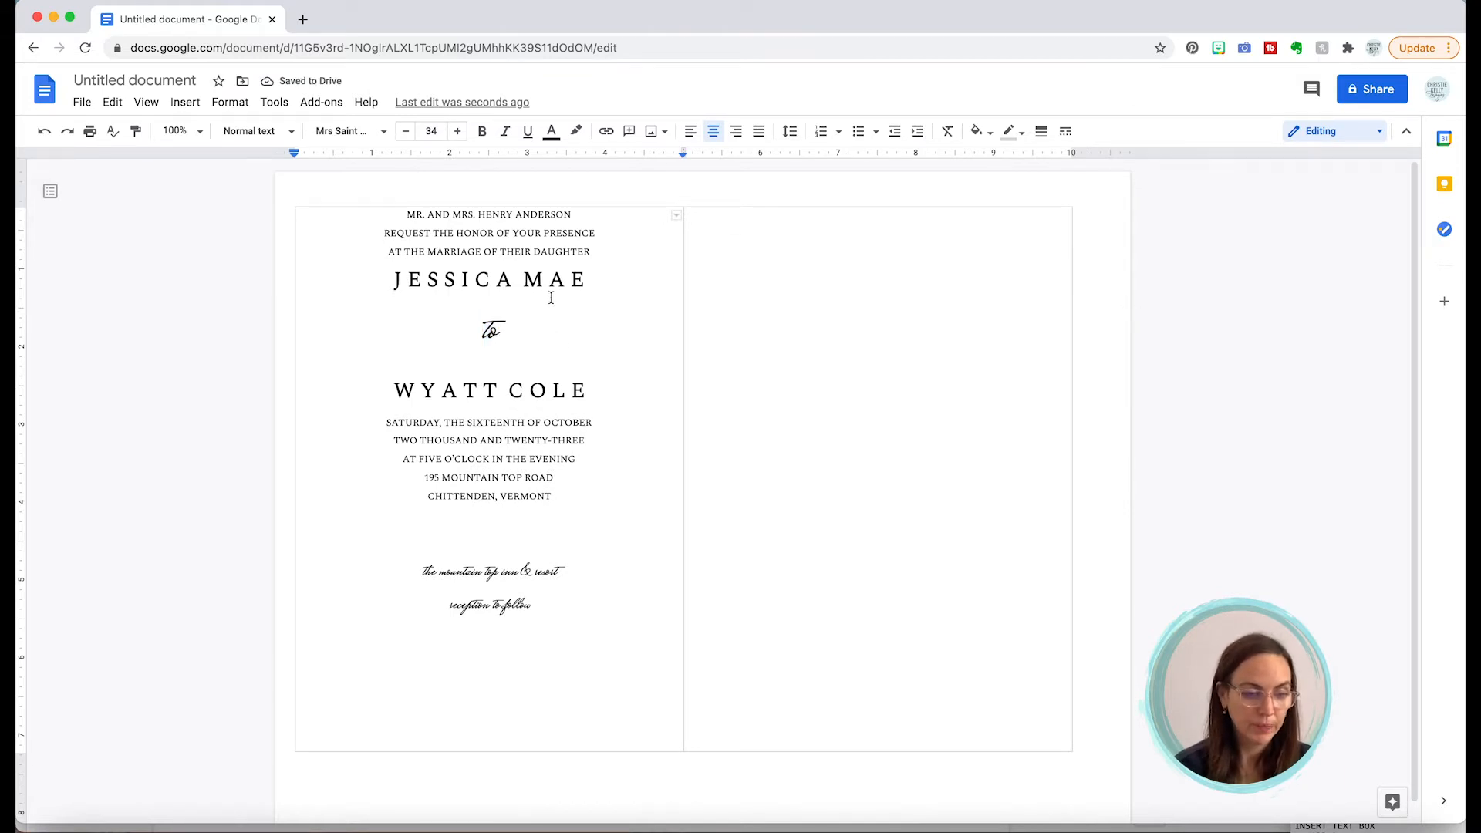
left_click(407, 214)
key("Return")
key("Return")
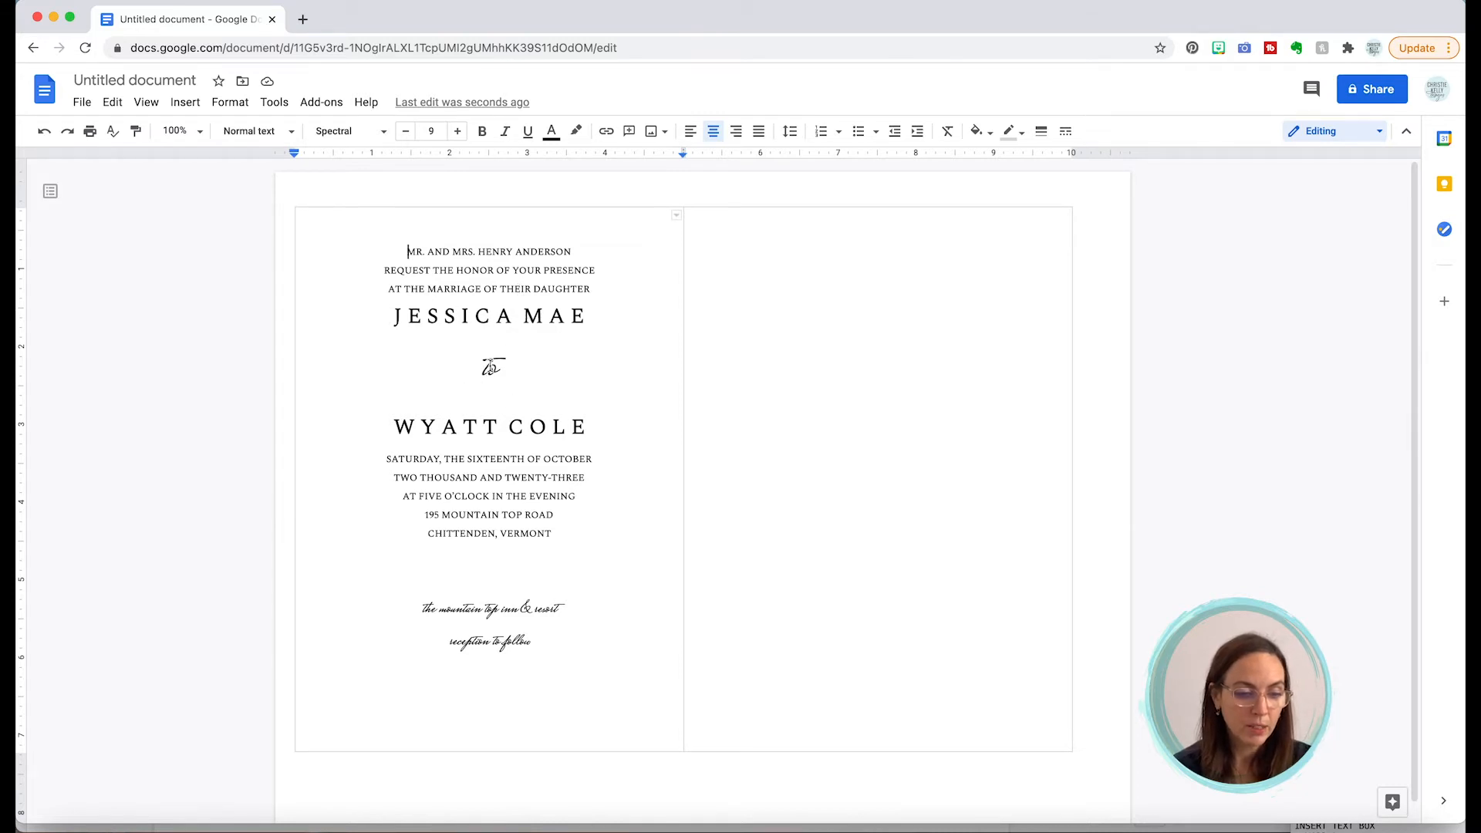
Step: Give the script 'to' line a custom line spacing of 0.5
double_click(490, 367)
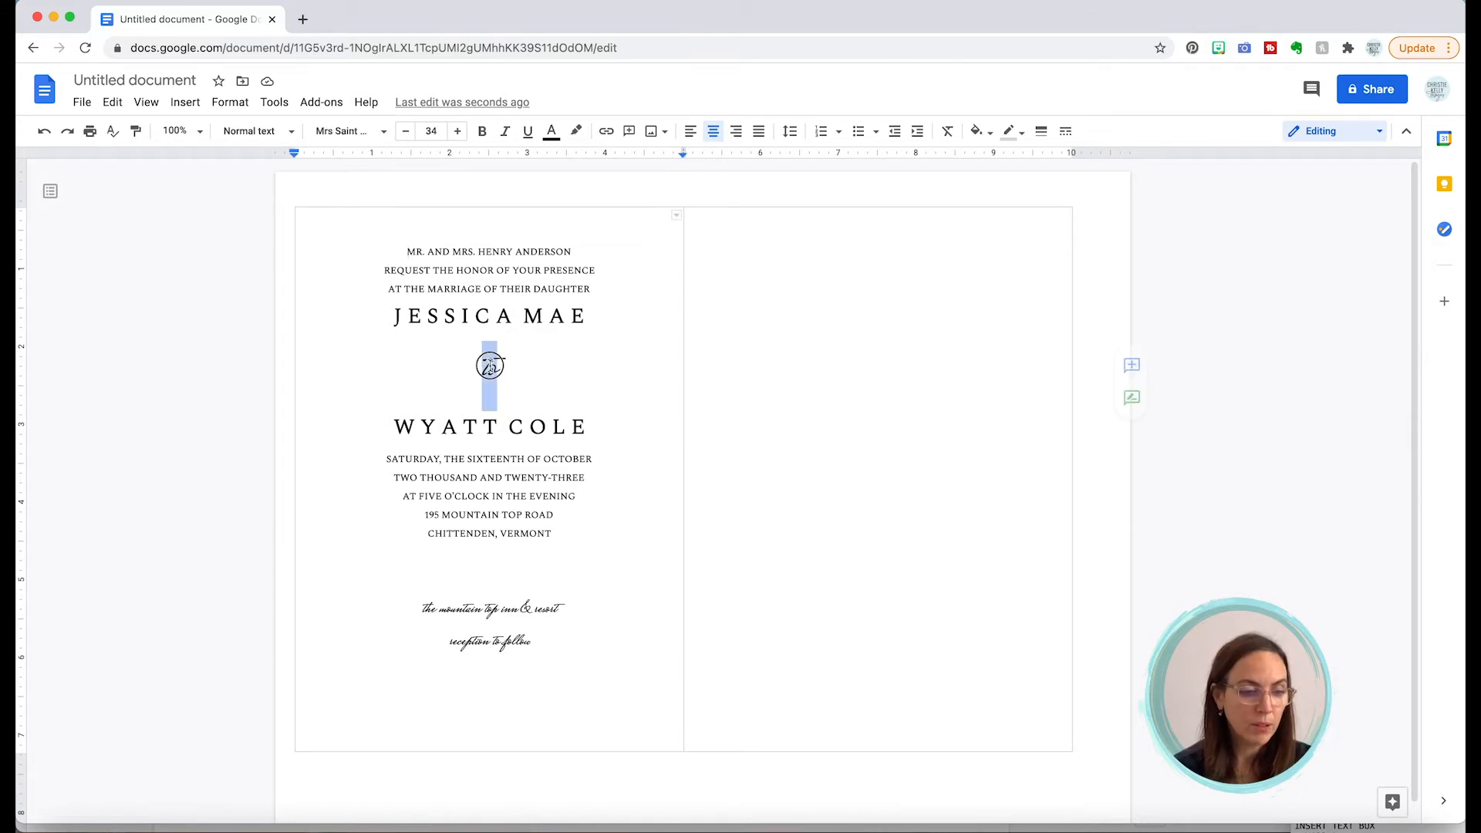
left_click(217, 107)
mouse_move(270, 209)
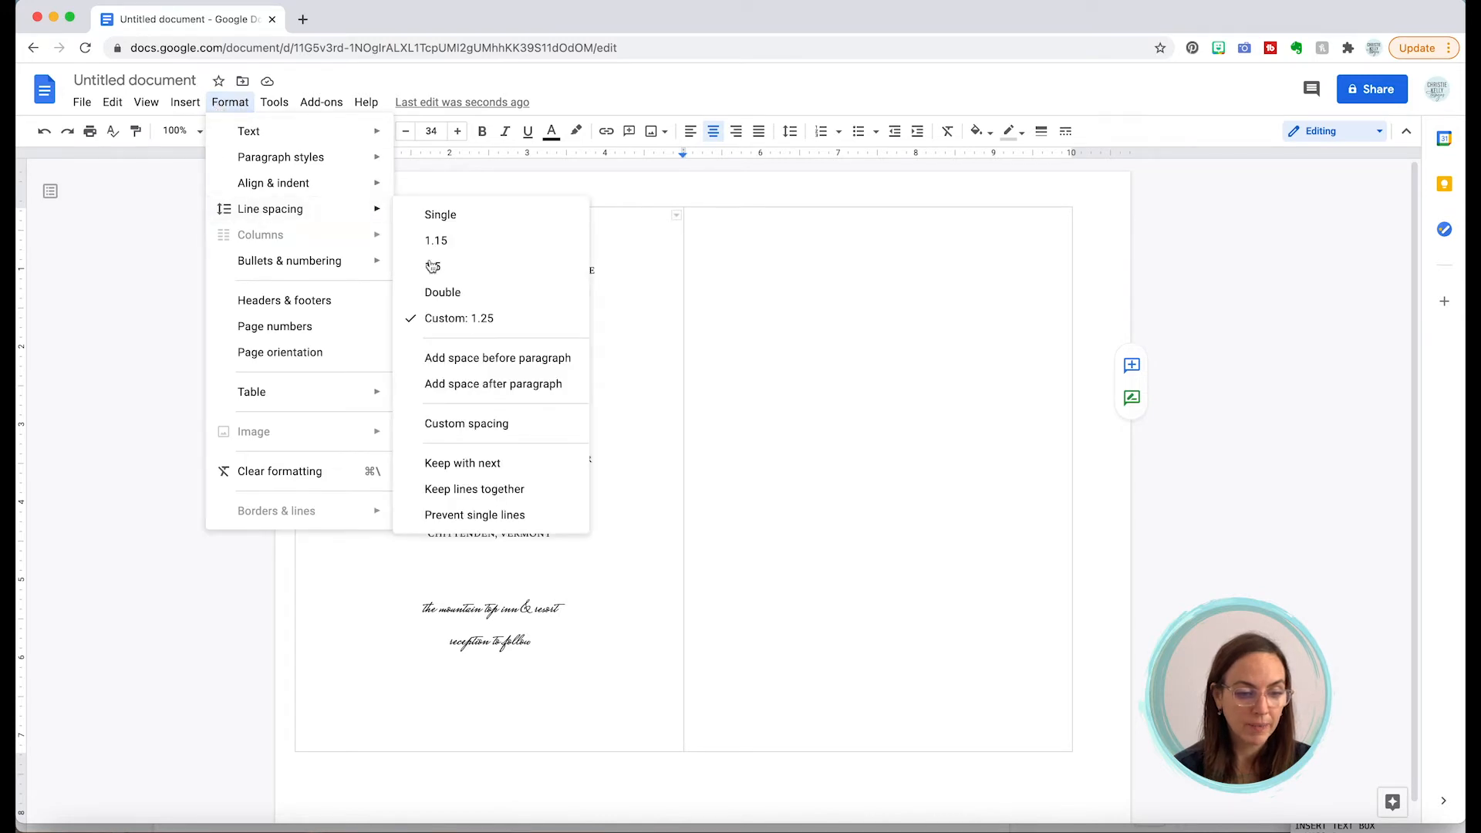
left_click(458, 425)
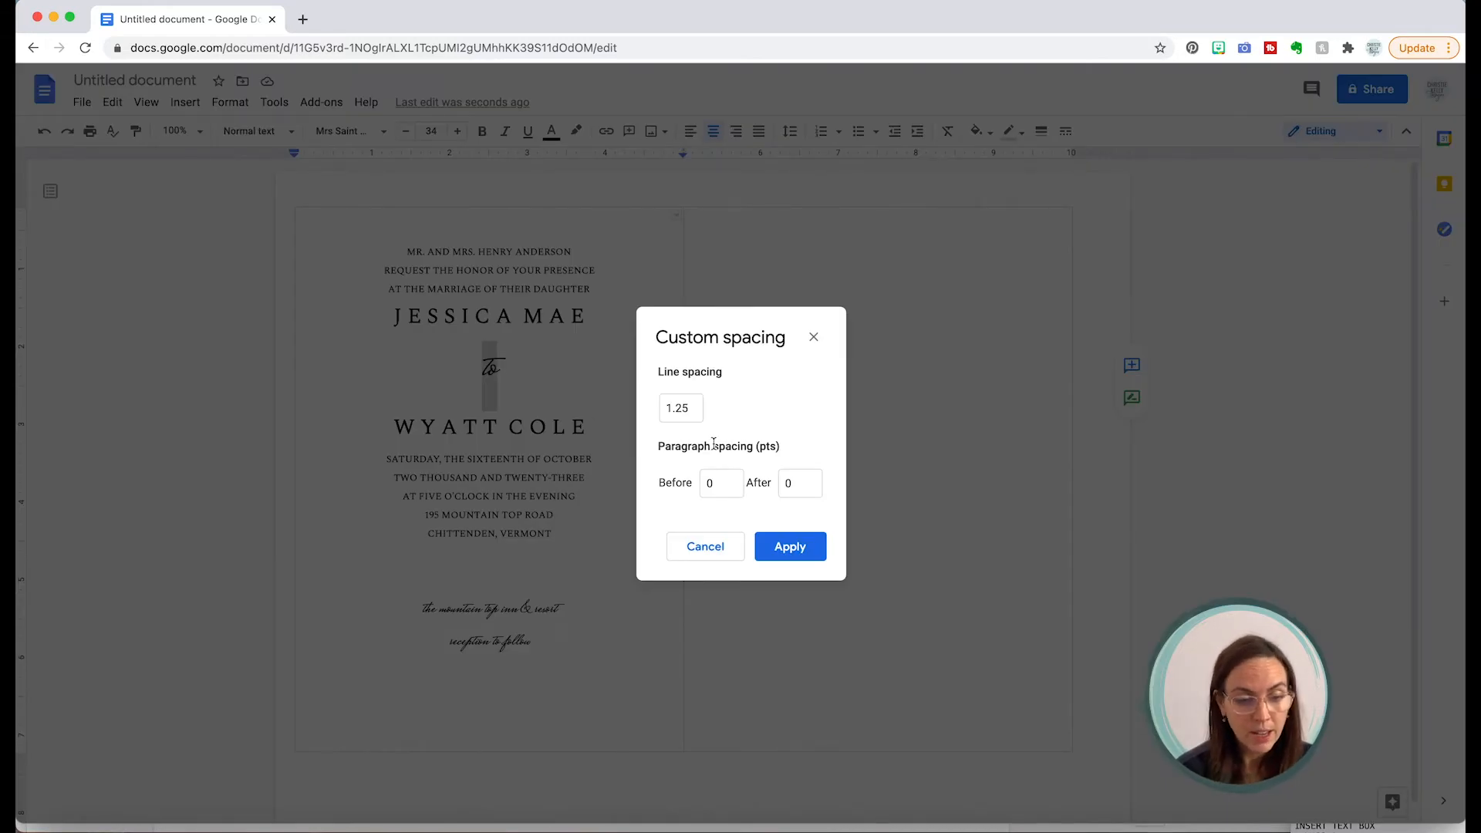
left_click_drag(688, 415, 610, 411)
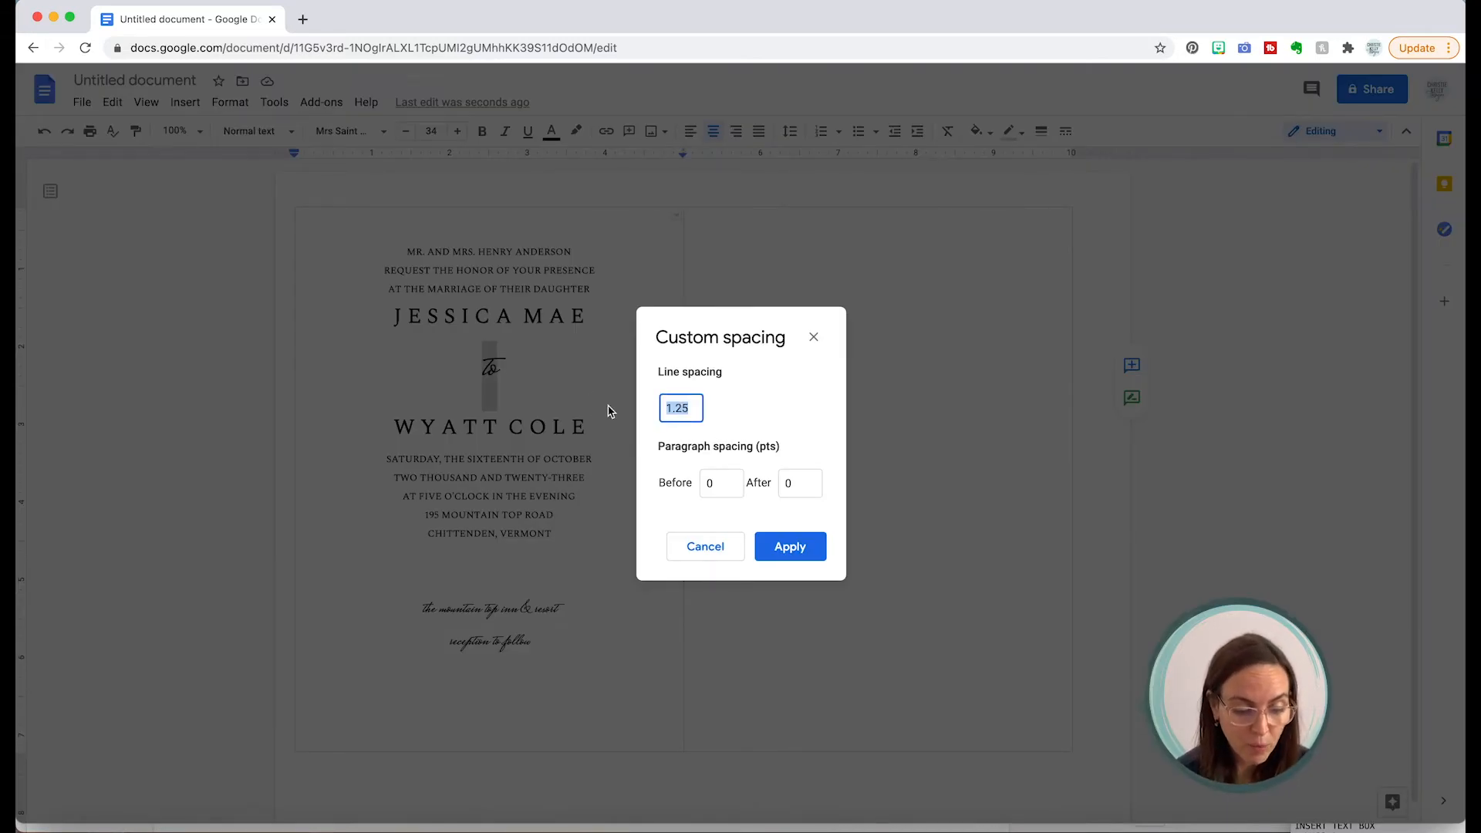
type(".")
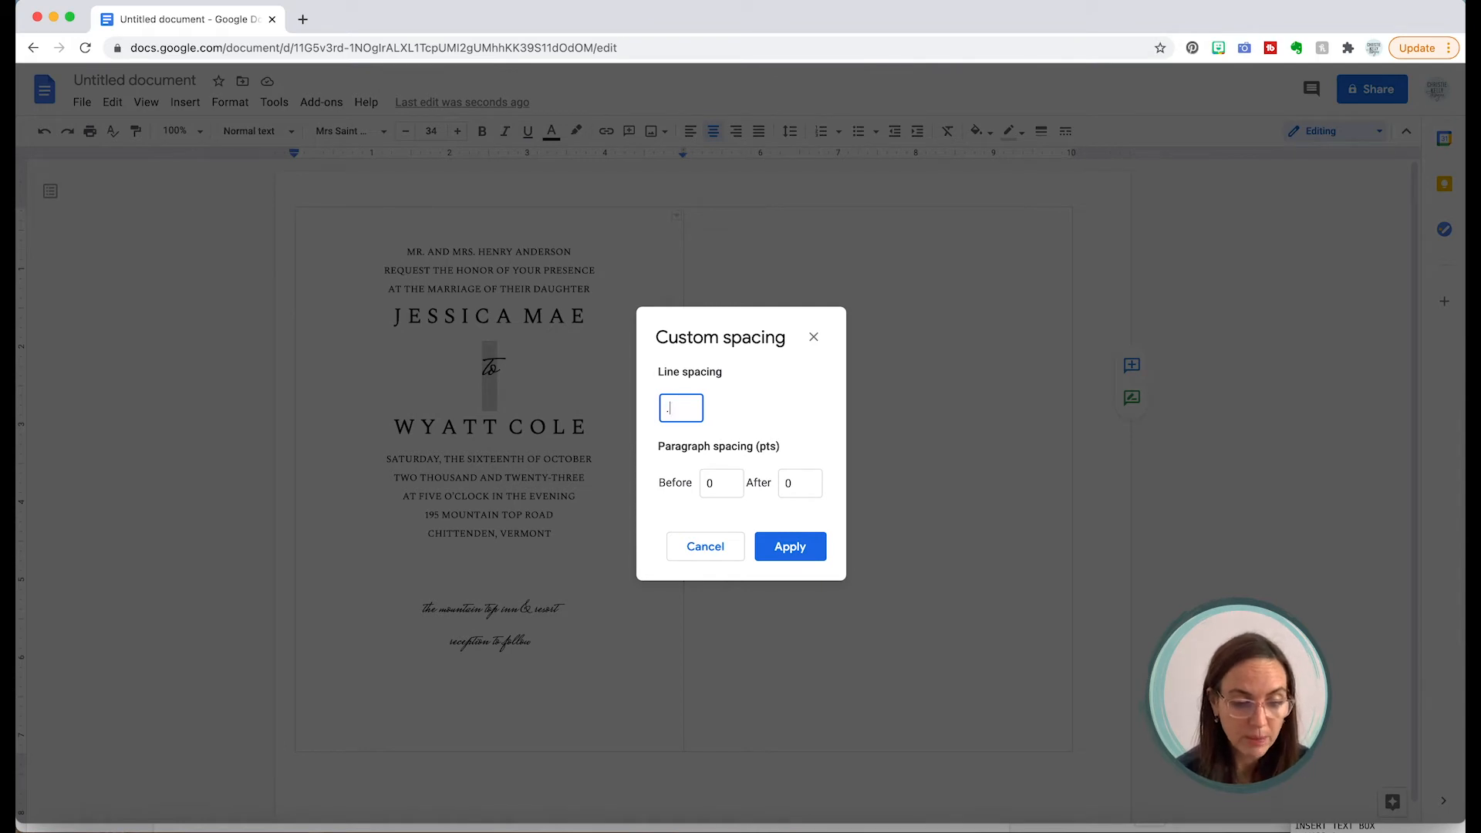
left_click(790, 544)
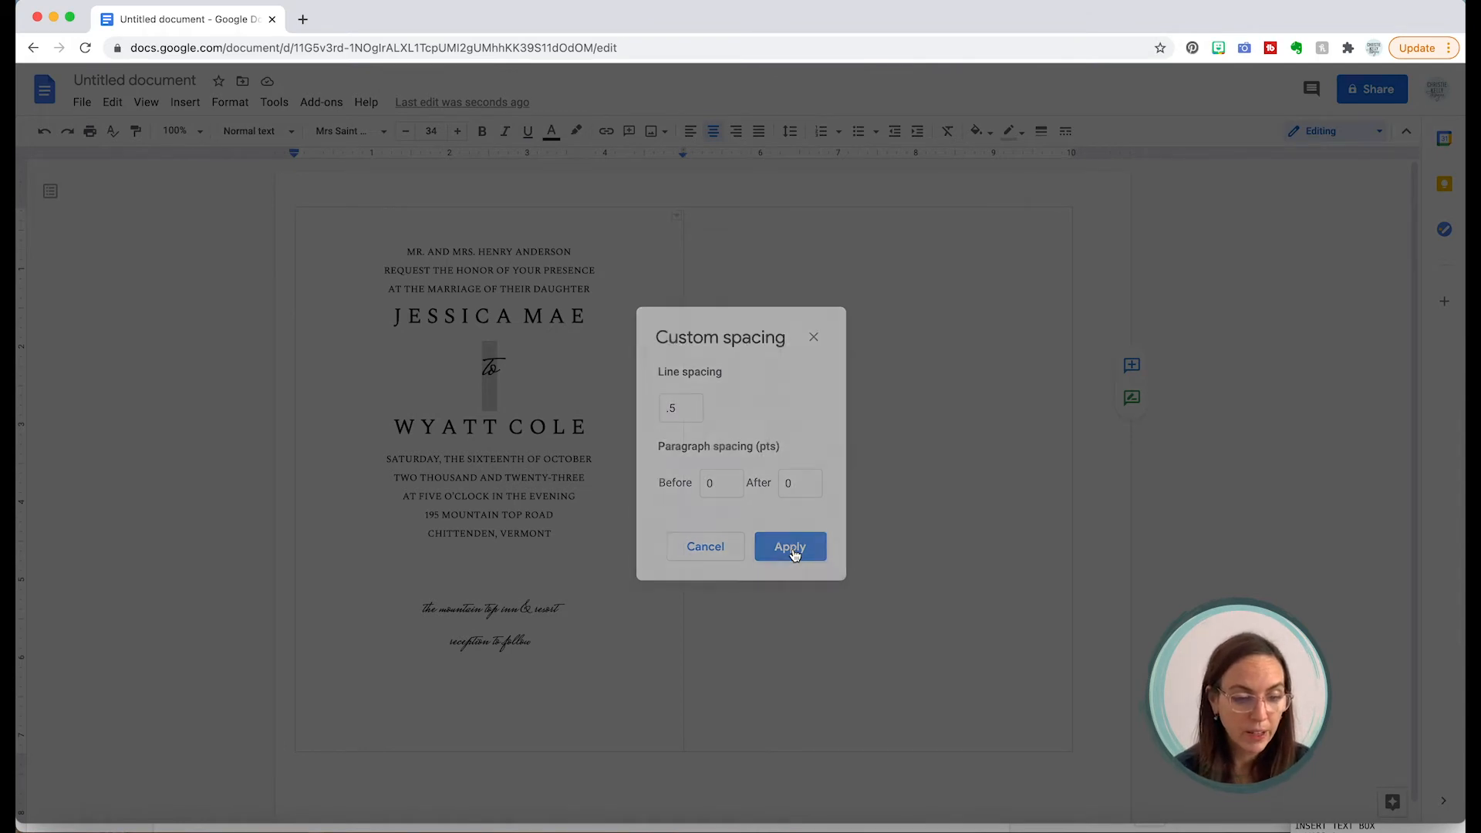
left_click(562, 375)
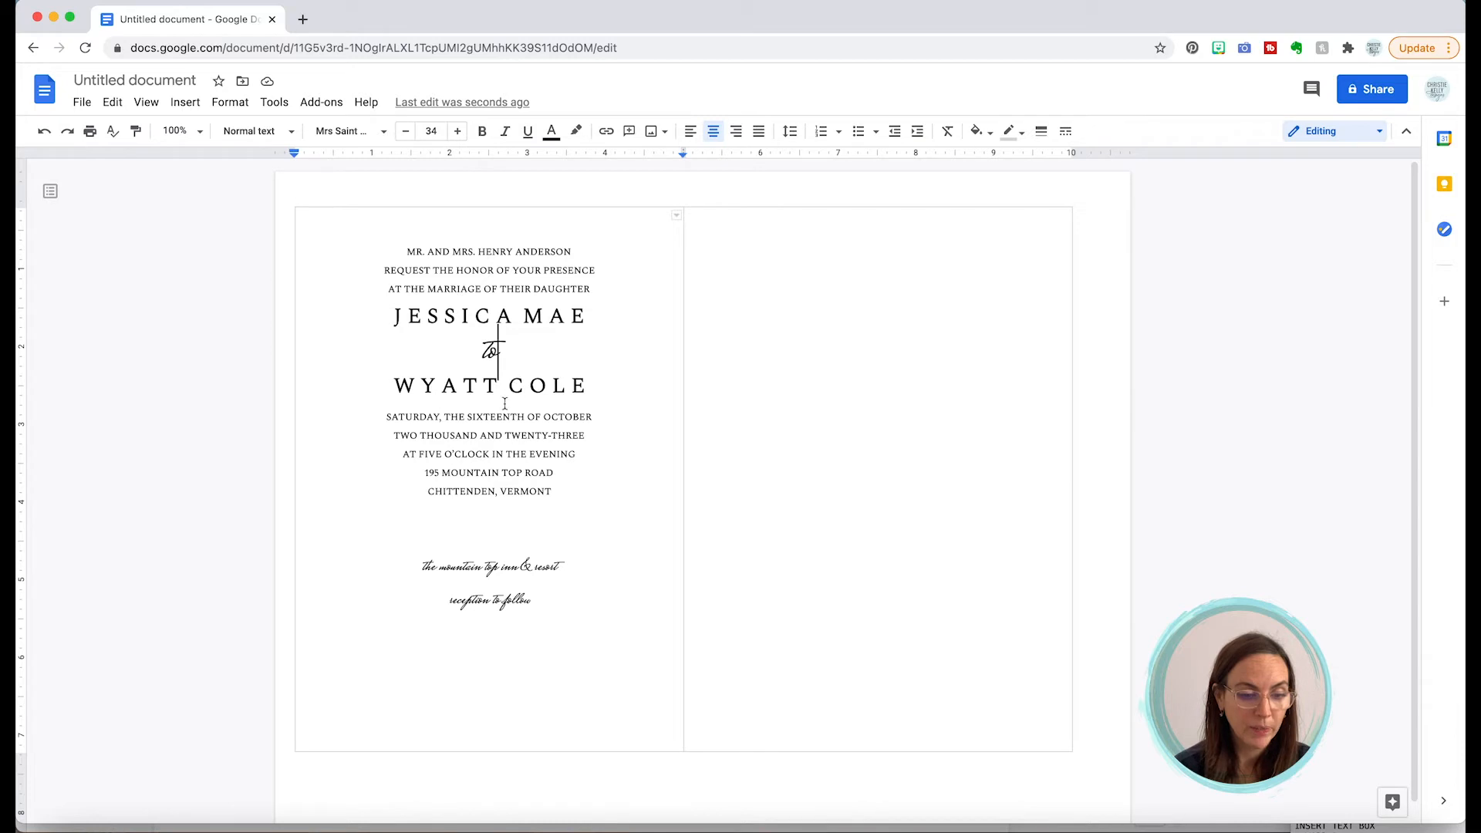
Step: Set 10 pt of space before the JESSICA MAE line via Custom spacing
triple_click(464, 318)
left_click(230, 102)
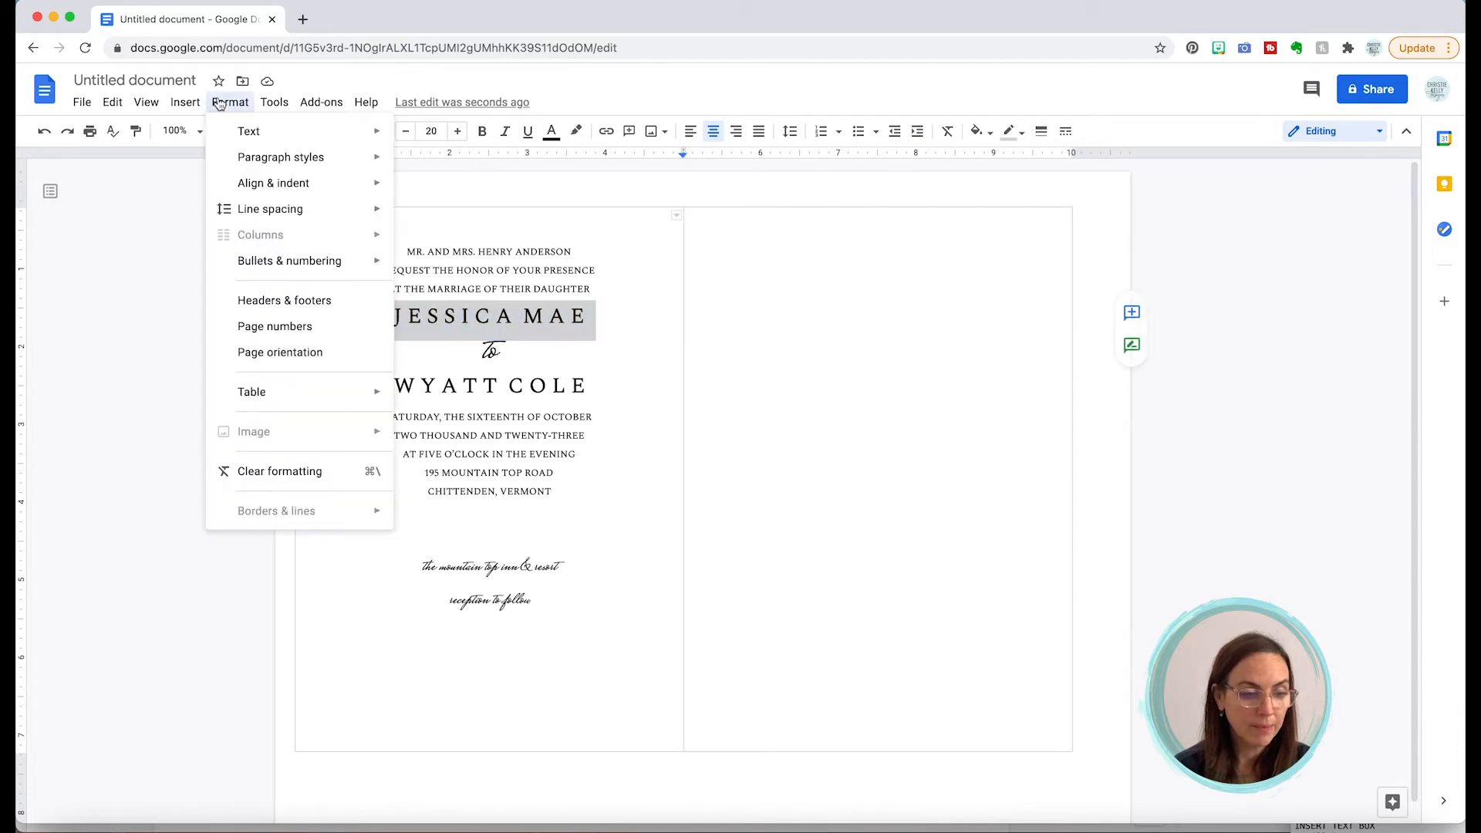
mouse_move(233, 186)
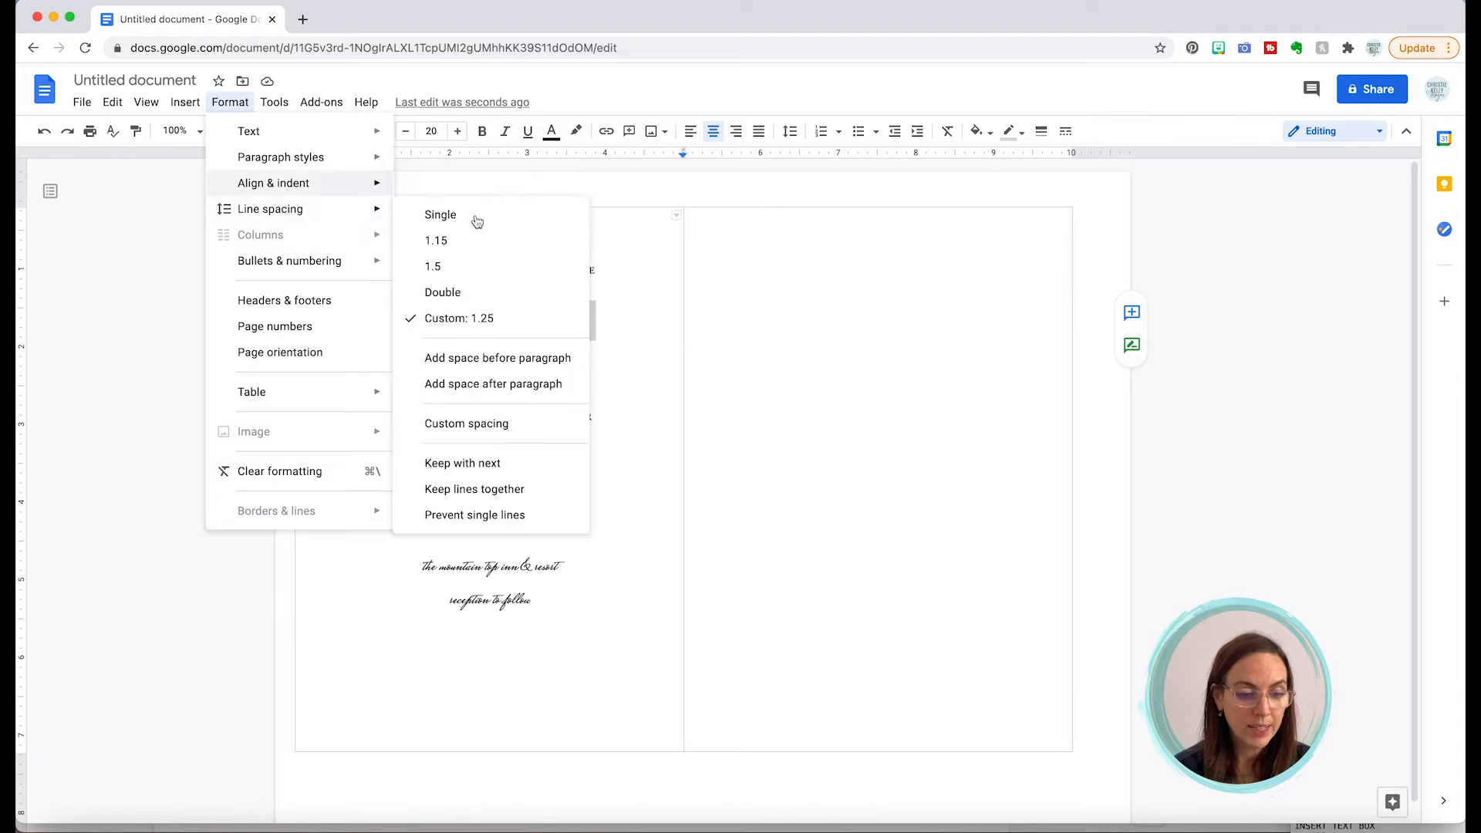
left_click(517, 425)
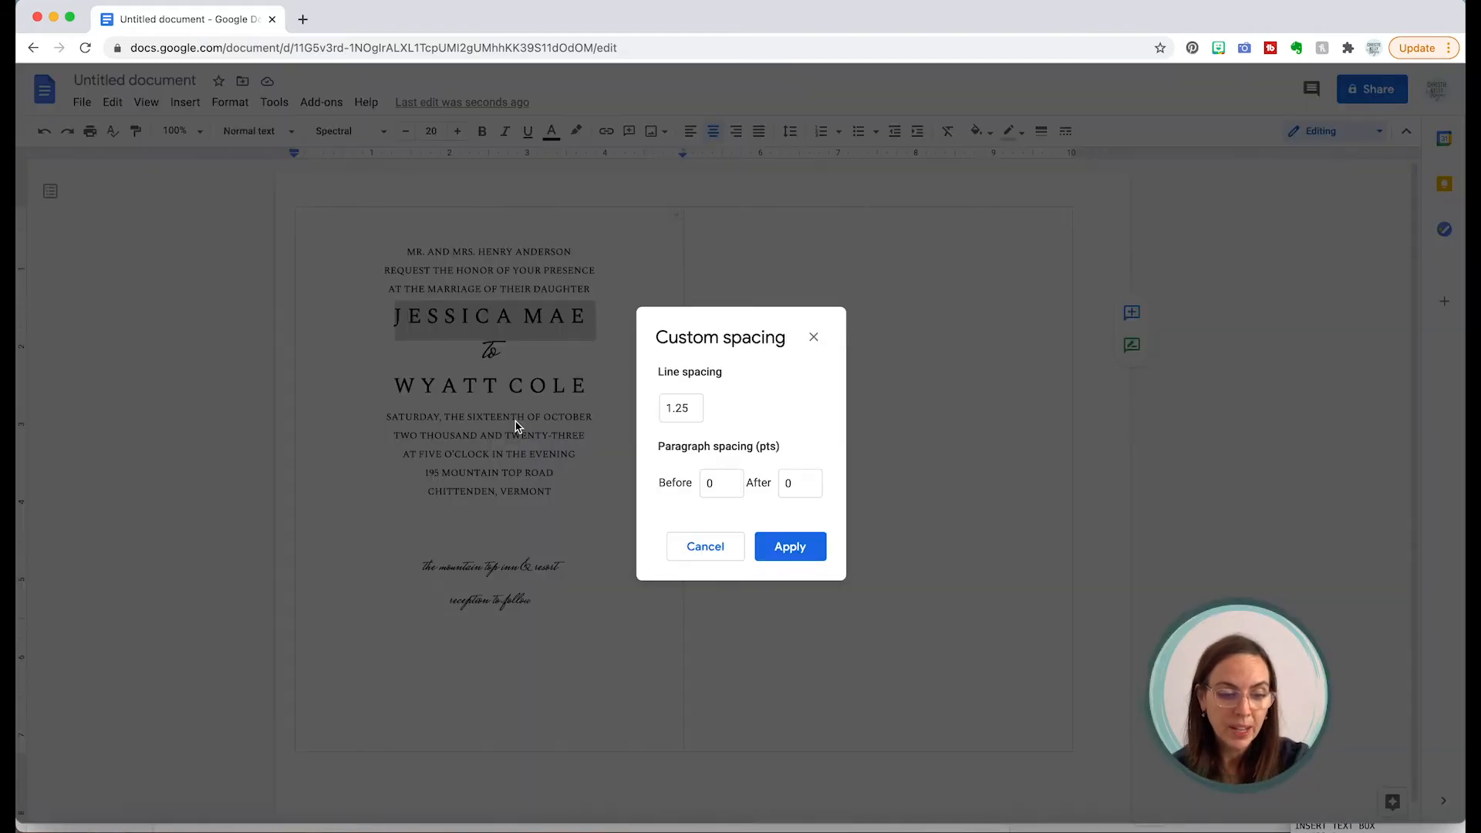
left_click(722, 484)
left_click_drag(722, 483, 691, 484)
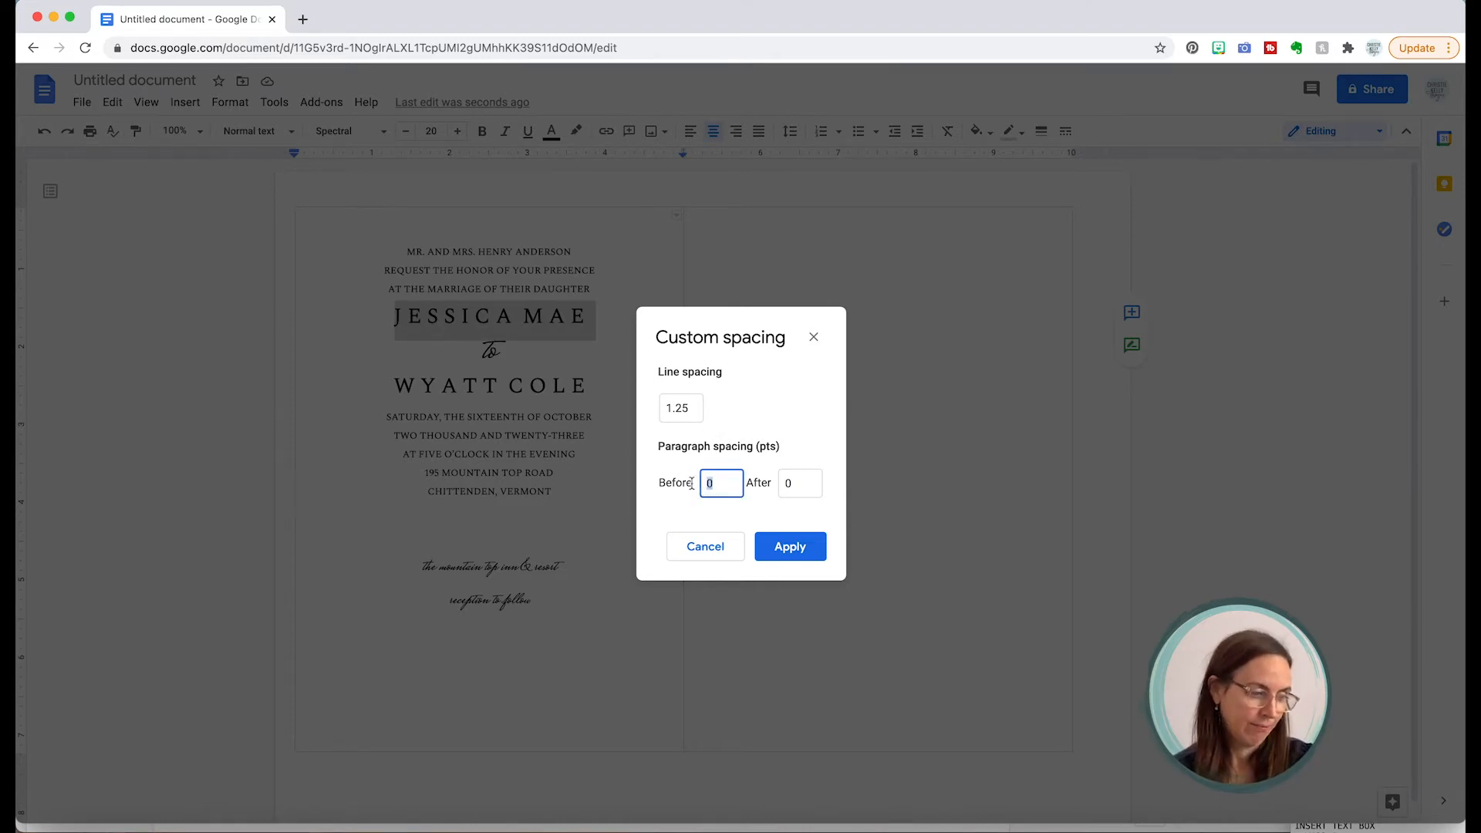
type("10")
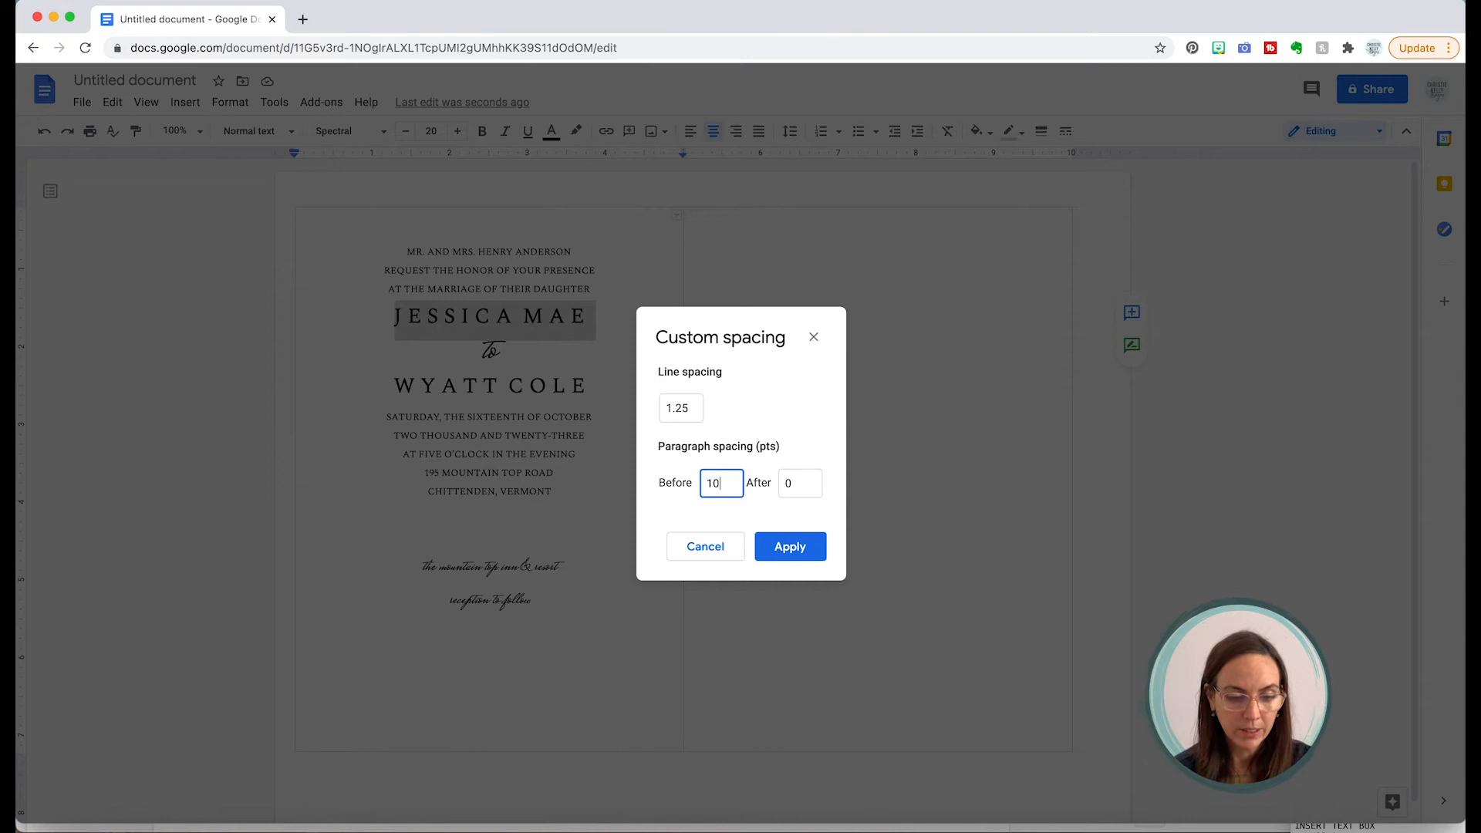
left_click(783, 547)
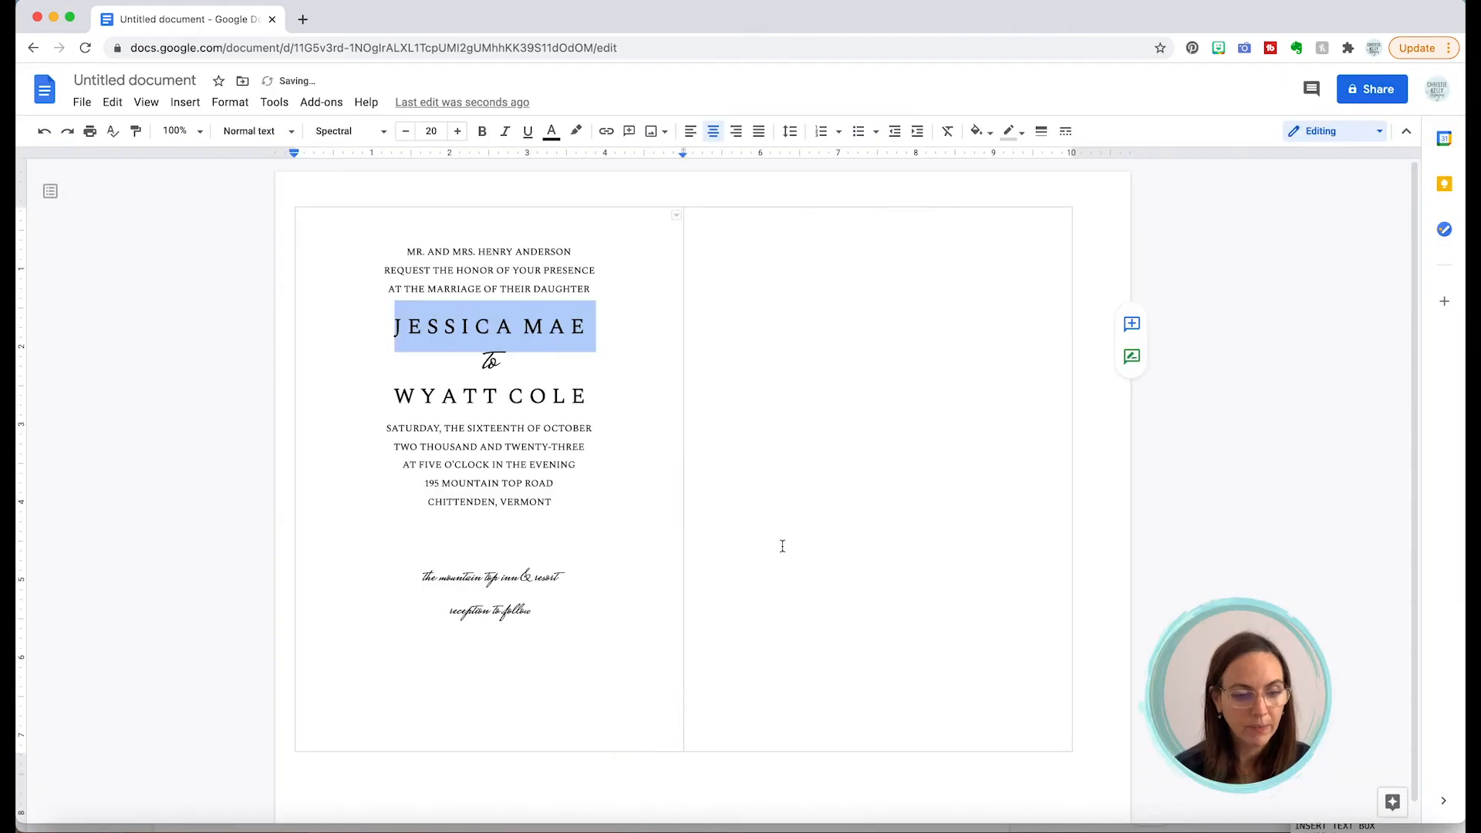
left_click(584, 397)
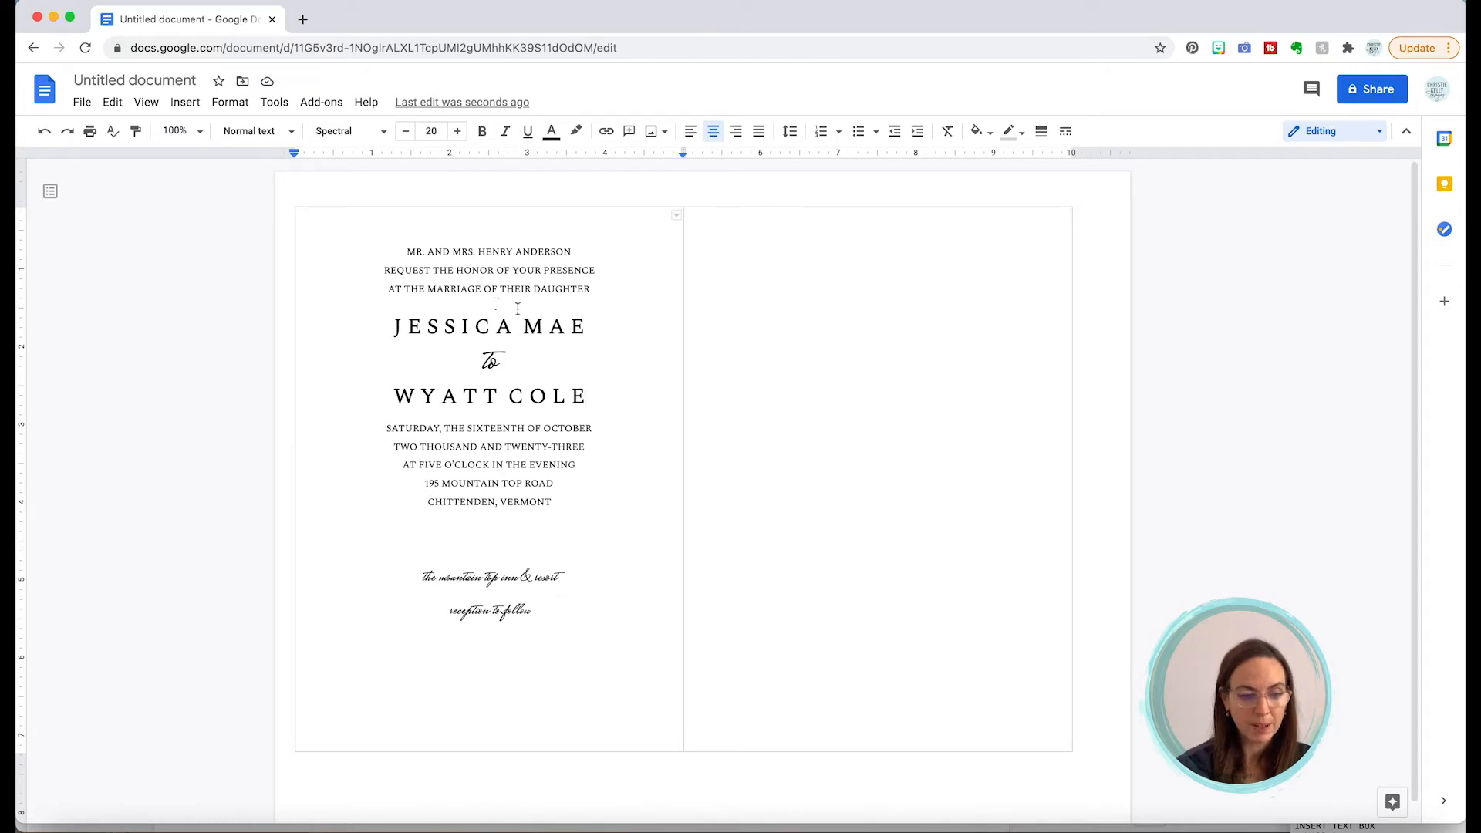
Step: Set 4 pt of space before the SATURDAY, THE SIXTEENTH OF OCTOBER line
triple_click(493, 428)
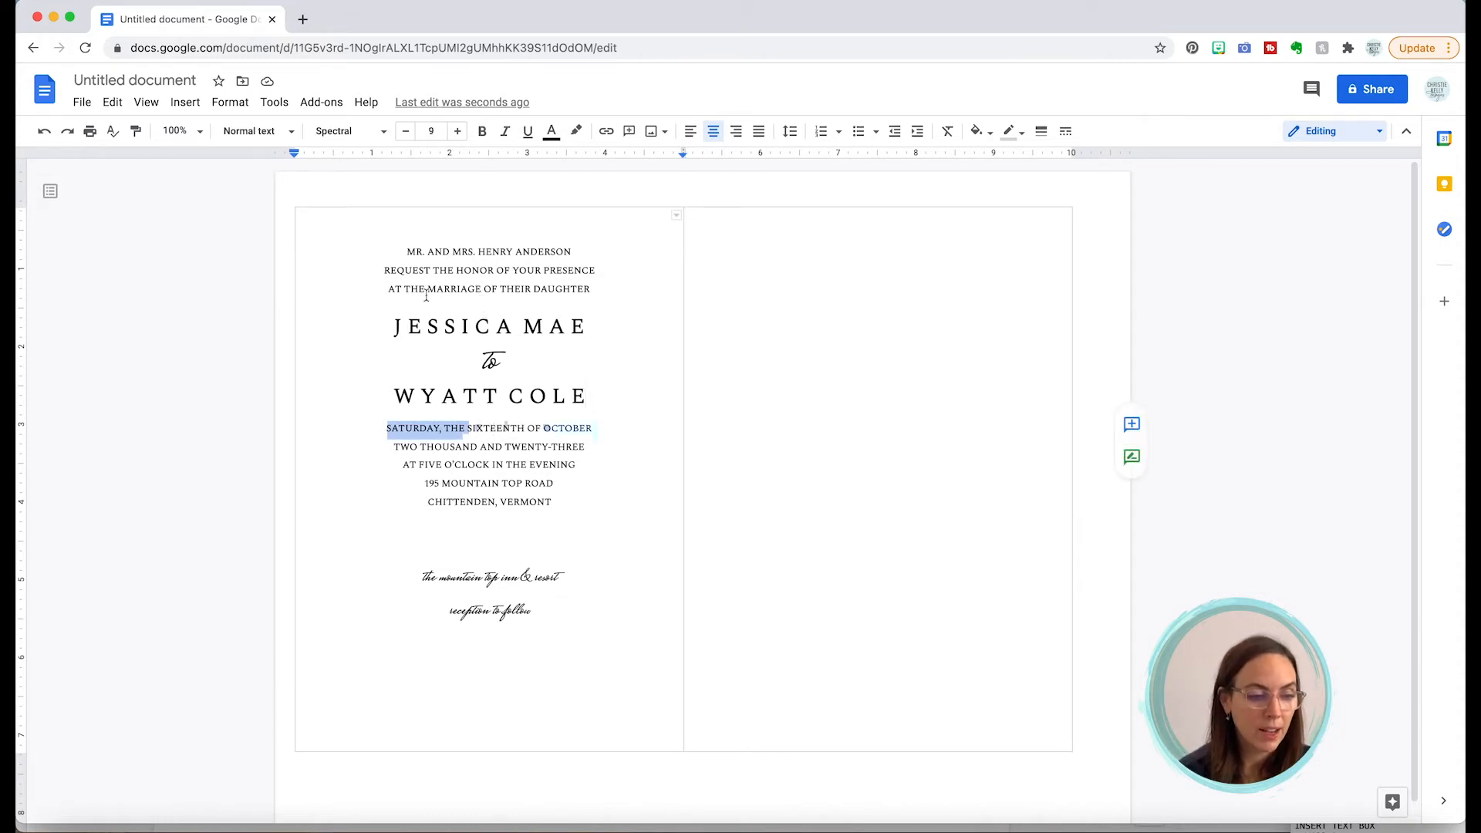
left_click(230, 101)
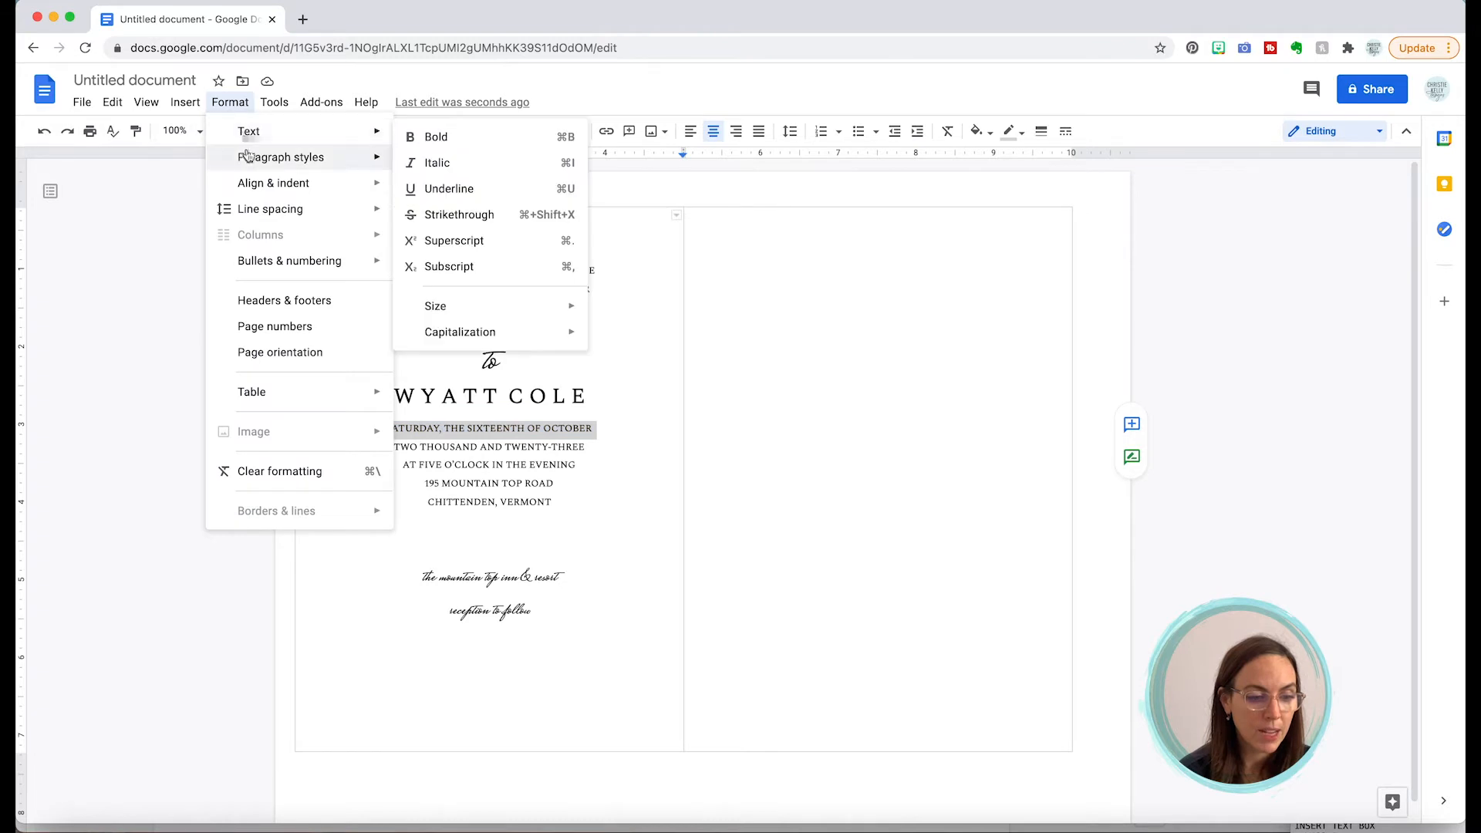
mouse_move(248, 163)
mouse_move(247, 213)
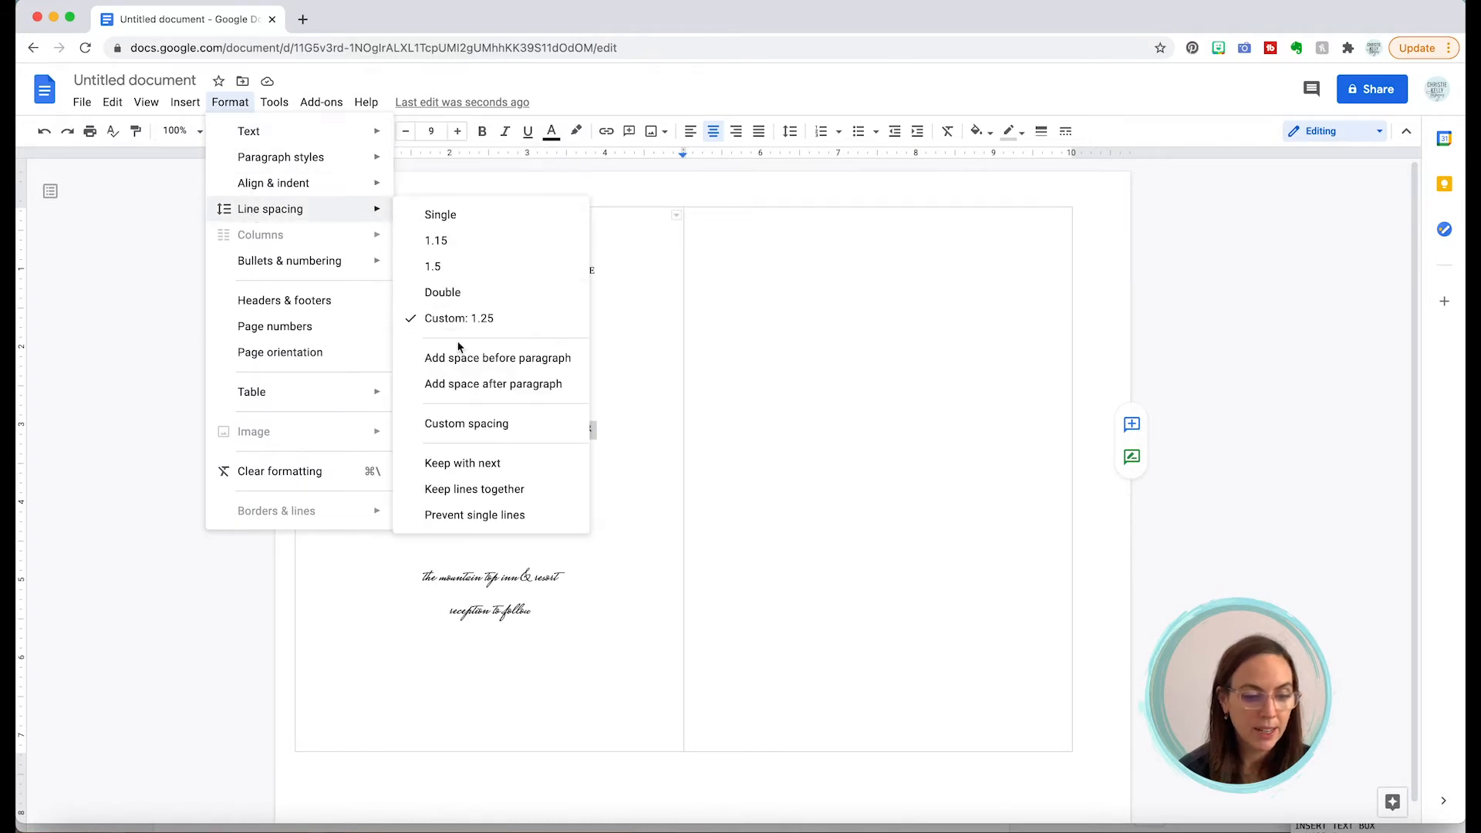
left_click(469, 423)
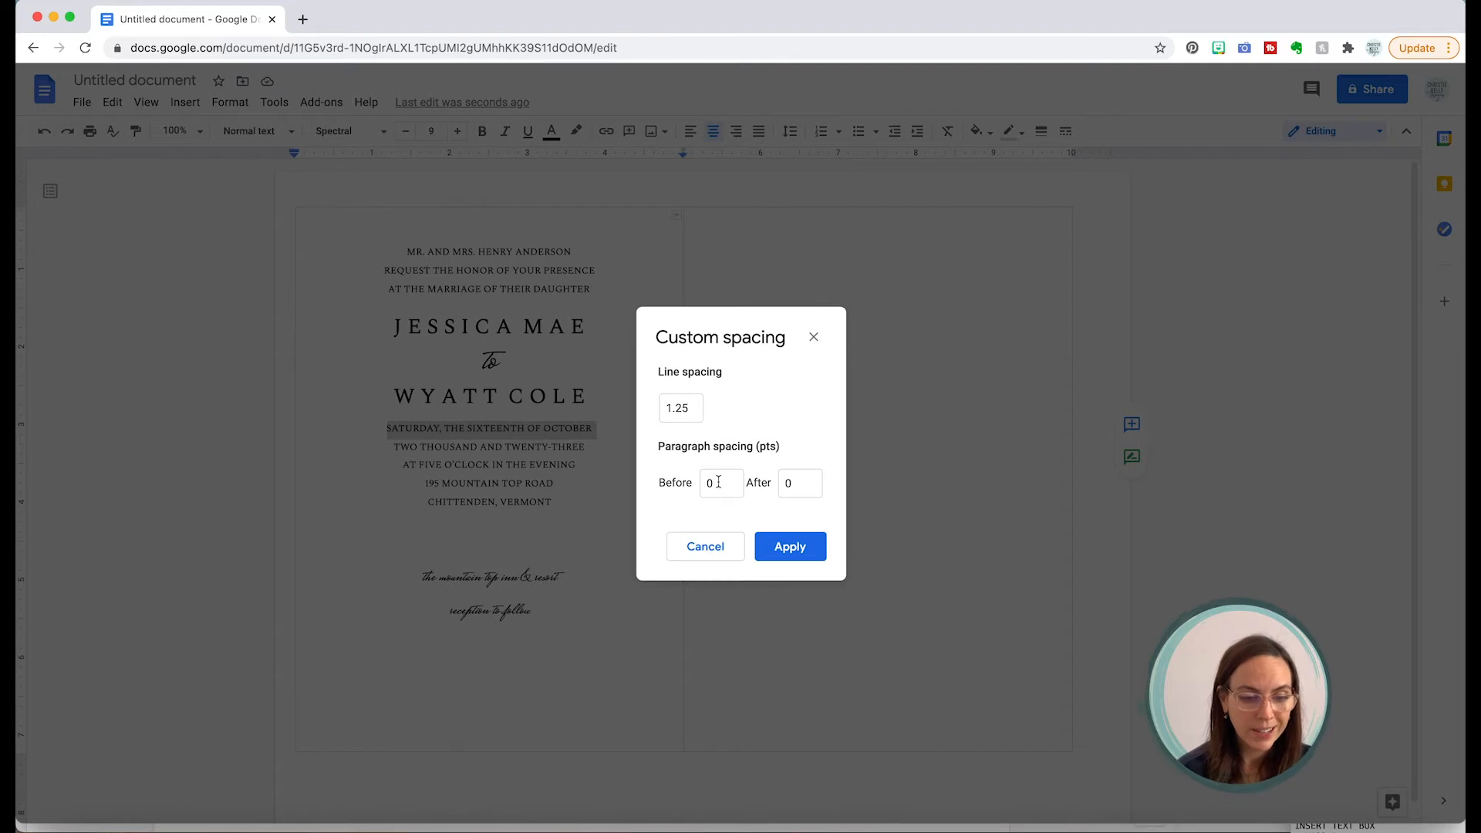
left_click_drag(718, 482, 685, 480)
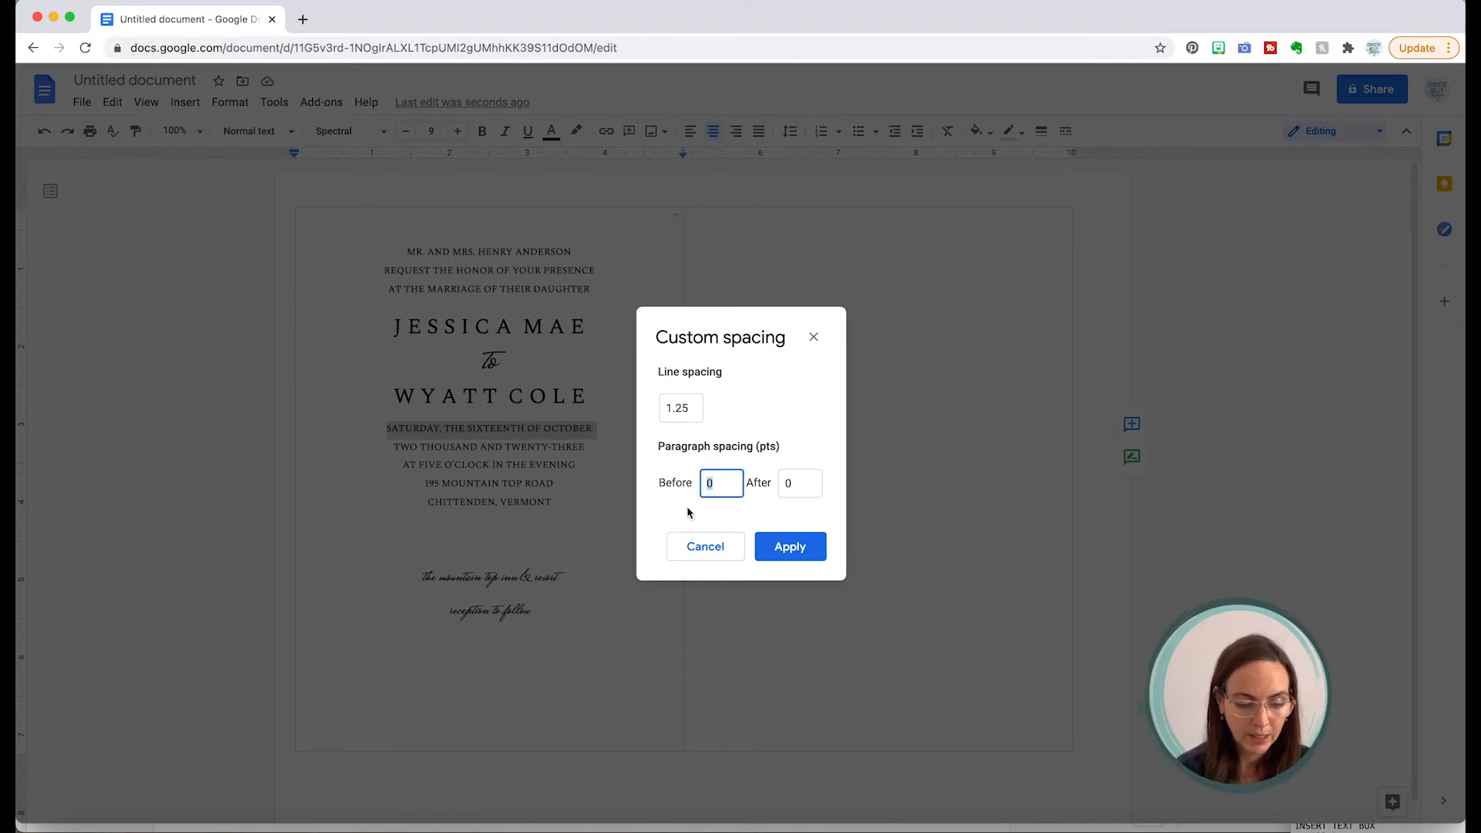
type("4")
left_click(790, 546)
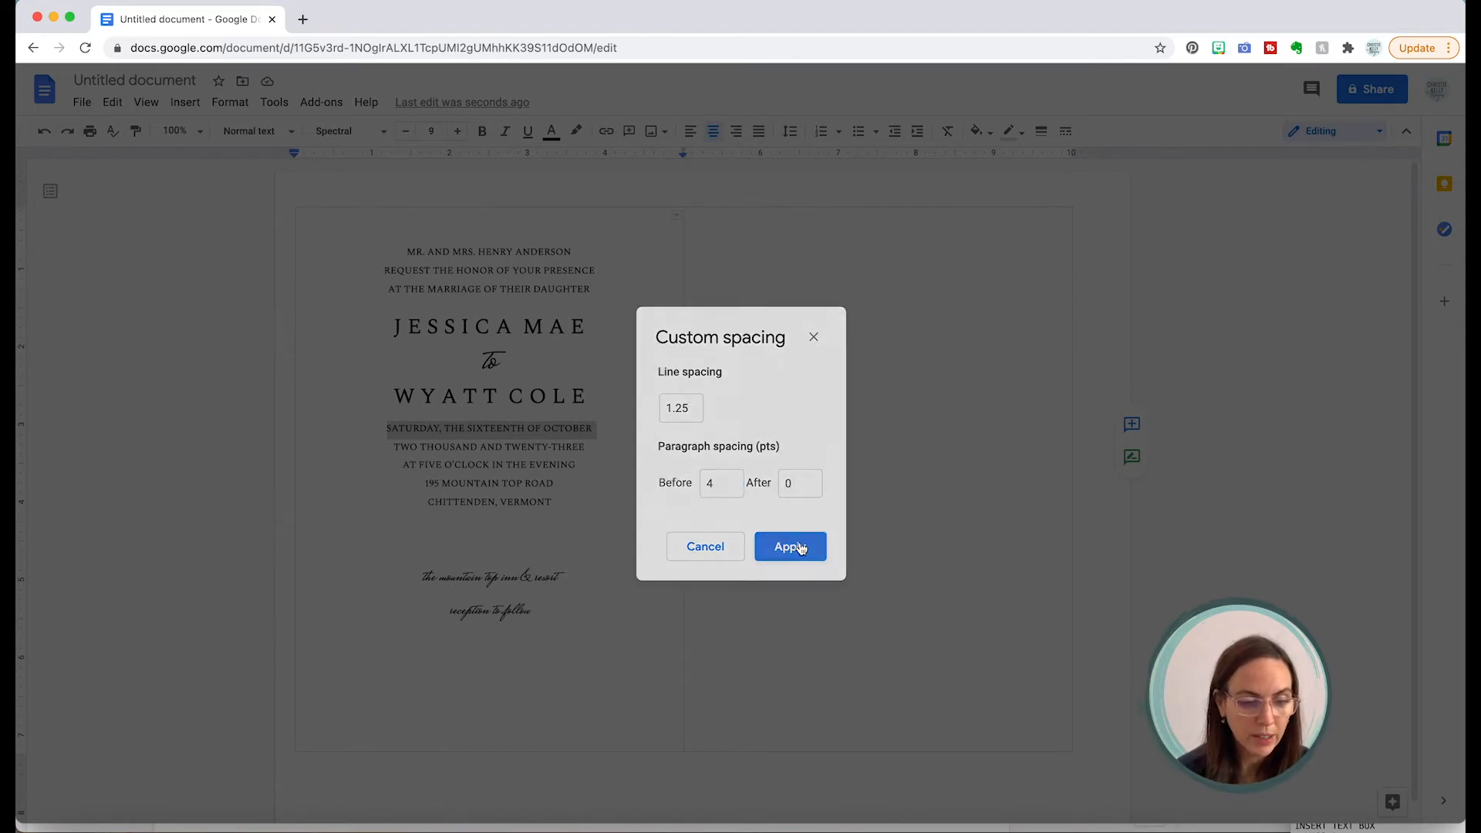
left_click(663, 449)
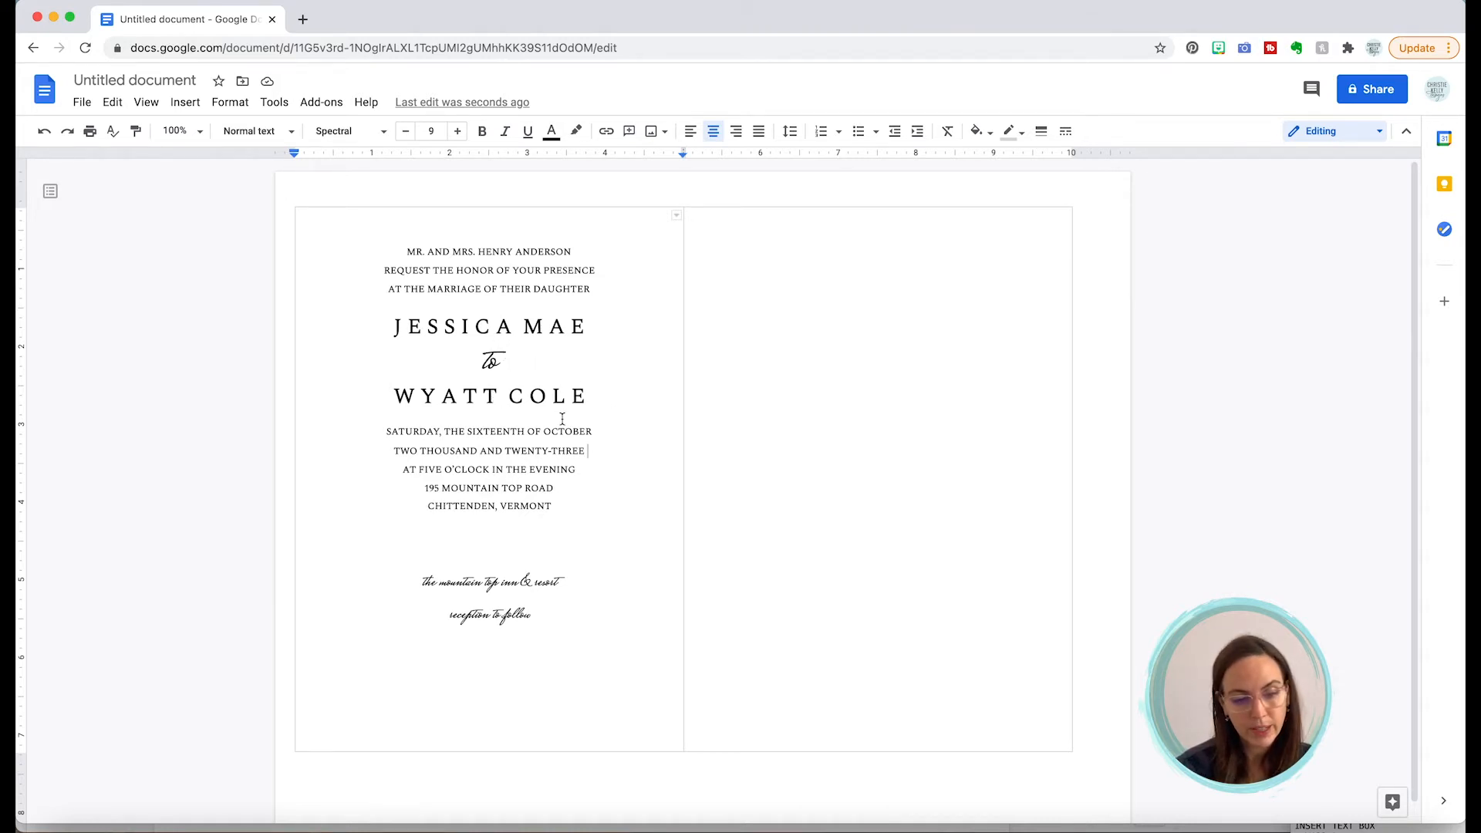
triple_click(496, 394)
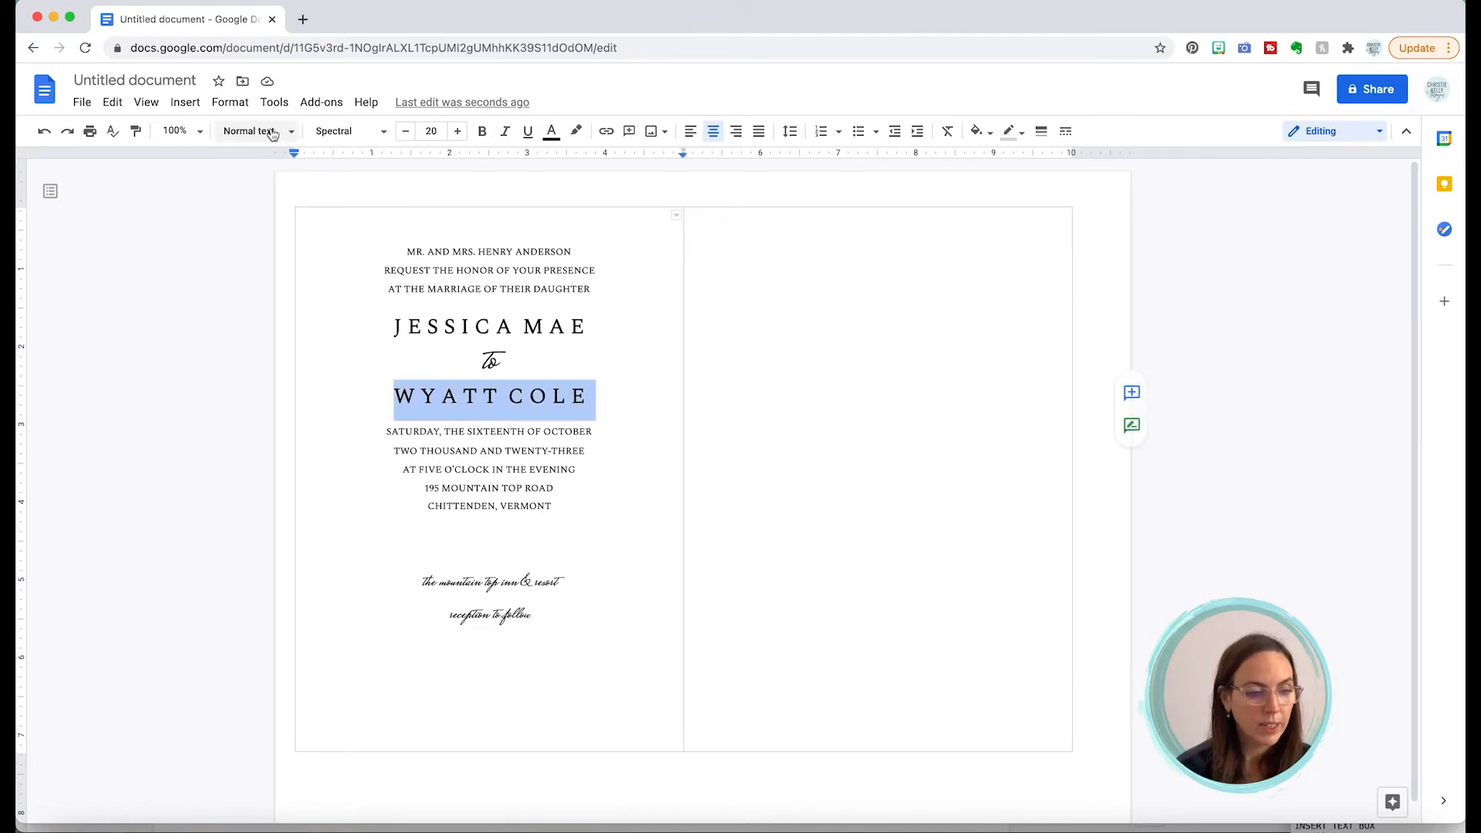
left_click(246, 106)
mouse_move(251, 209)
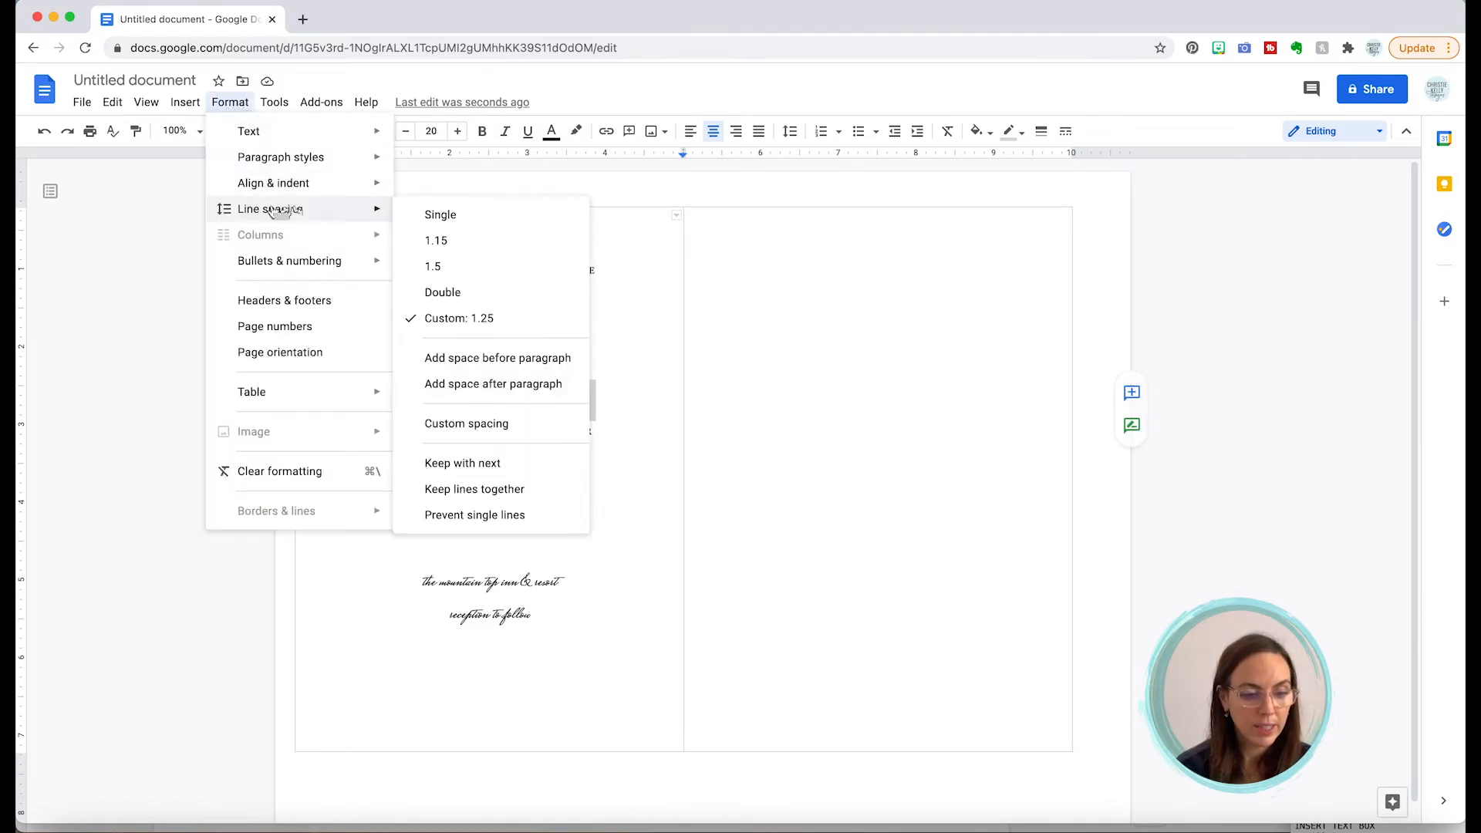
left_click(431, 425)
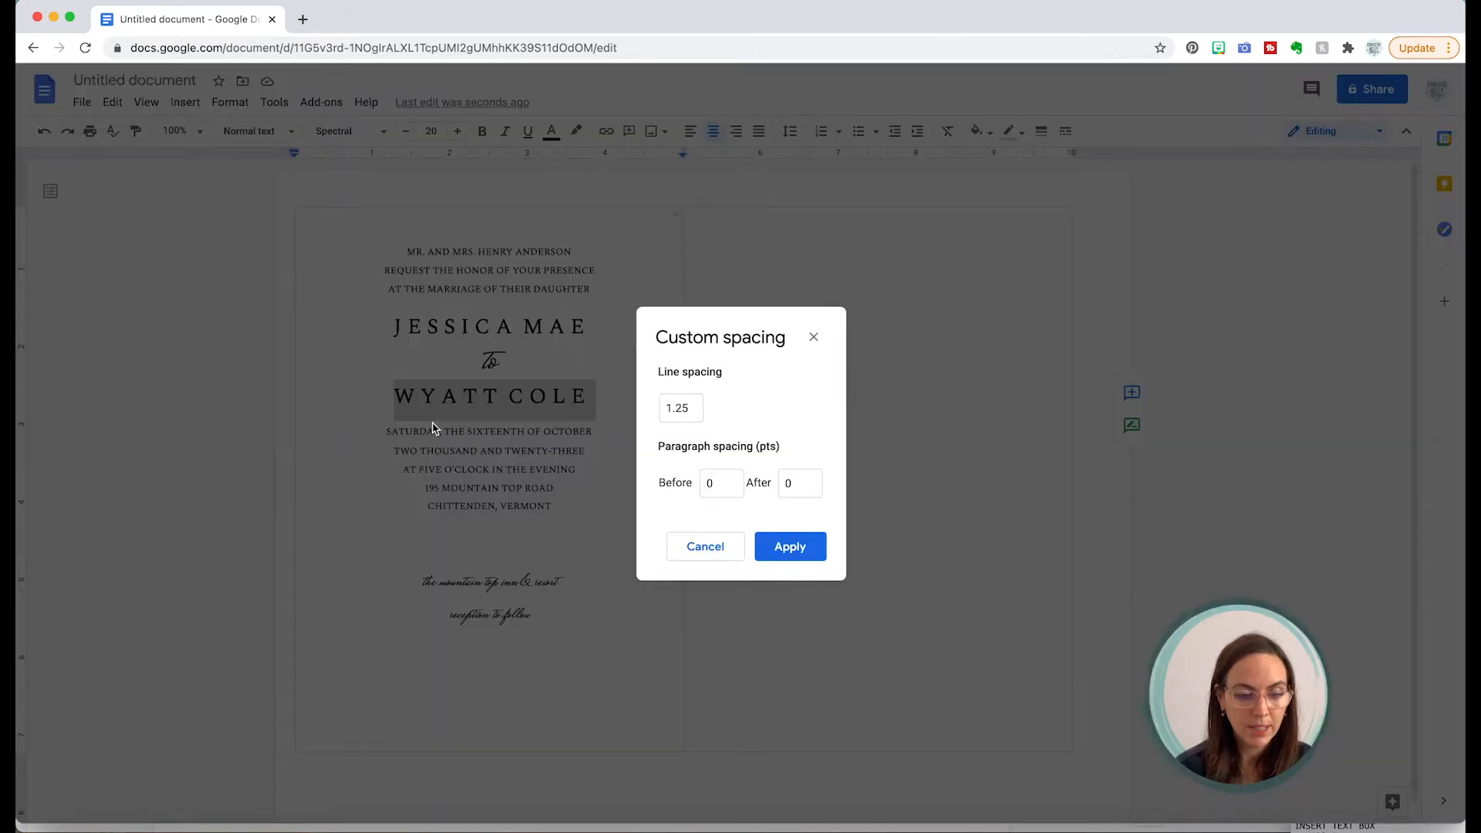
left_click(769, 547)
Step: Insert an empty line above 195 MOUNTAIN TOP ROAD
left_click(670, 463)
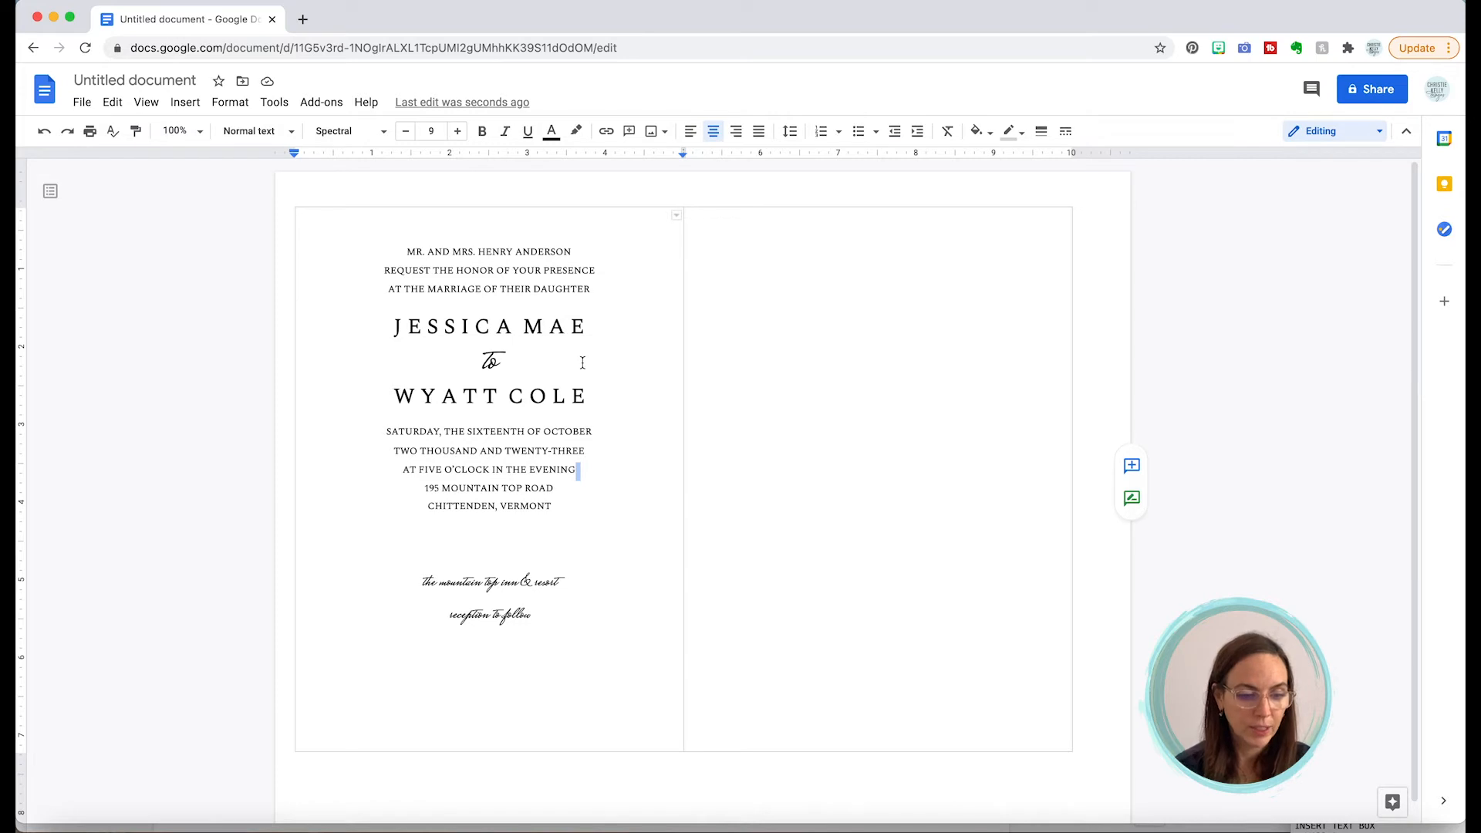
left_click(424, 488)
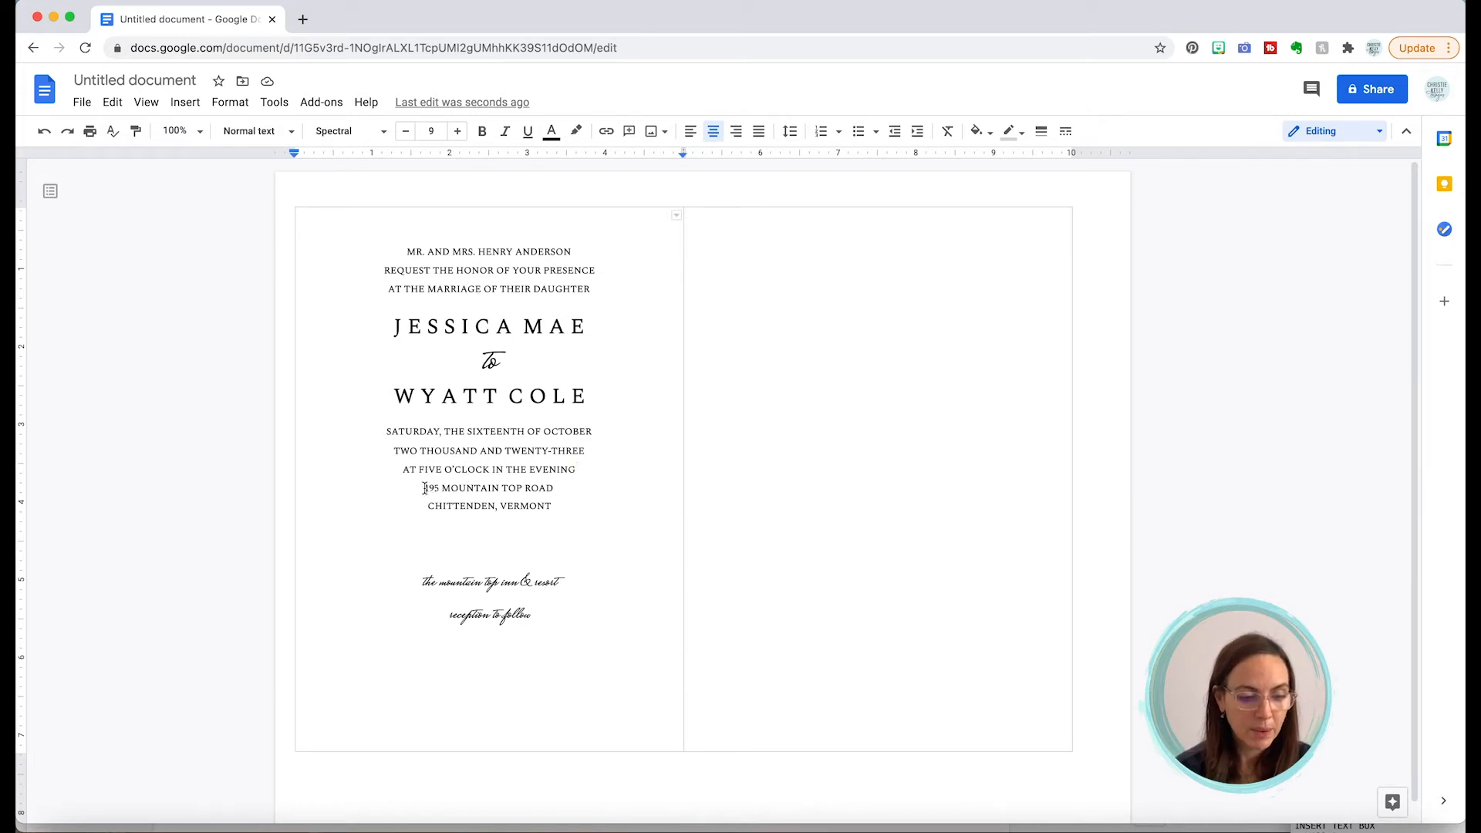
key("Return")
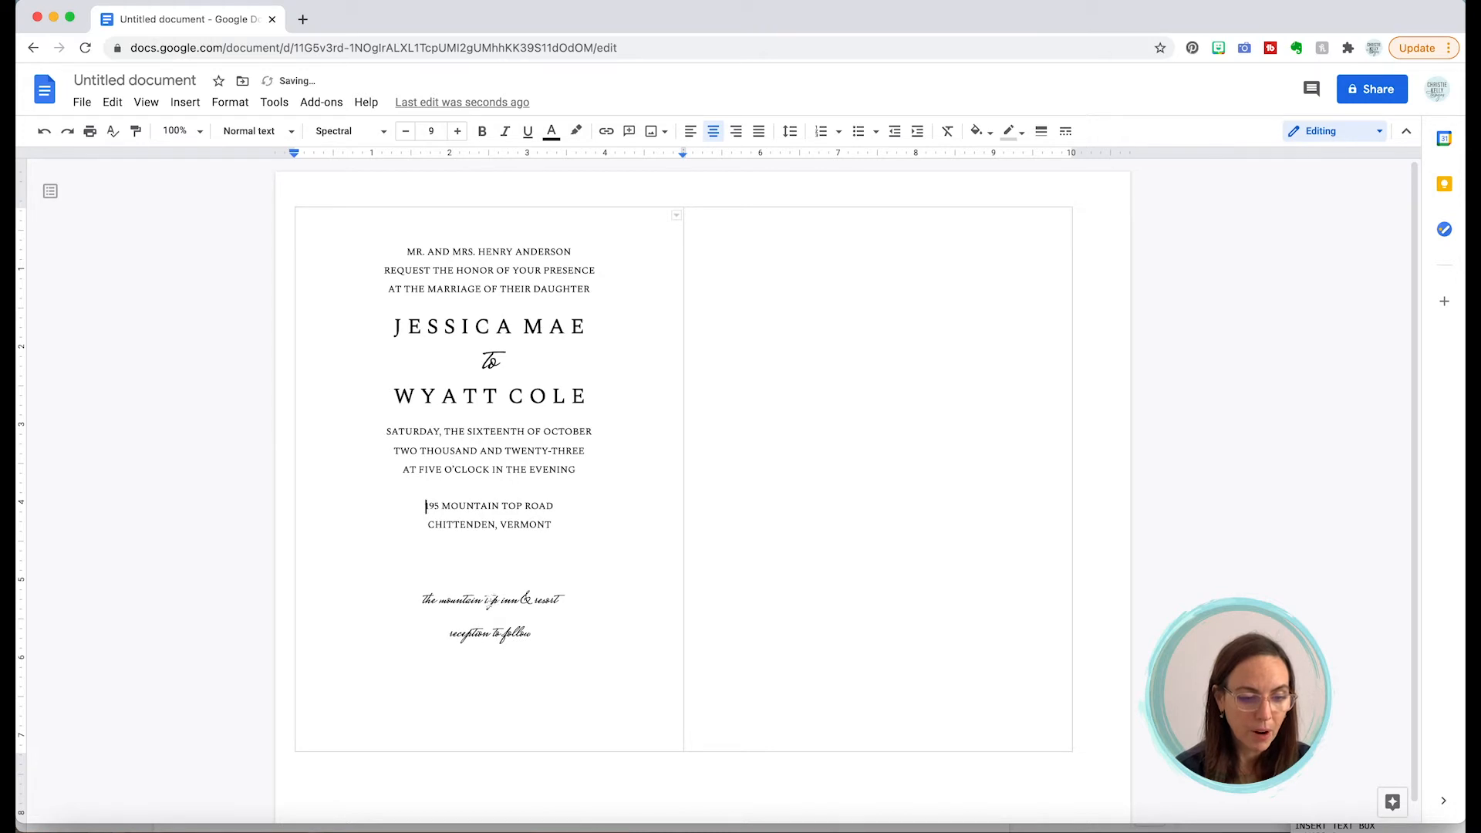
Step: Move the script line 'the mountain top inn & resort' onto the blank line above the address and remove the leftover line
left_click(486, 600)
triple_click(487, 600)
key("super+c")
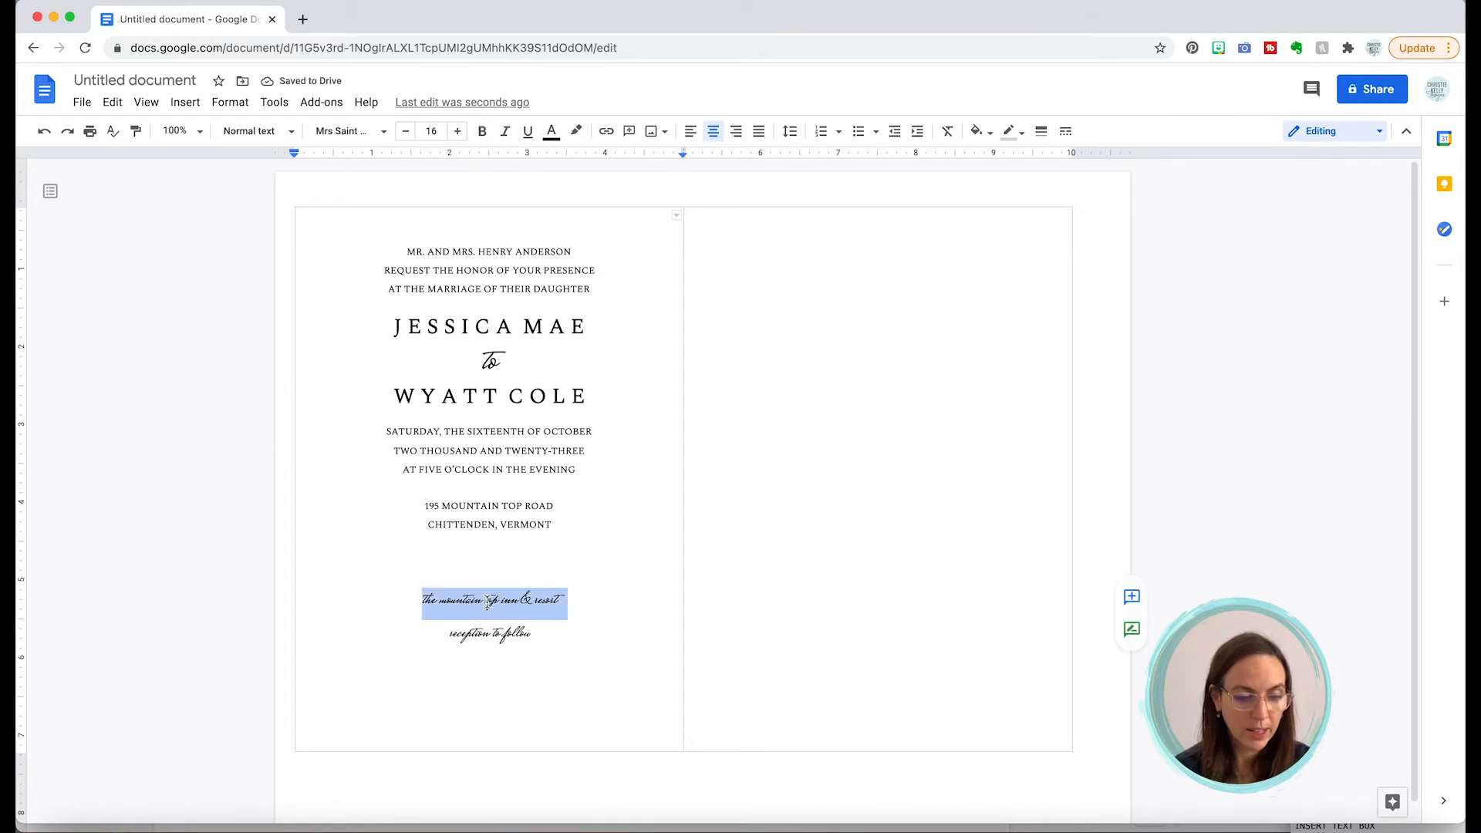
key("BackSpace")
key("Up")
key("Up")
key("Up")
key("Up")
key("Up")
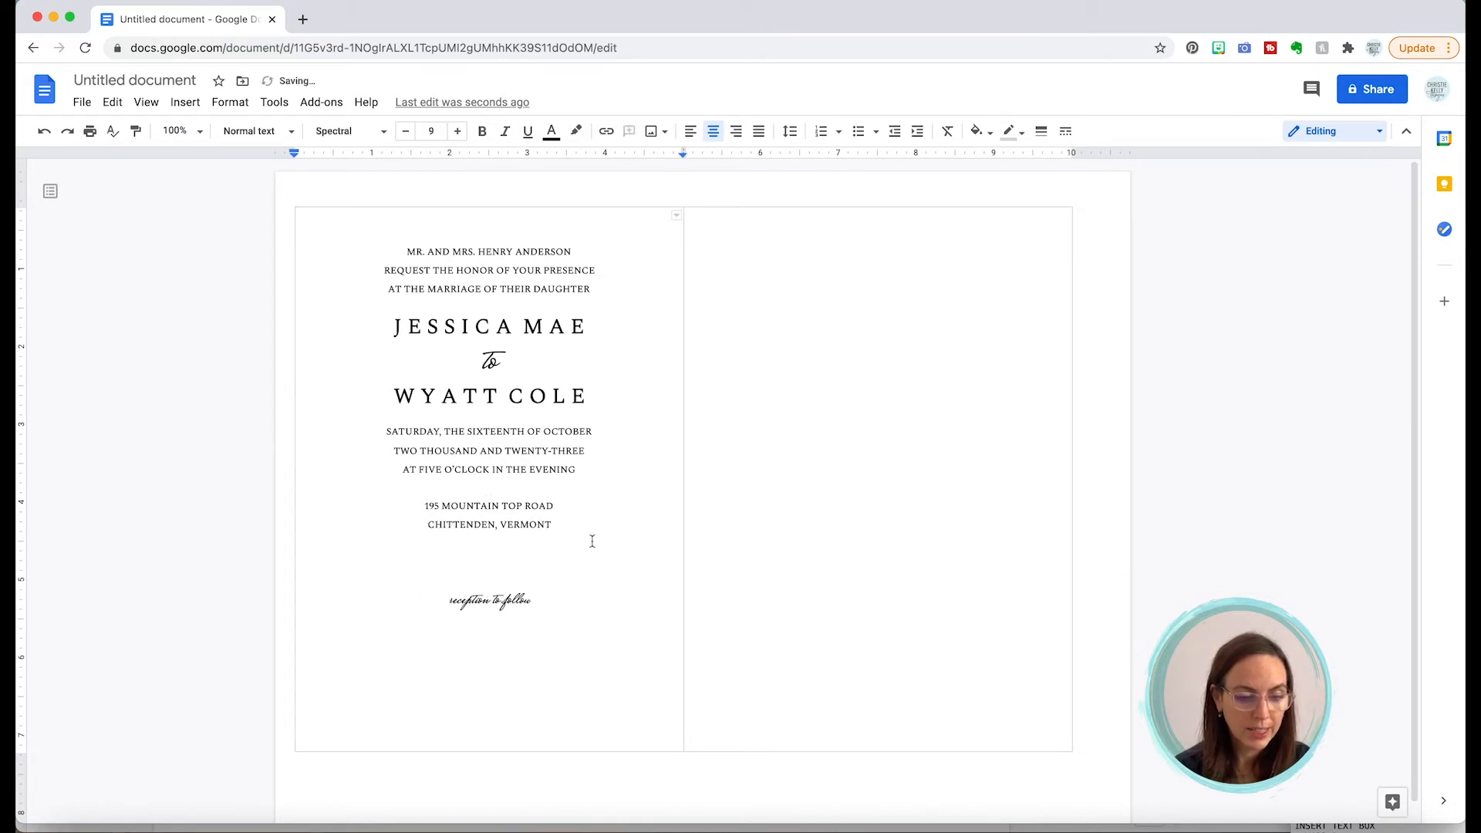
key("super+v")
key("super+shift+l")
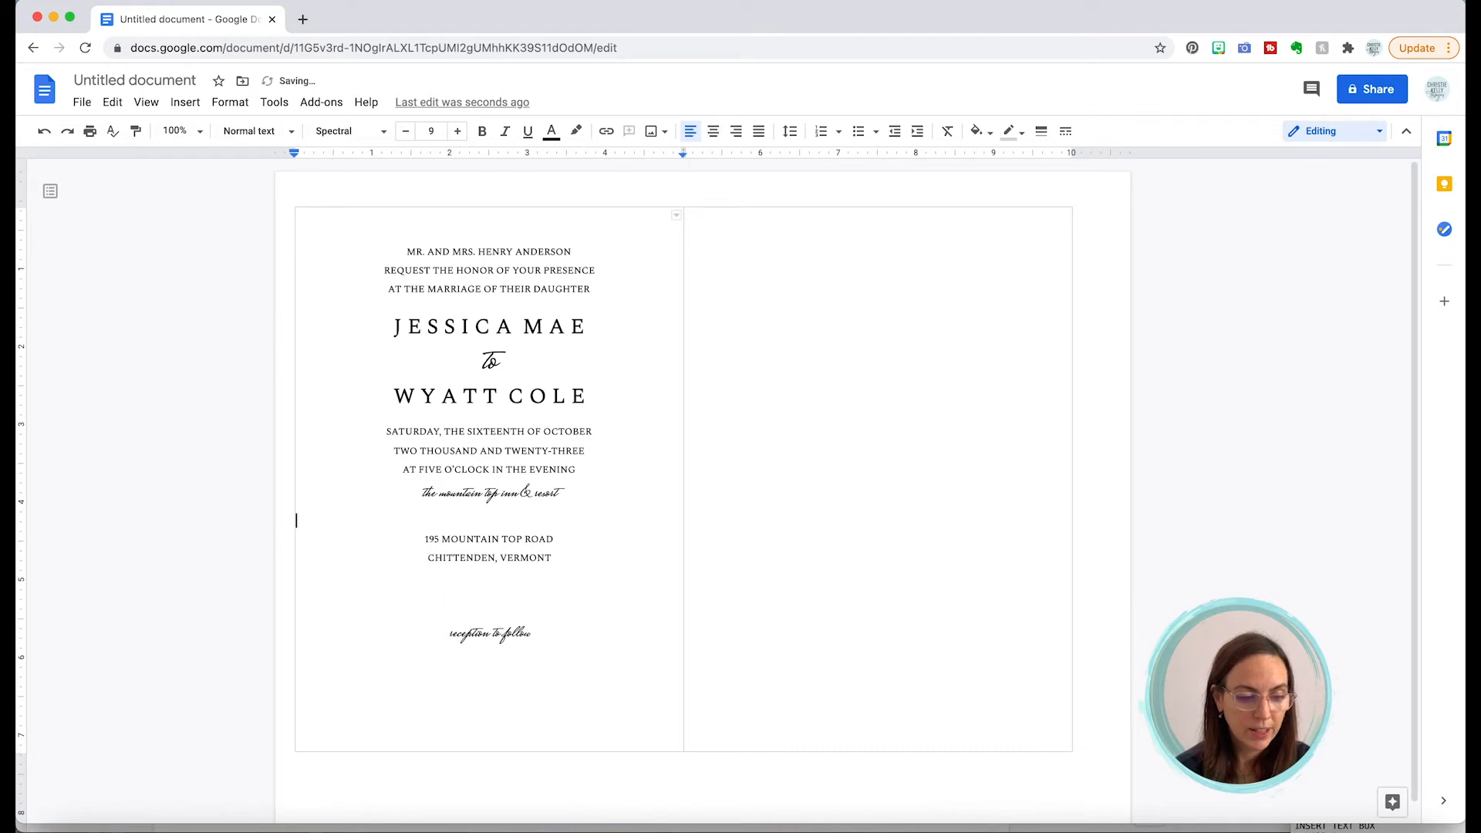
key("BackSpace")
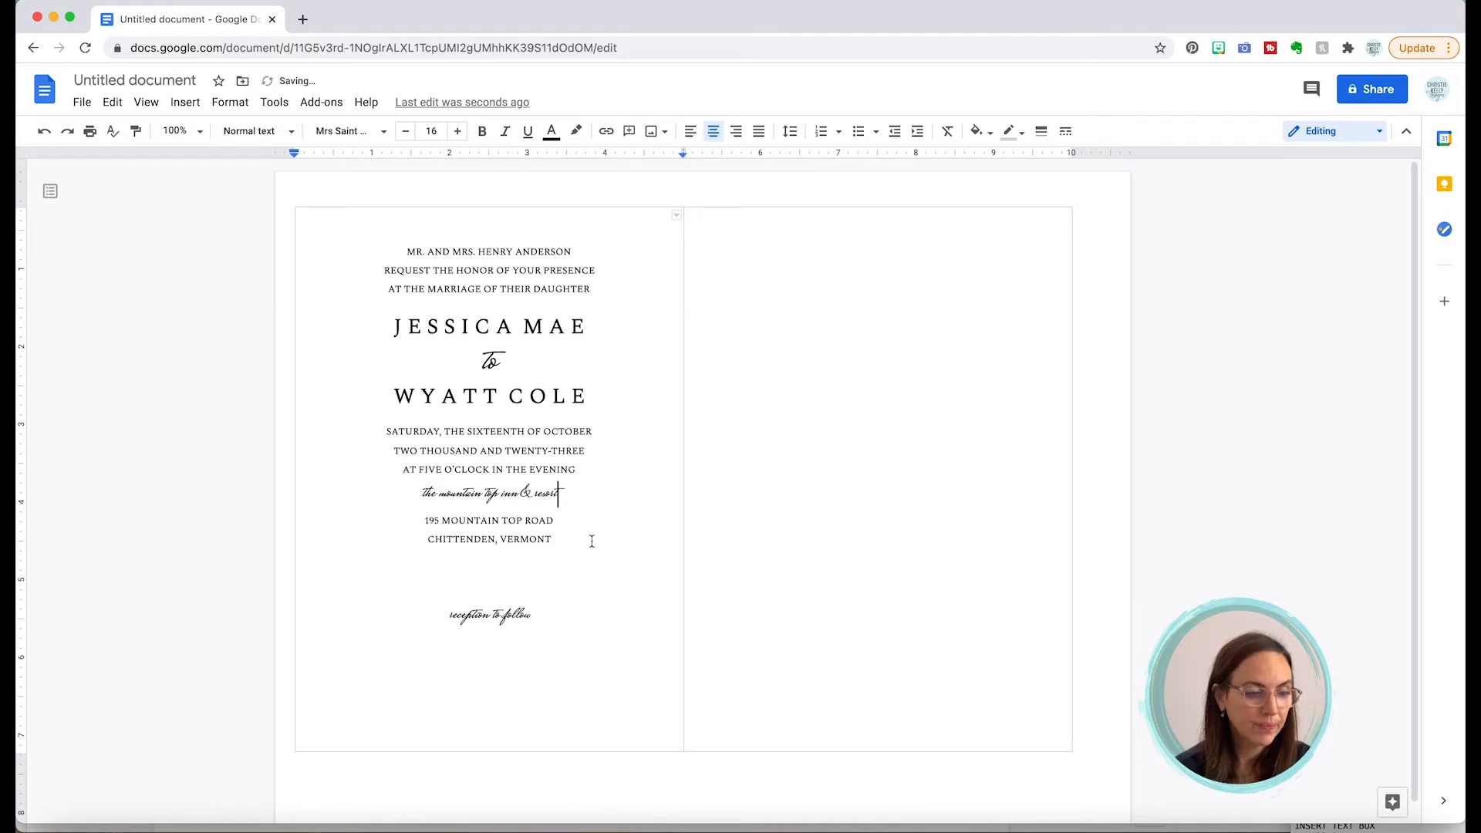
Step: Select the whole script venue line again
left_click(113, 103)
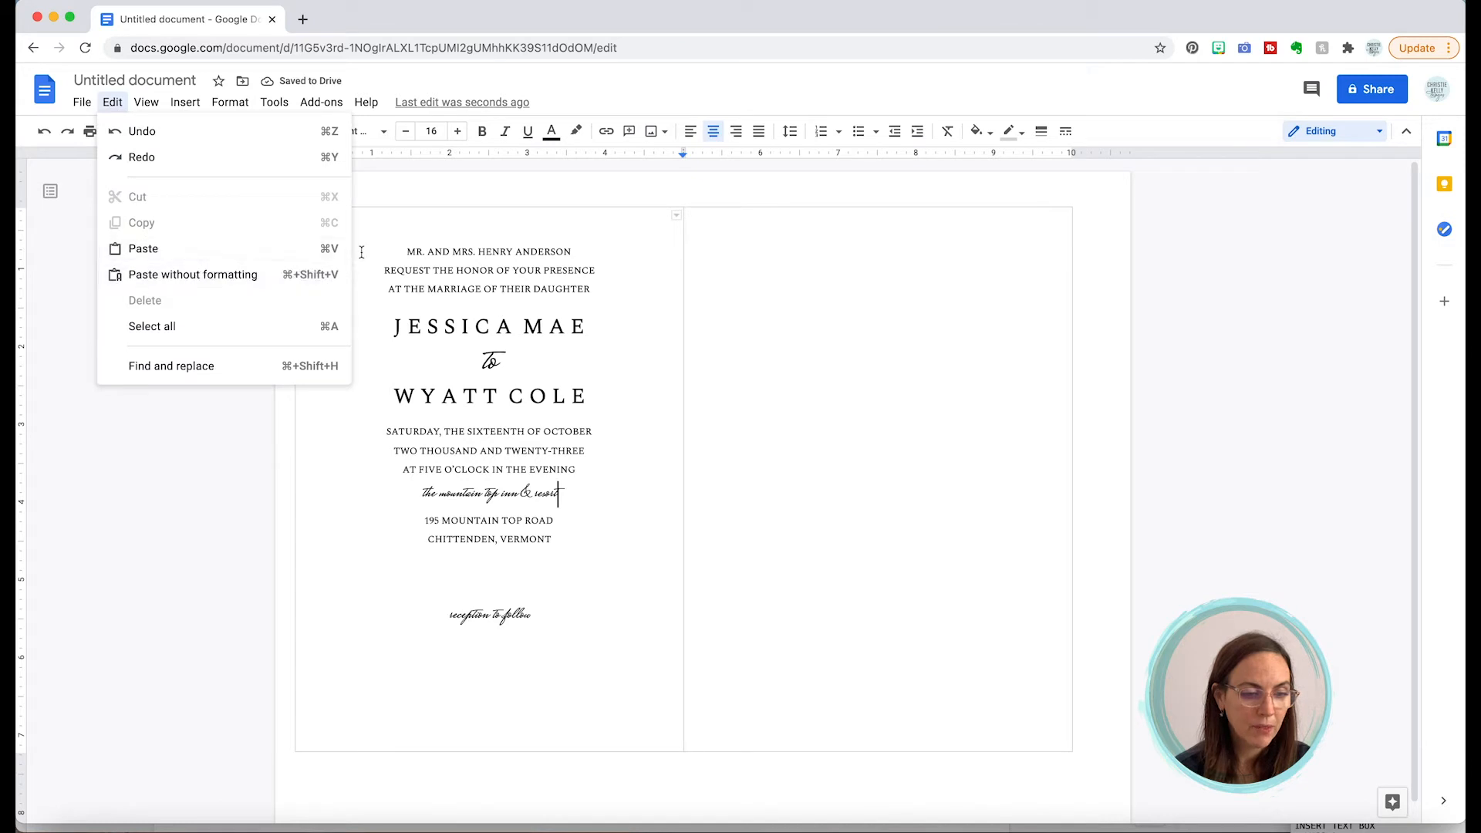
double_click(622, 406)
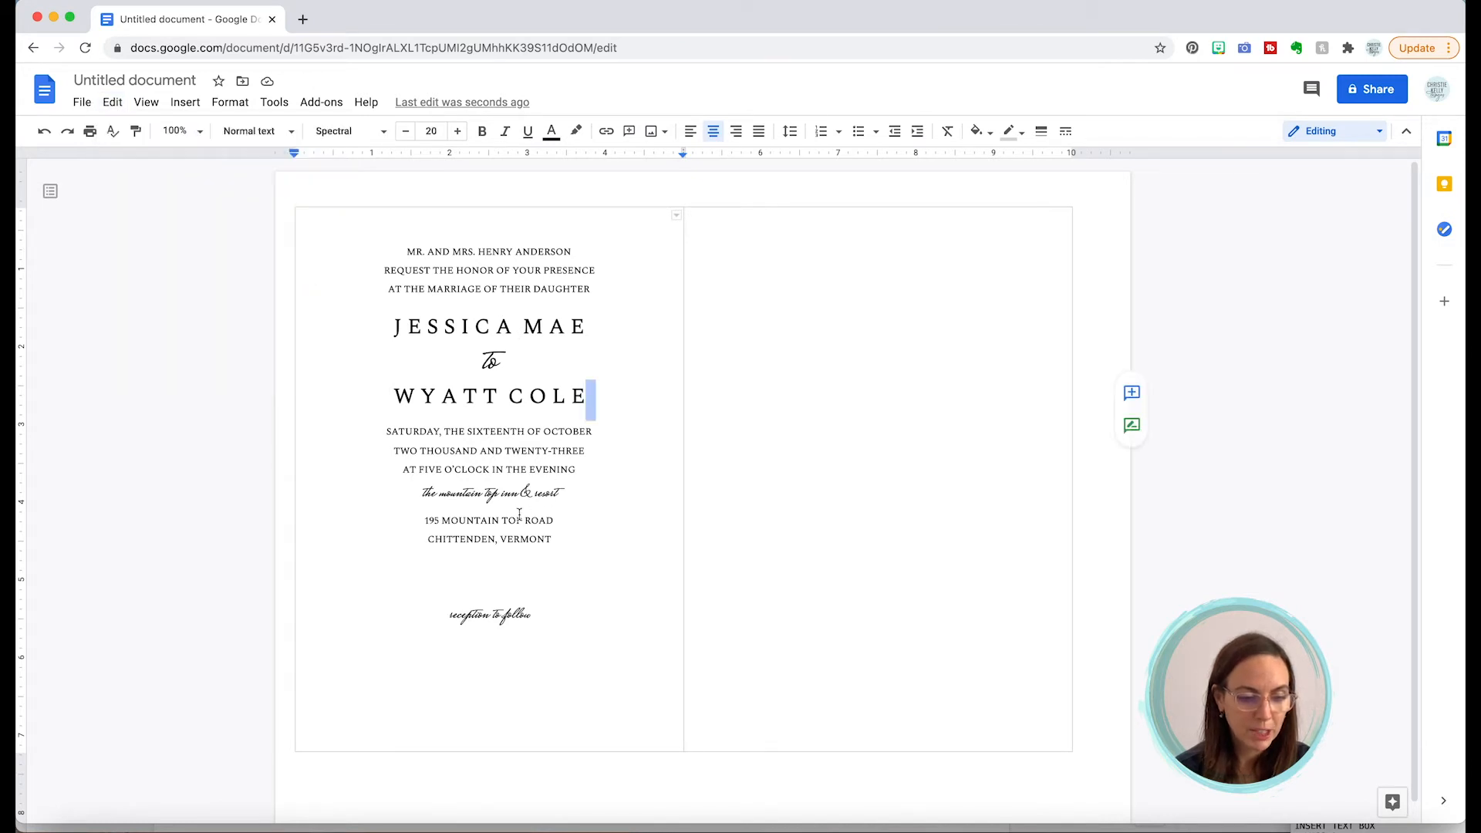
left_click(498, 493)
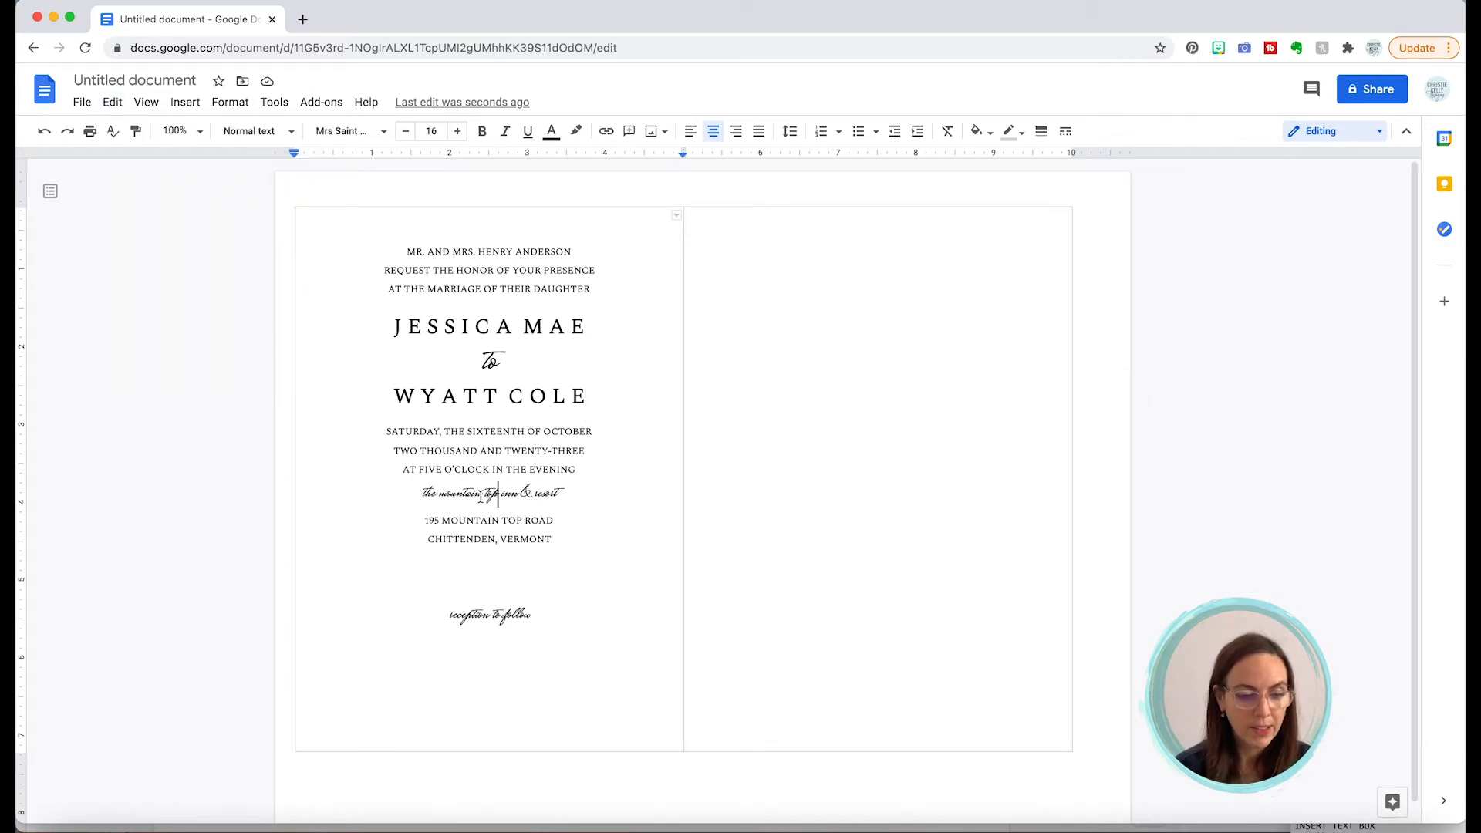
triple_click(482, 494)
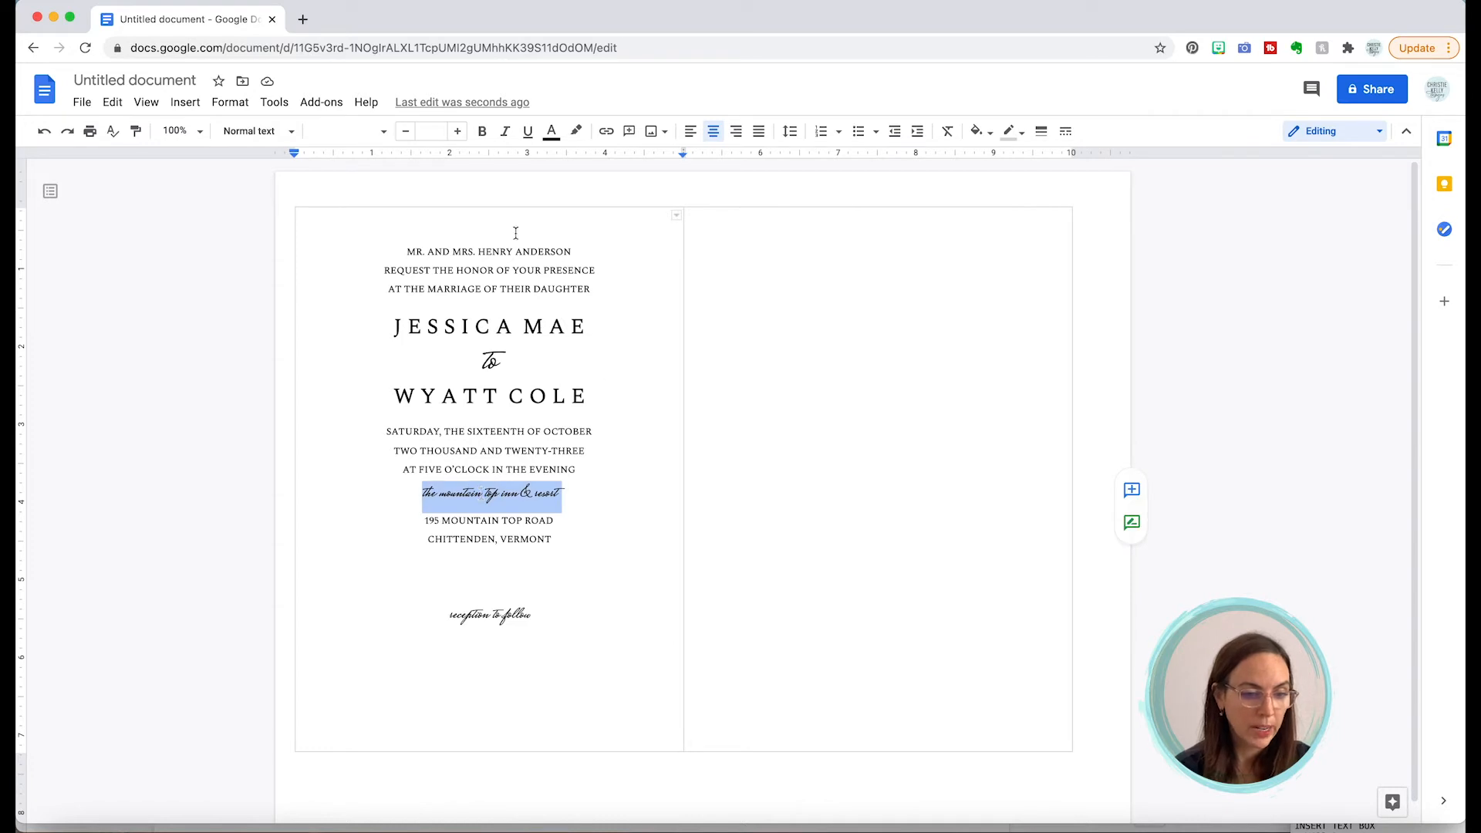
Step: Resize the venue line to 20 pt, going up to 24 then down, and reselect it
left_click(432, 131)
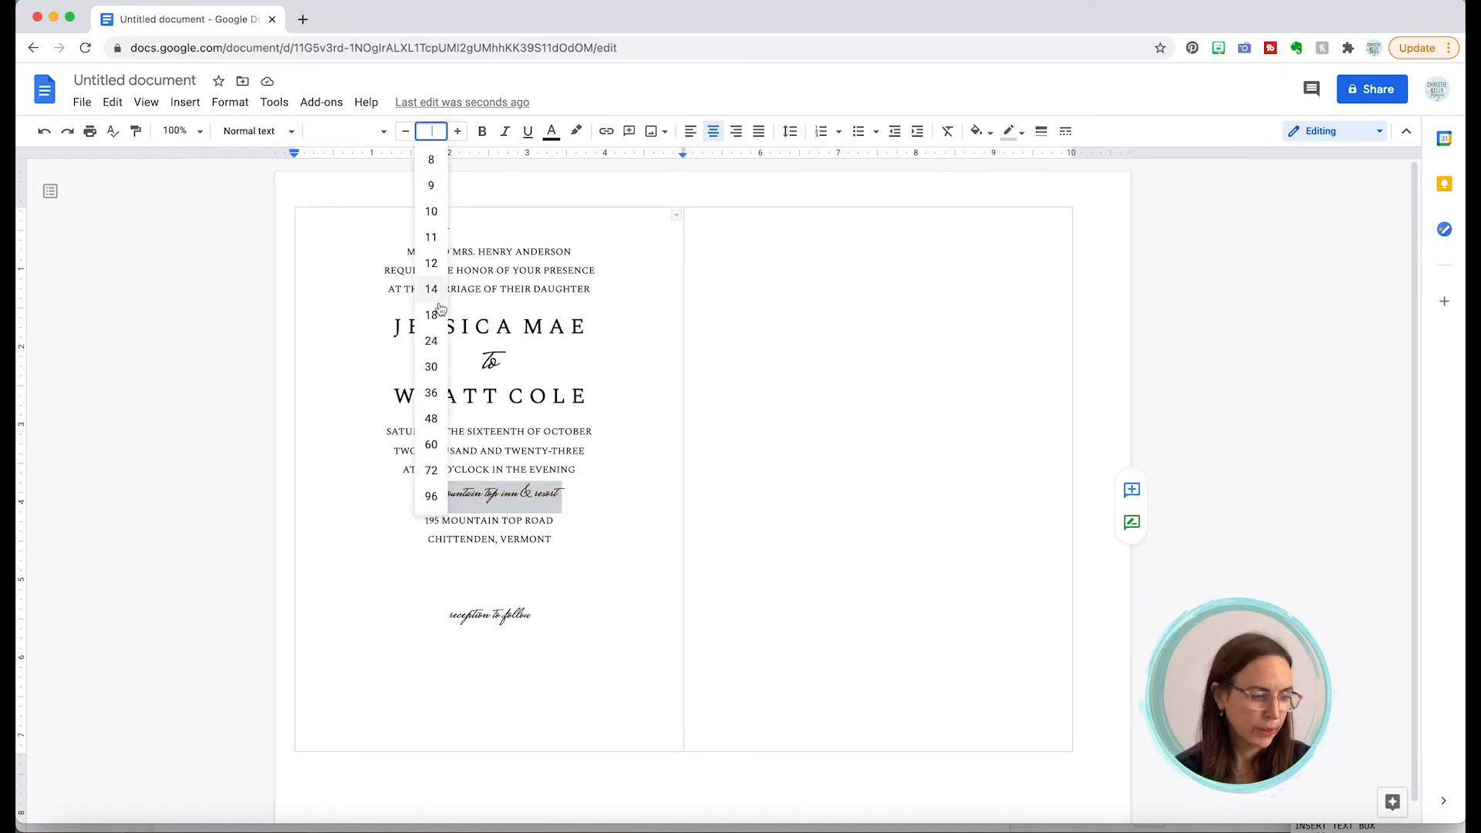
left_click(432, 339)
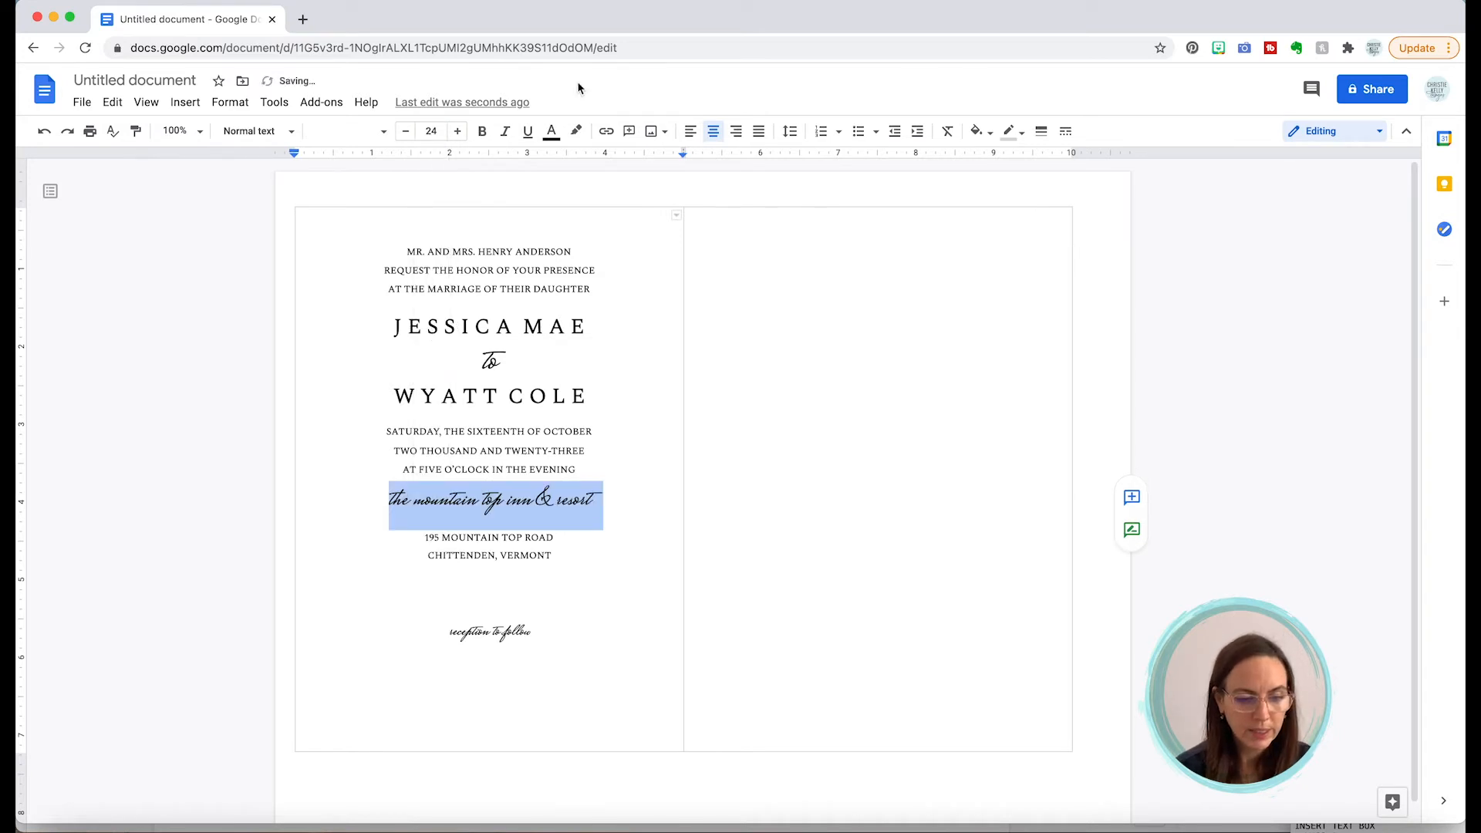
left_click(405, 133)
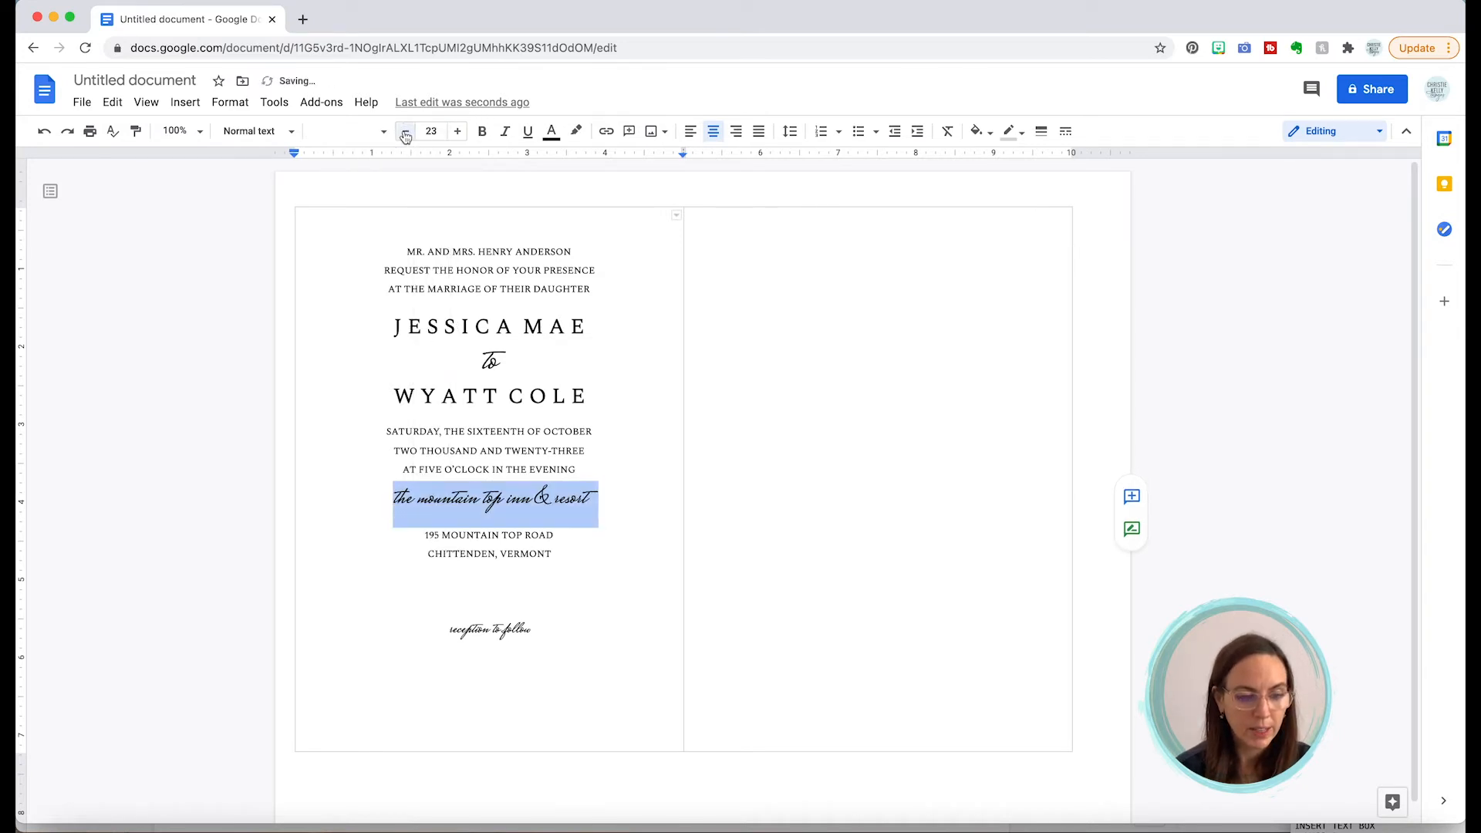
left_click(405, 133)
left_click(404, 133)
left_click(405, 133)
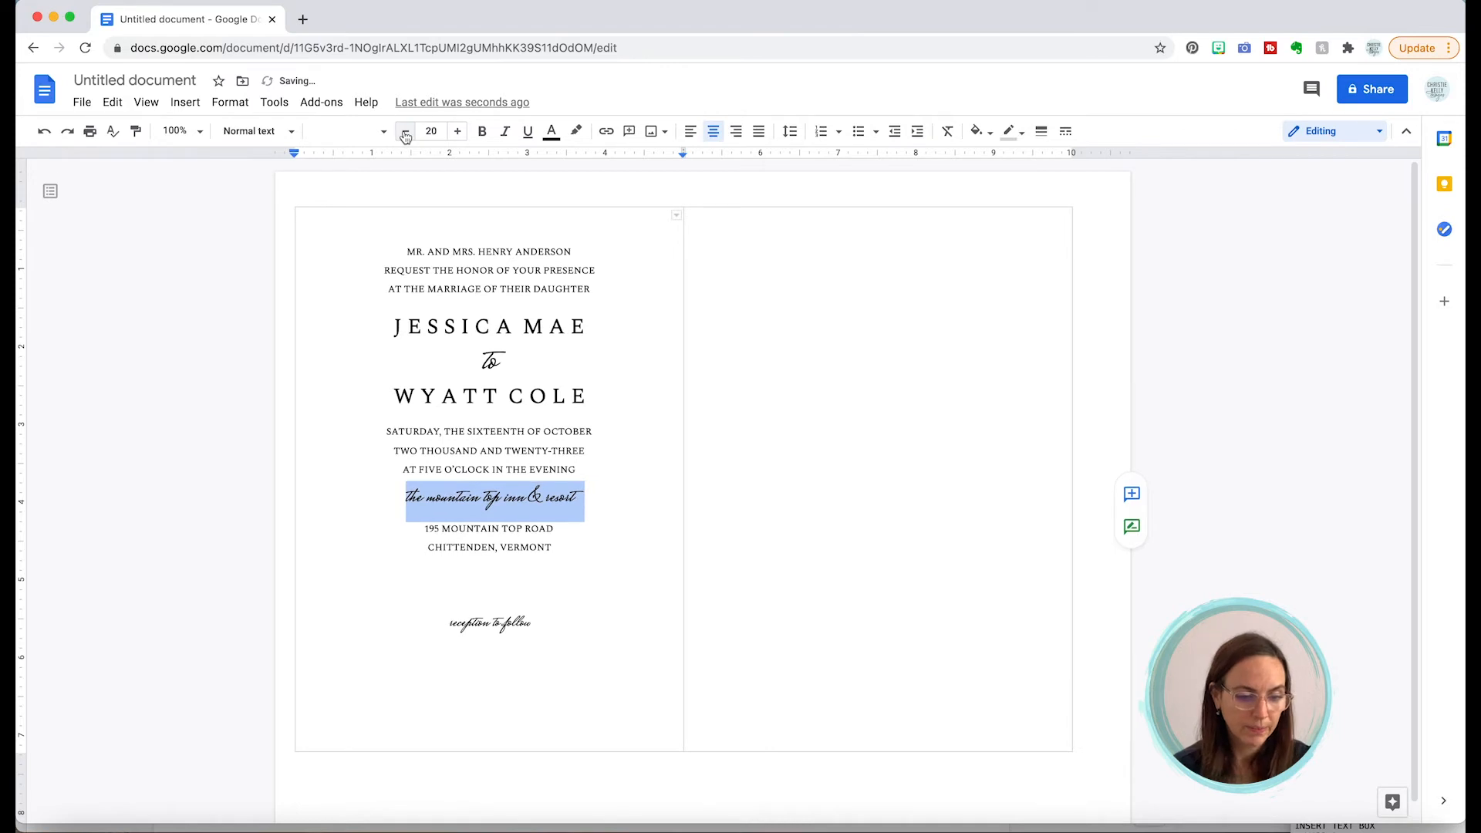
left_click(550, 501)
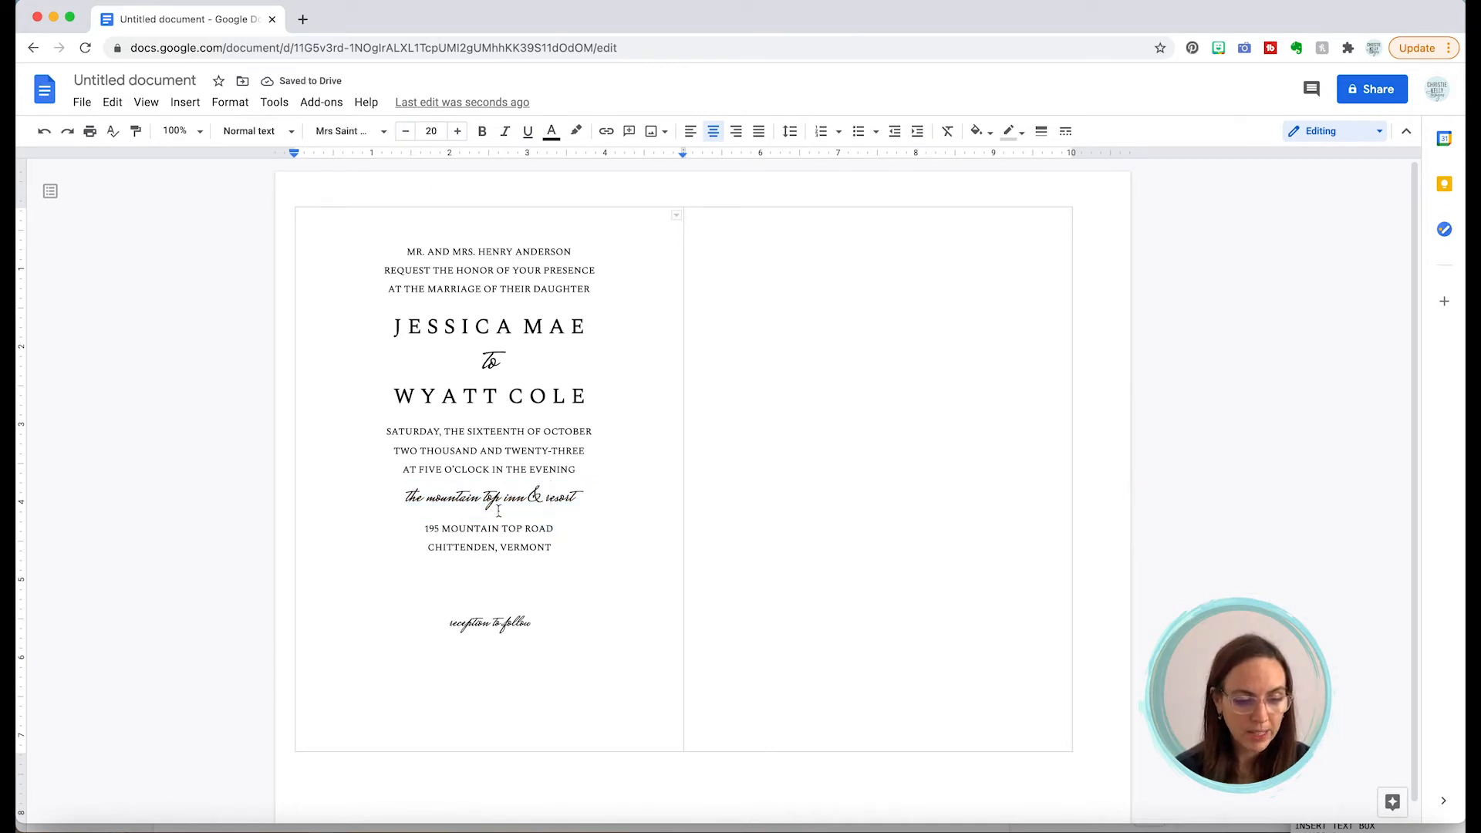
triple_click(513, 529)
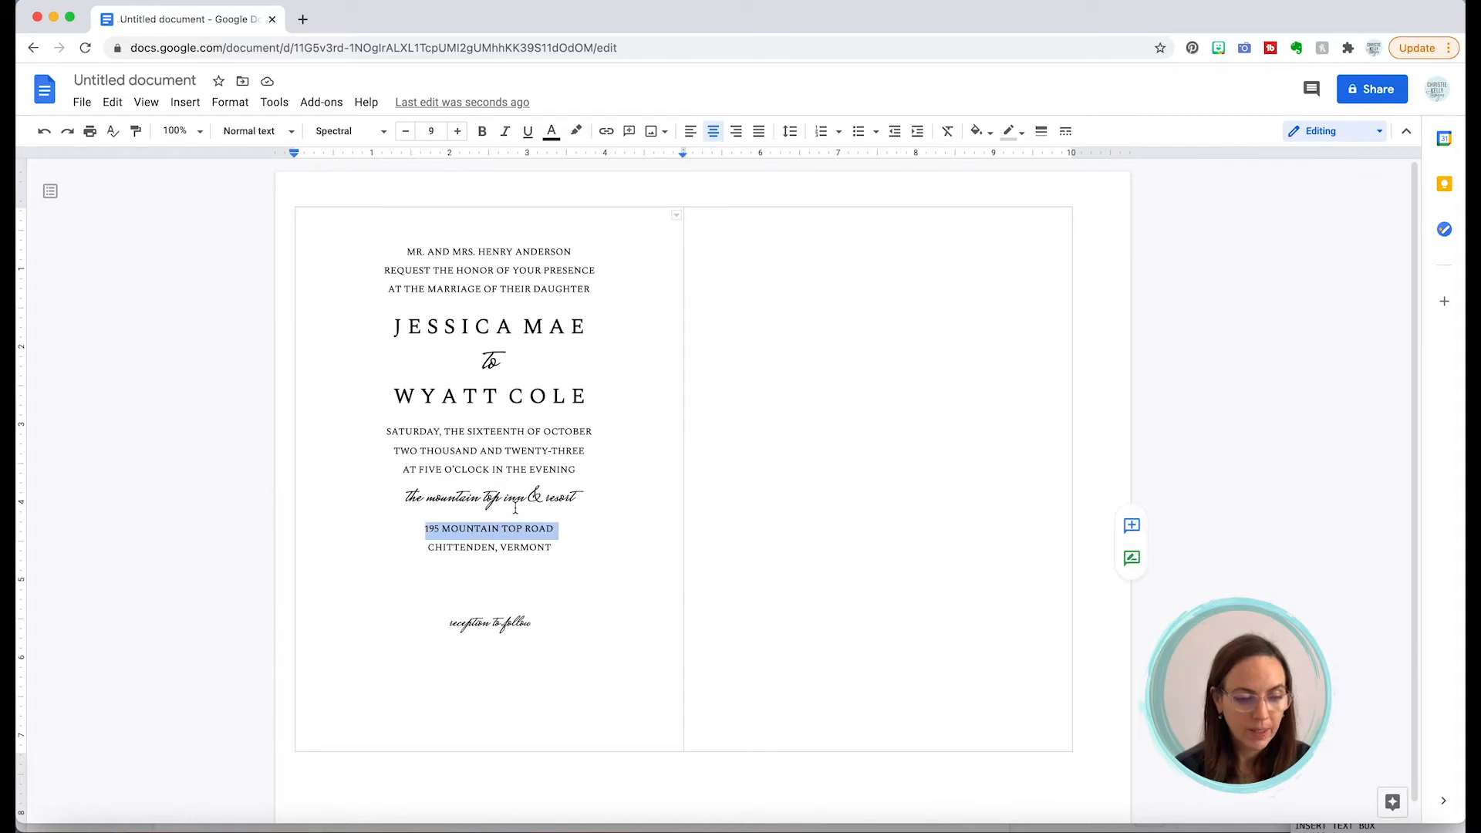
triple_click(515, 496)
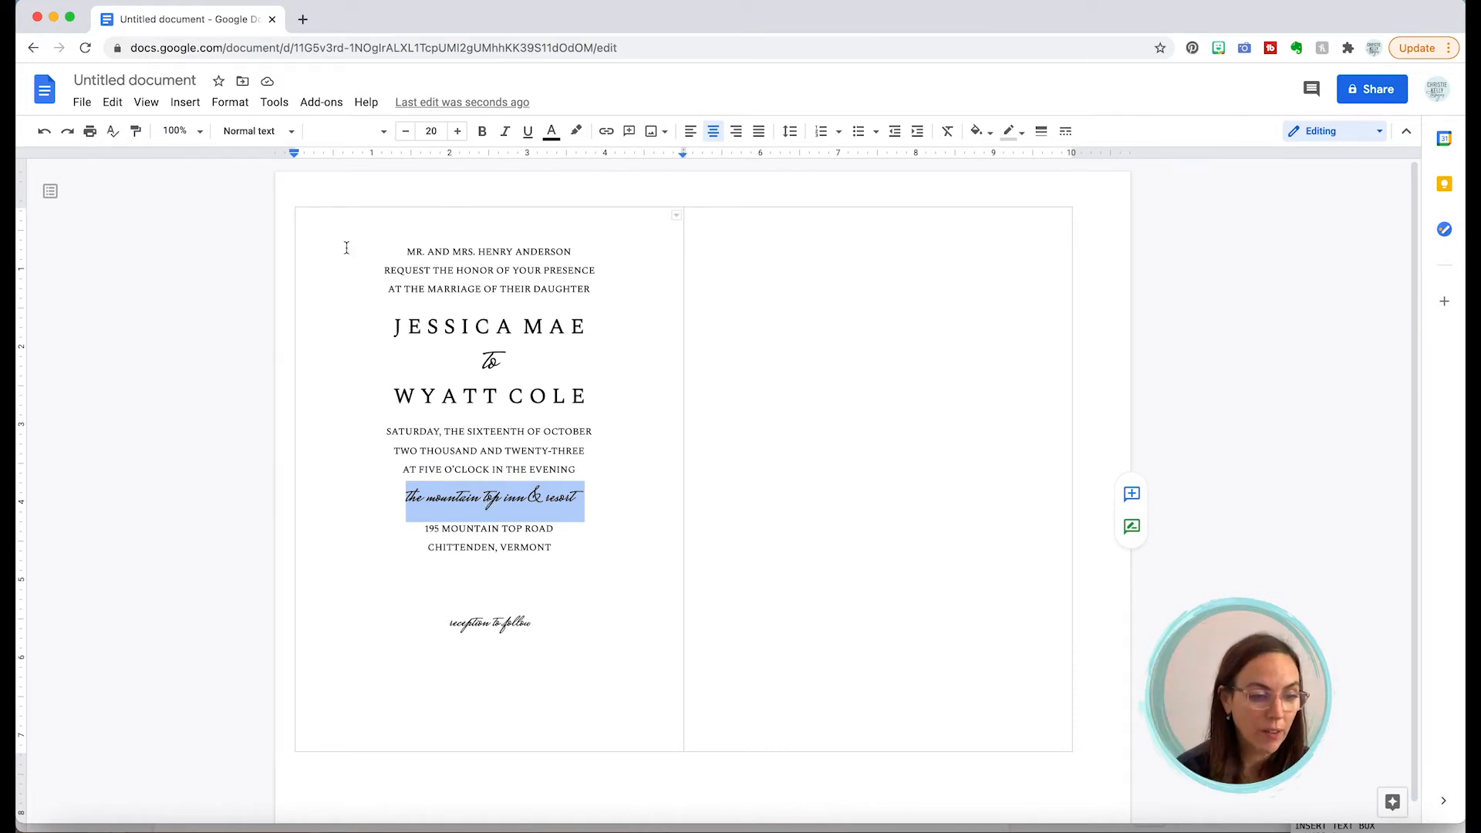
Step: Set the venue line's custom line spacing to 0.5
left_click(230, 102)
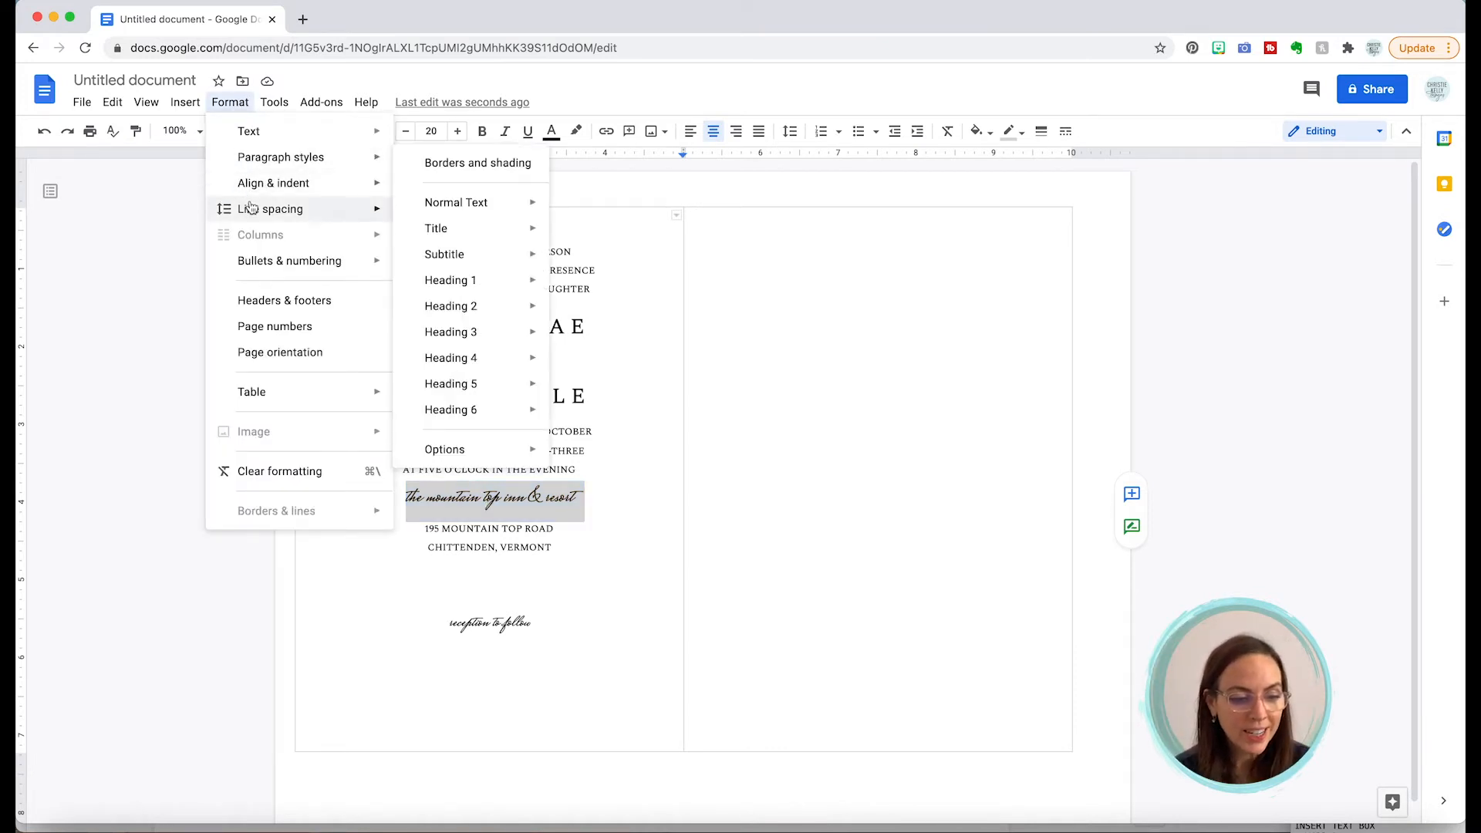
mouse_move(255, 209)
left_click(458, 424)
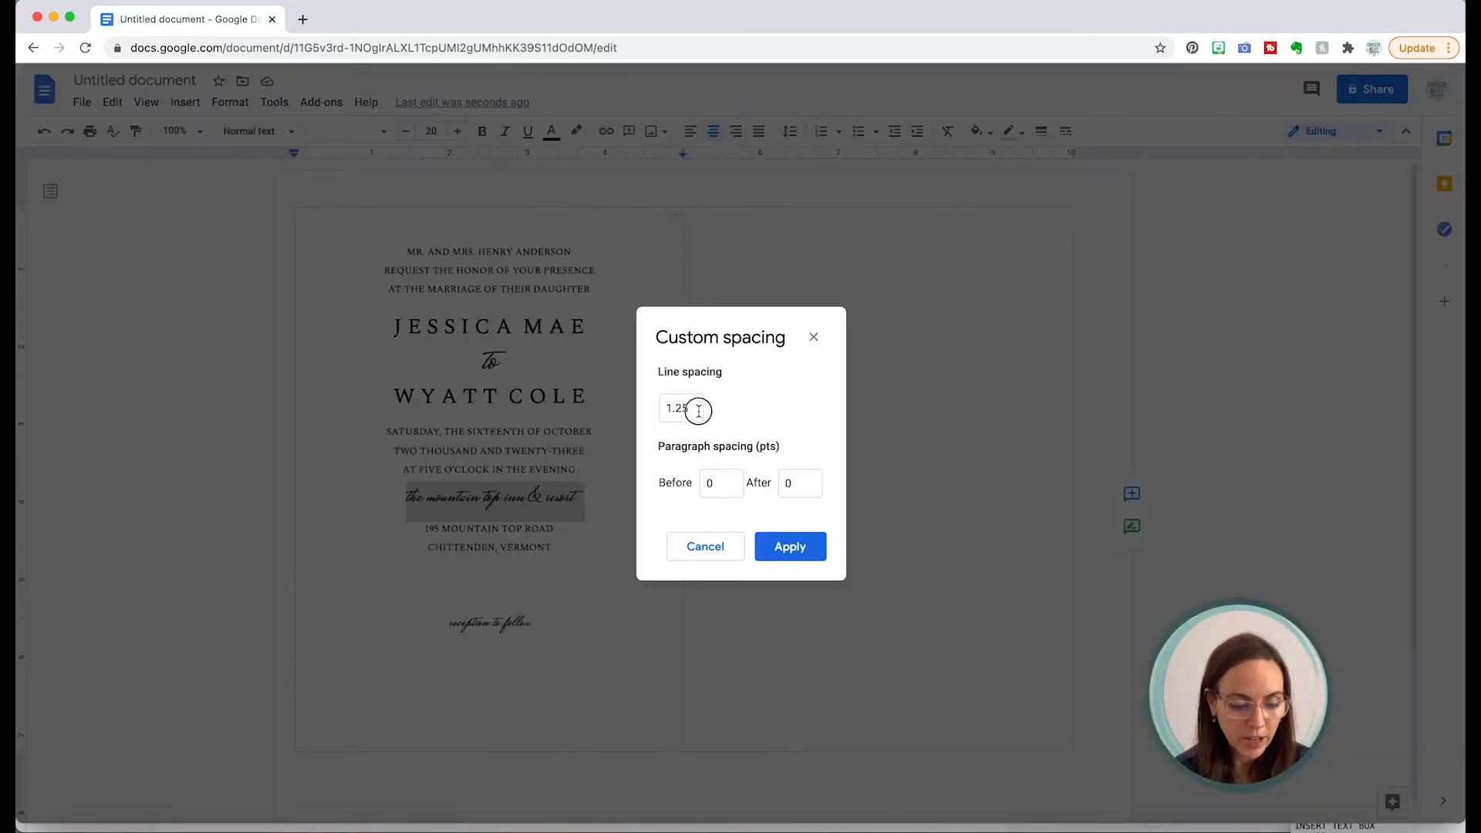
left_click_drag(694, 407, 634, 410)
type(".5")
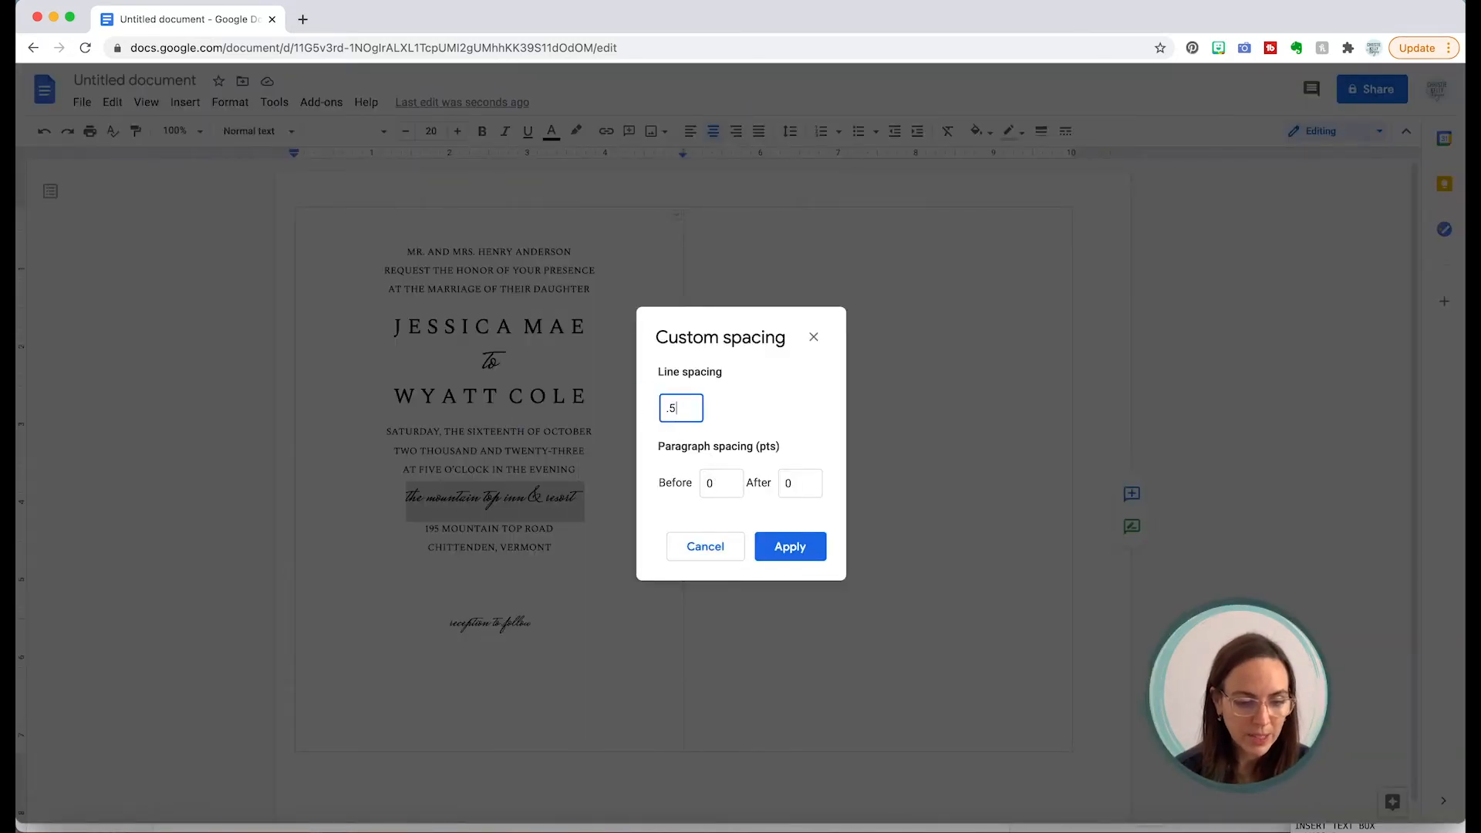
left_click(799, 544)
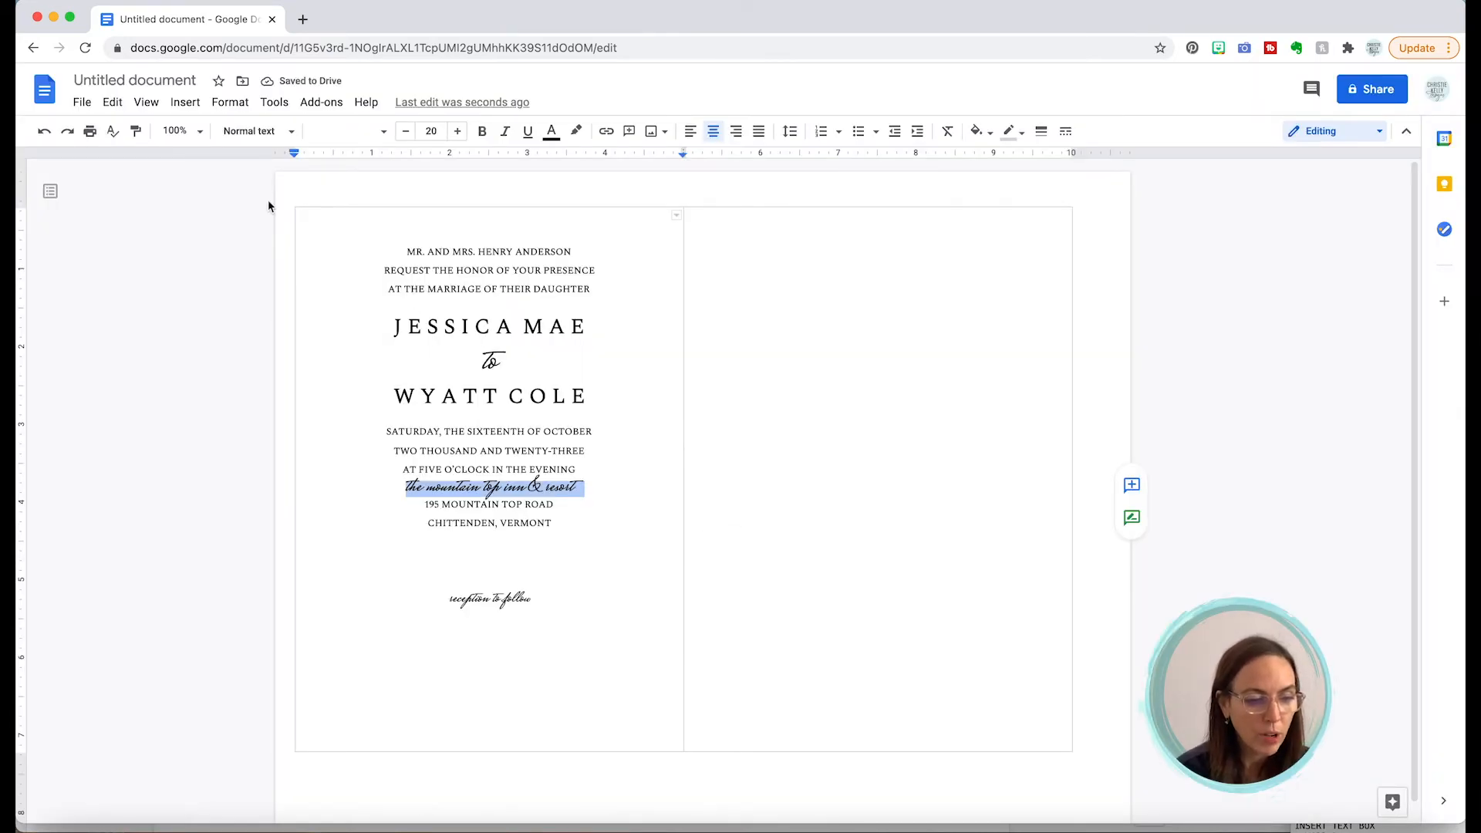
Step: Loosen the venue line's spacing to 0.75
left_click(230, 102)
mouse_move(251, 203)
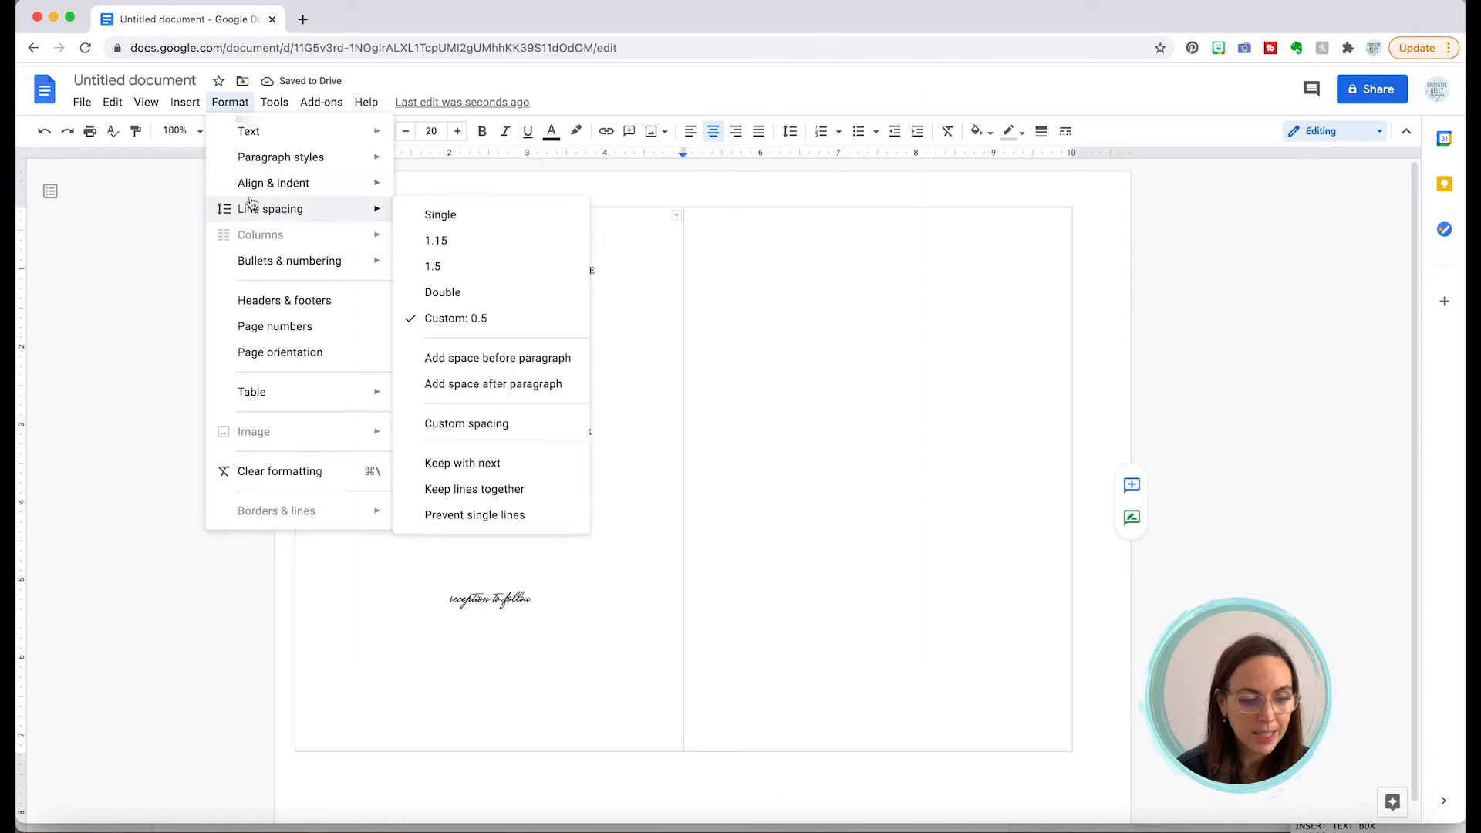
left_click(486, 424)
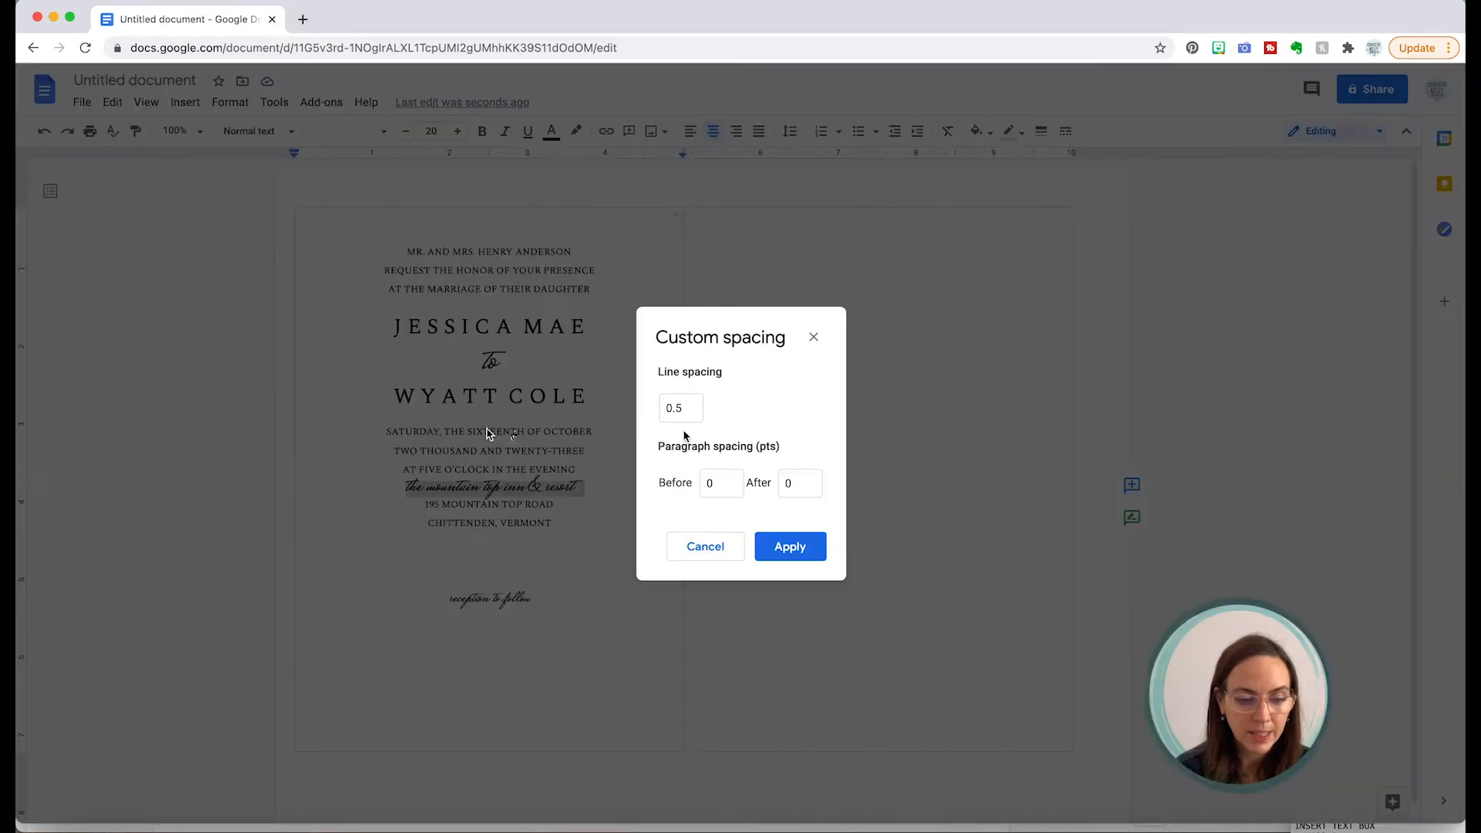
left_click(676, 409)
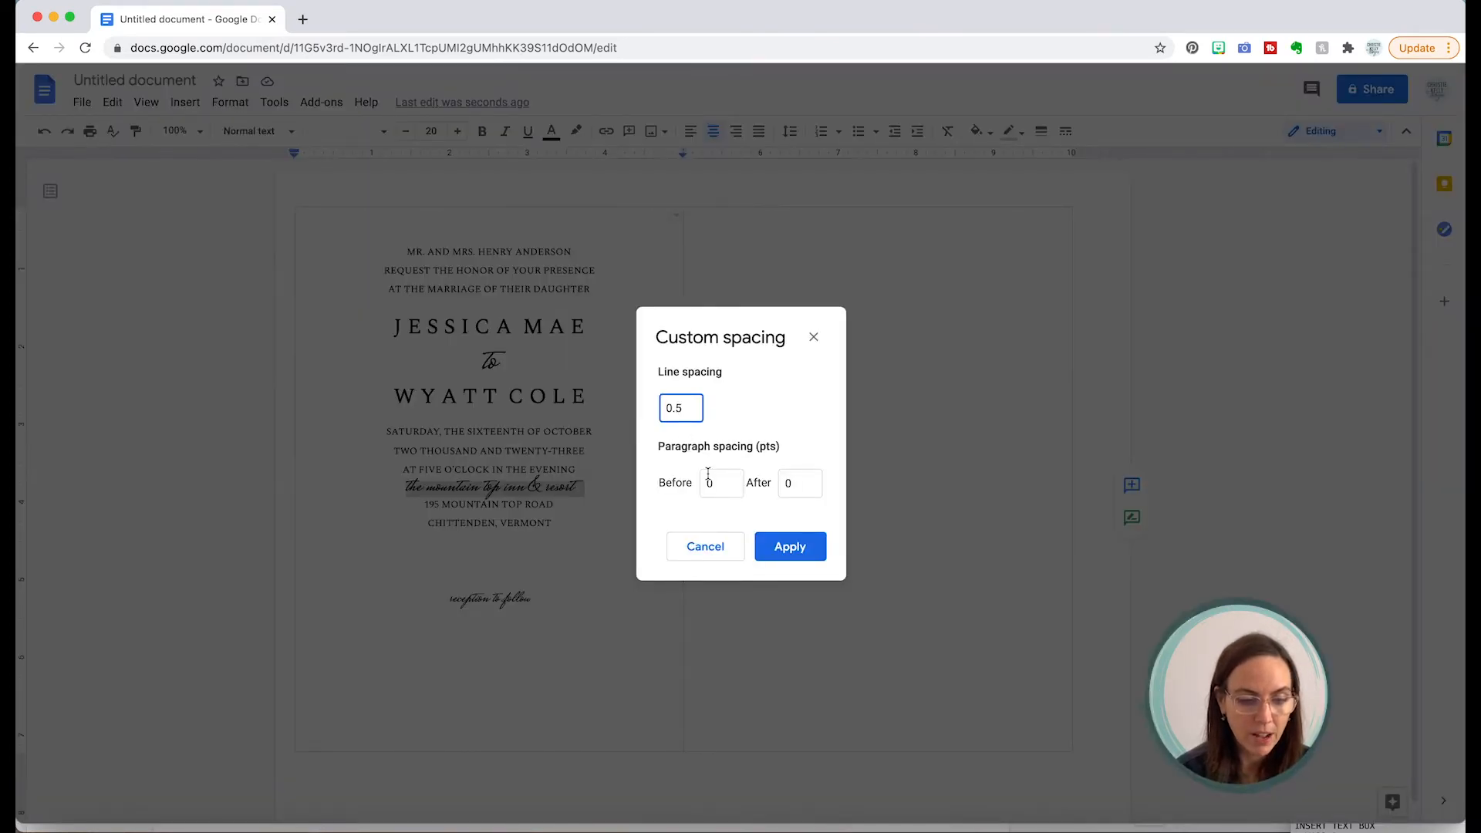
type("7")
left_click(790, 547)
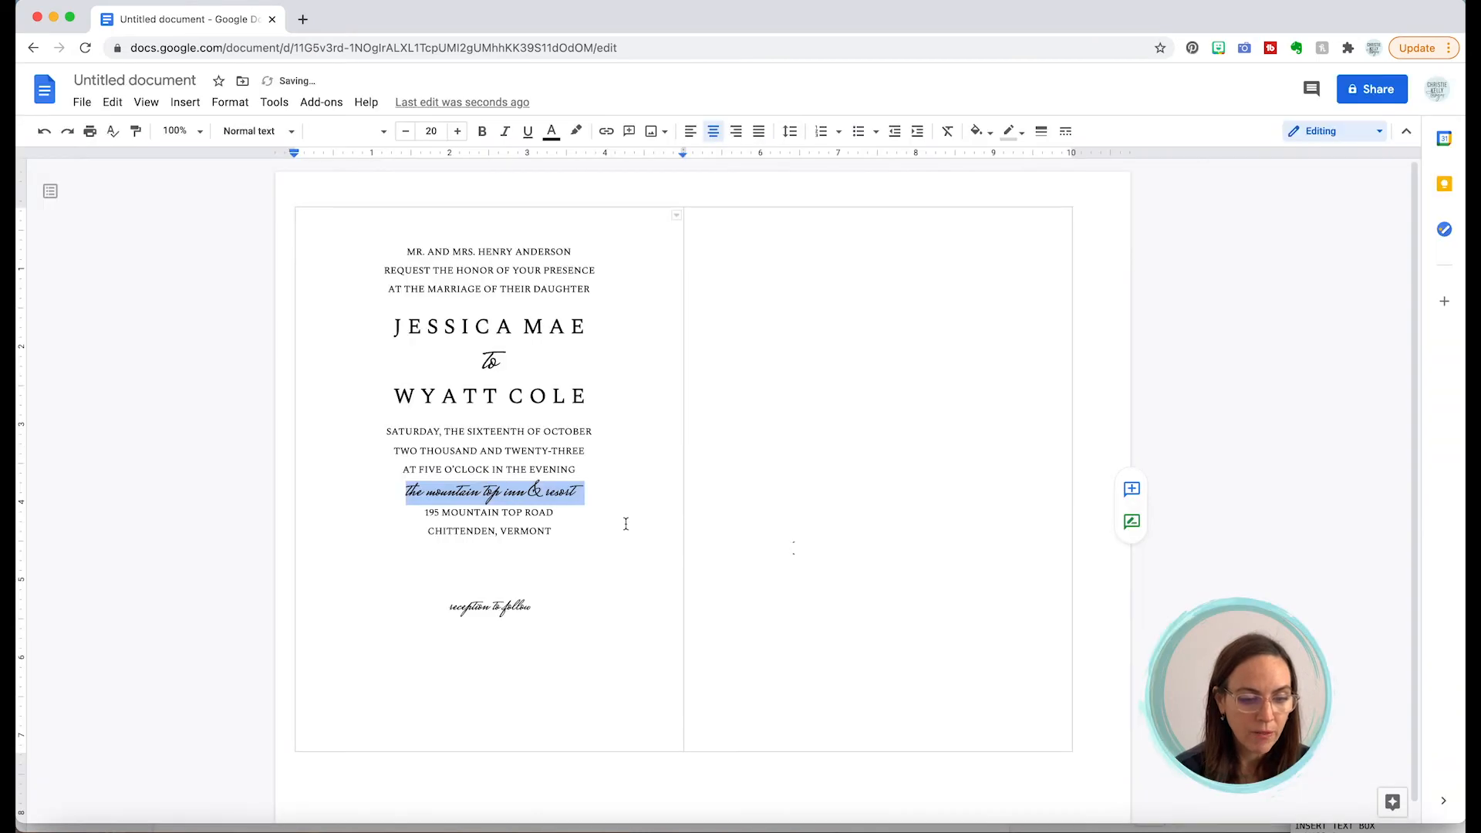
left_click(628, 519)
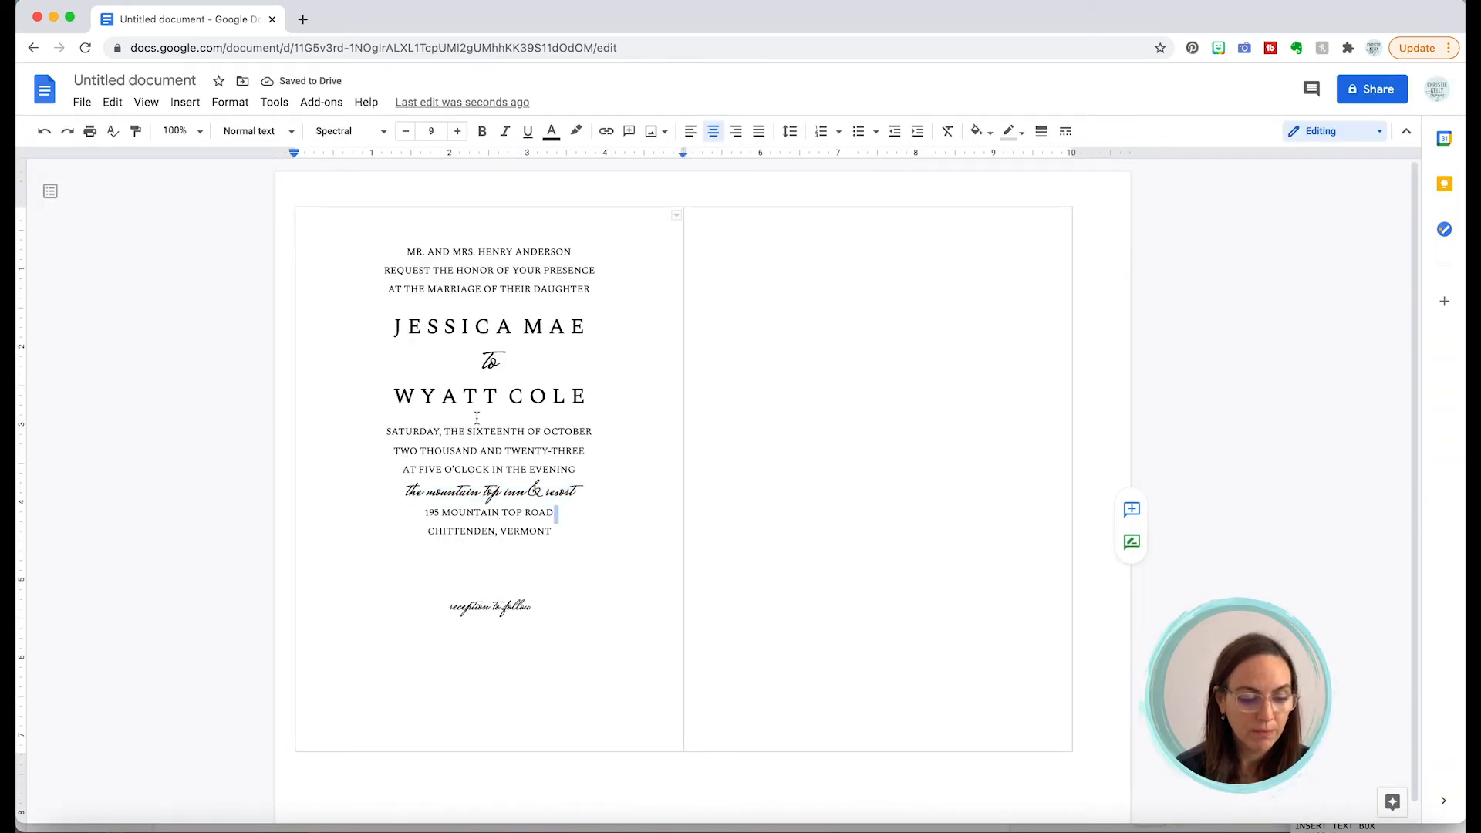
Step: Add 10 pt of space before the venue line via Custom spacing
left_click(479, 491)
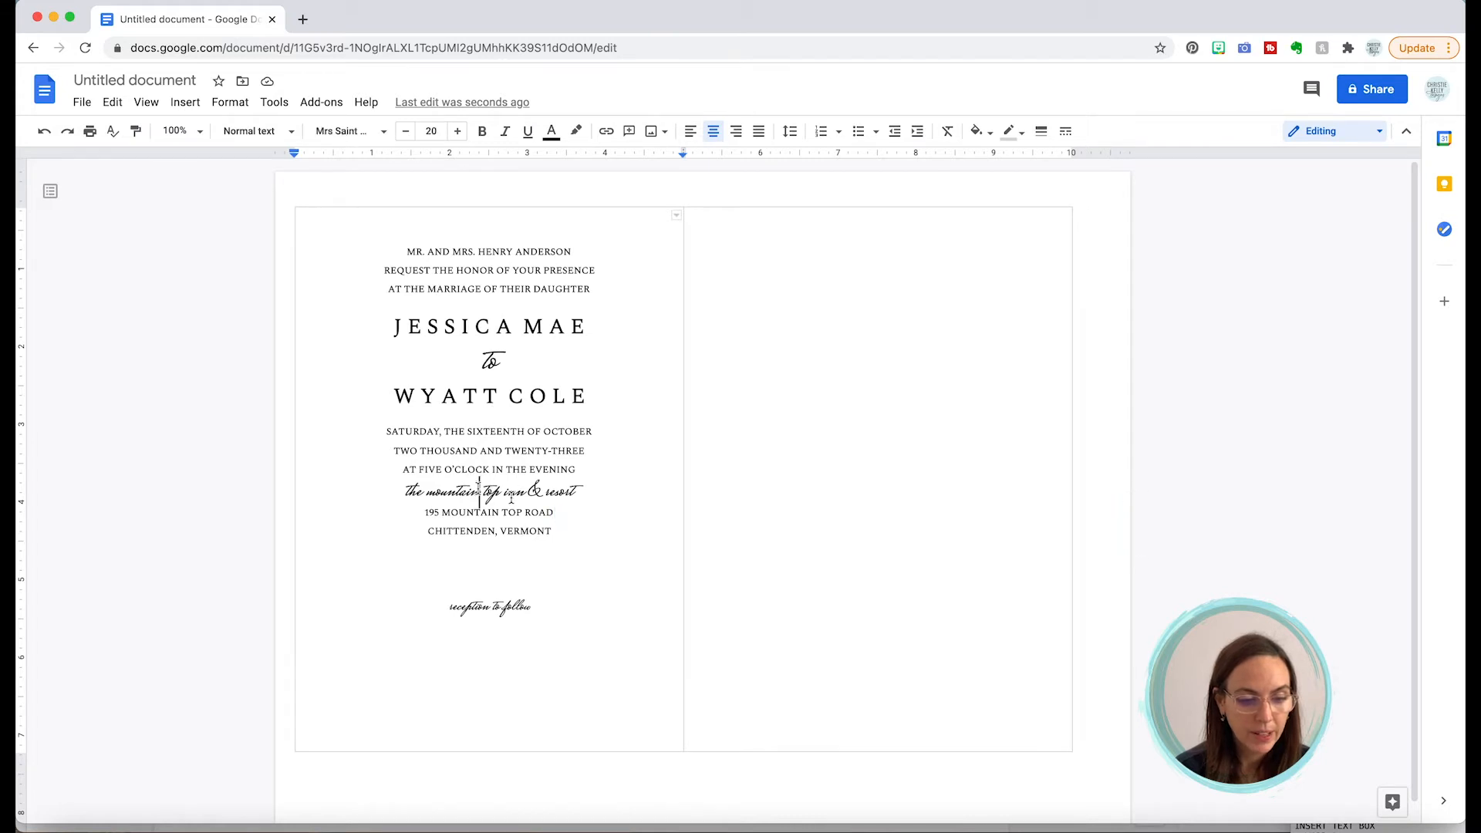
triple_click(479, 491)
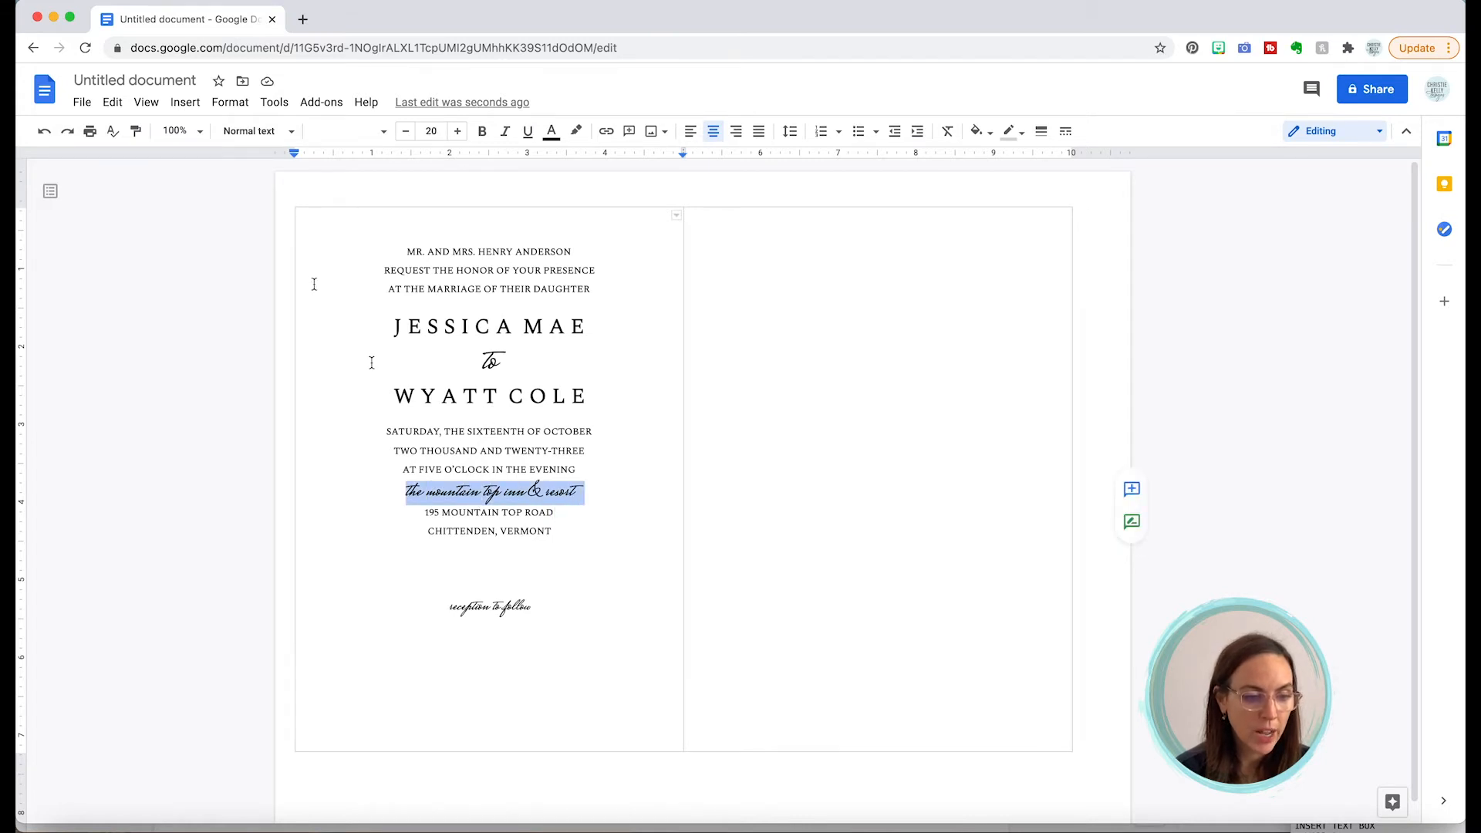
left_click(239, 107)
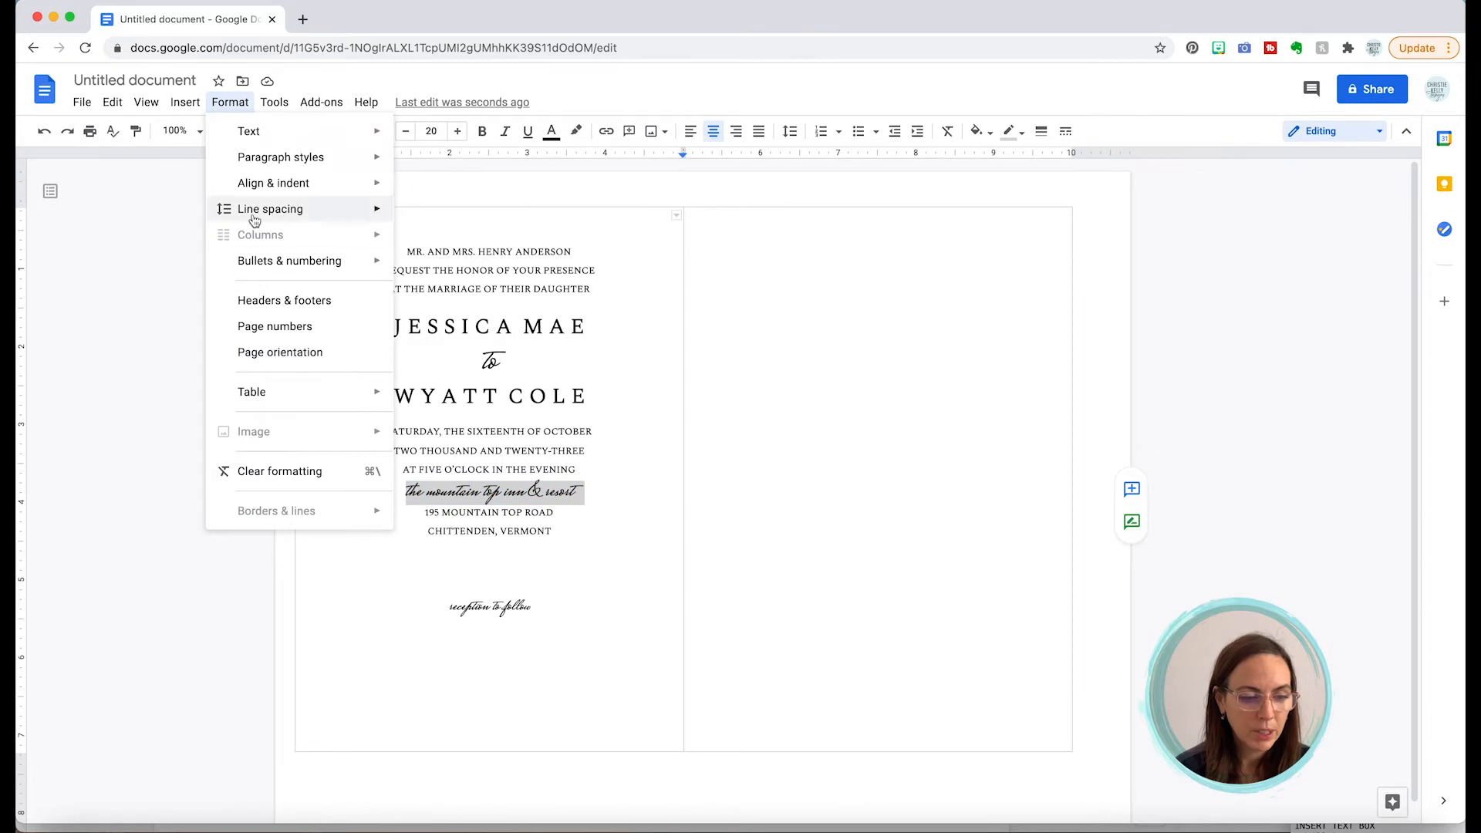
mouse_move(250, 211)
left_click(486, 423)
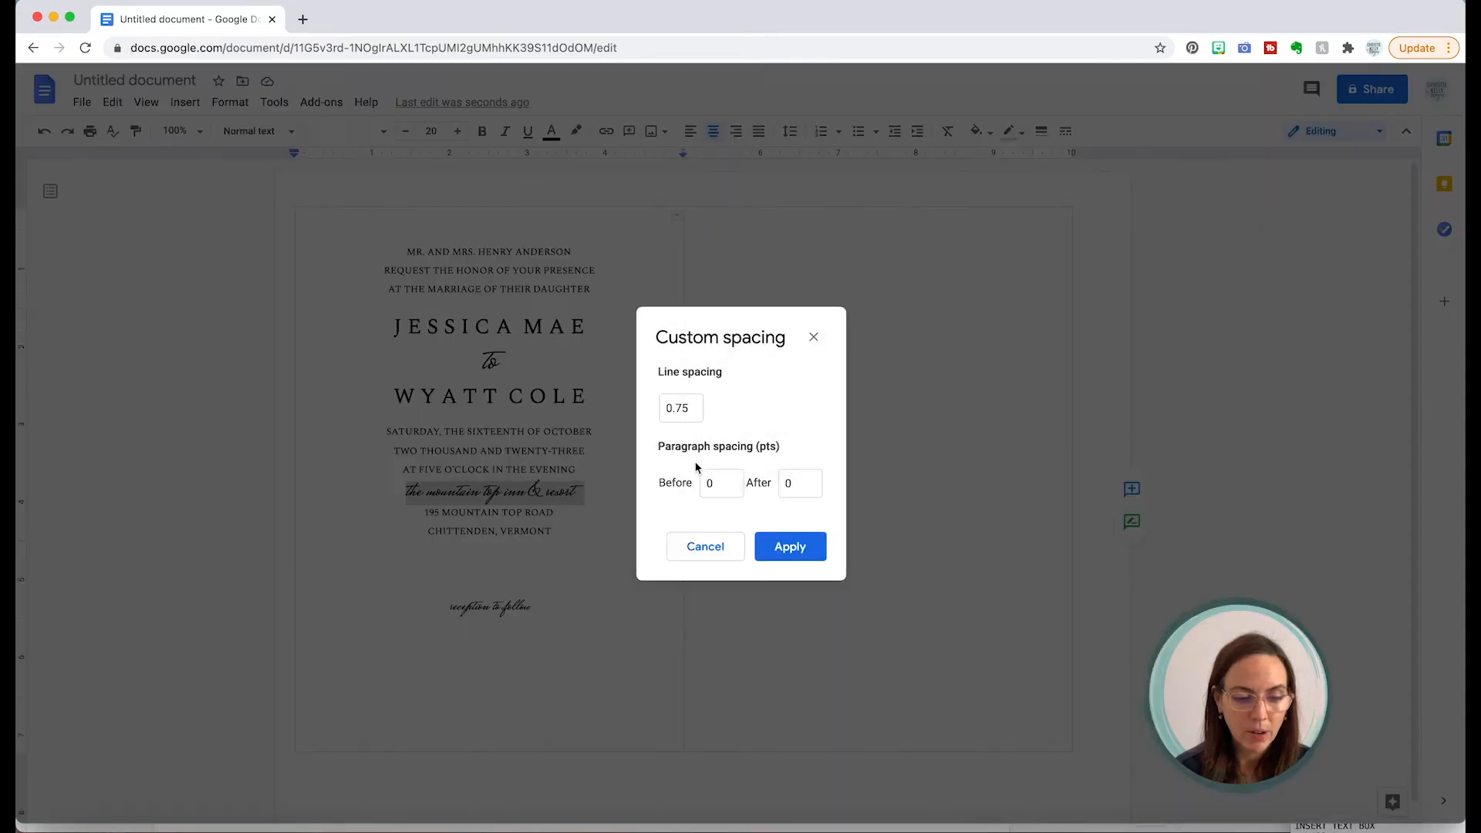
left_click(721, 484)
key("BackSpace")
type("10")
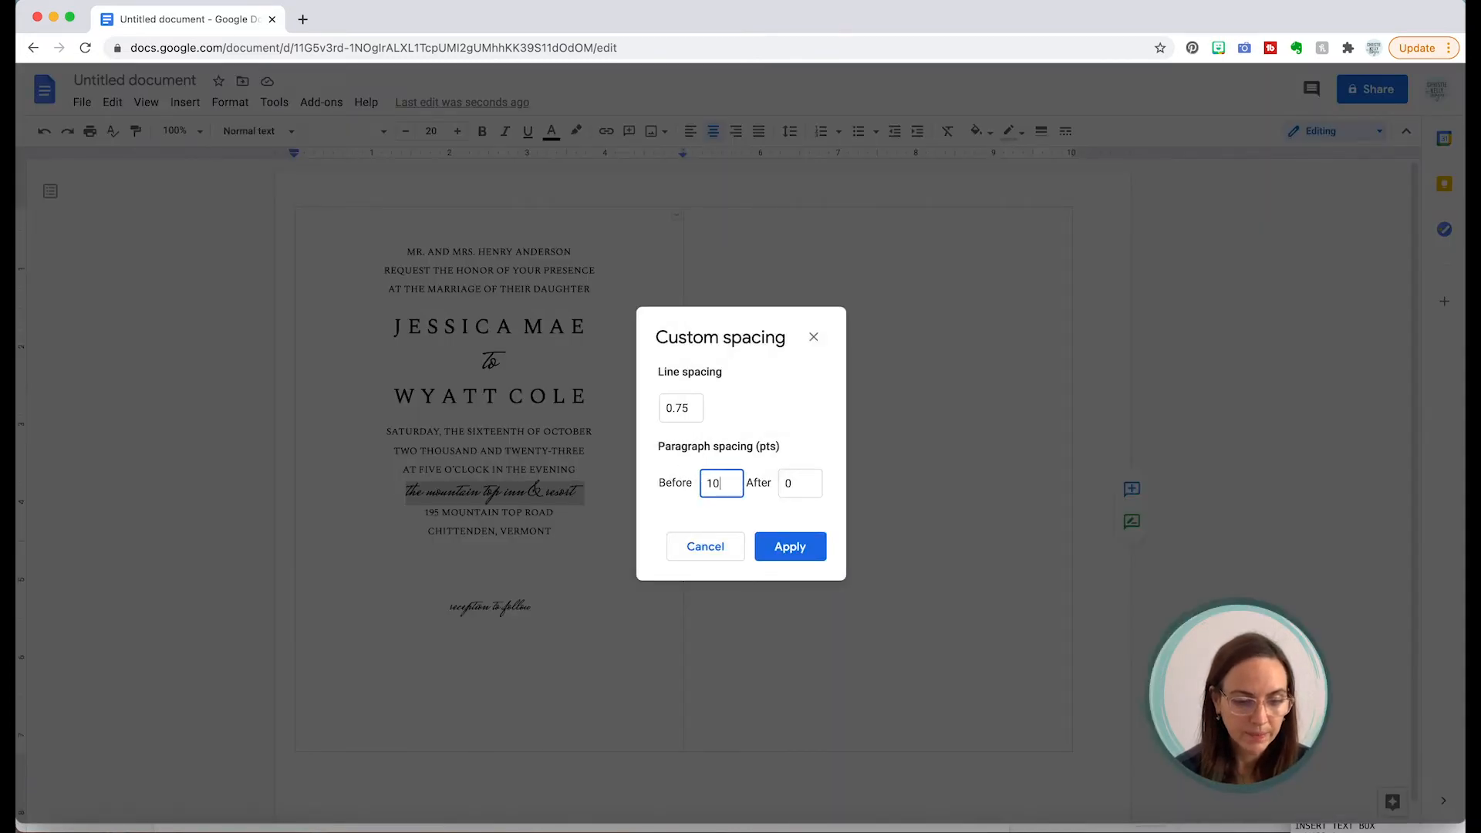
left_click(793, 549)
left_click(589, 528)
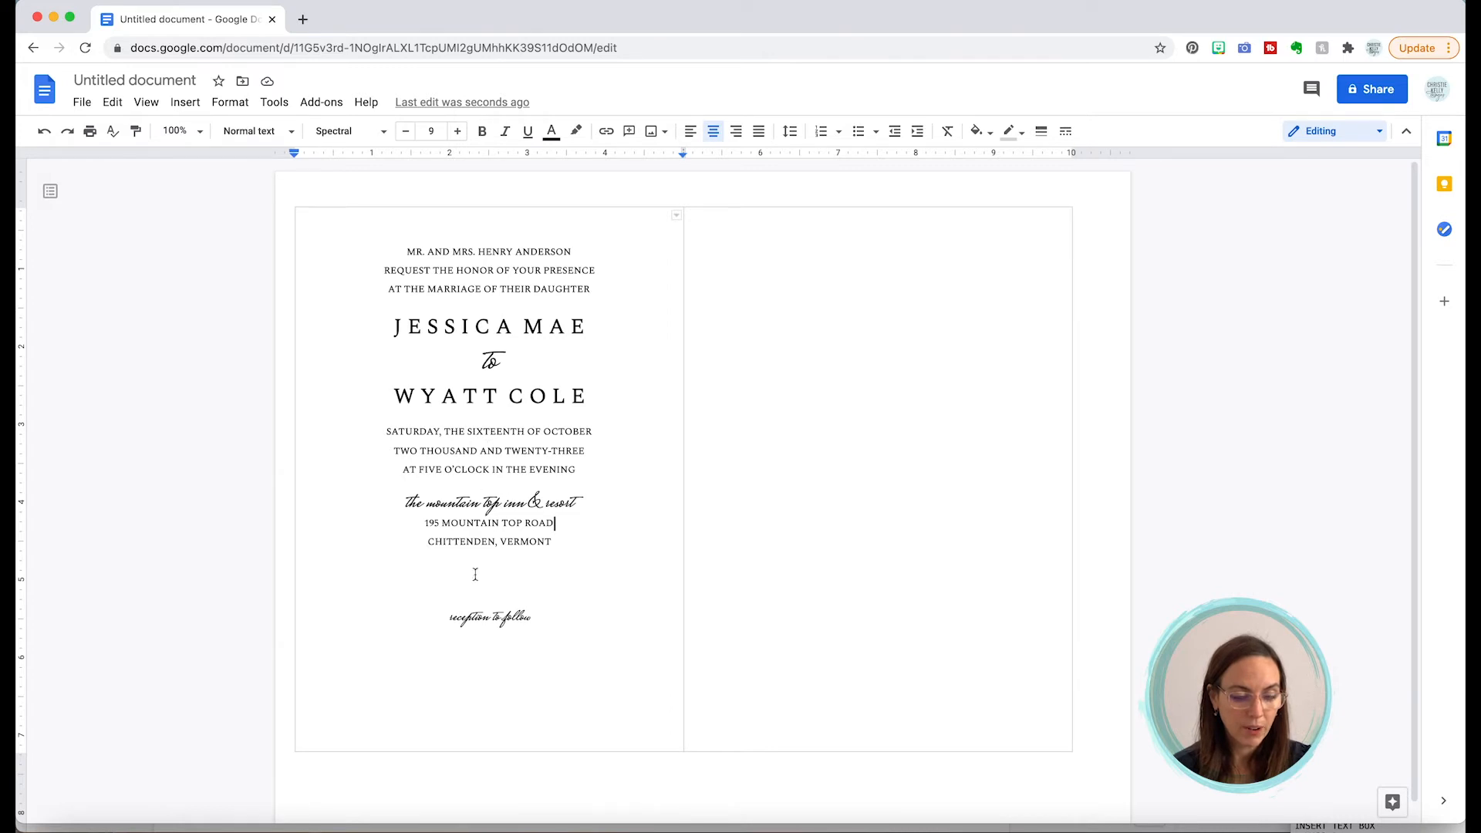
Step: Remove the blank line above 'reception to follow' and re-centre that line
left_click(448, 617)
key("BackSpace")
key("BackSpace")
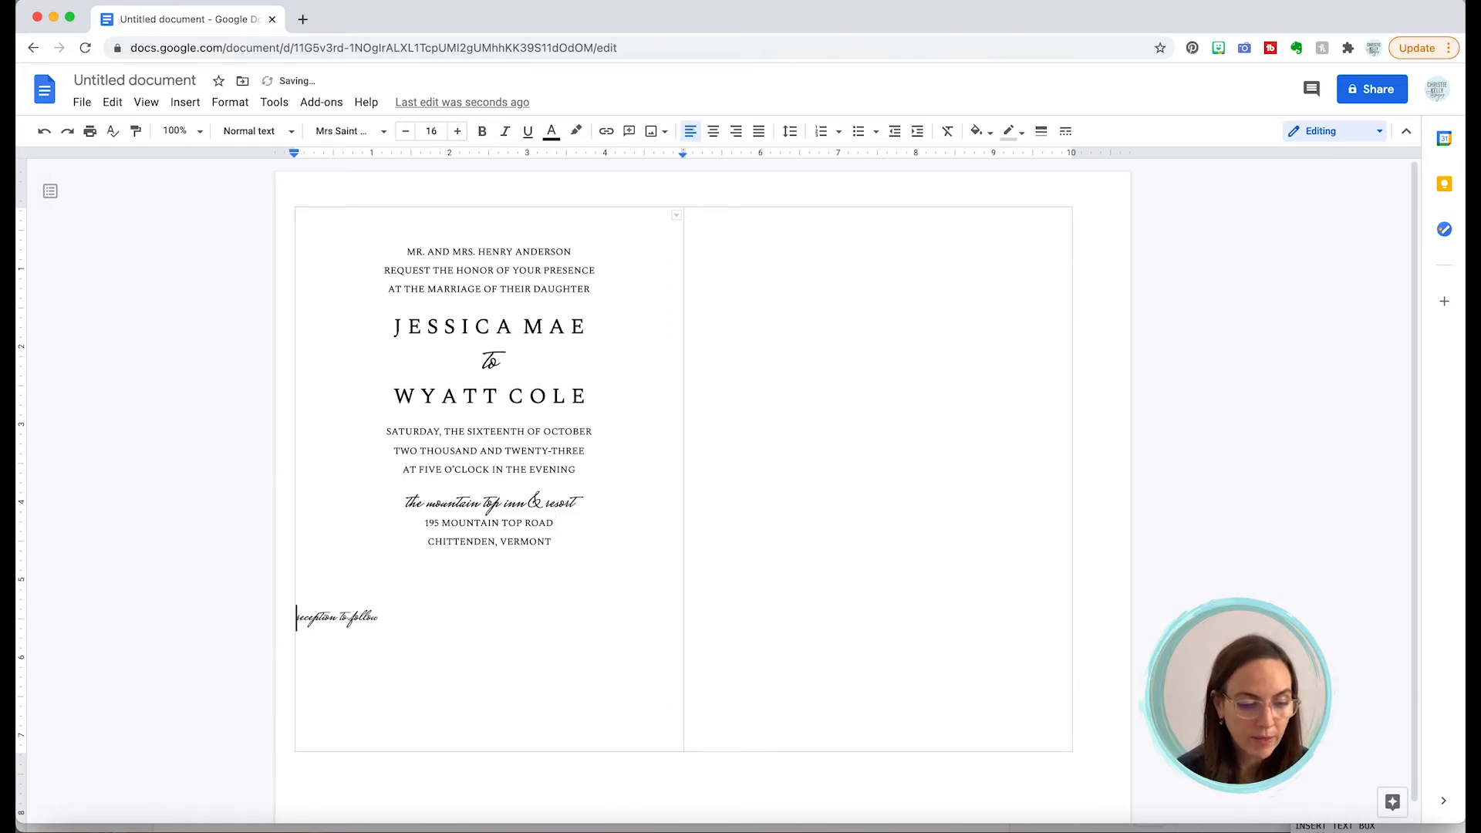
key("BackSpace")
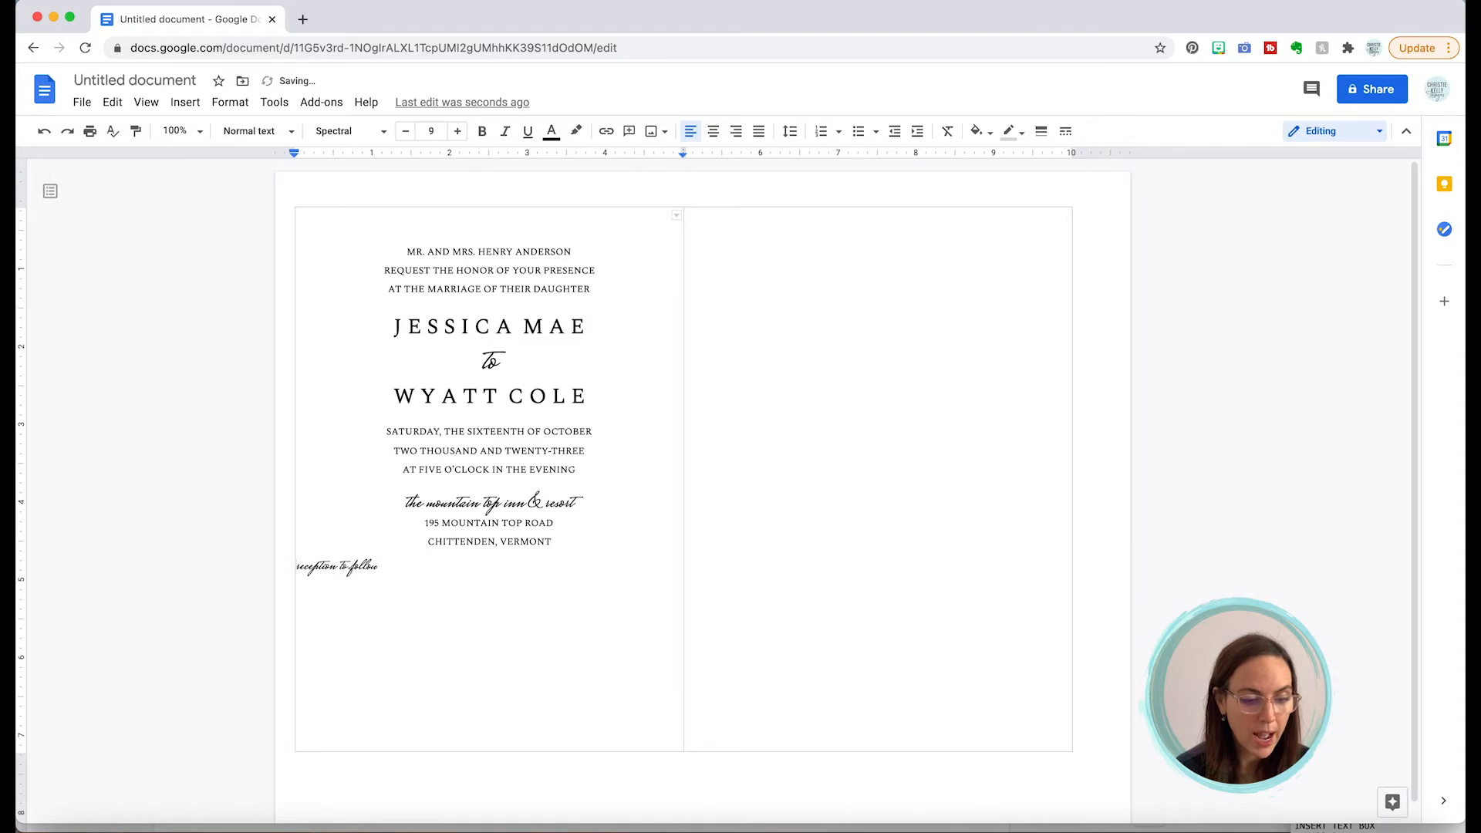
key("Return")
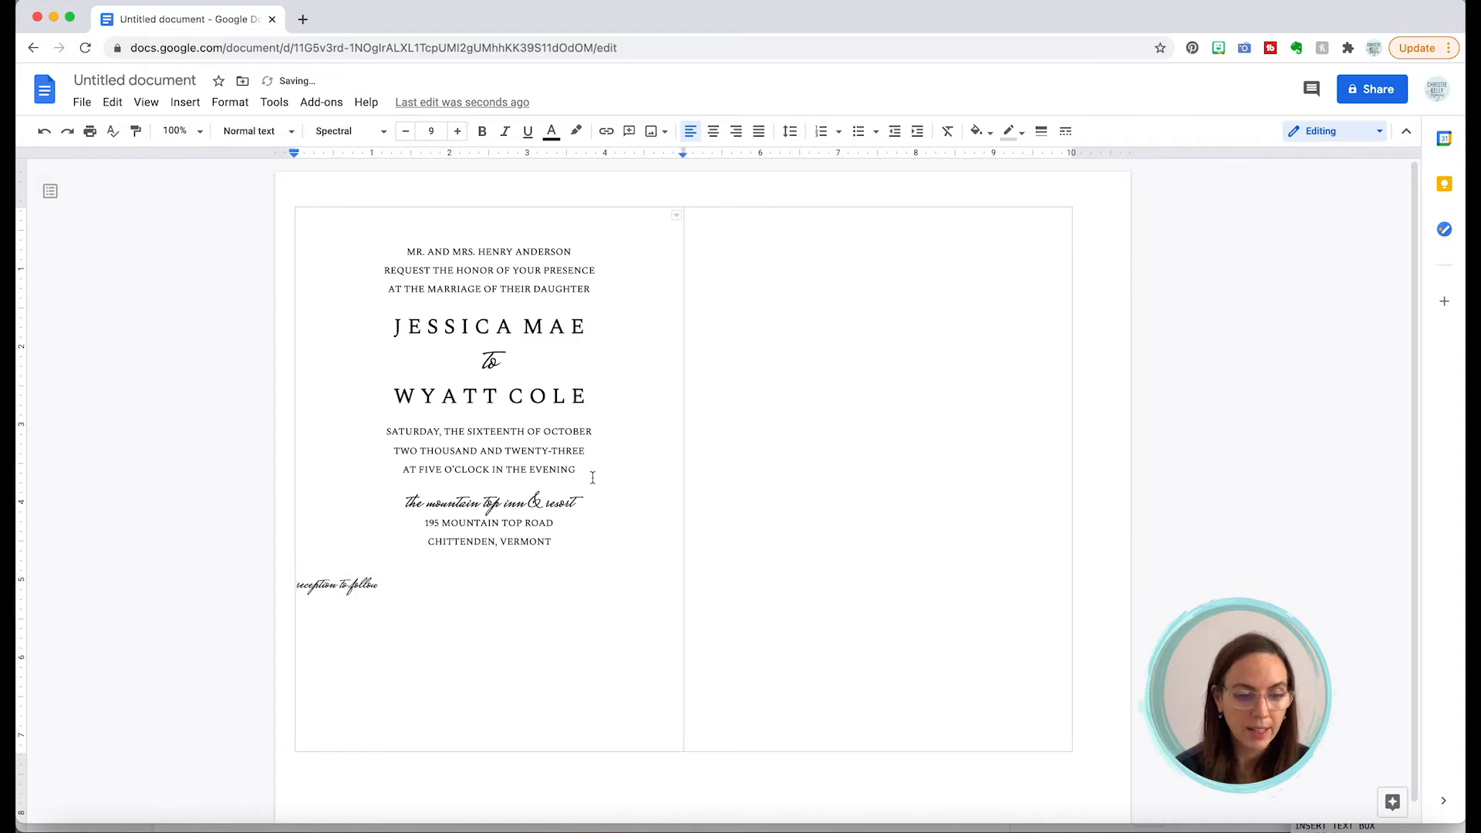
left_click(714, 133)
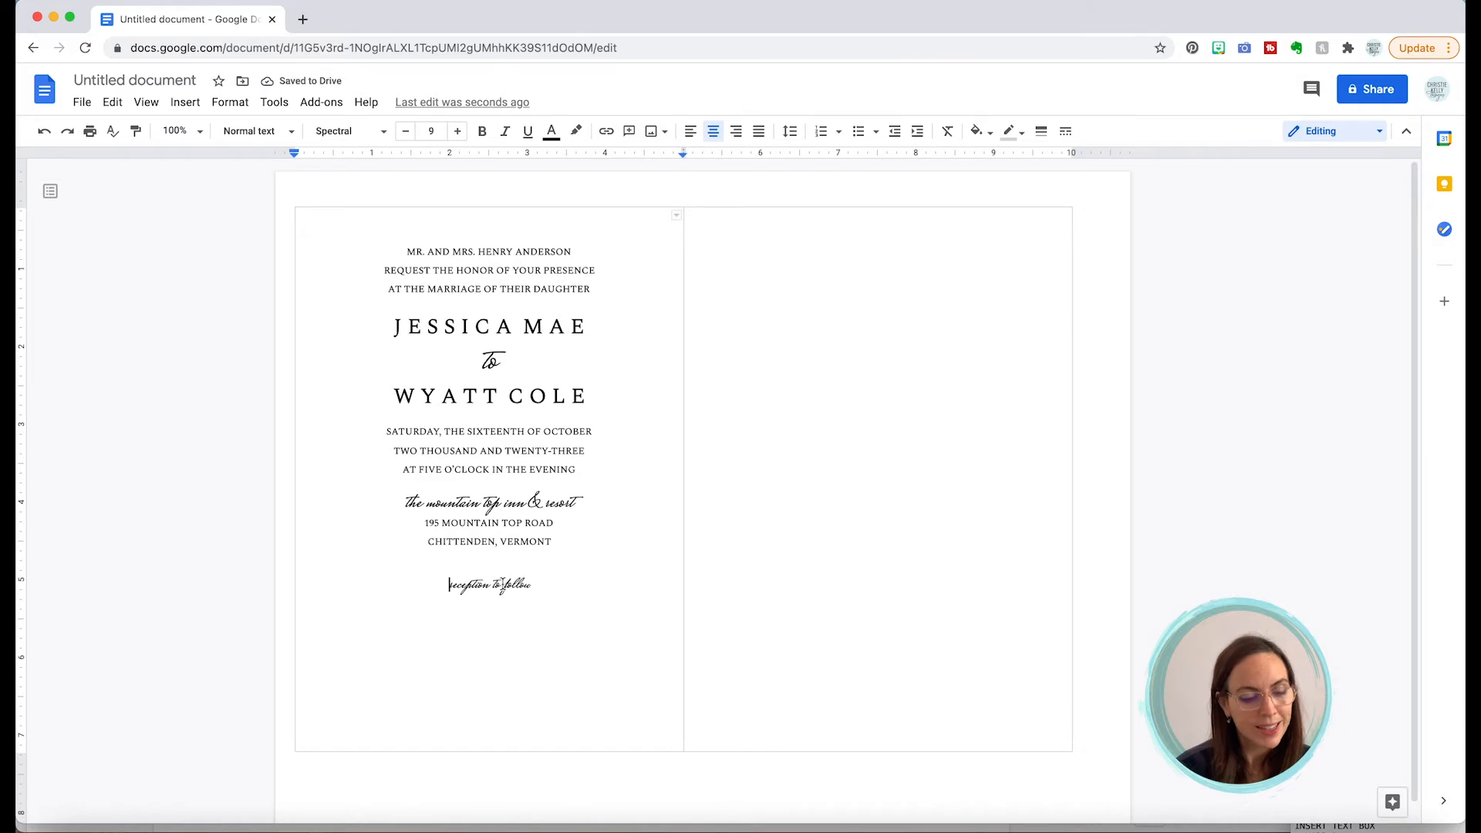
left_click(505, 558)
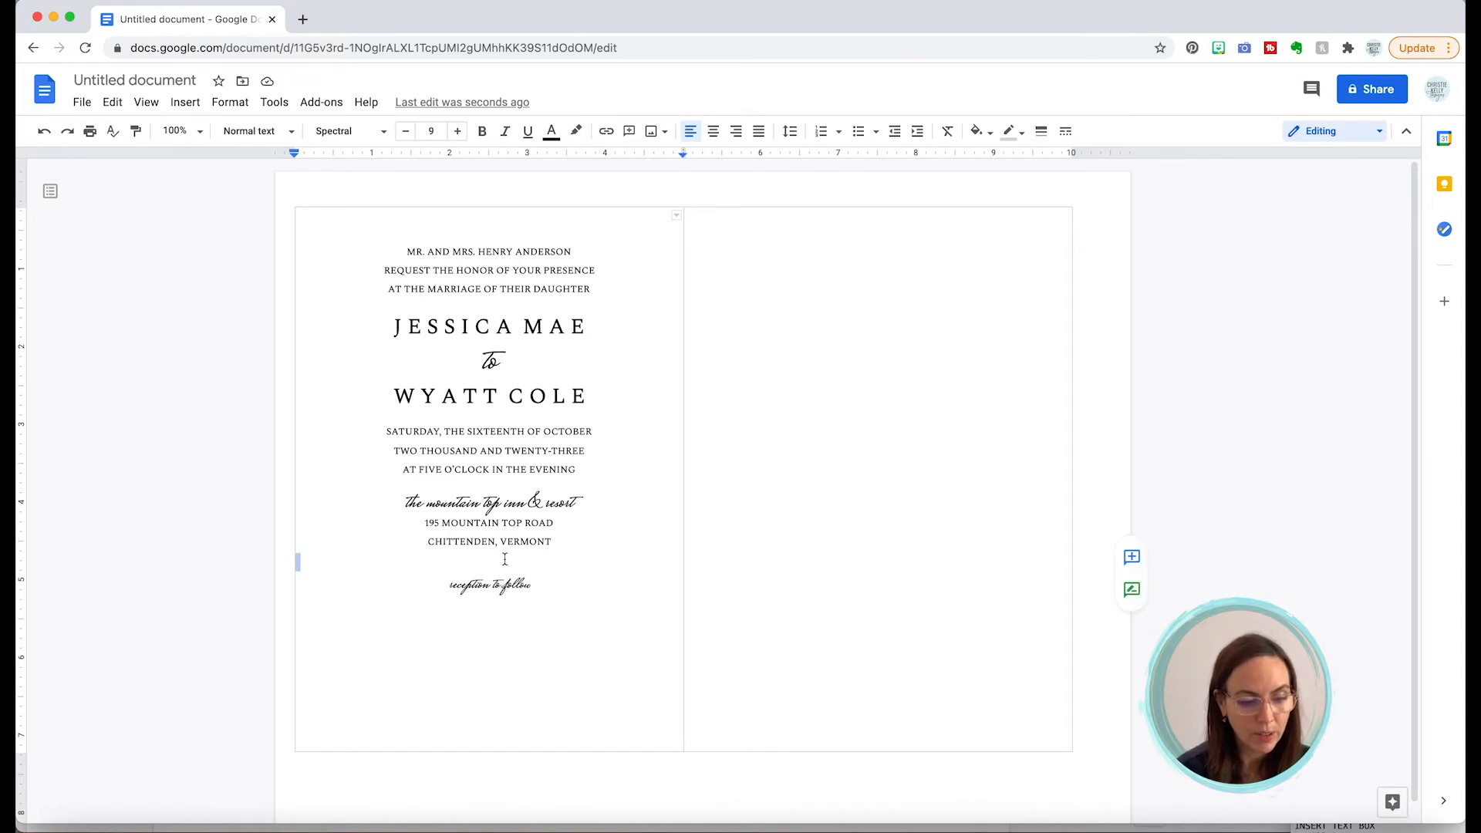
key("Delete")
Step: Give the 'reception to follow' line 6 pt of space before it using custom line spacing
triple_click(496, 569)
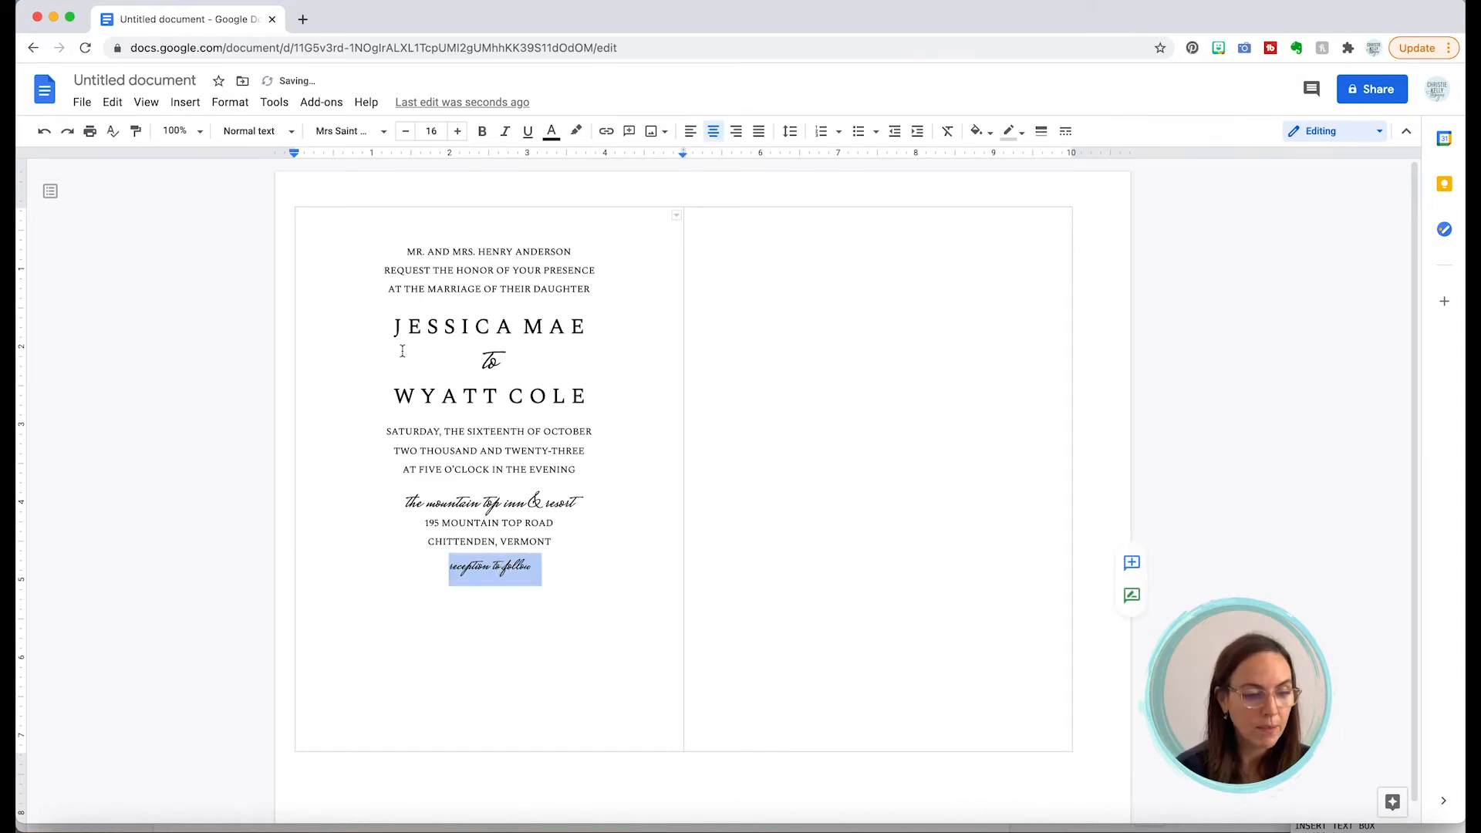
left_click(232, 103)
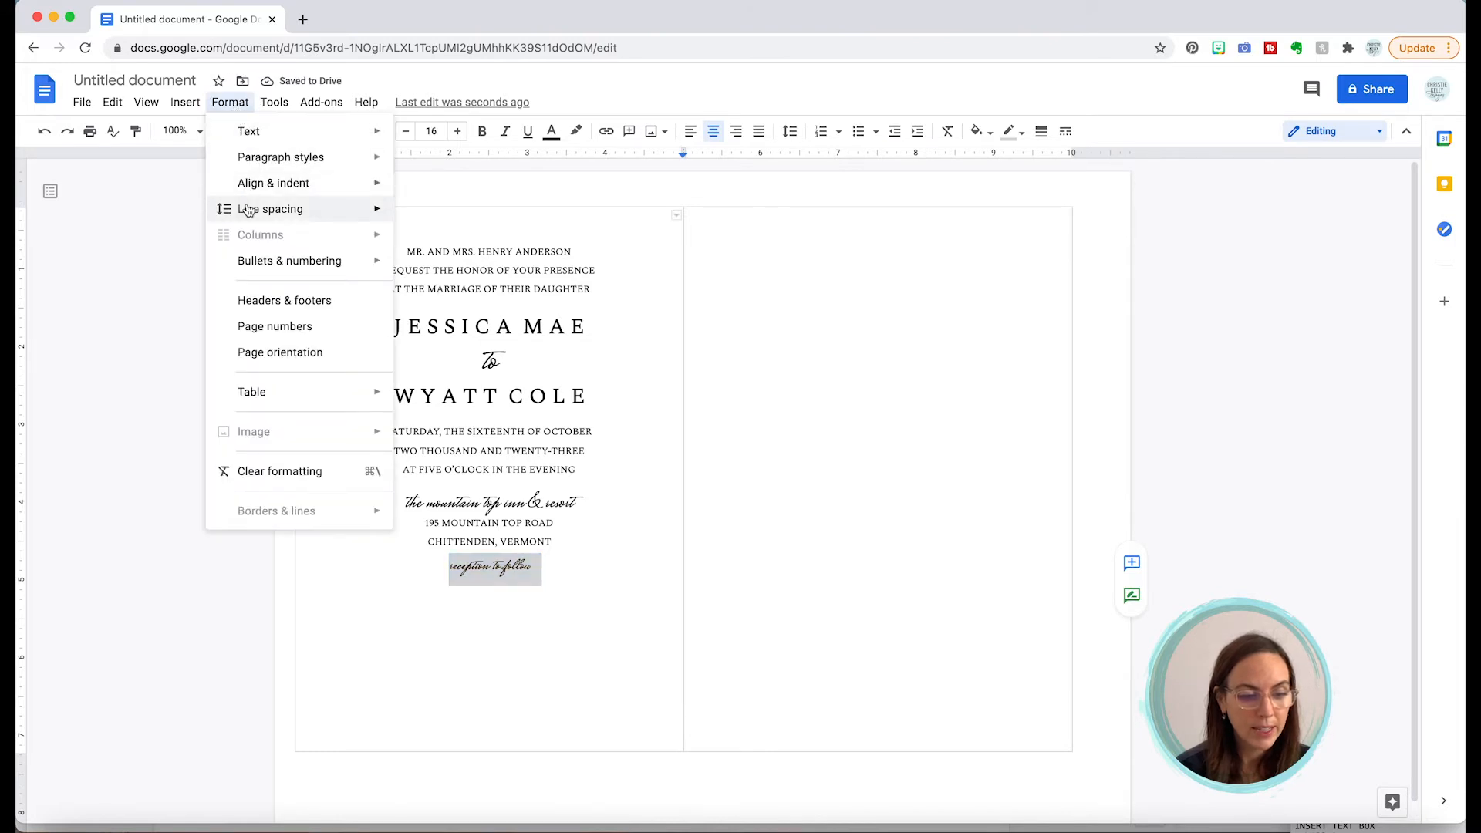
mouse_move(247, 210)
left_click(510, 423)
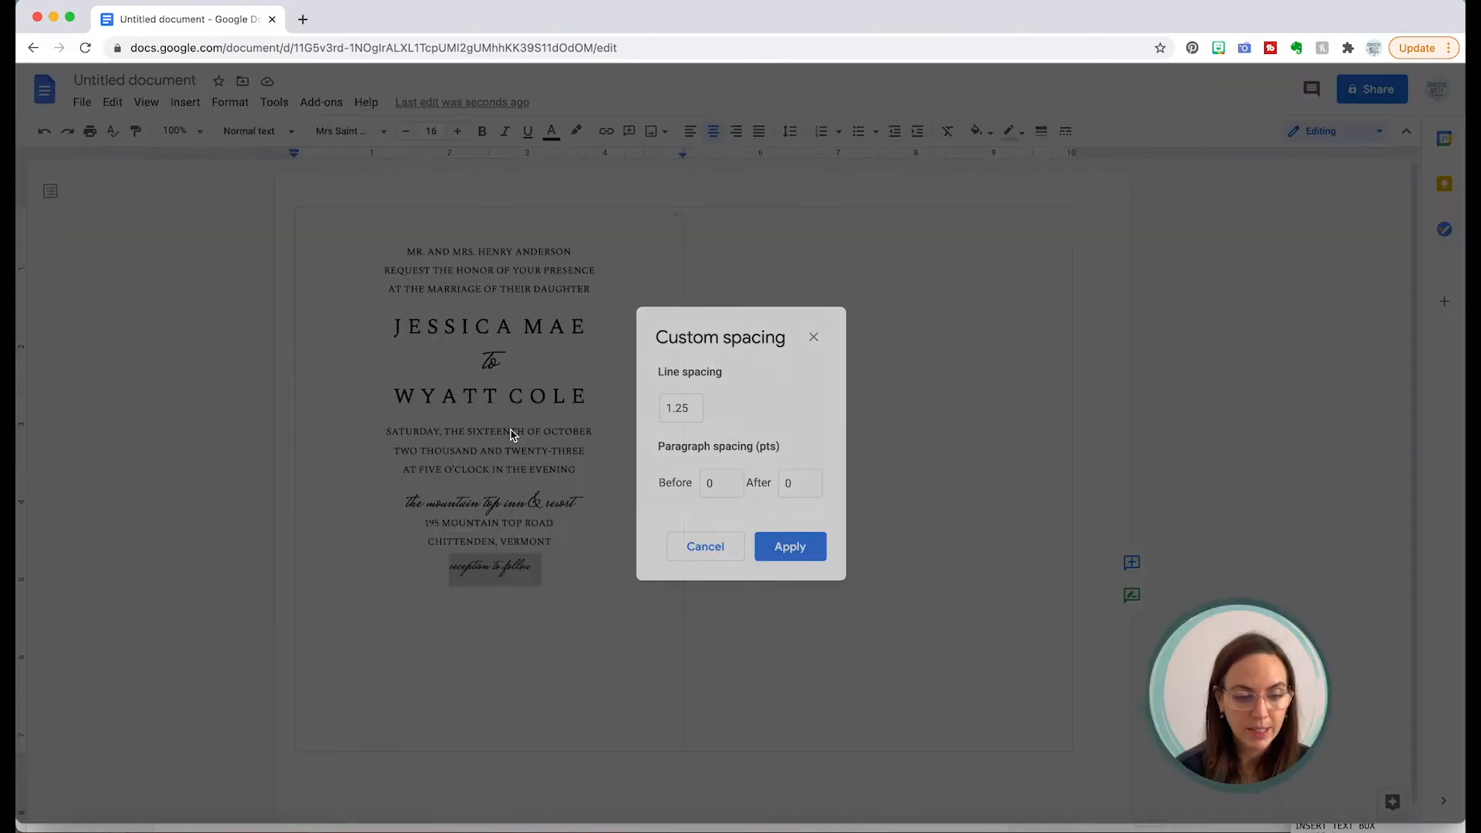
left_click(722, 485)
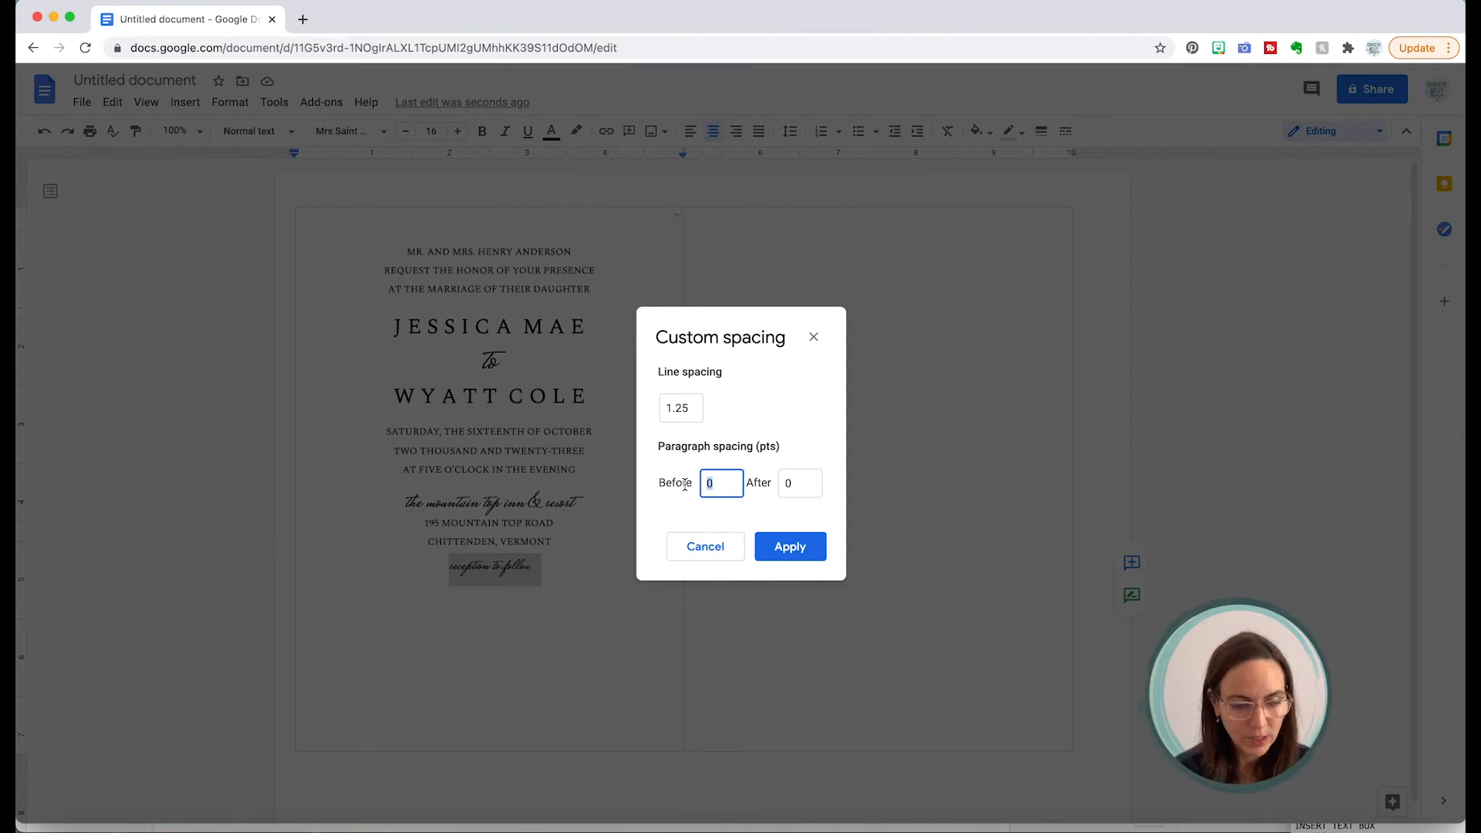
left_click(794, 545)
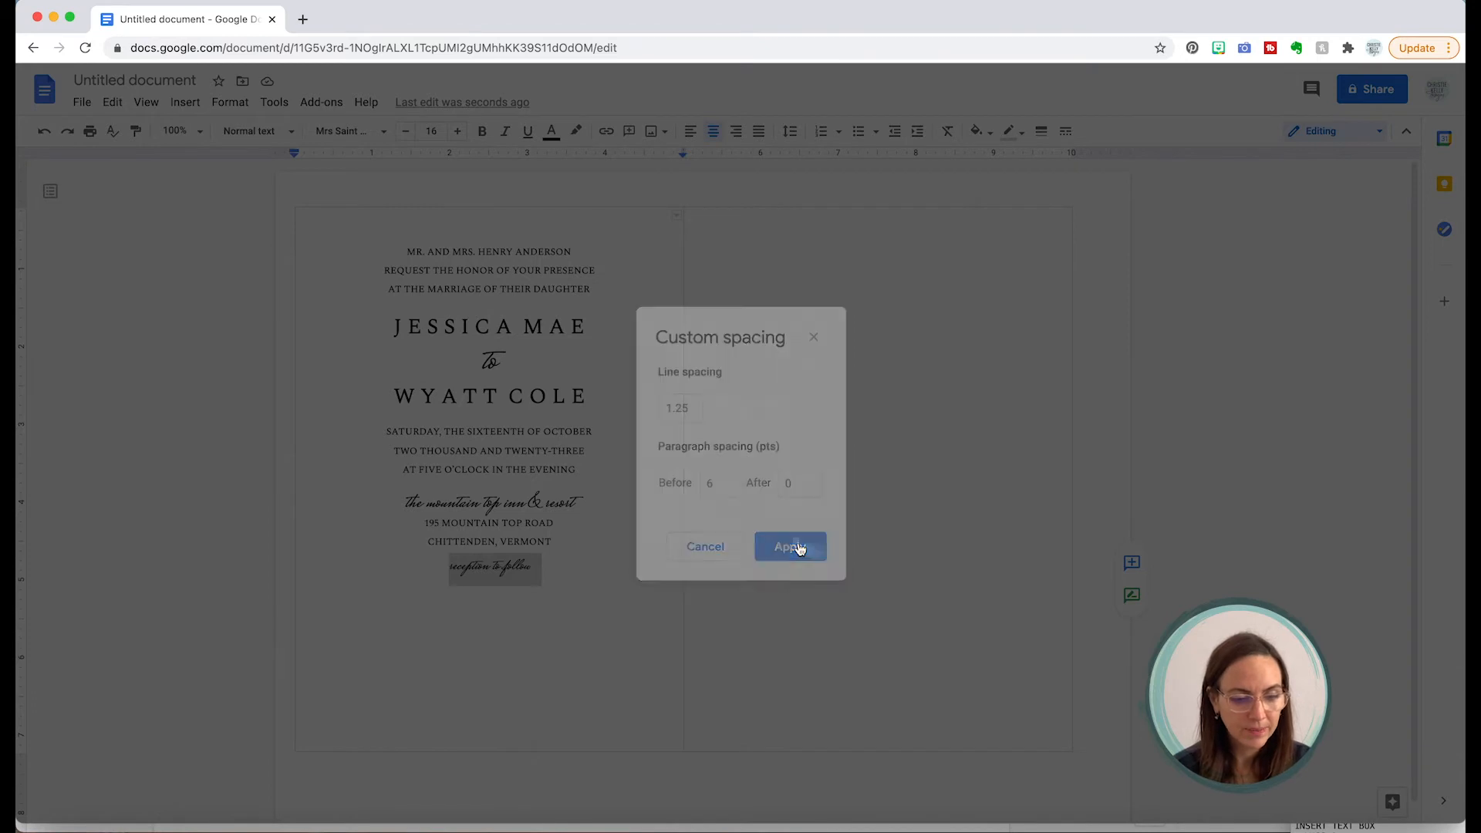
left_click(628, 555)
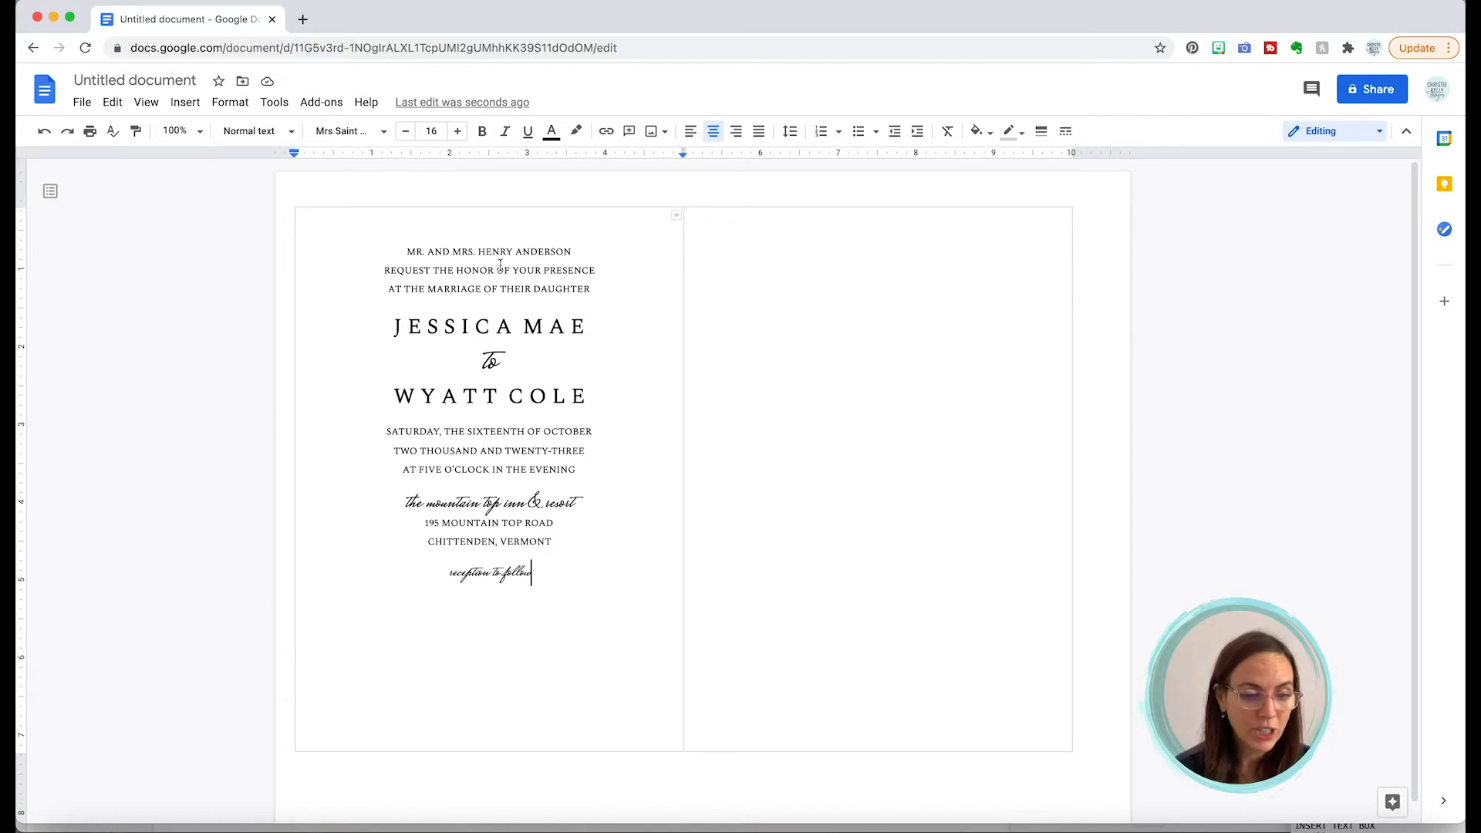
Step: Colour all the invitation text sage green with custom hex 9dc1cc
left_click(481, 220)
left_click_drag(481, 220, 569, 595)
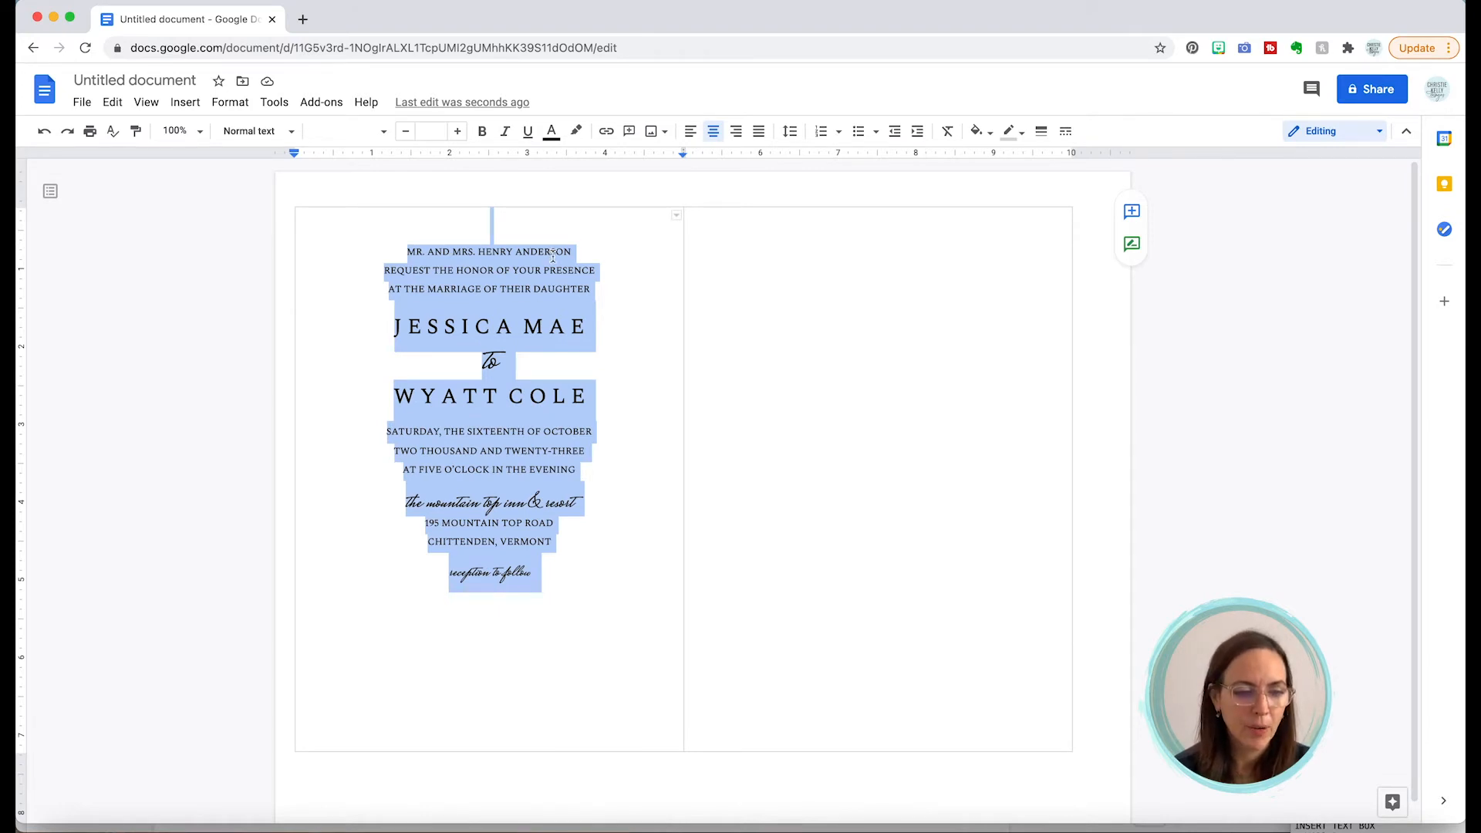
left_click(553, 134)
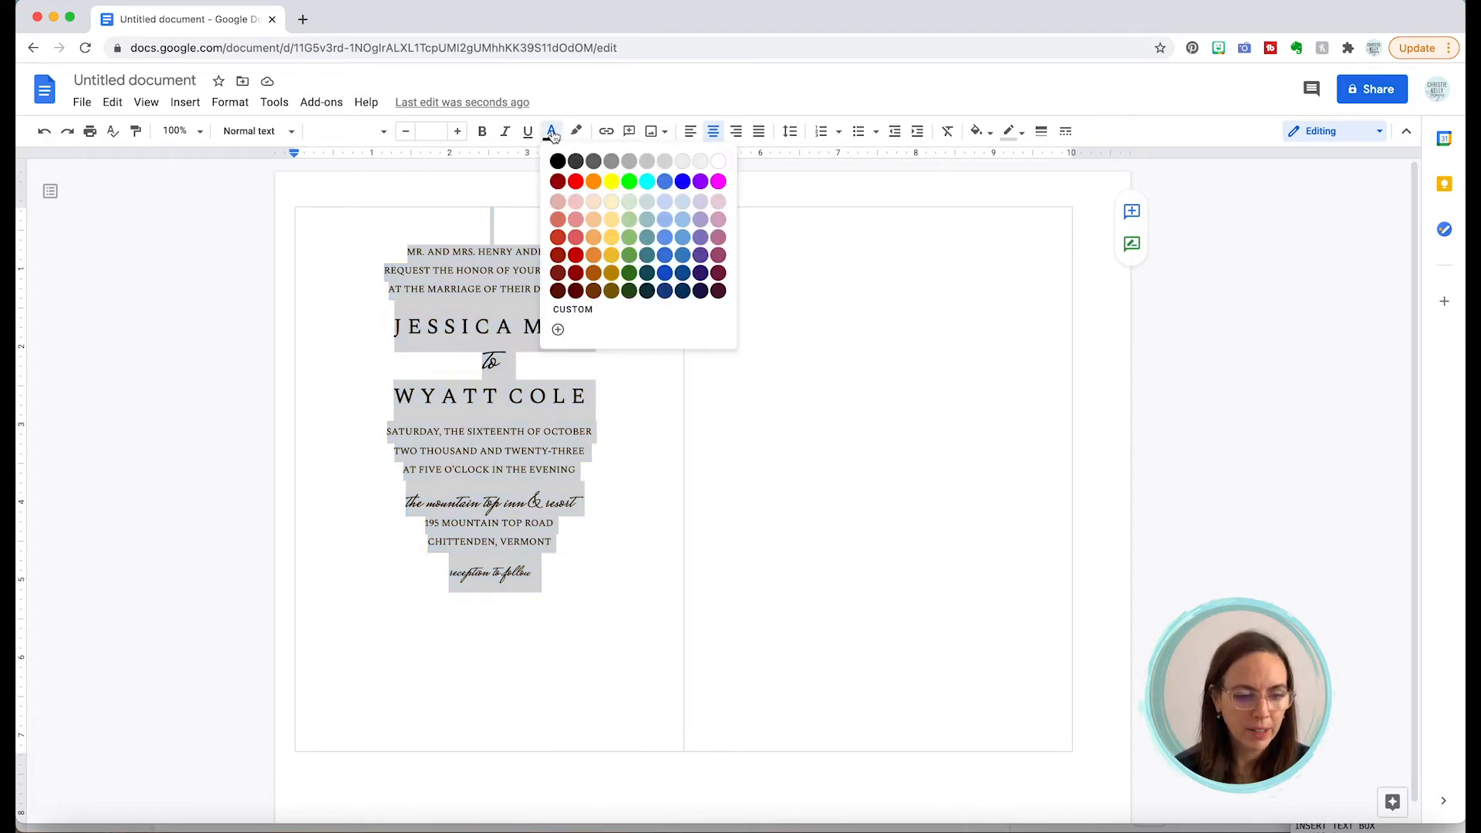
left_click(558, 332)
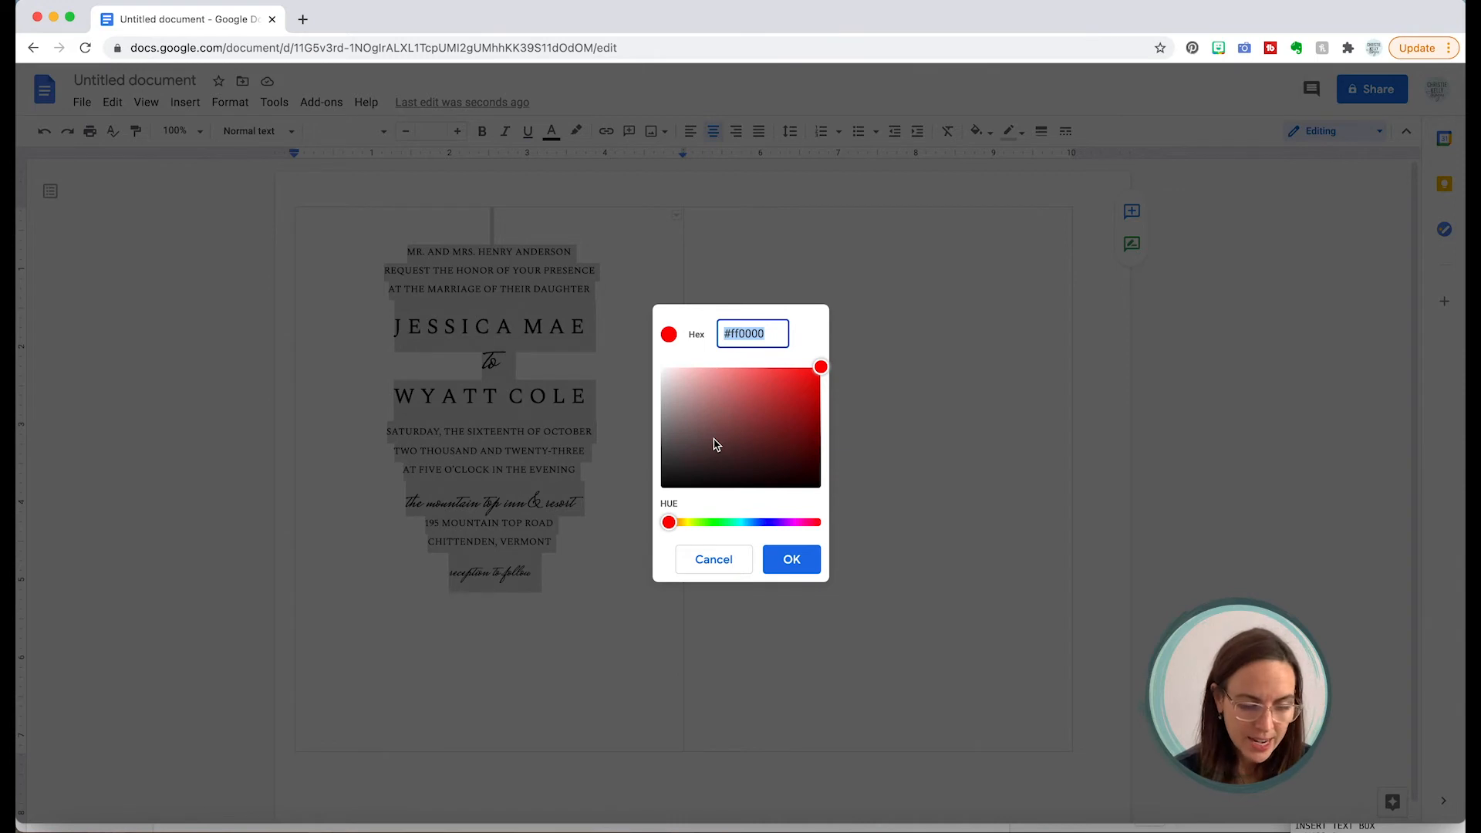
type("9dc")
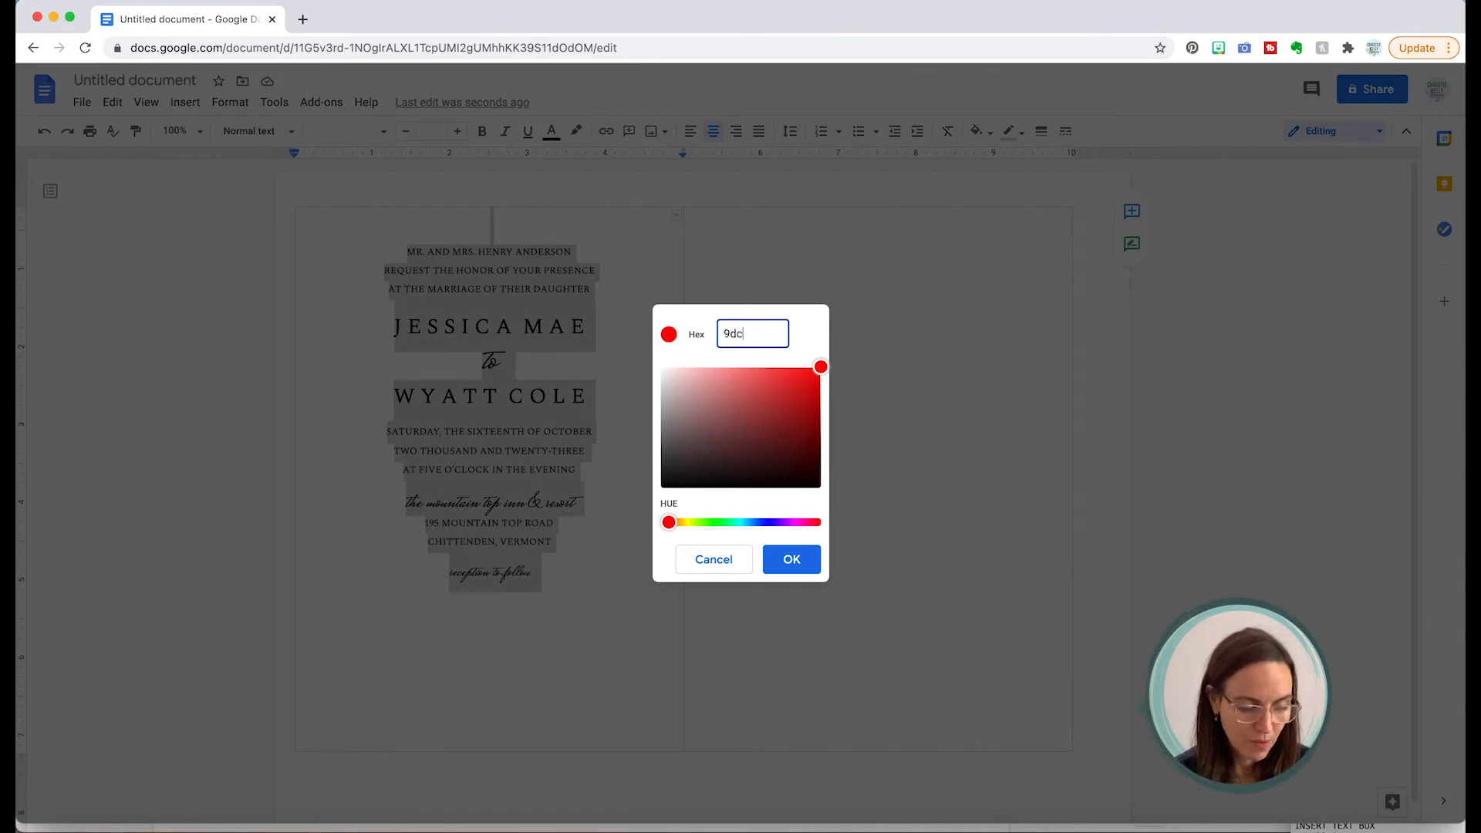
type("1c")
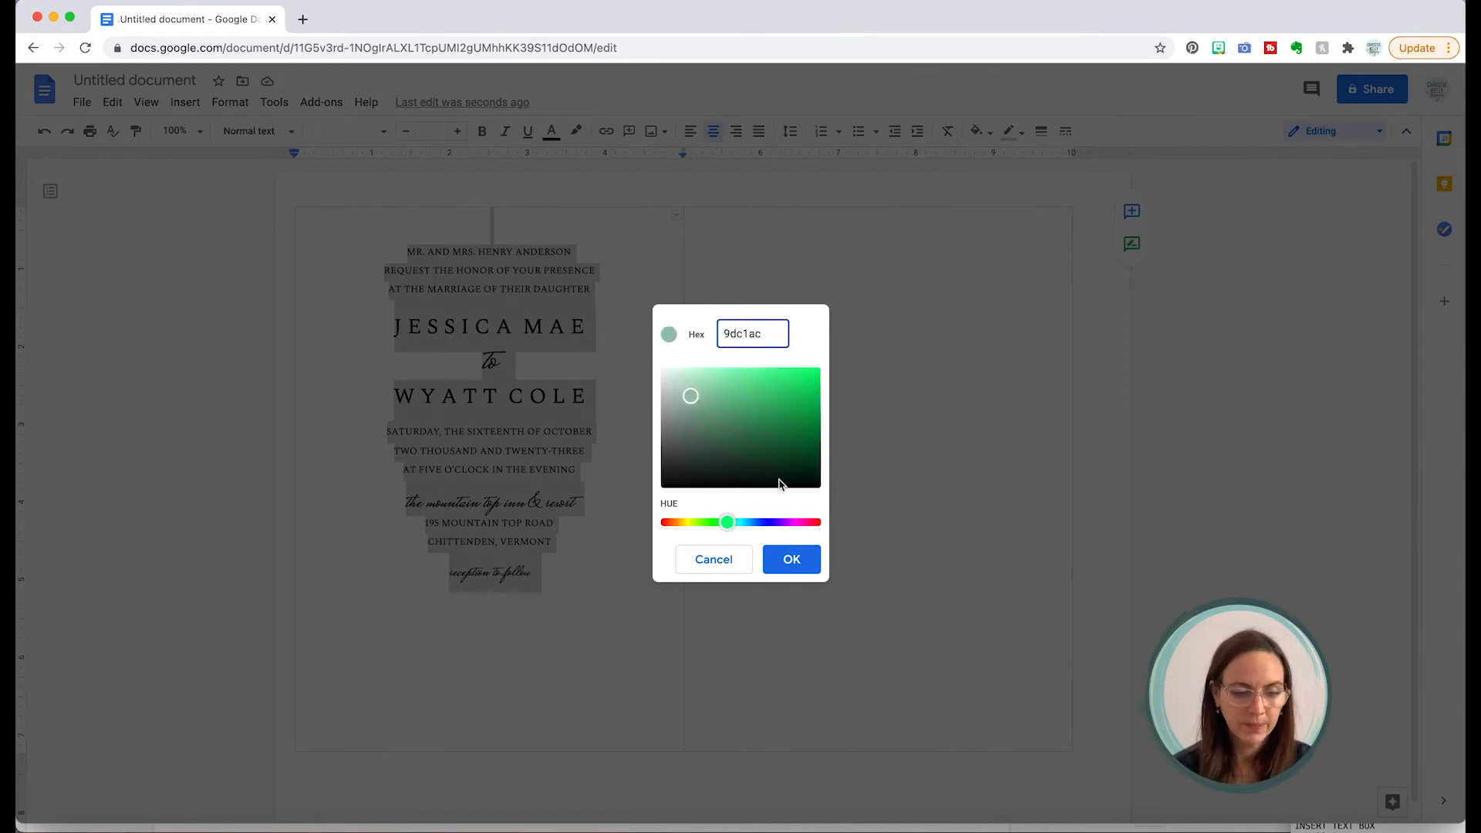
type("c")
left_click(791, 559)
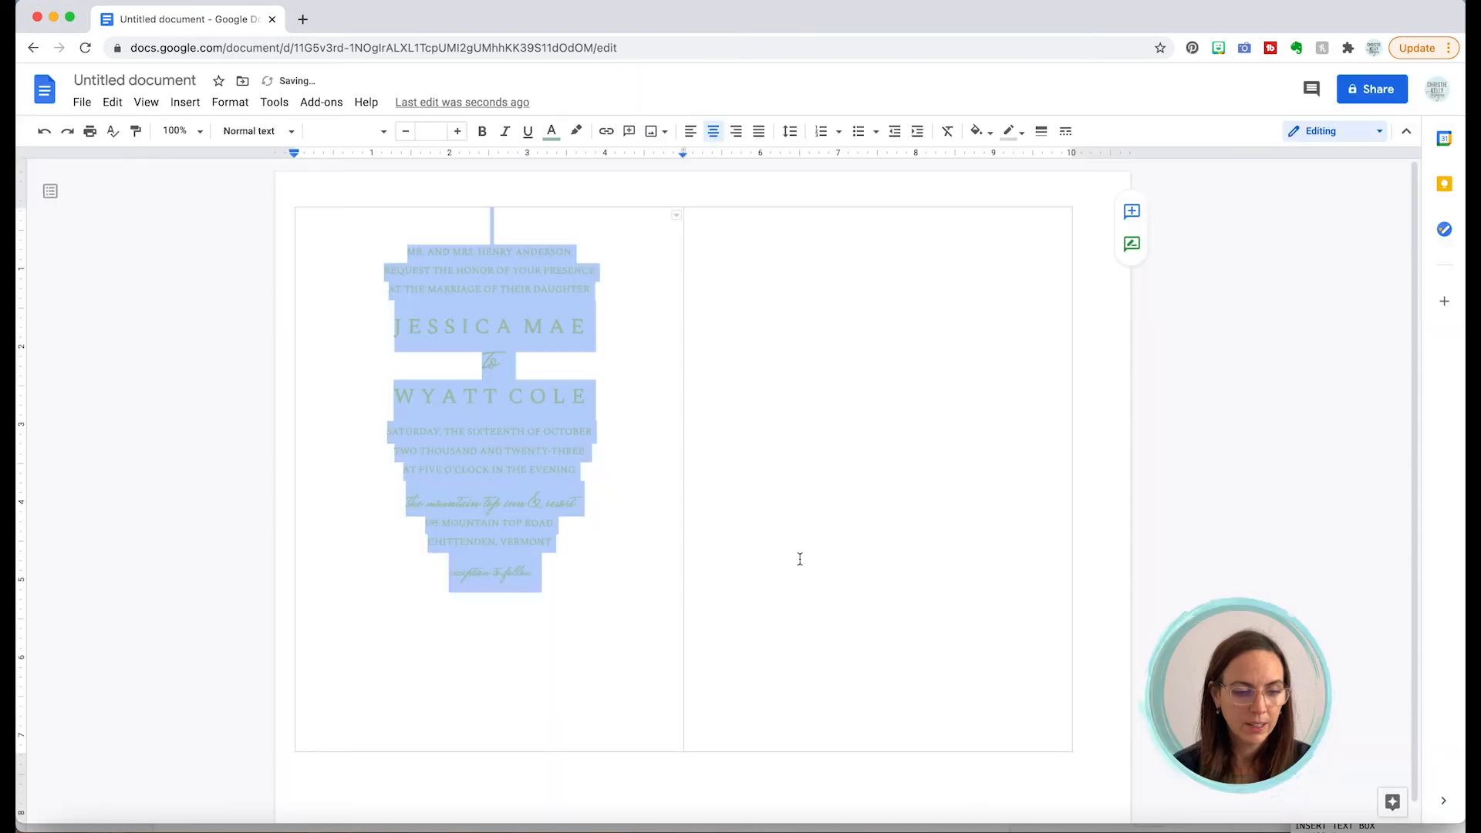
left_click(644, 462)
Step: Add an empty line after 'reception to follow'
left_click(562, 580)
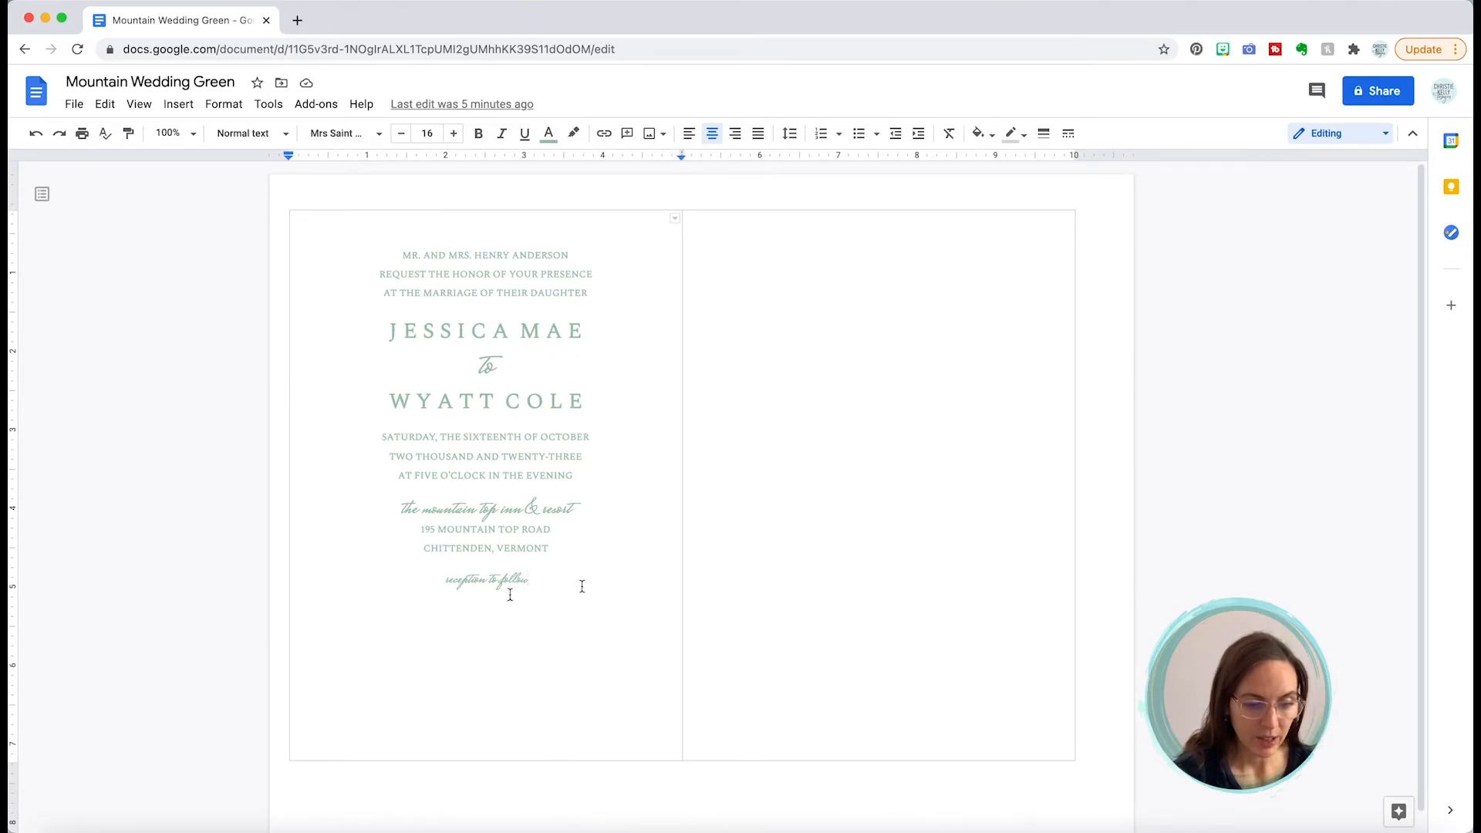
left_click(582, 586)
key("Return")
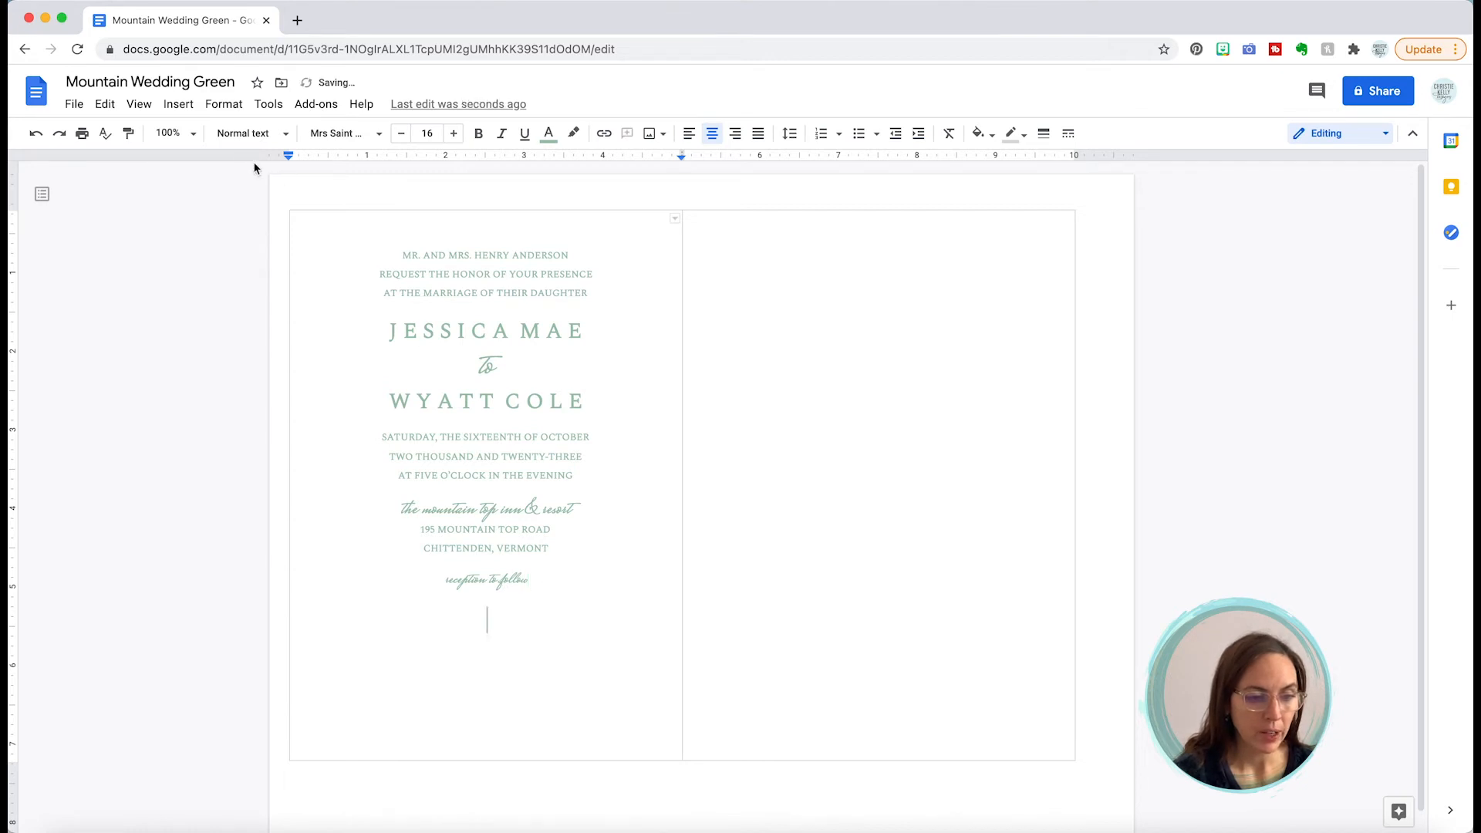
Step: Upload the mountain landscape JPG from the computer below the invitation text
left_click(179, 107)
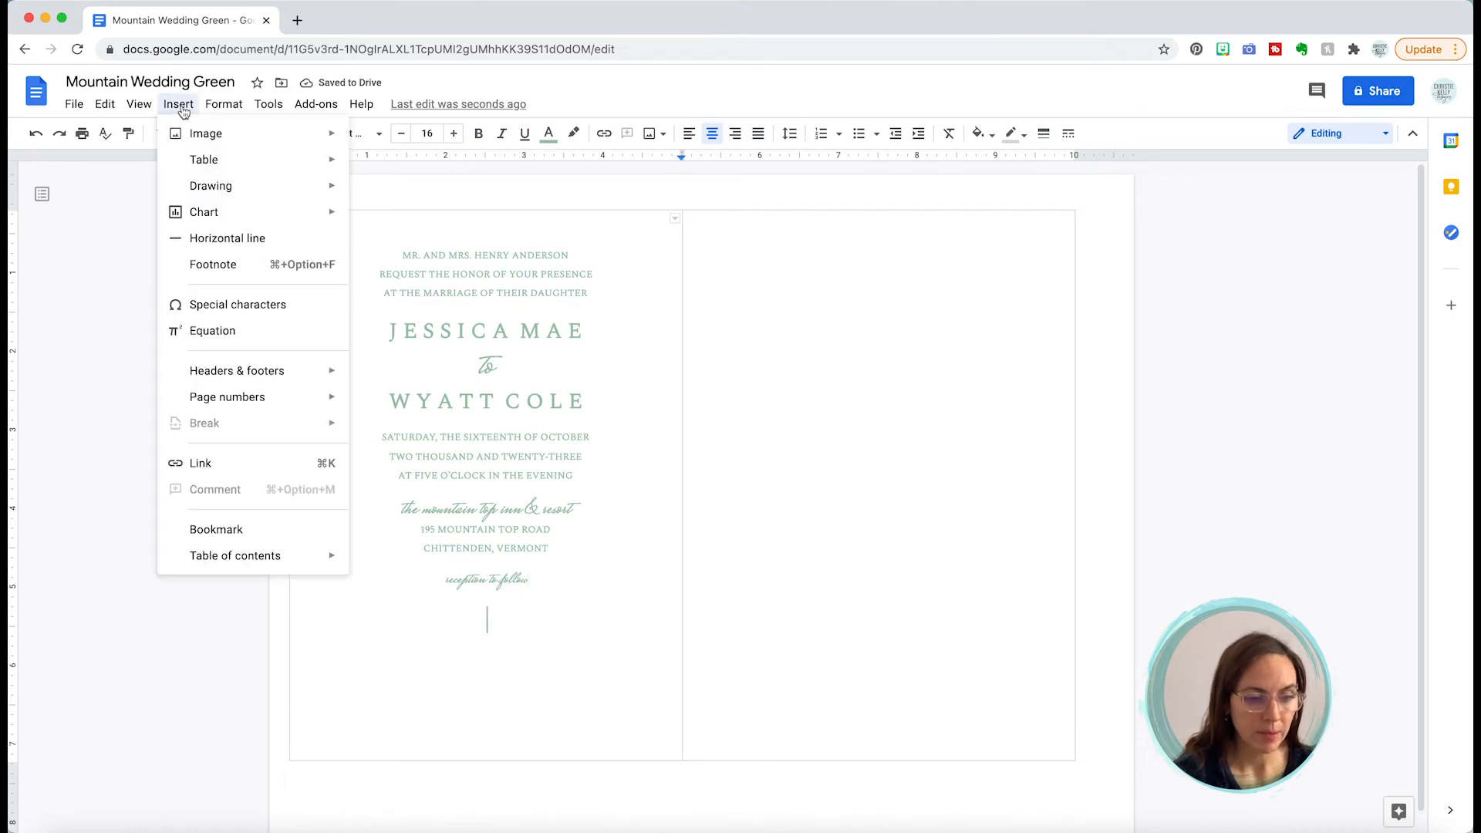
mouse_move(192, 134)
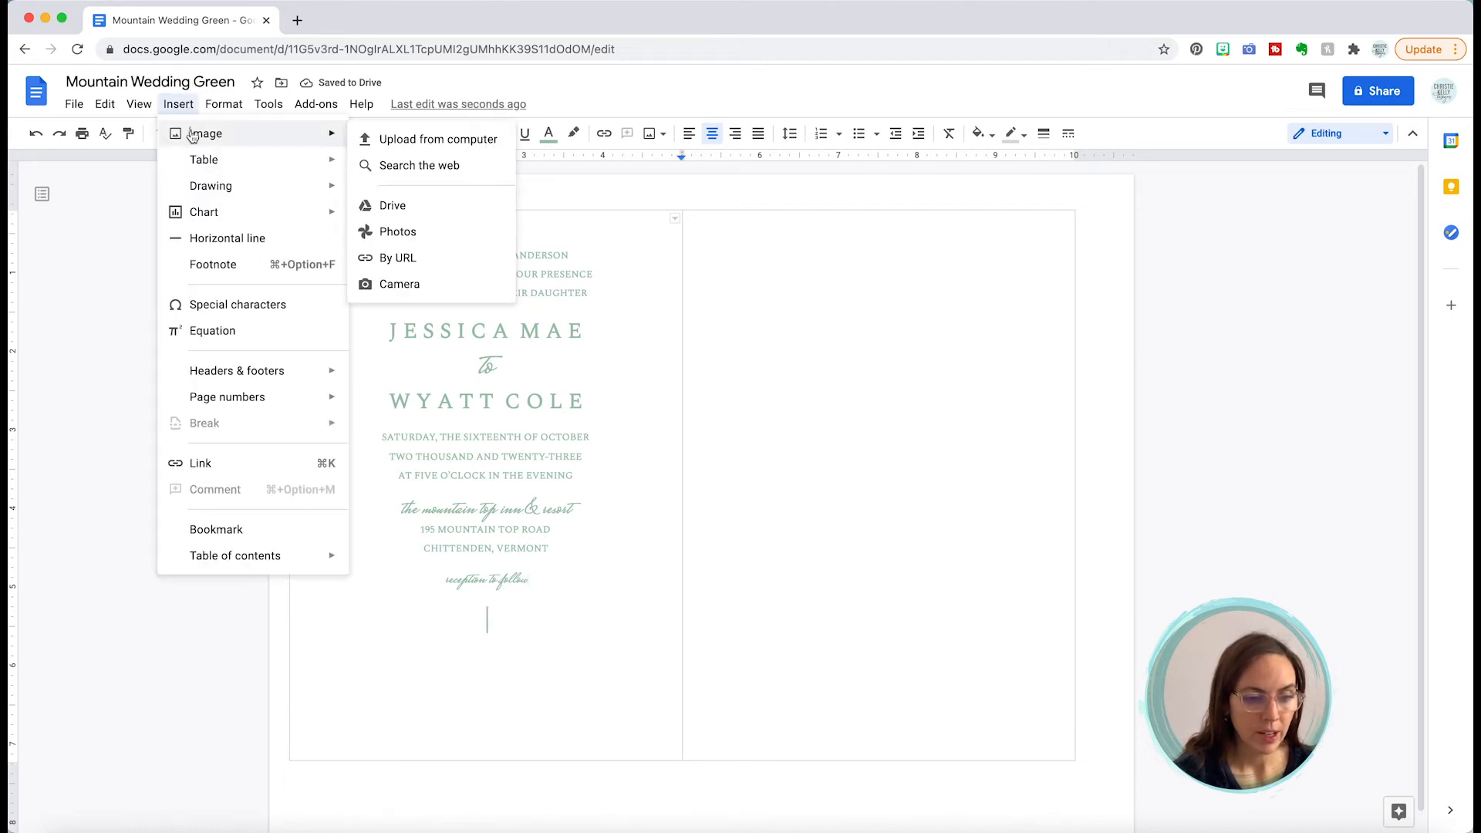
left_click(424, 140)
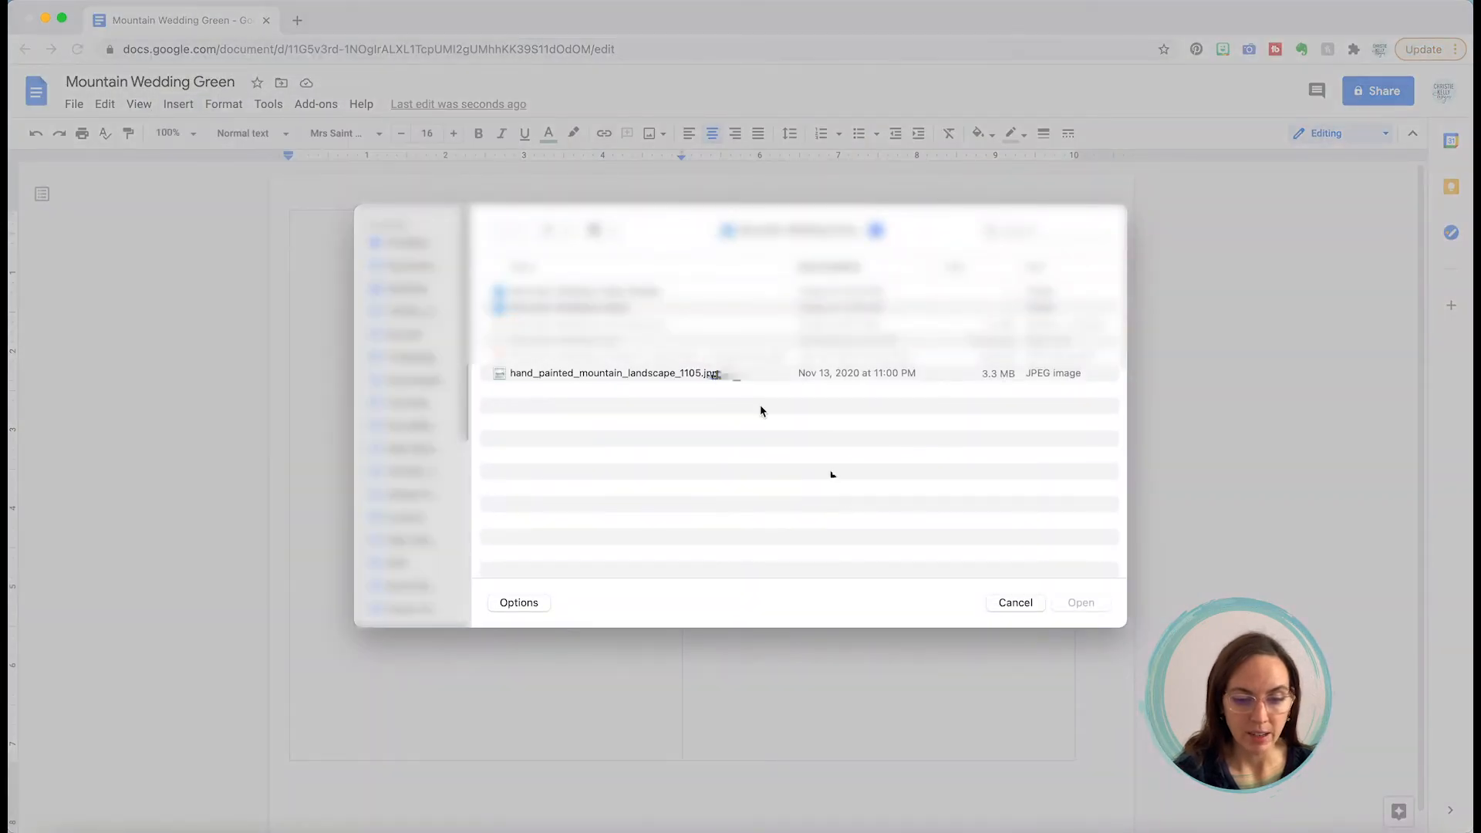
left_click(1081, 603)
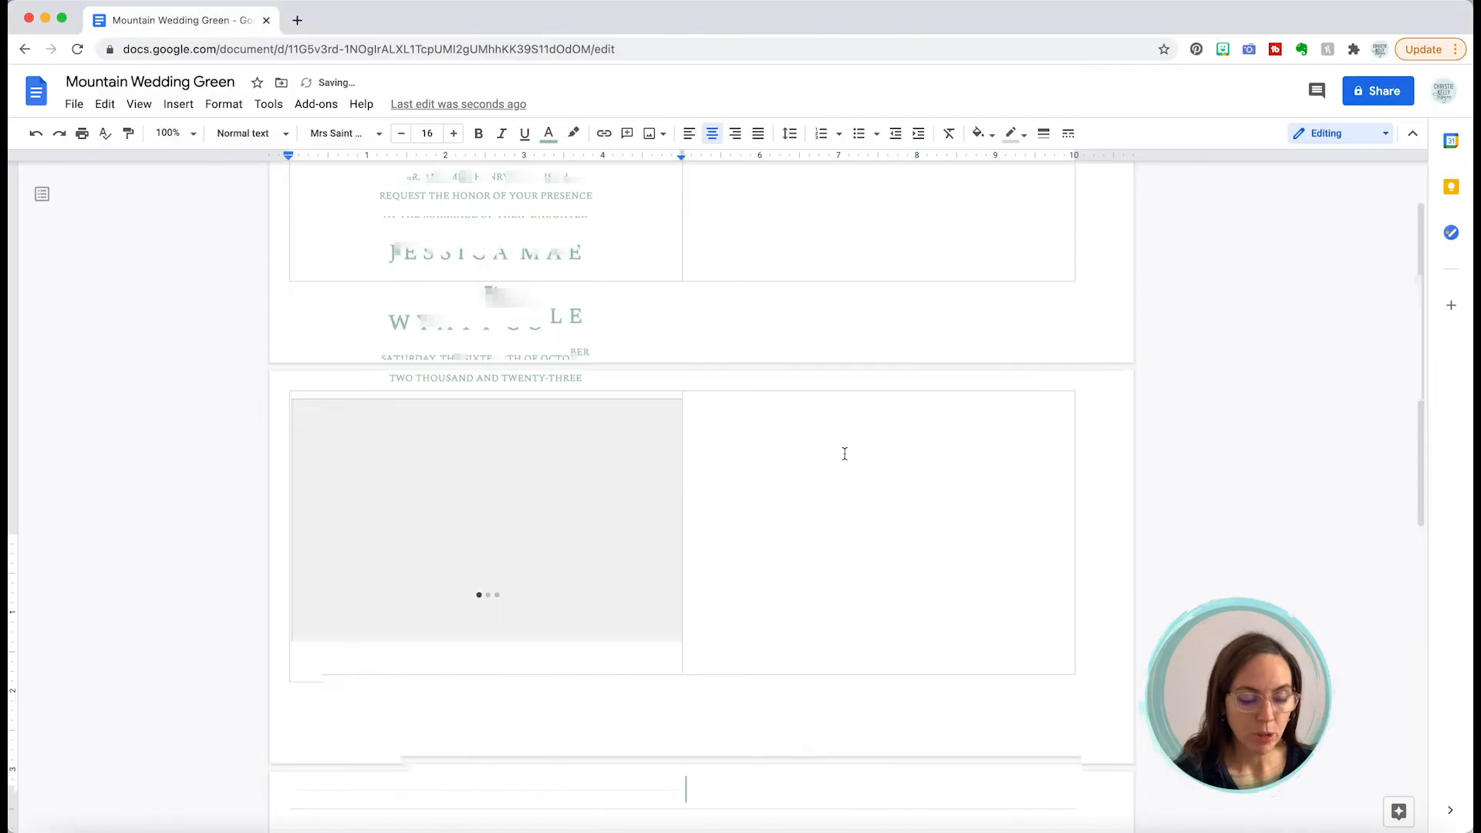
left_click(538, 433)
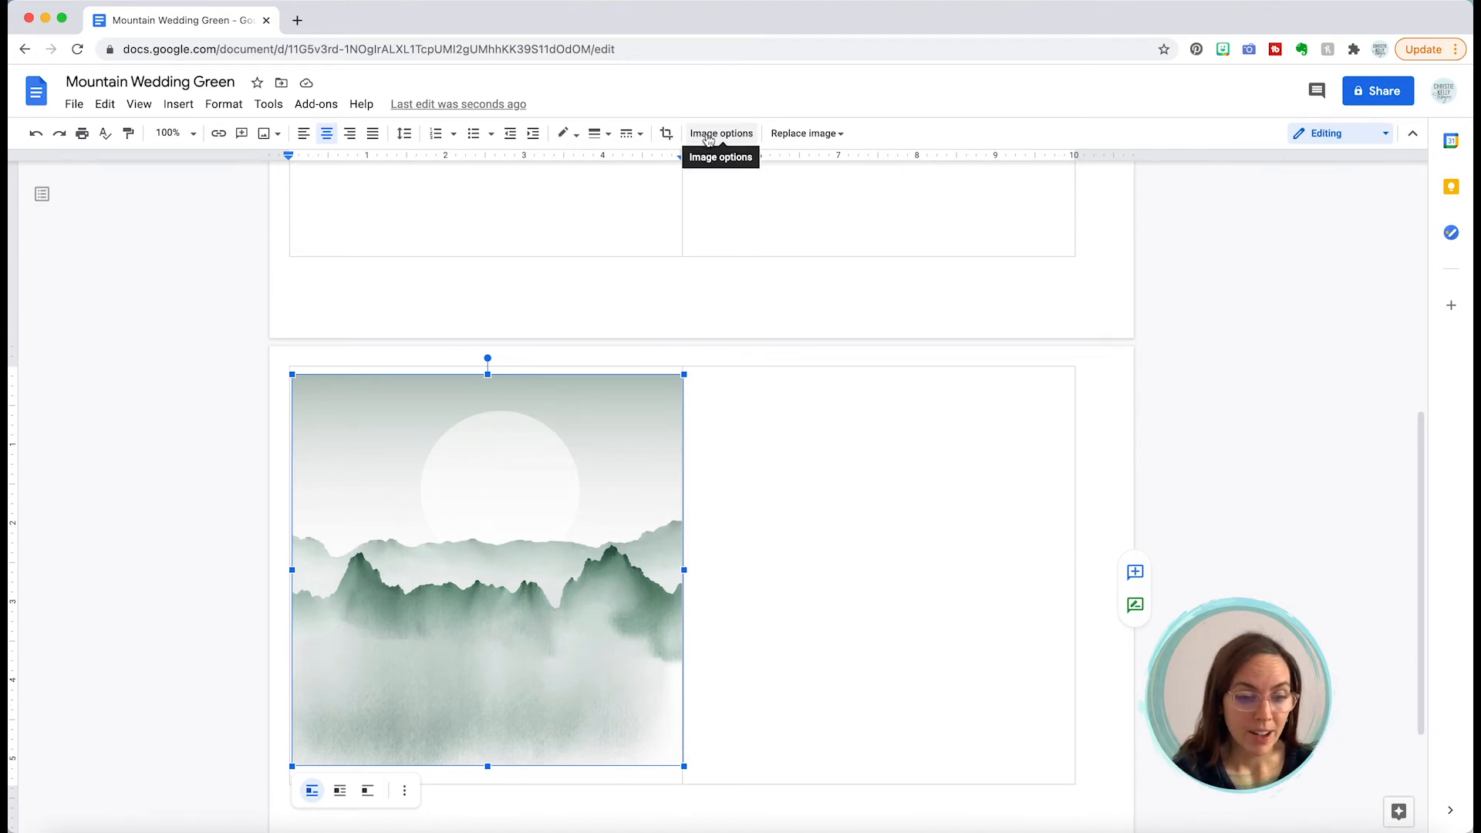
Step: Crop the sky and moon off the top and the faded bottom off the image
left_click(668, 135)
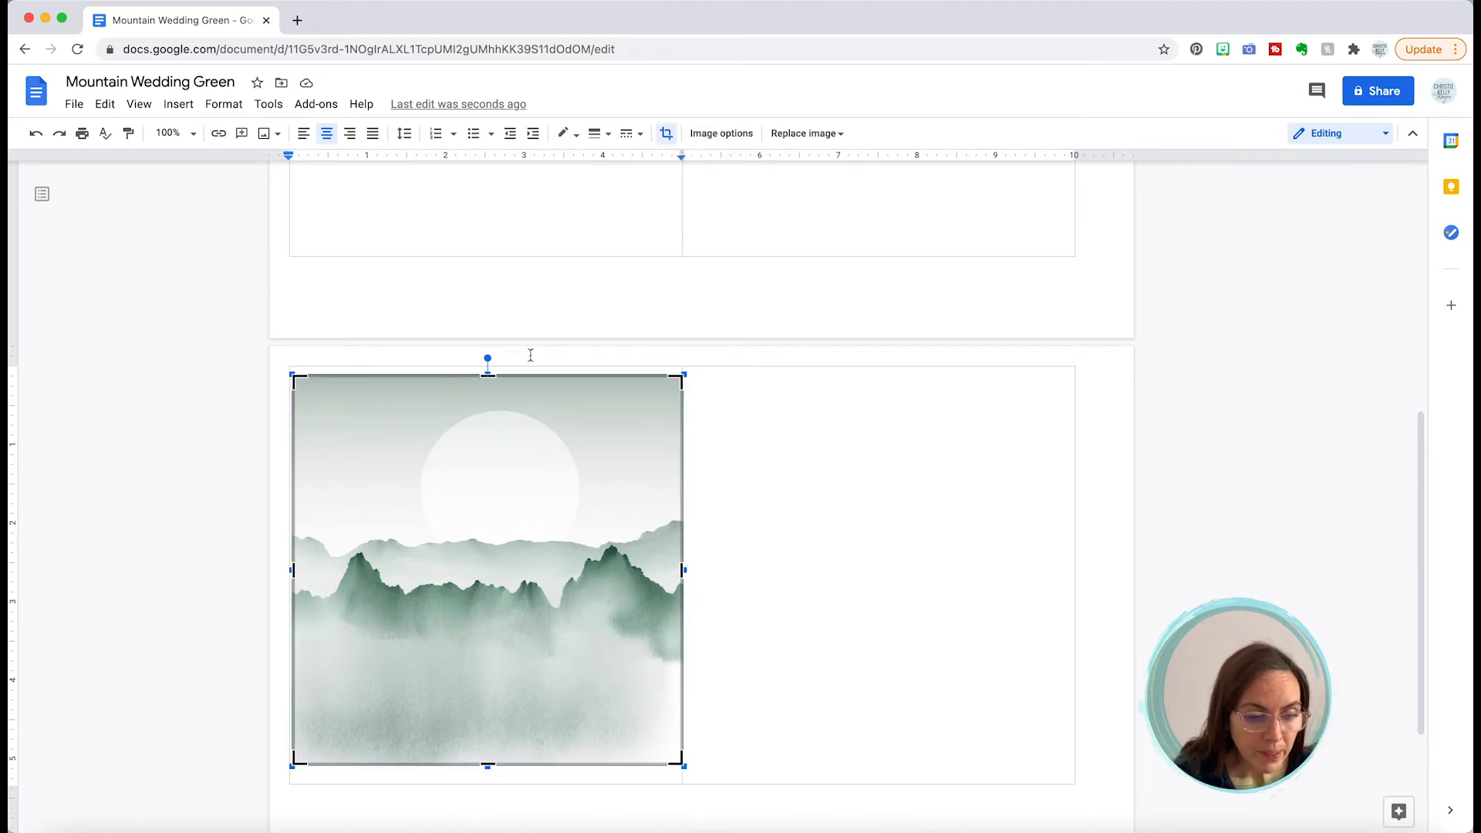
left_click_drag(487, 395, 493, 538)
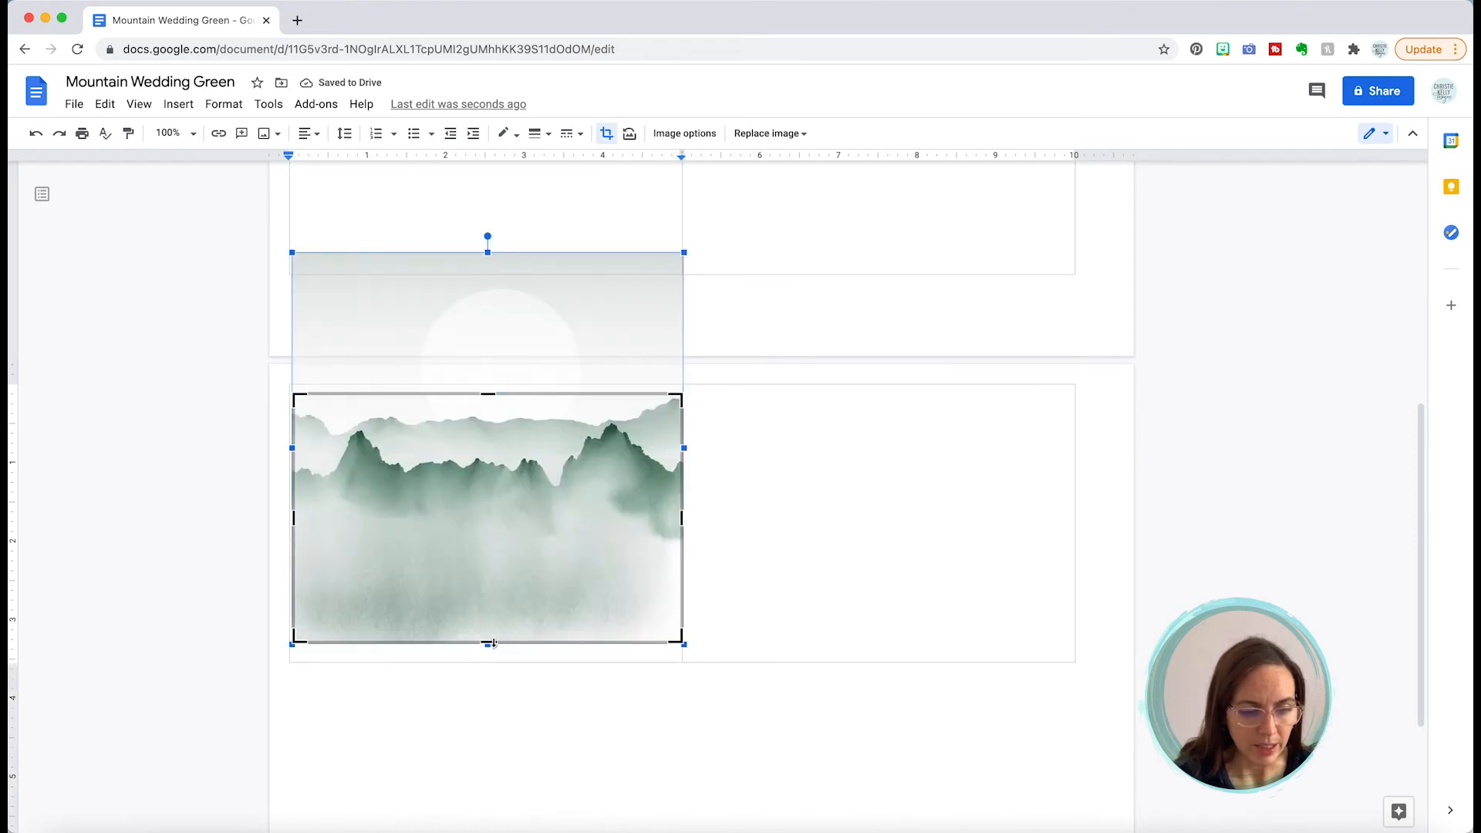
left_click_drag(493, 641, 491, 551)
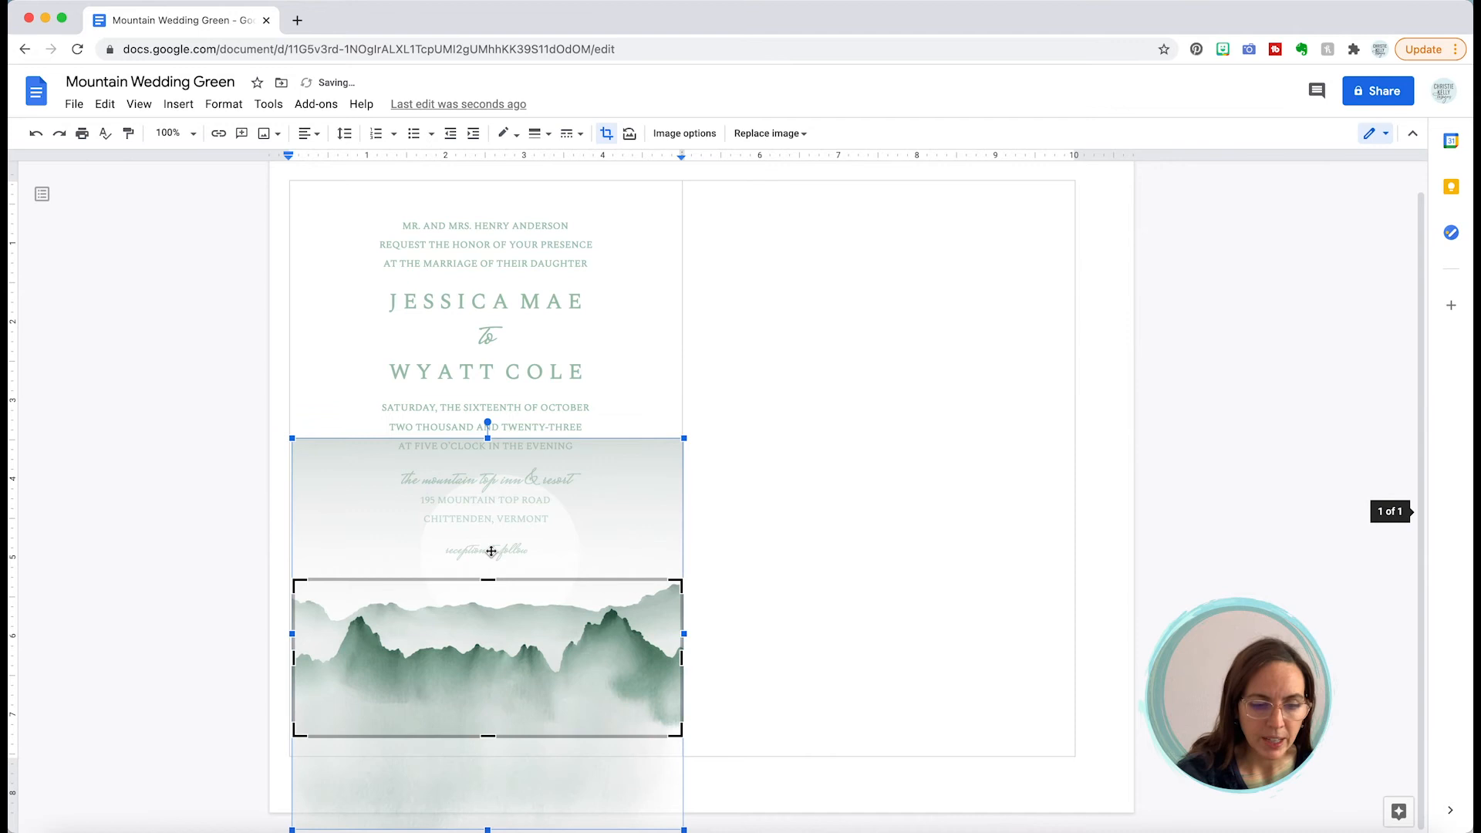
Step: Apply the crop, then delete and restore the mountain strip below the text
left_click(747, 505)
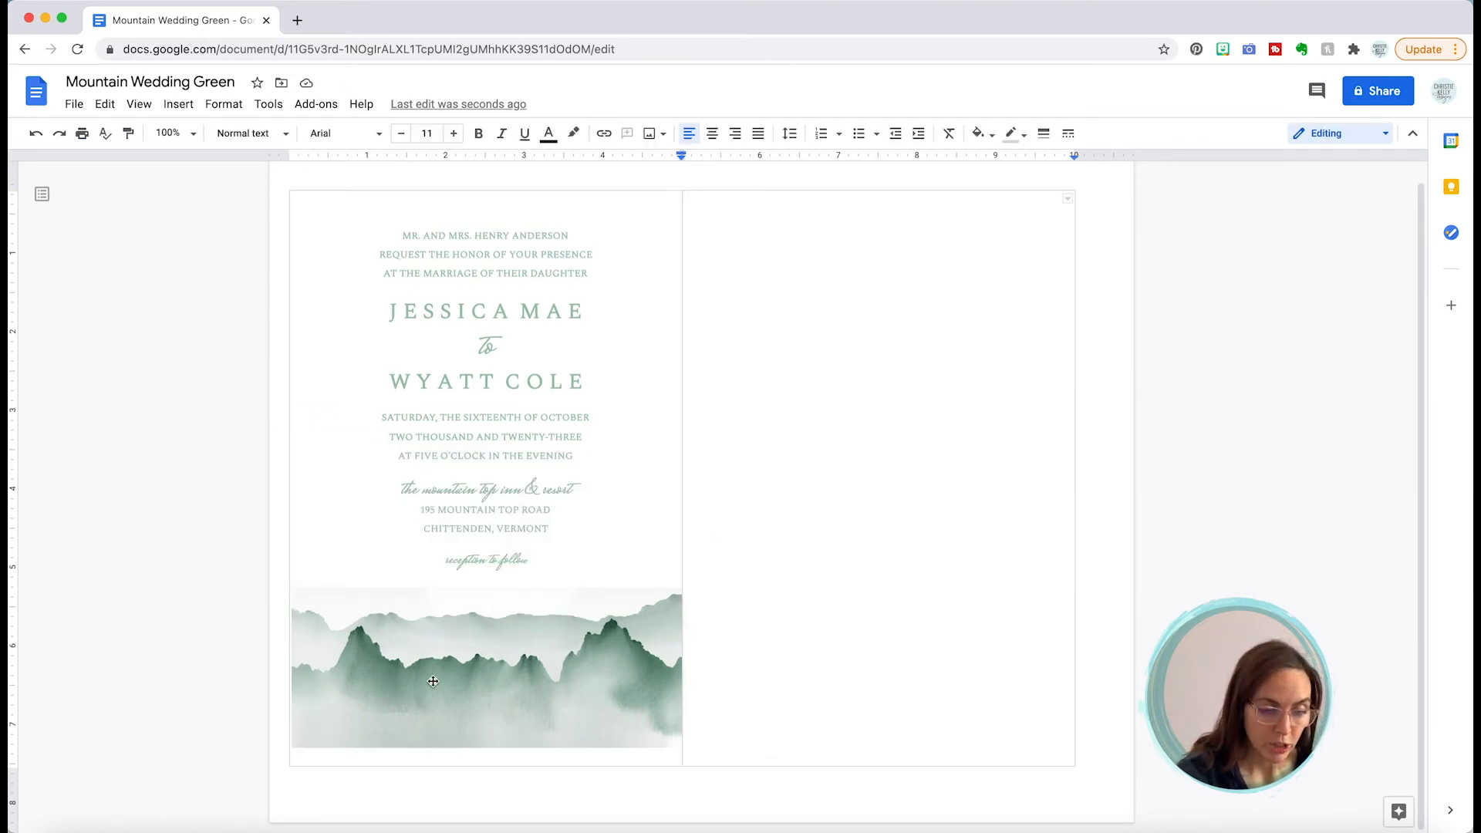
left_click(445, 660)
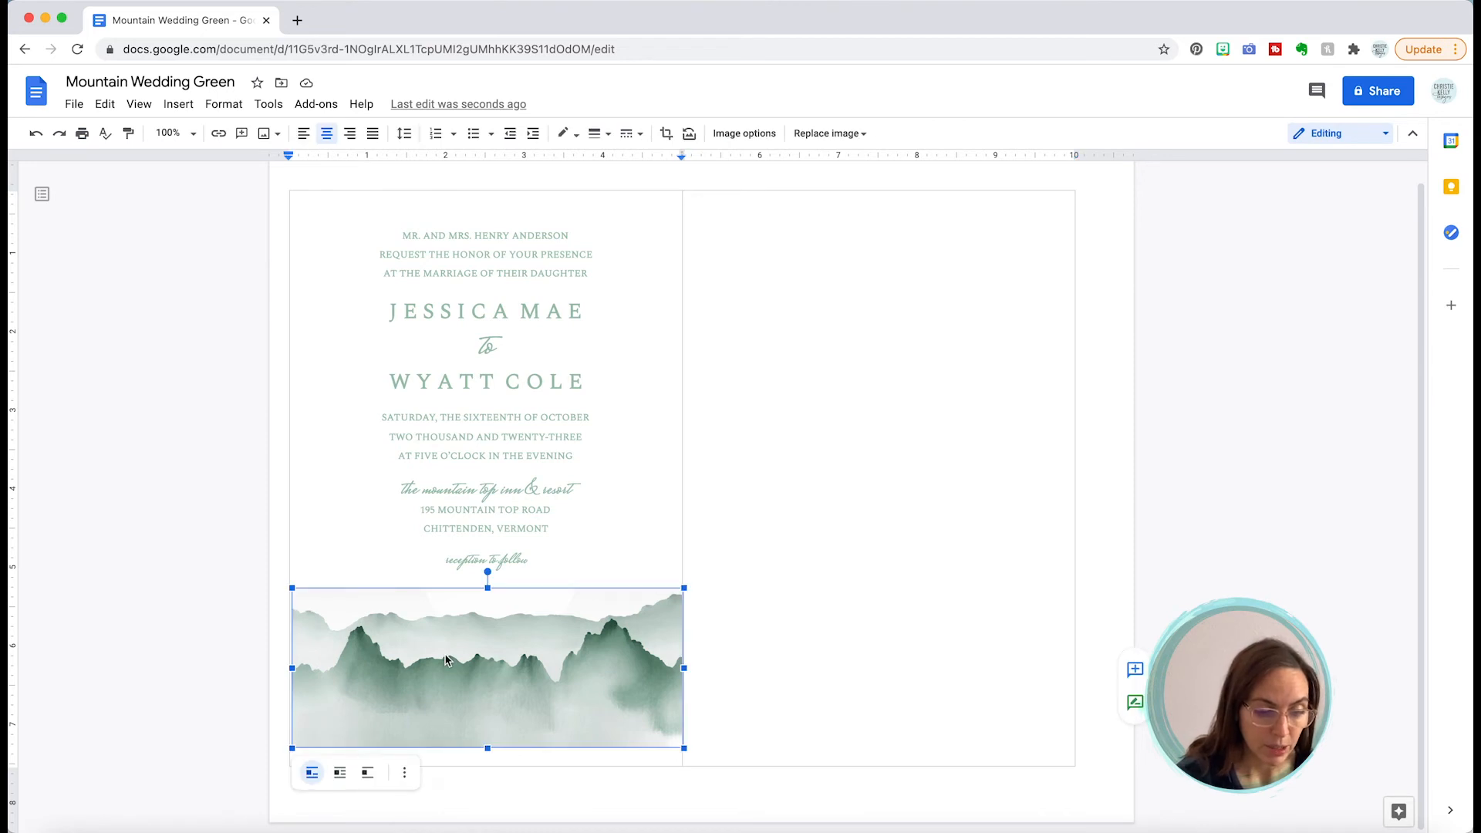
key("Delete")
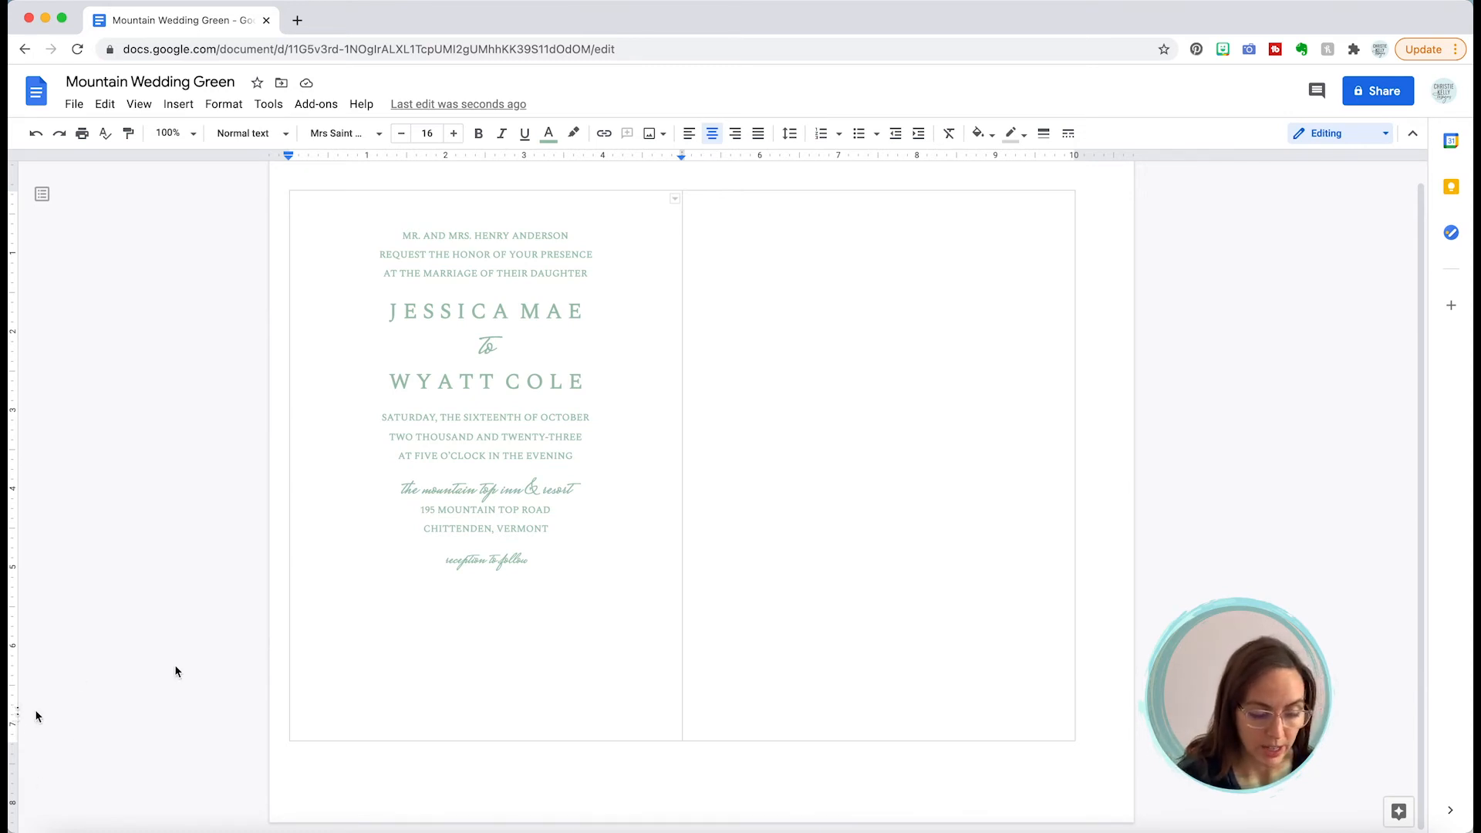
key("ctrl+v")
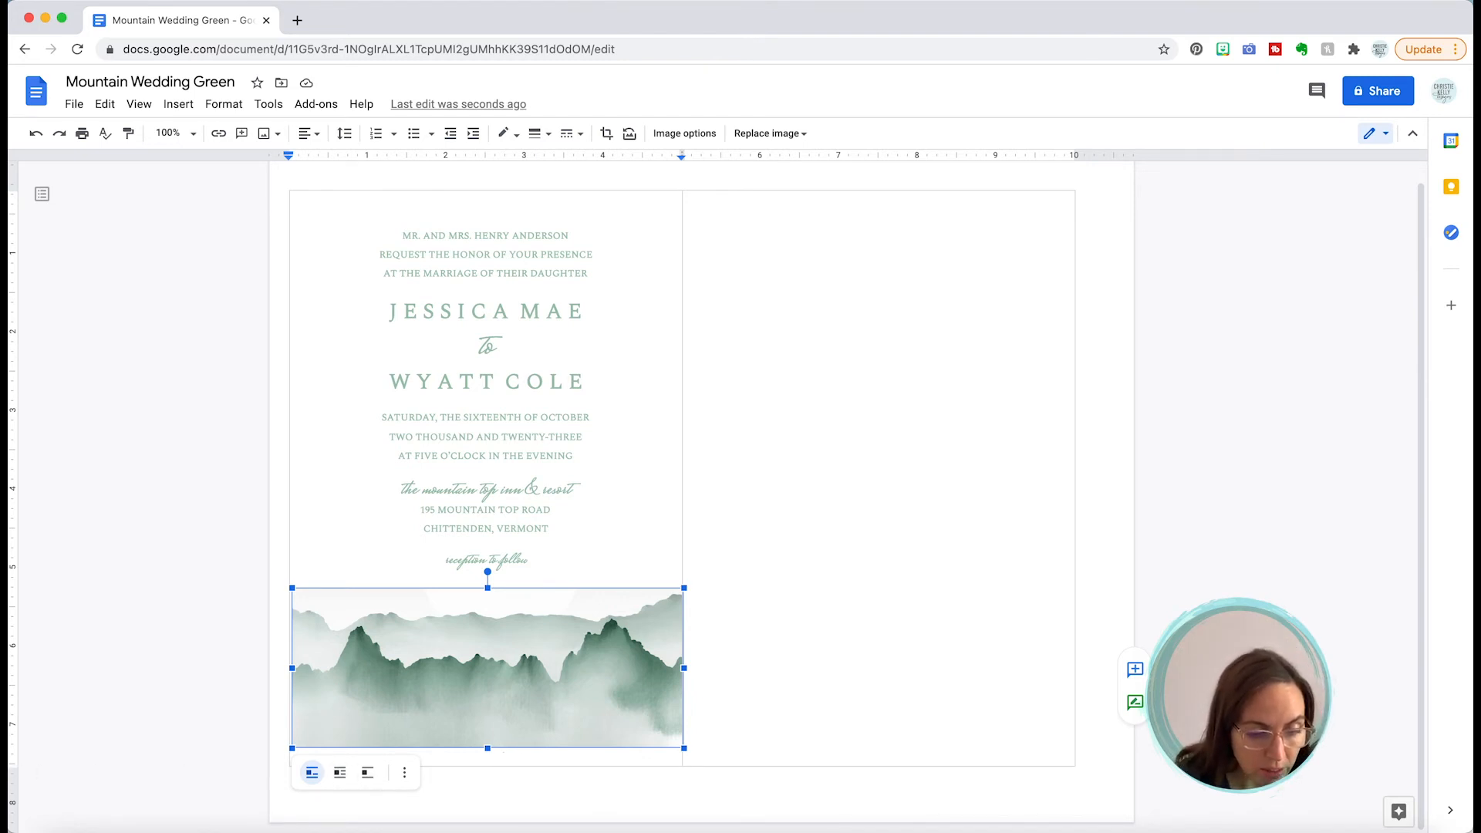
key("Delete")
key("super+z")
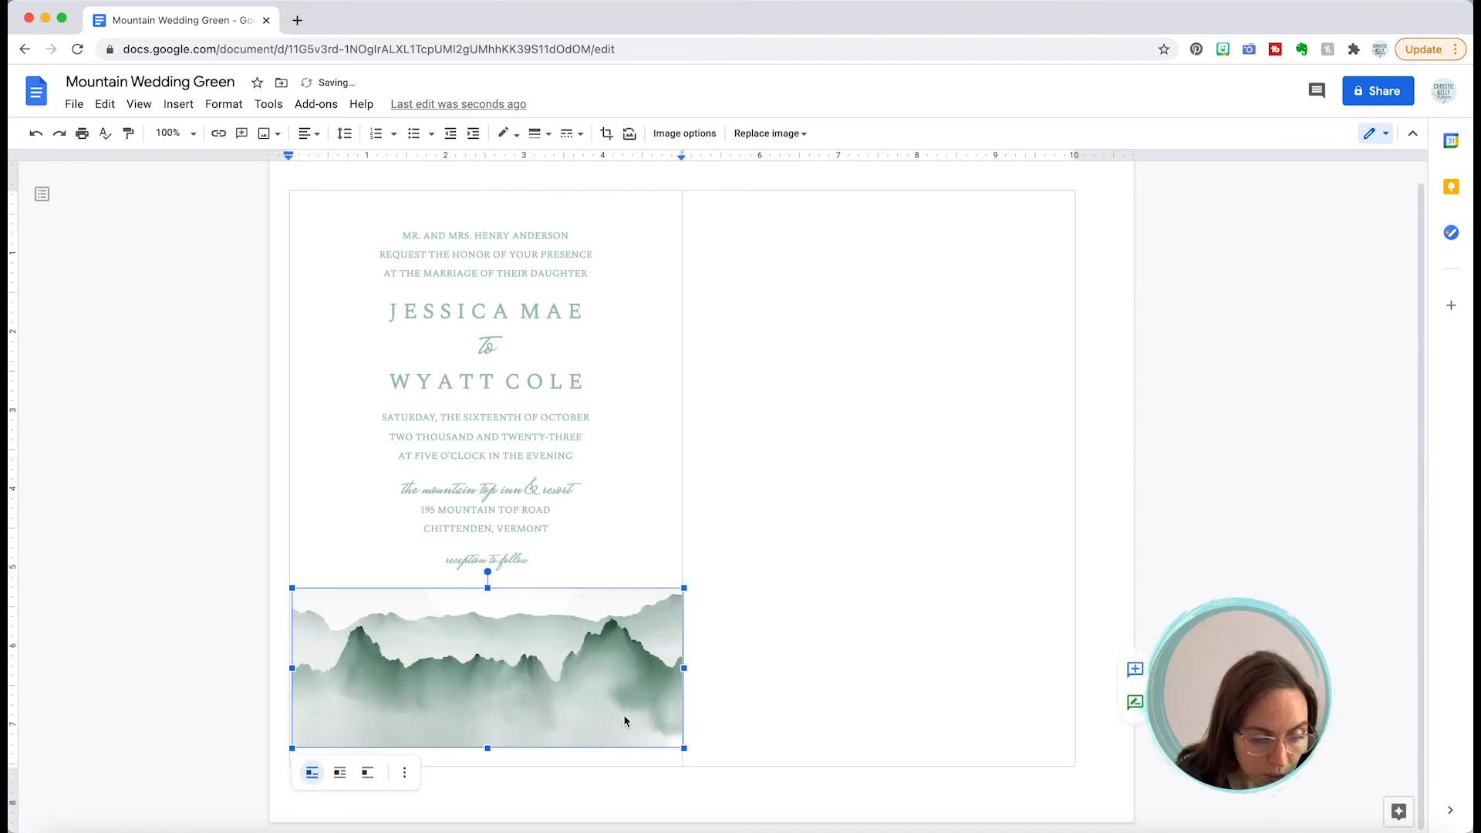
key("Down")
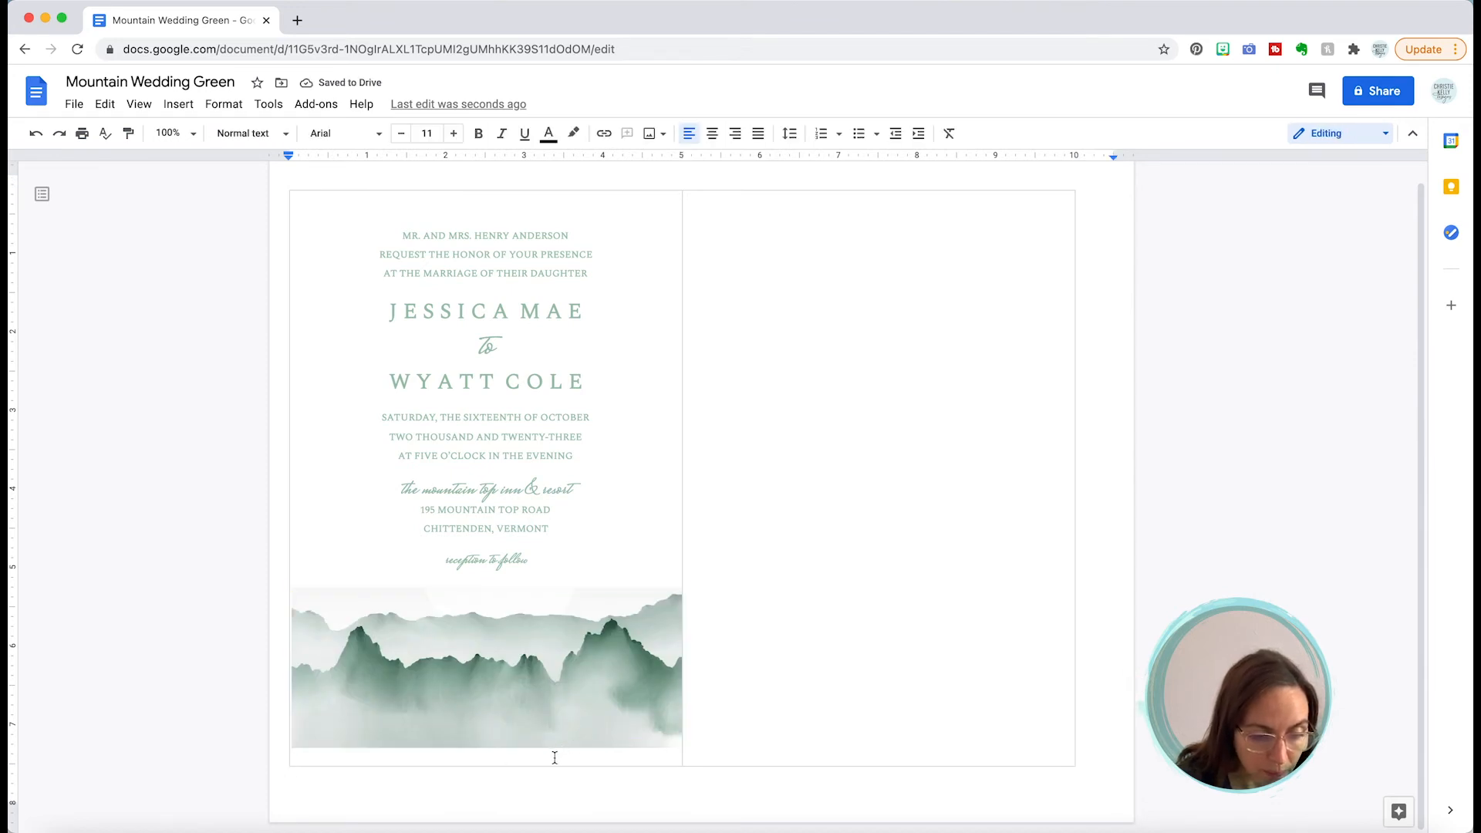
Step: Backspace out the blank line so the strip sits directly under 'reception to follow'
left_click(554, 757)
left_click(595, 574)
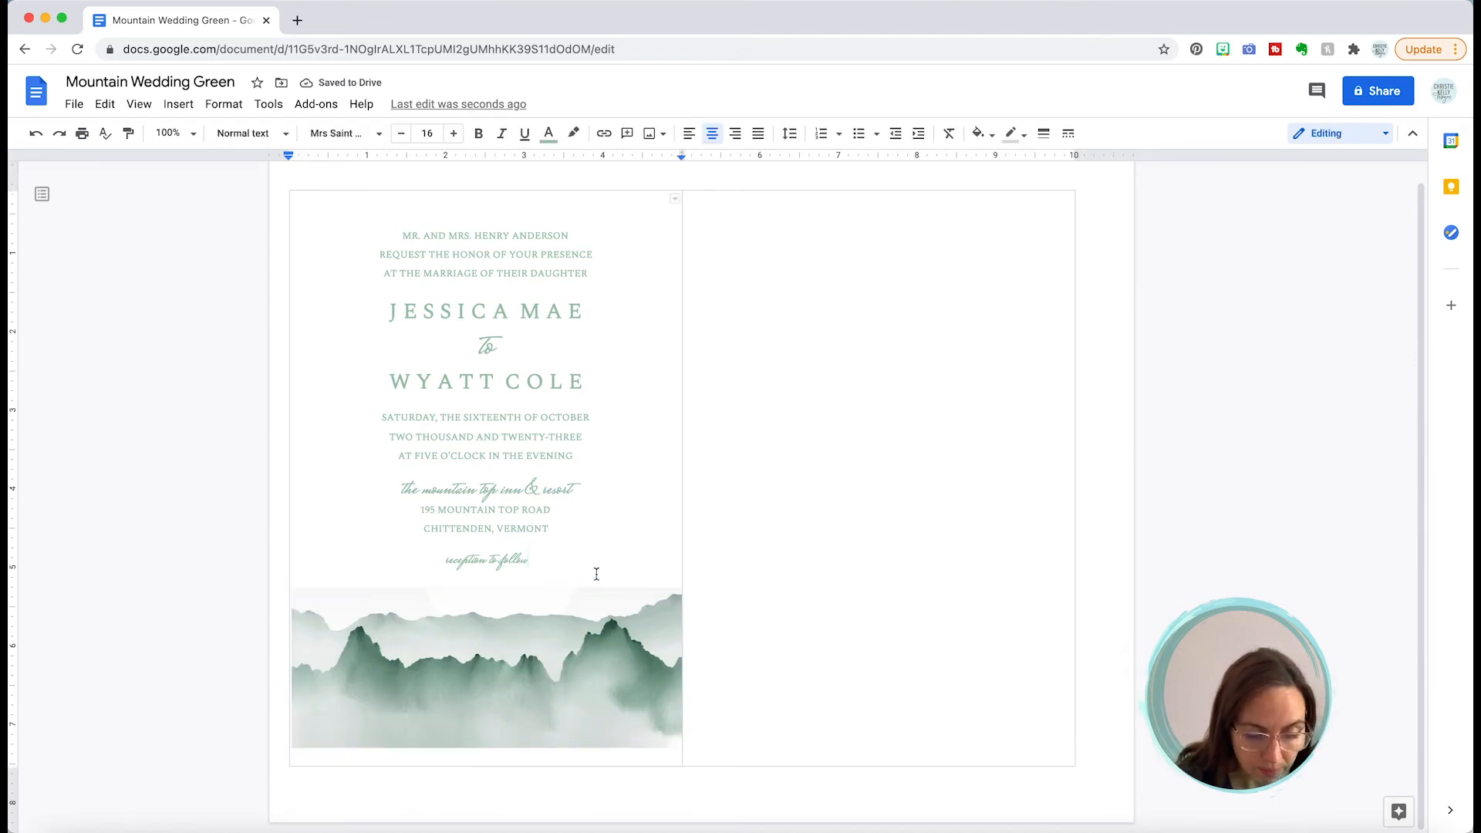
key("BackSpace")
key("BackSpace")
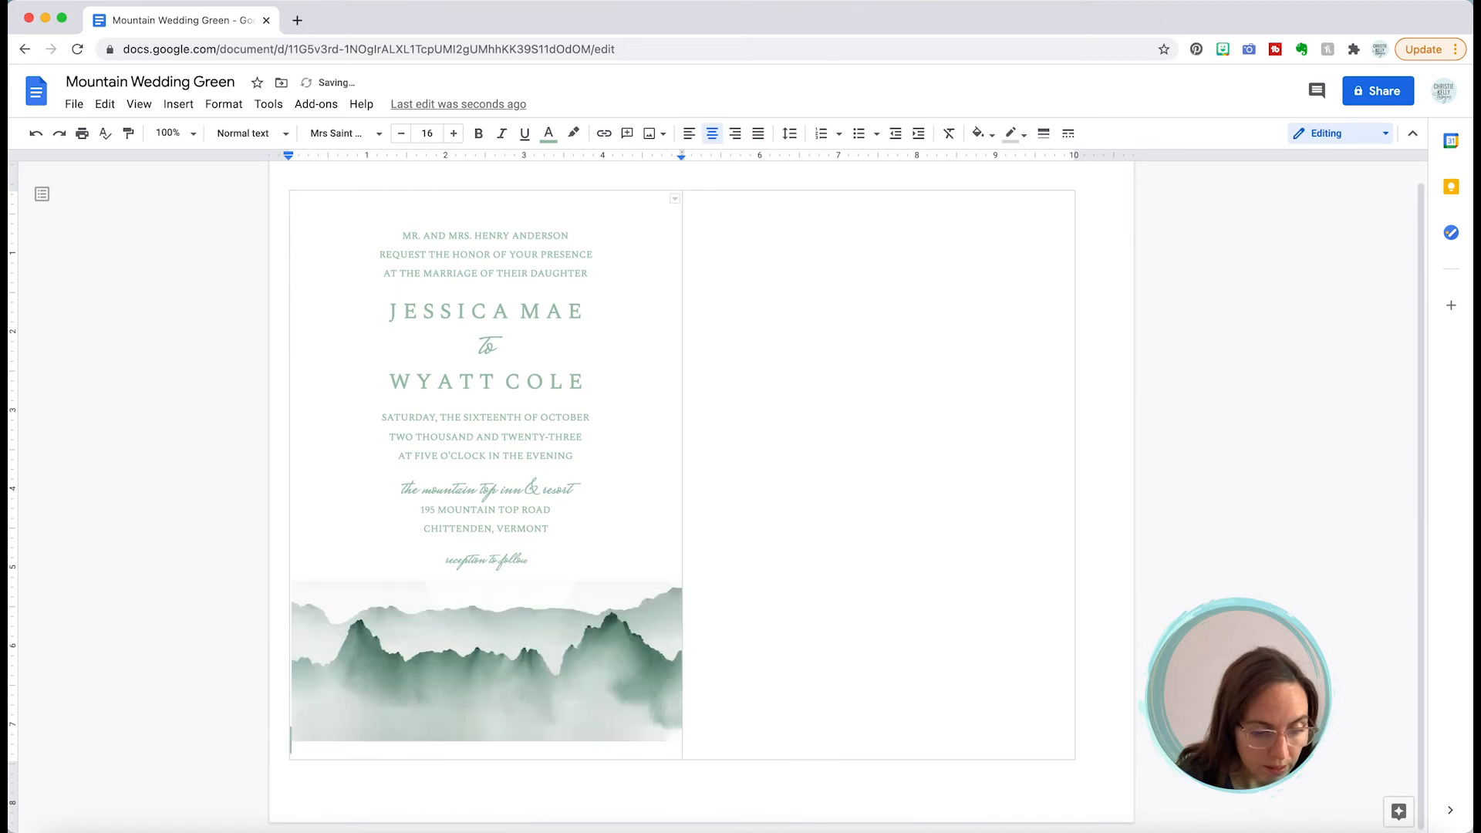
key("BackSpace")
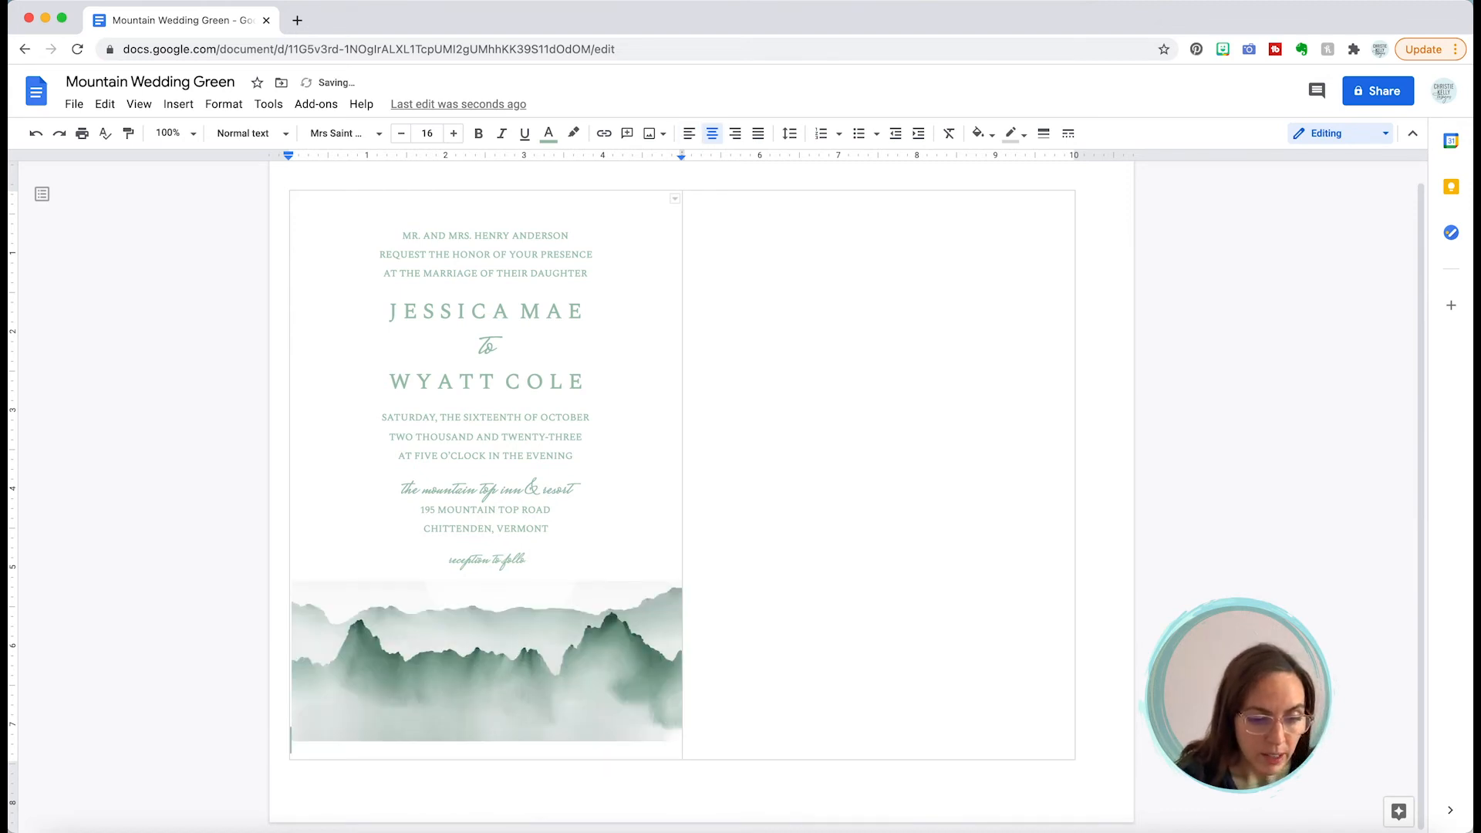
left_click(609, 598)
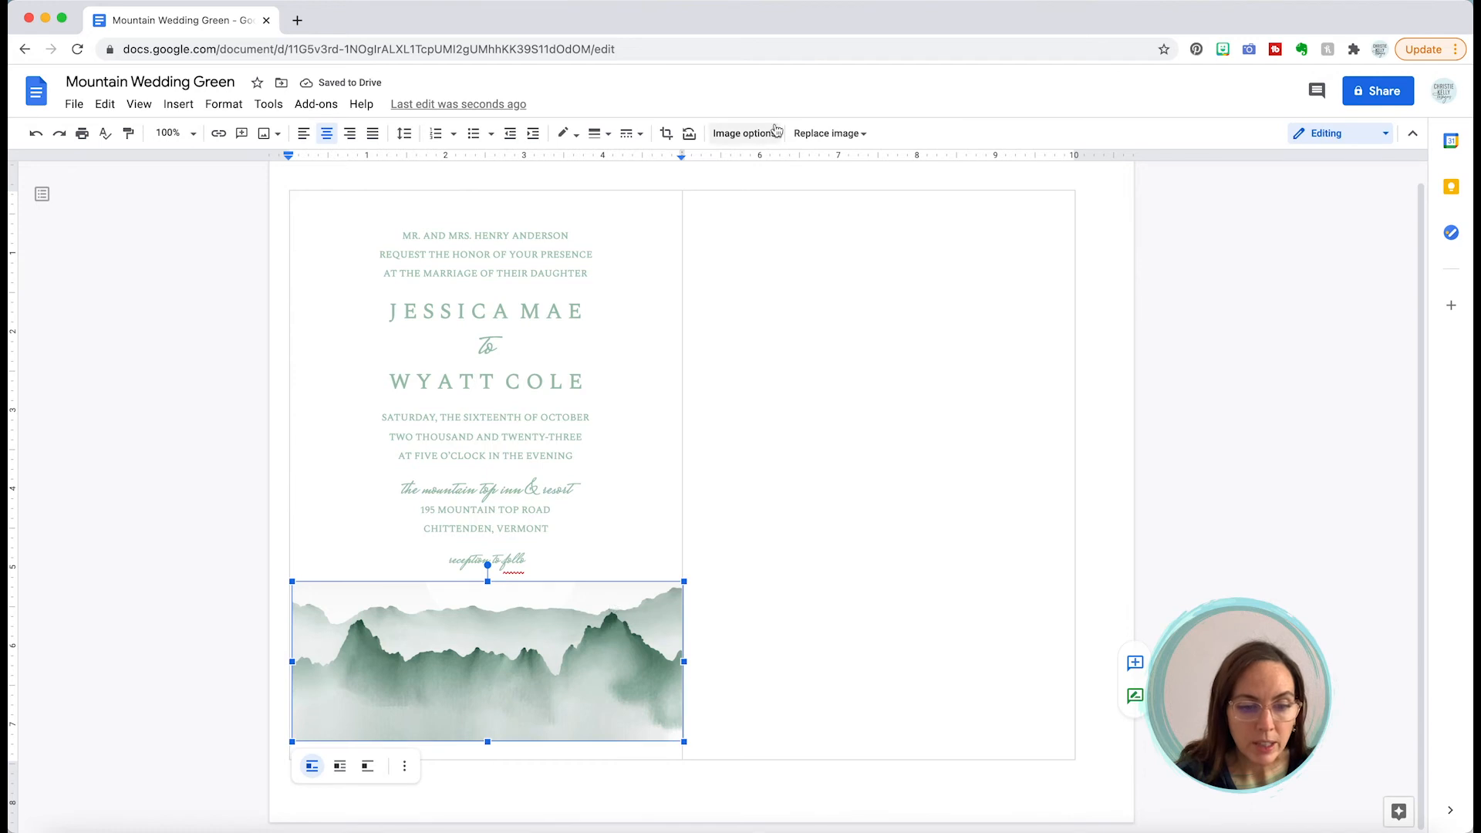
Step: Set the mountain strip's width to 5 in under Size & Rotation
left_click(743, 132)
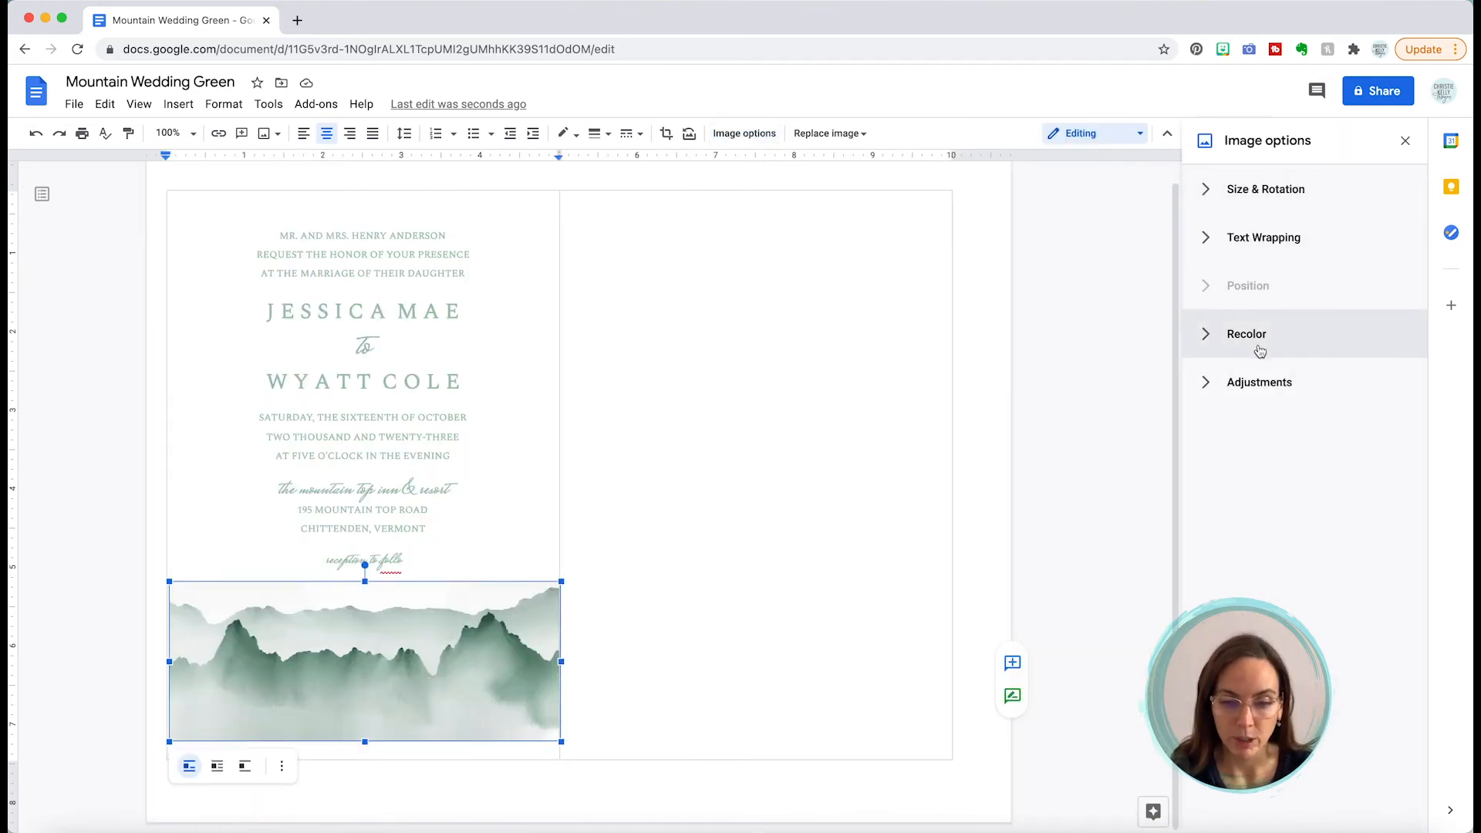
left_click(1205, 191)
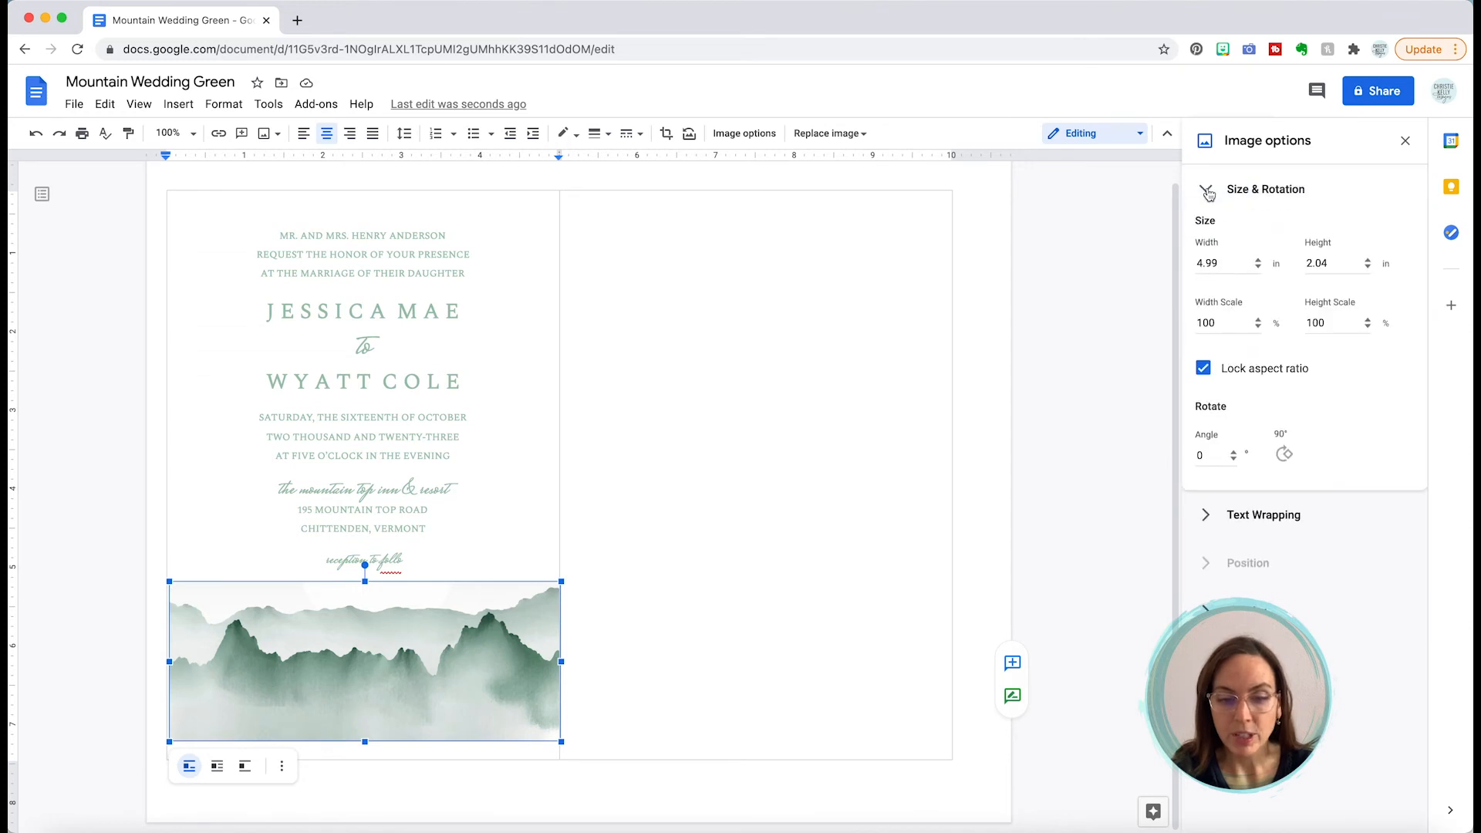
double_click(1208, 271)
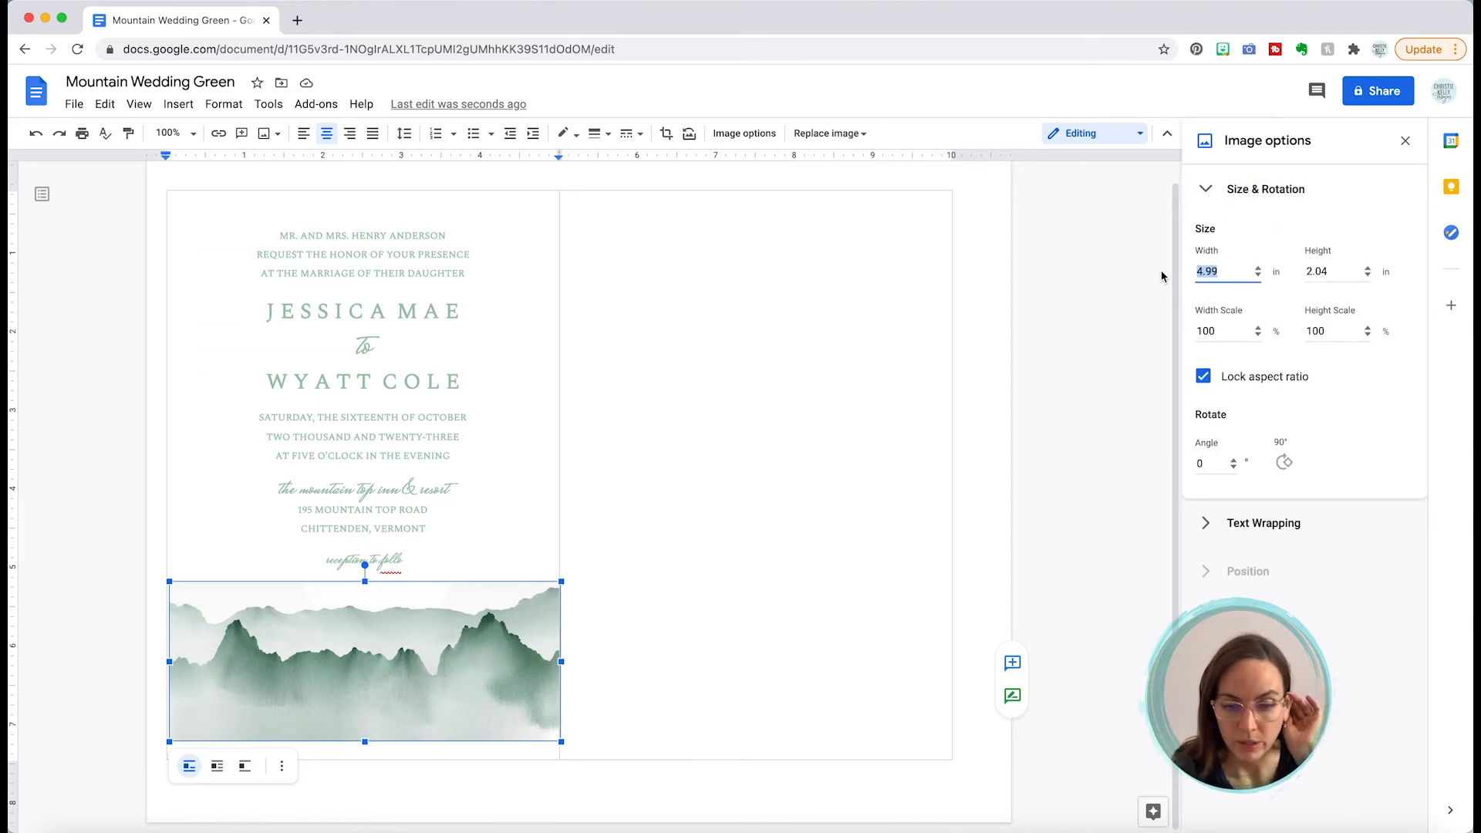
type("5")
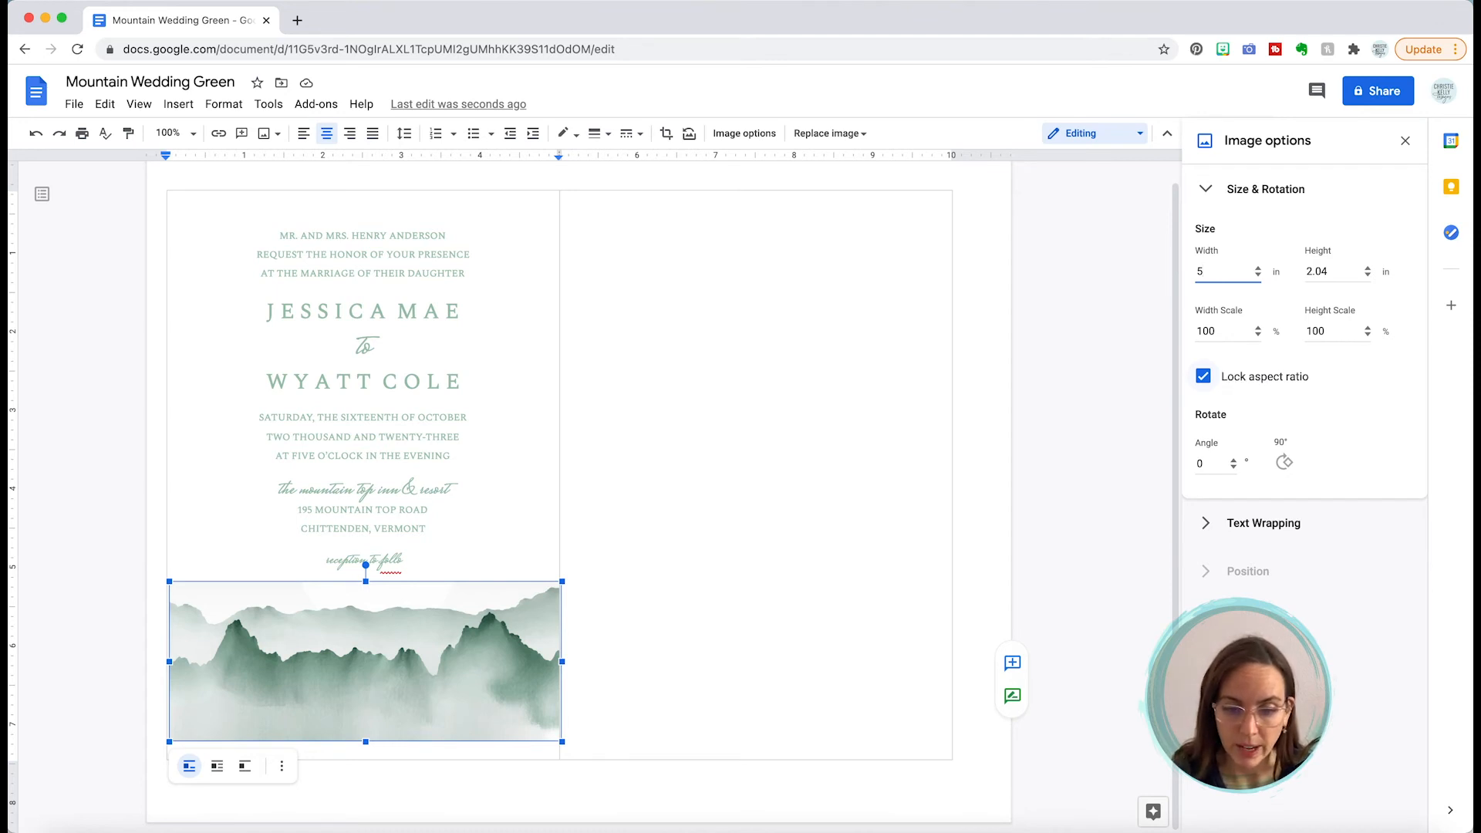
left_click(1247, 411)
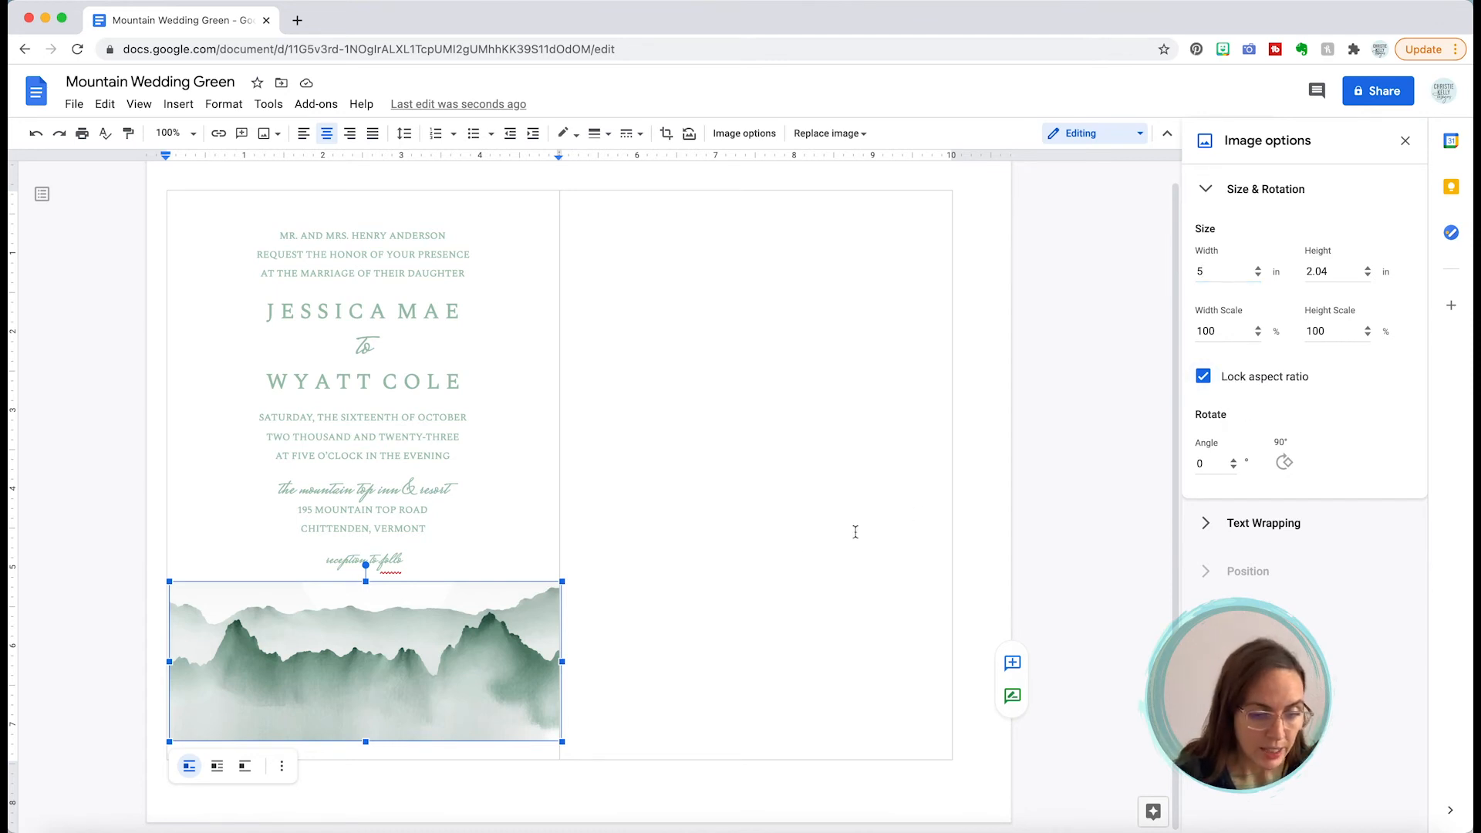
Step: Type the missing 'w' to restore 'reception to follow'
left_click(428, 559)
type("w")
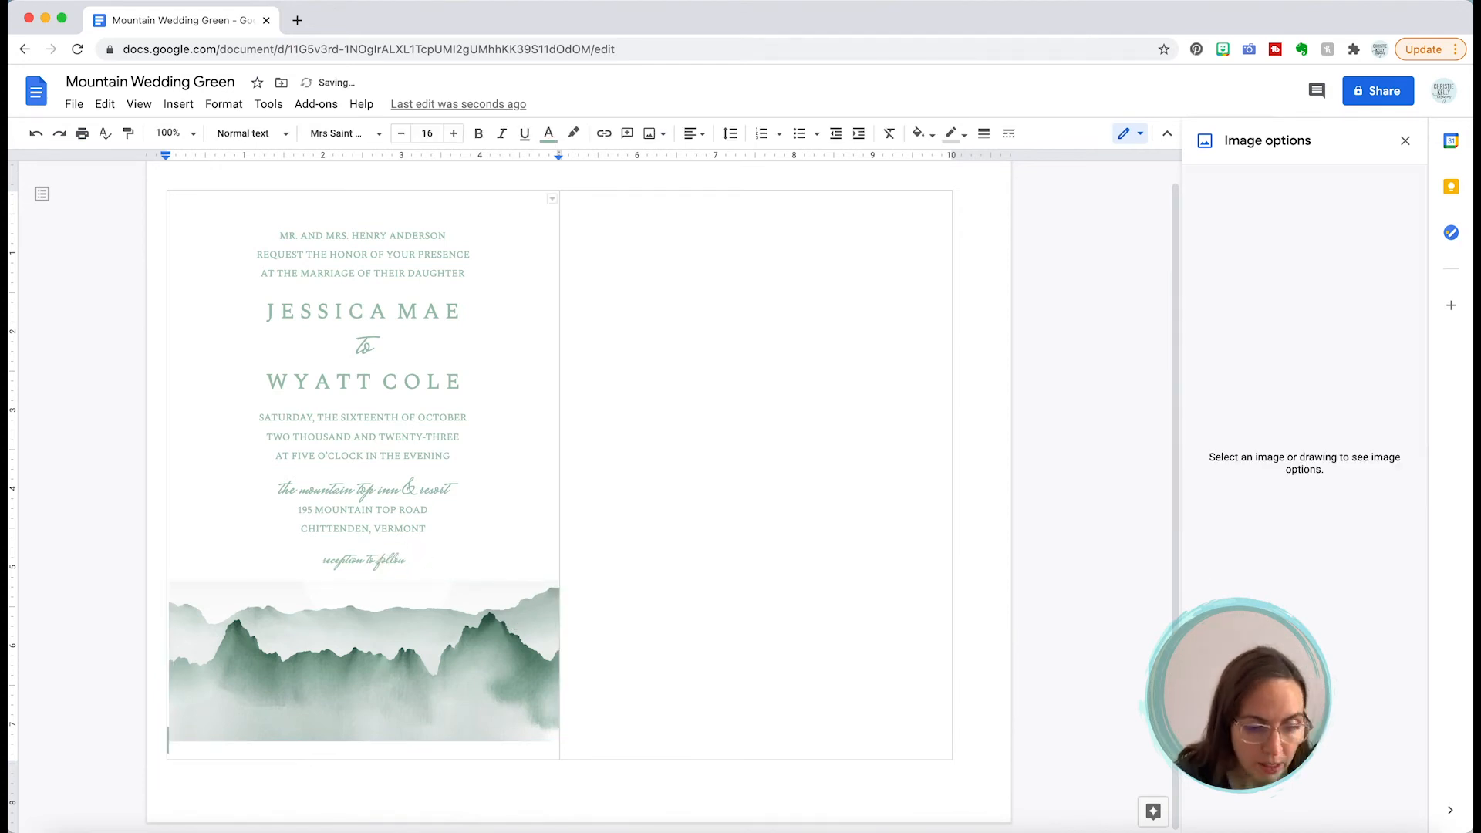
left_click(433, 630)
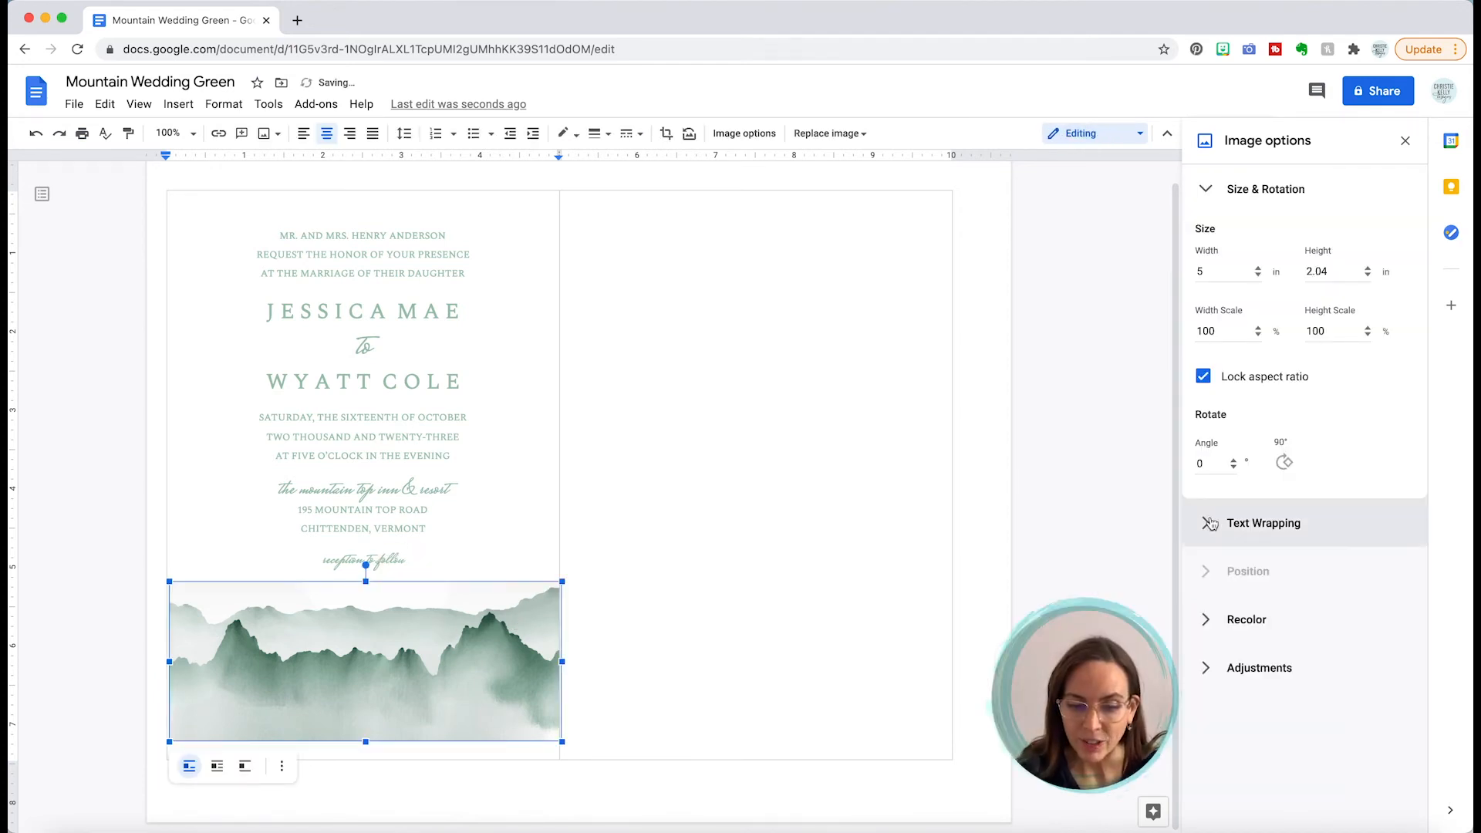
Step: Set the image to Wrap text with top, bottom, left and right margins all 0 in
left_click(1257, 523)
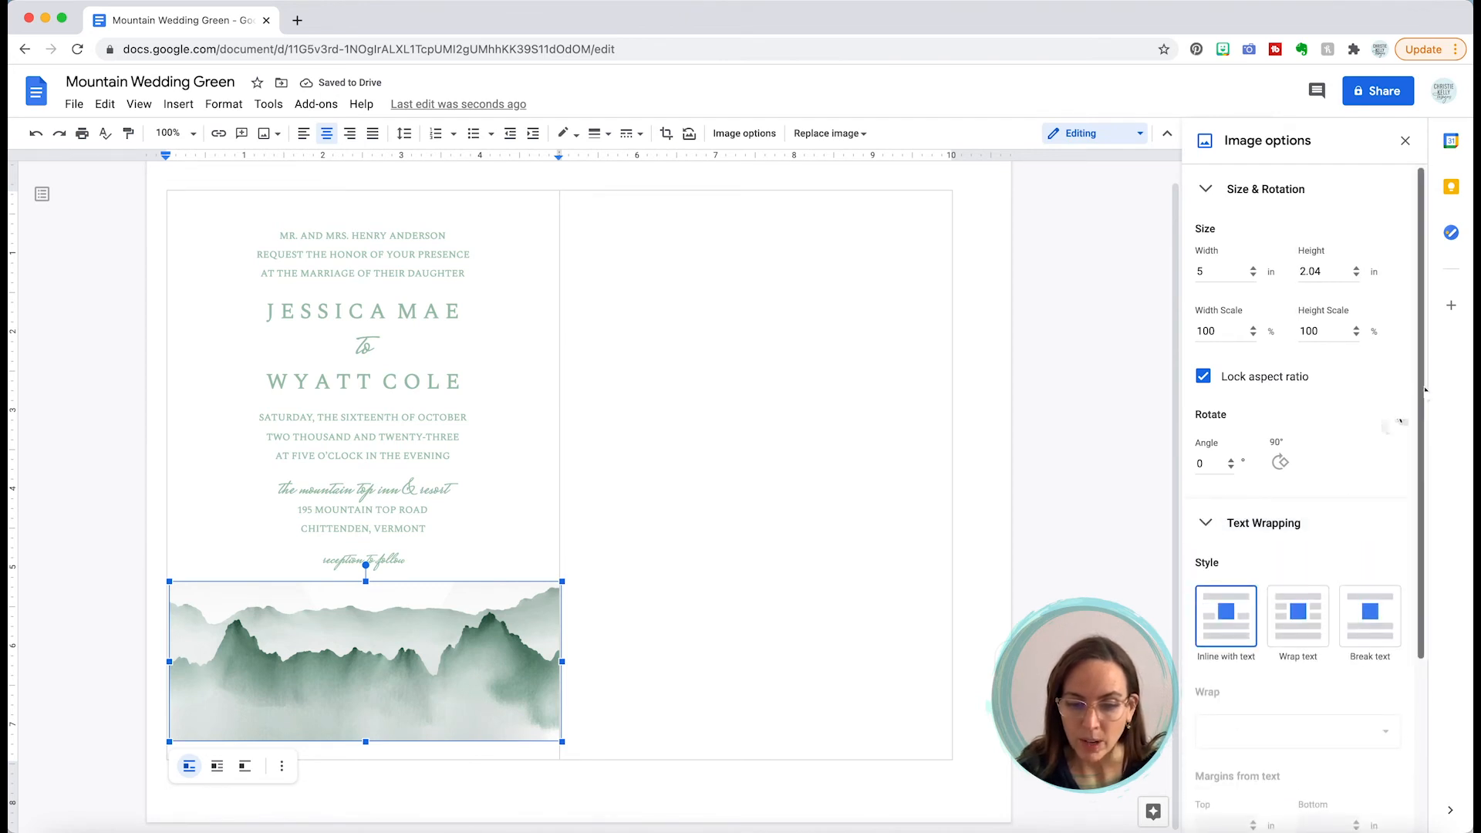
left_click_drag(1419, 389, 1389, 571)
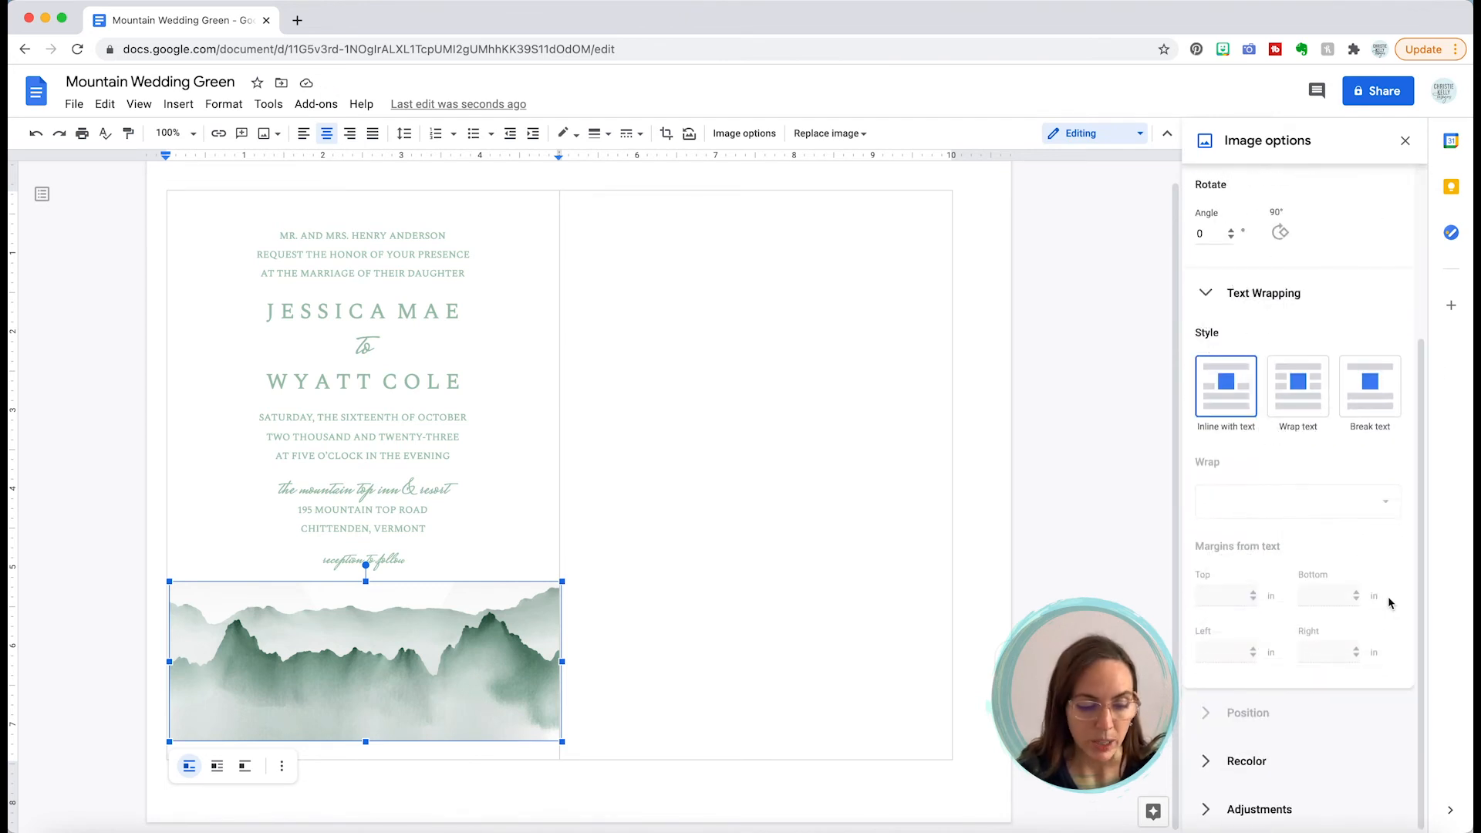
left_click(1302, 405)
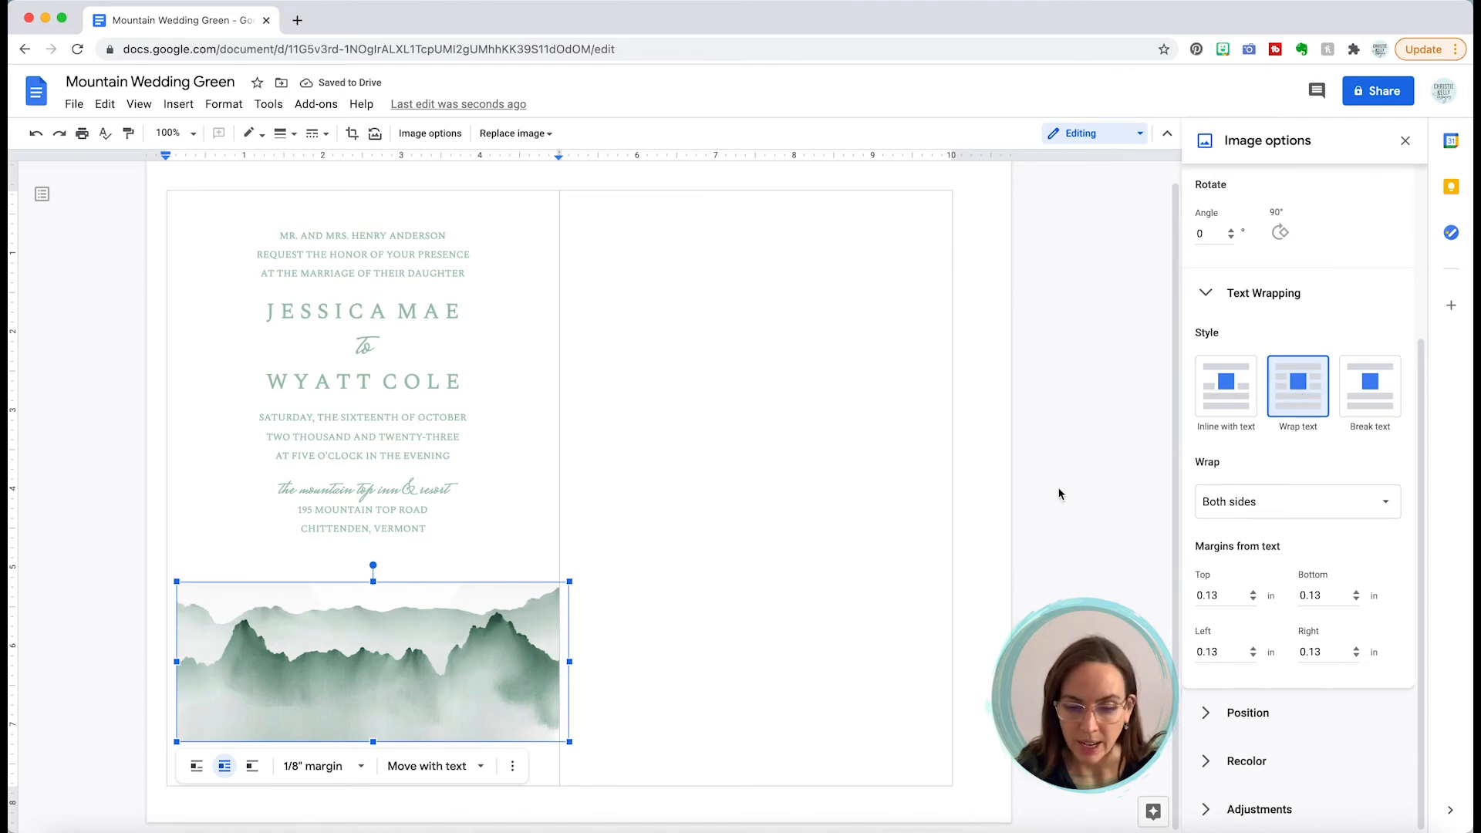
left_click_drag(1226, 596, 1187, 600)
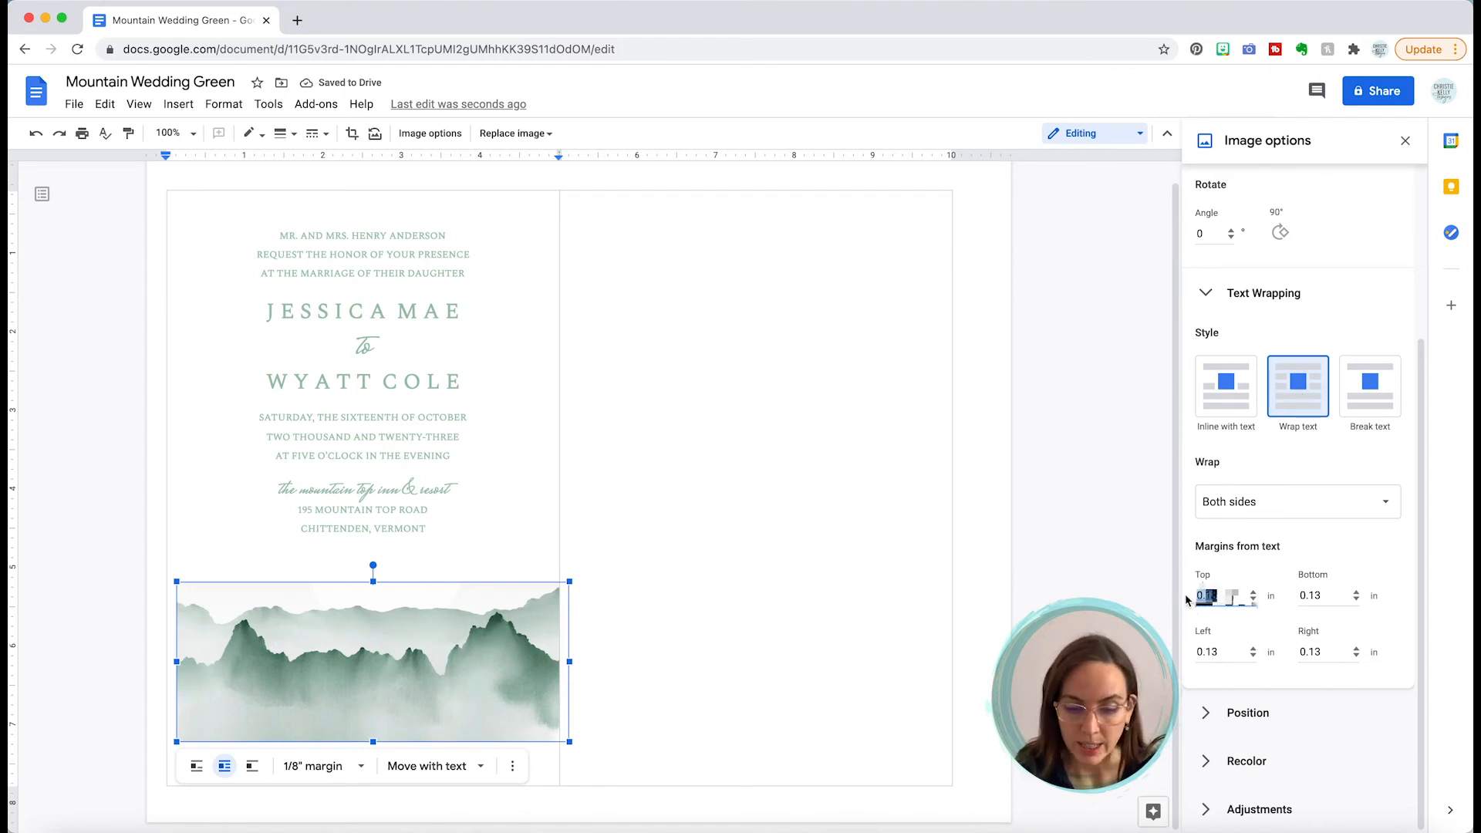
type("0")
key("Tab")
type("0")
key("Tab")
type("0")
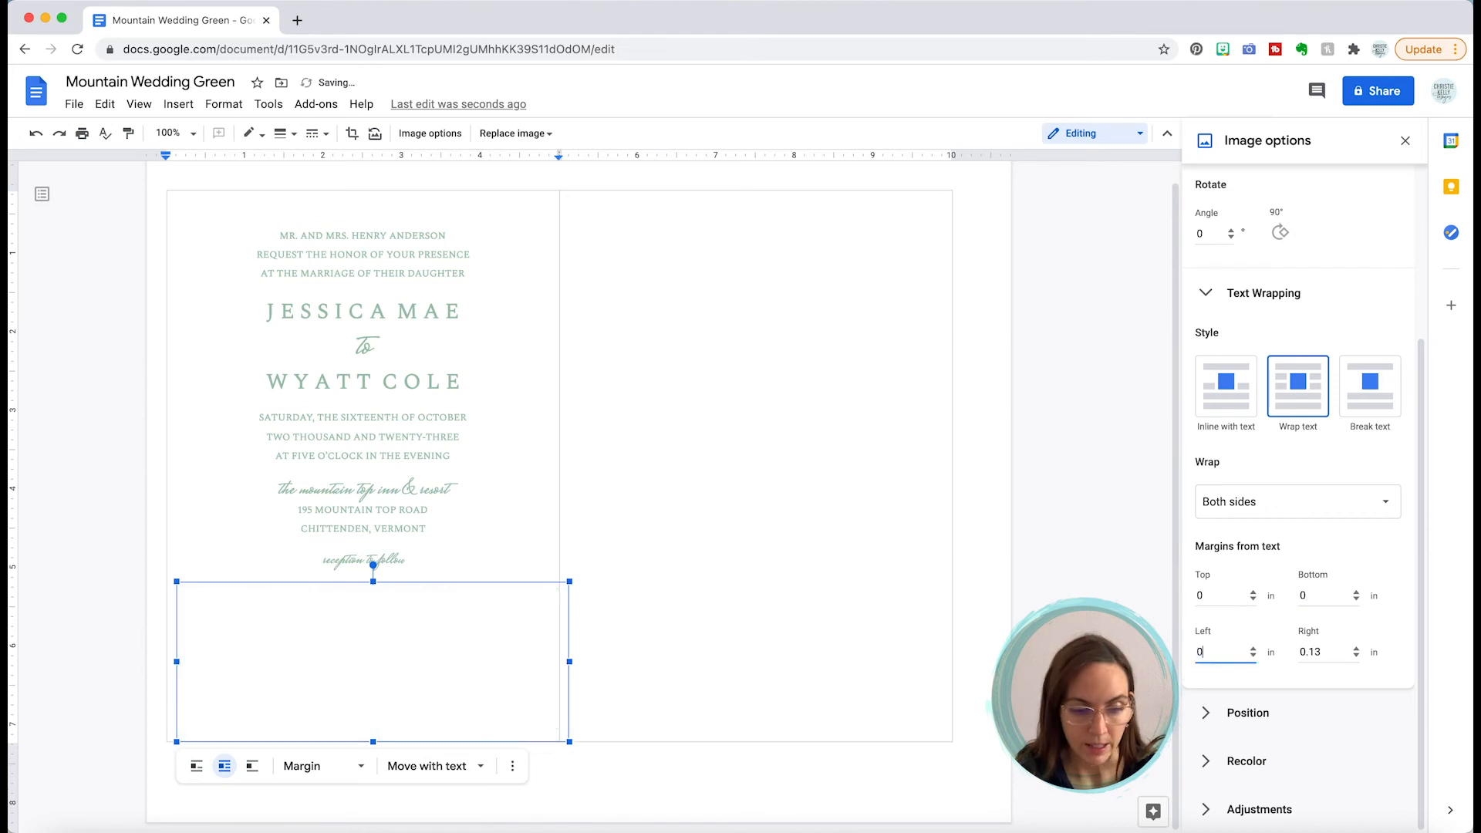
key("Tab")
type("0")
key("Tab")
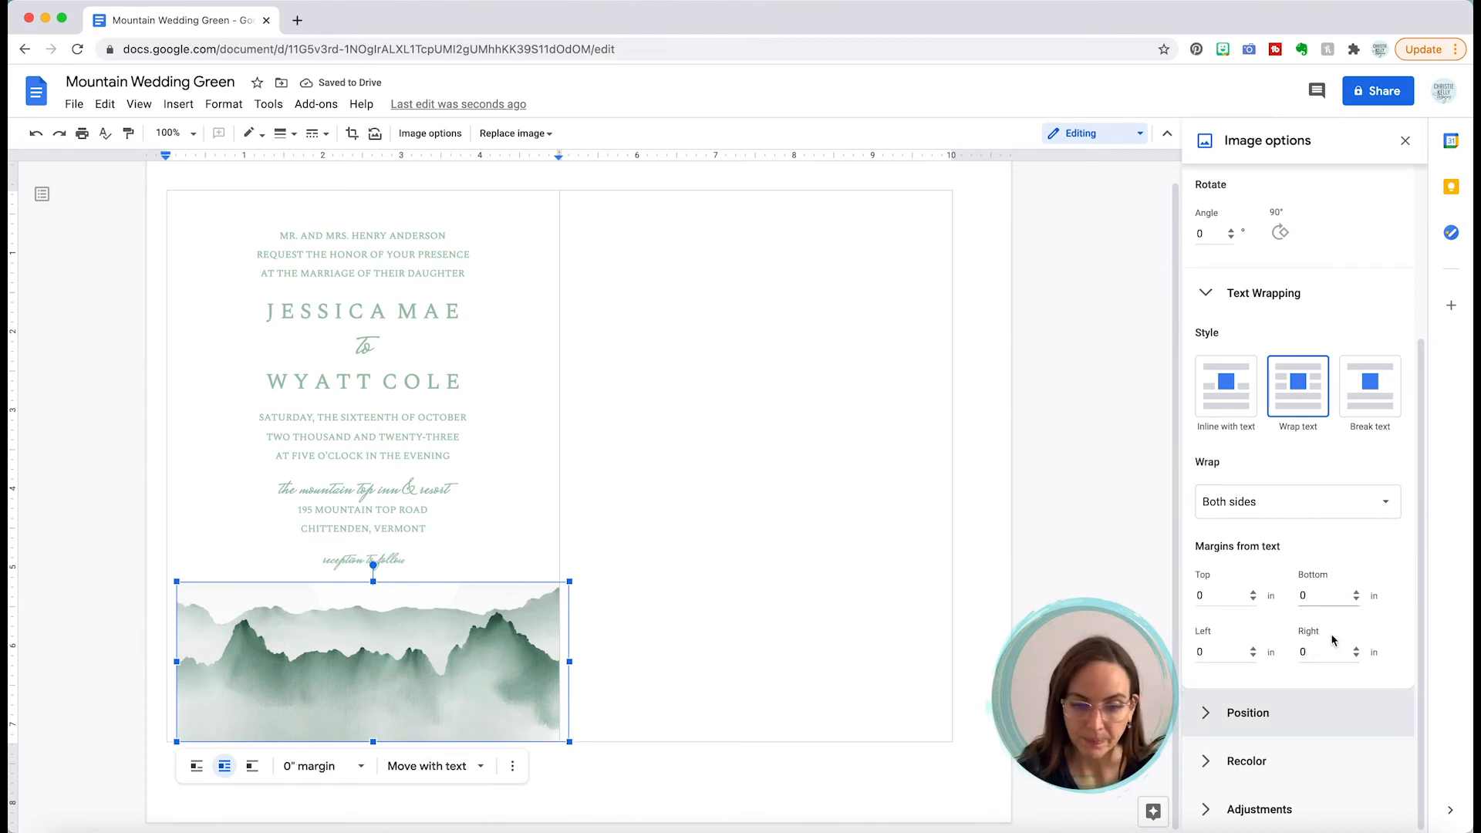
Step: Set the image's horizontal position offset to 0 so it sits flush left
left_click(1202, 299)
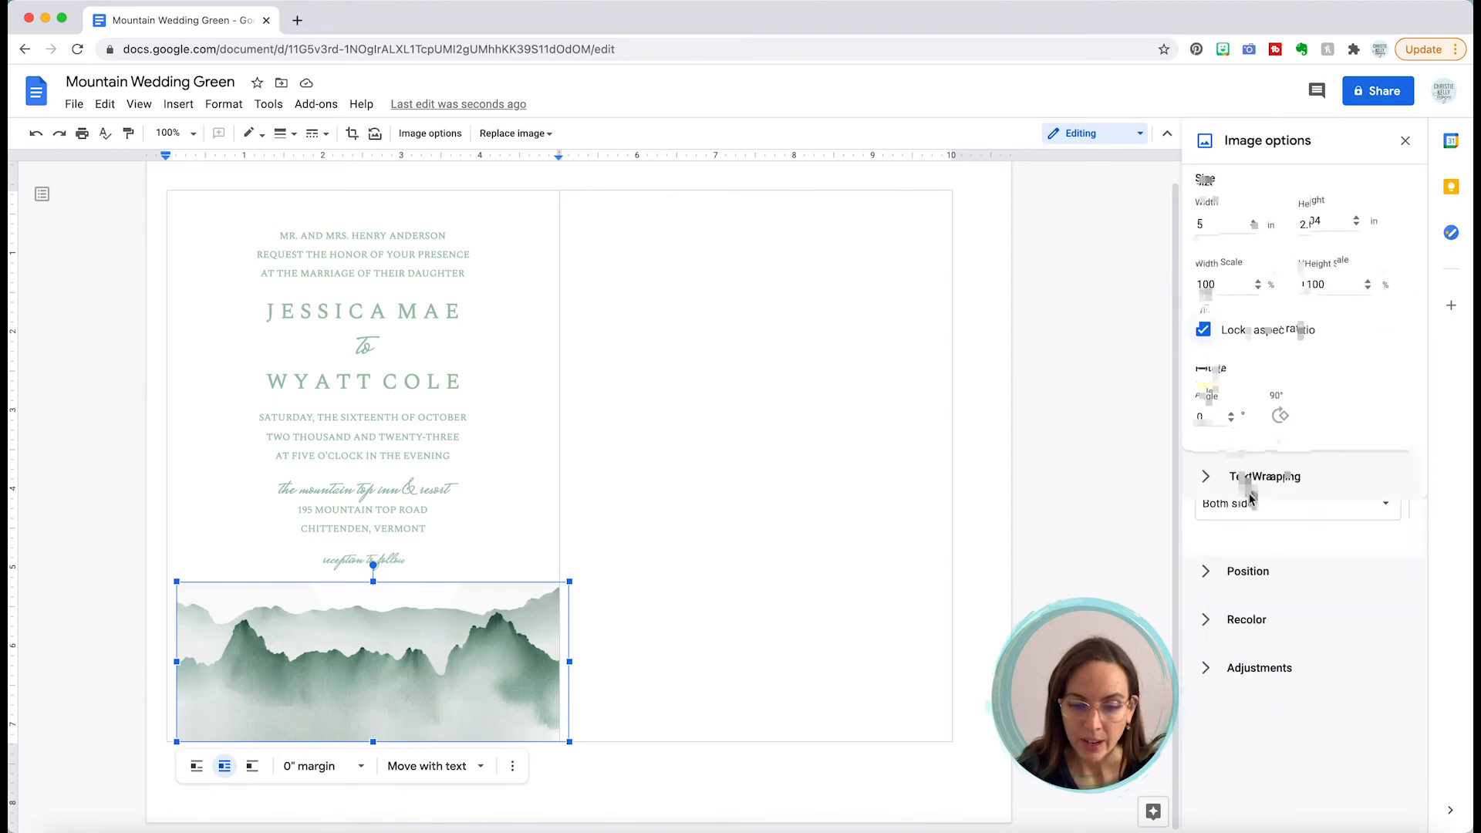
left_click(1208, 575)
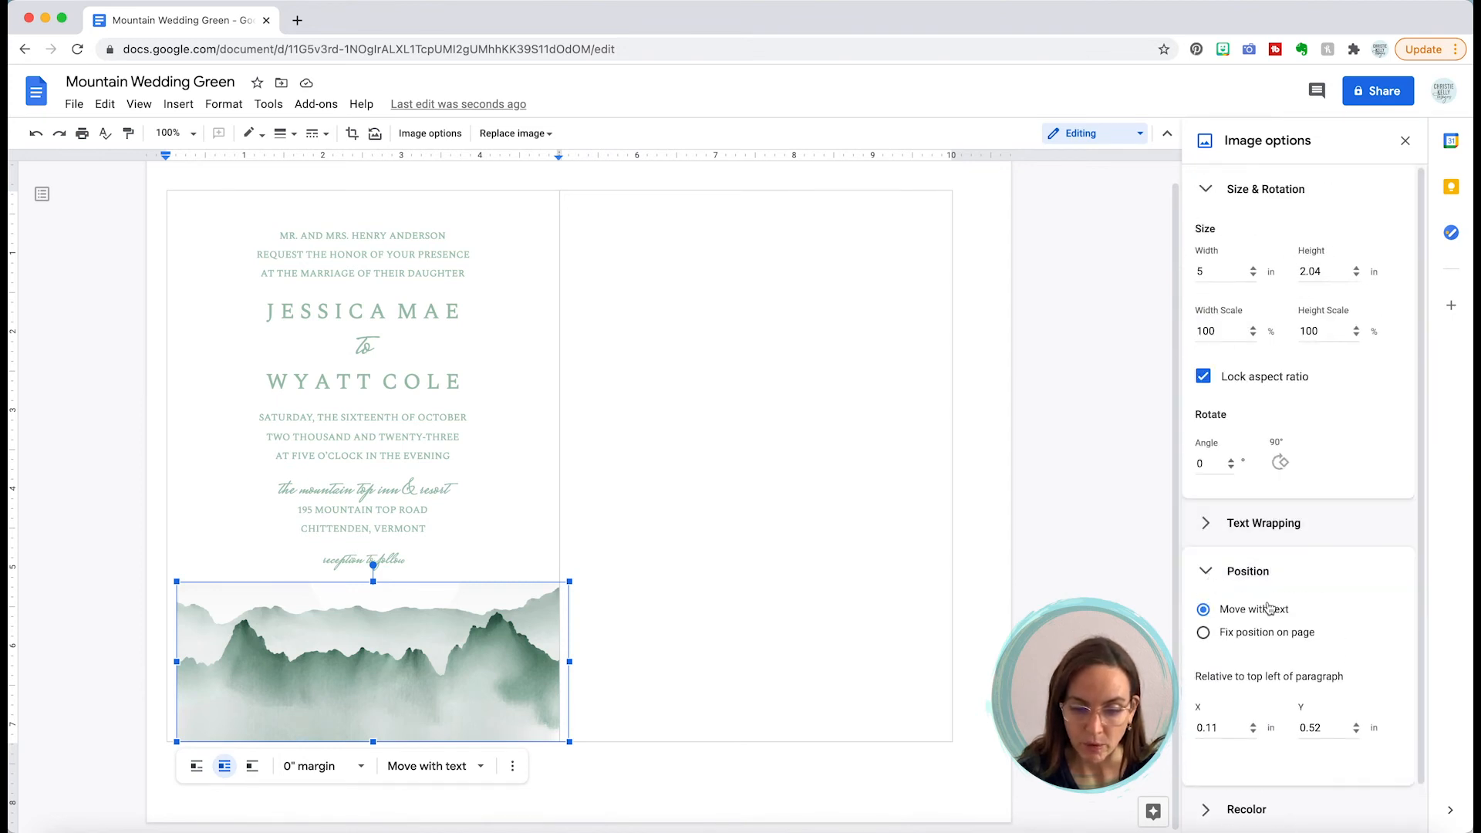
left_click_drag(1226, 727, 1174, 727)
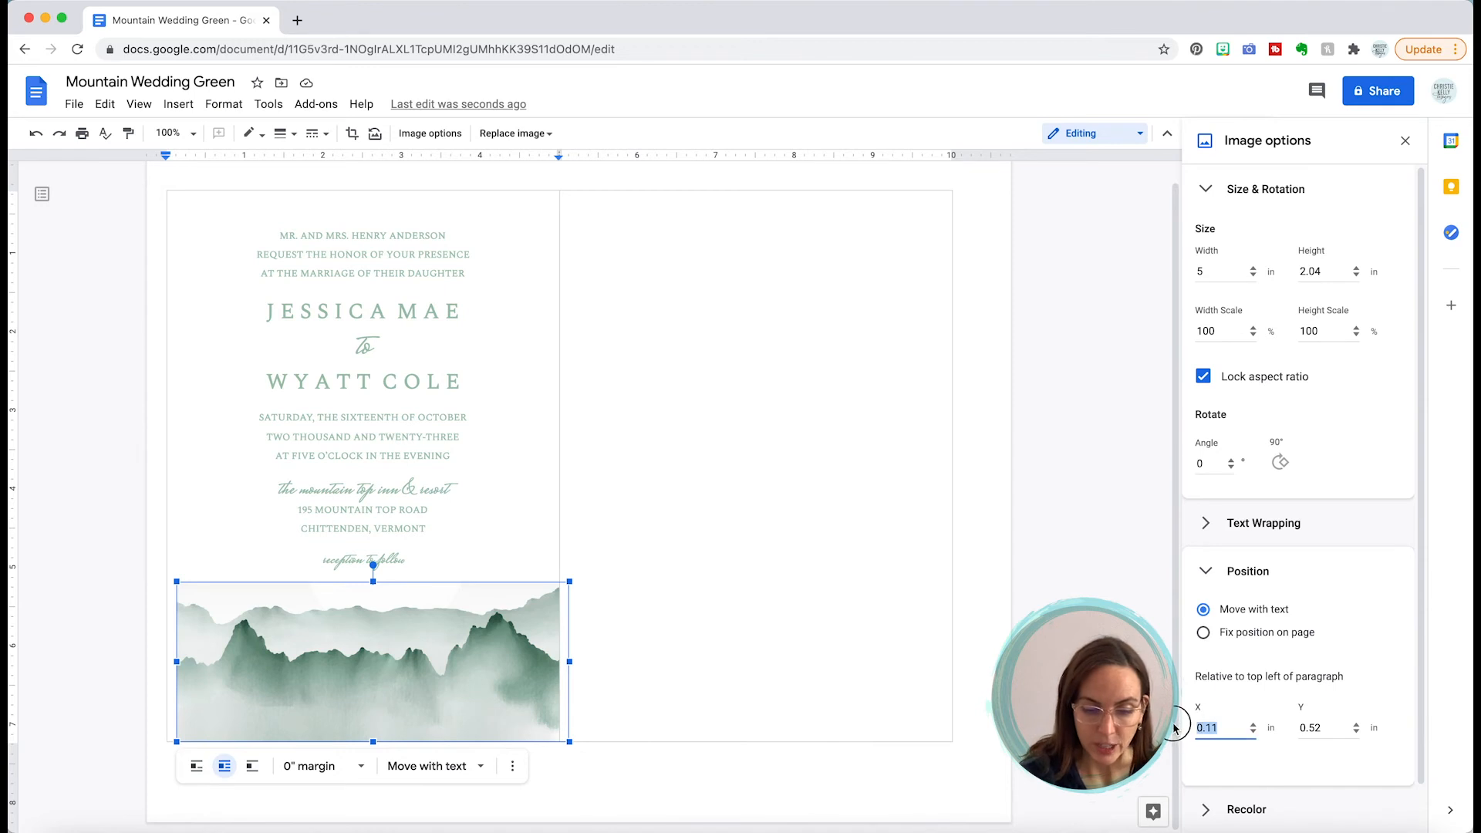
type("0")
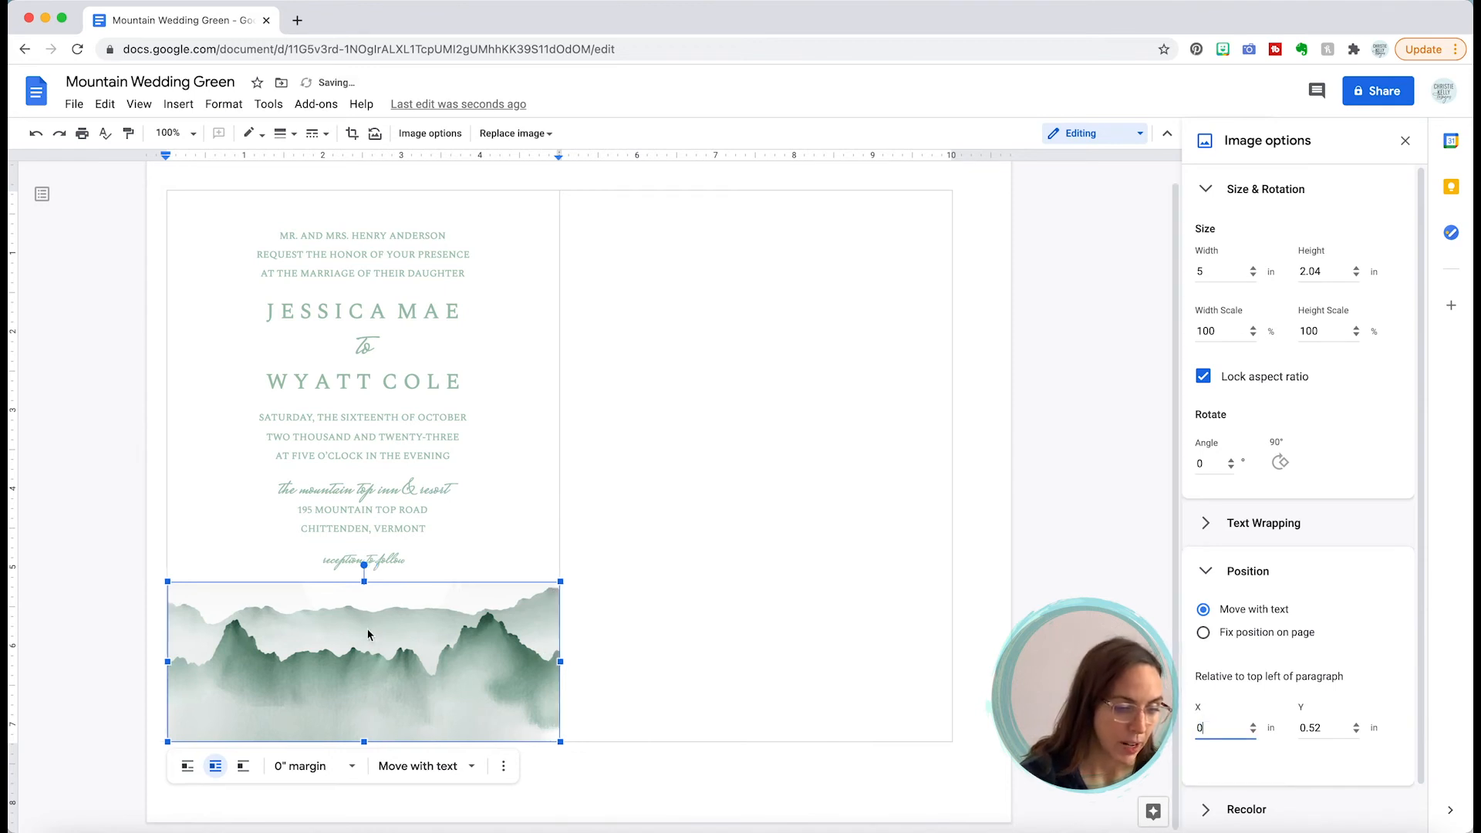
left_click(490, 610)
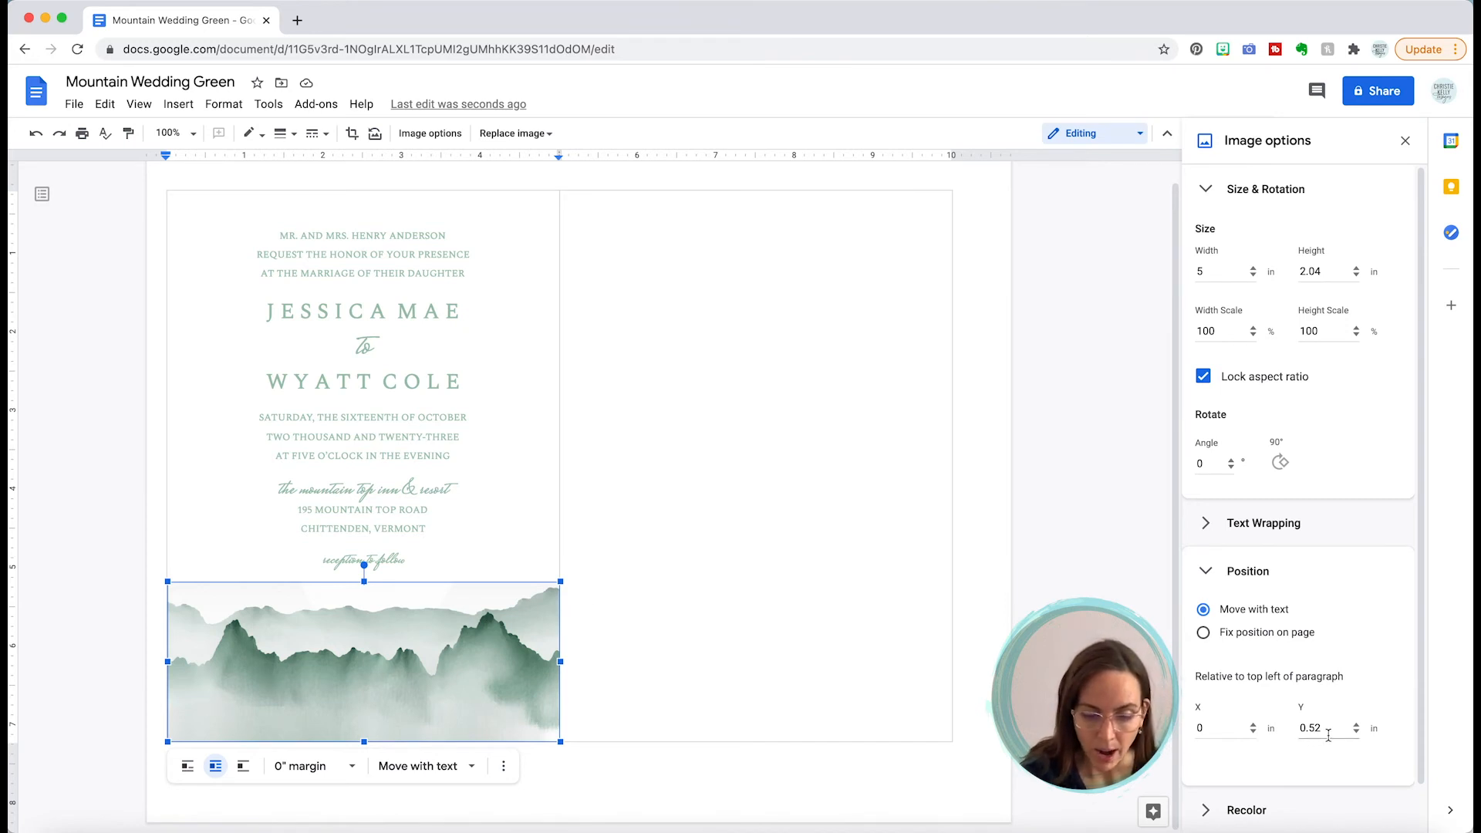
Step: Adjust the image's vertical offset with the spinner, raising it toward the paragraph top
left_click_drag(1328, 735, 1280, 731)
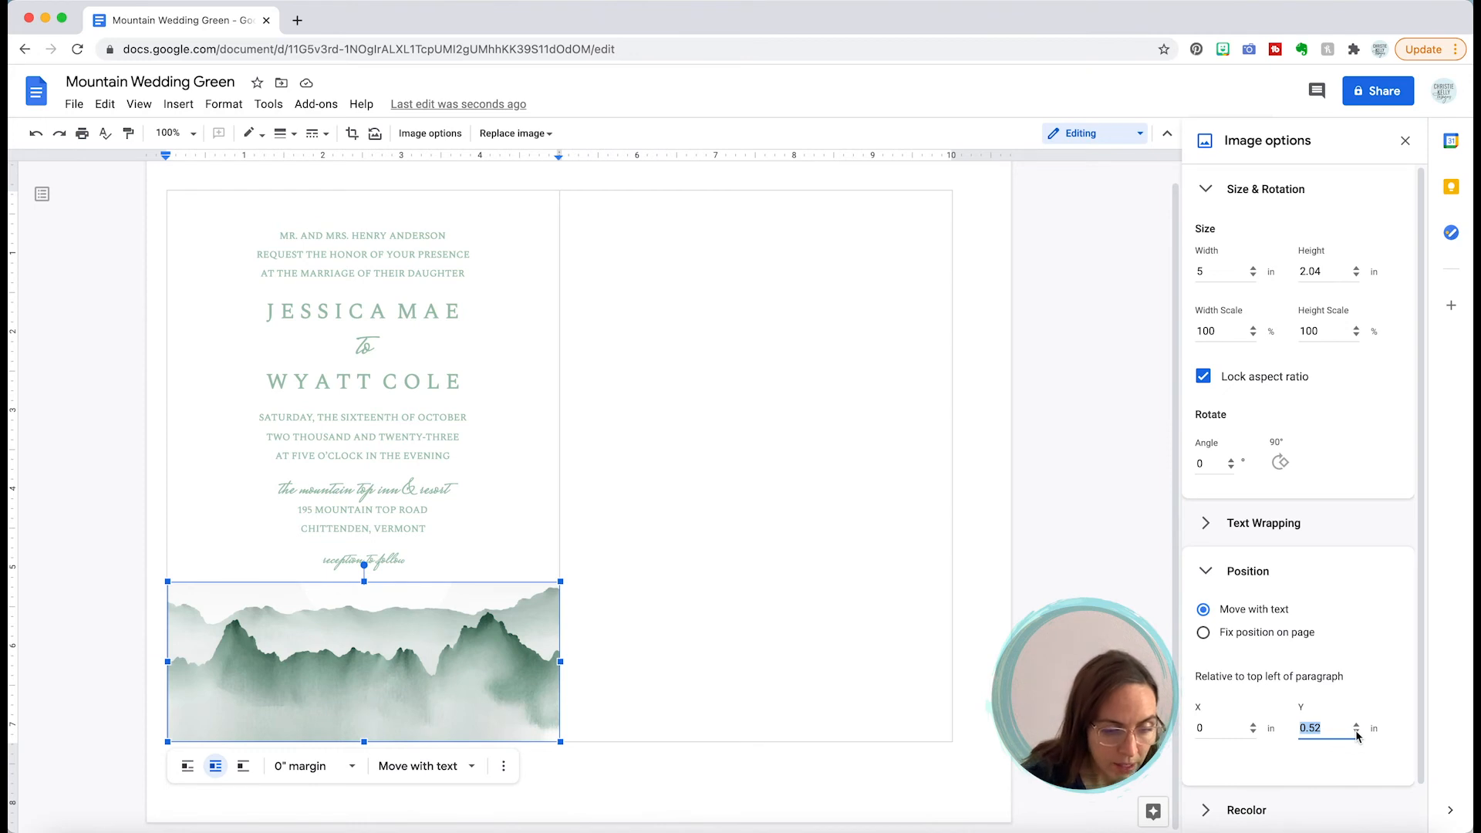
left_click(921, 670)
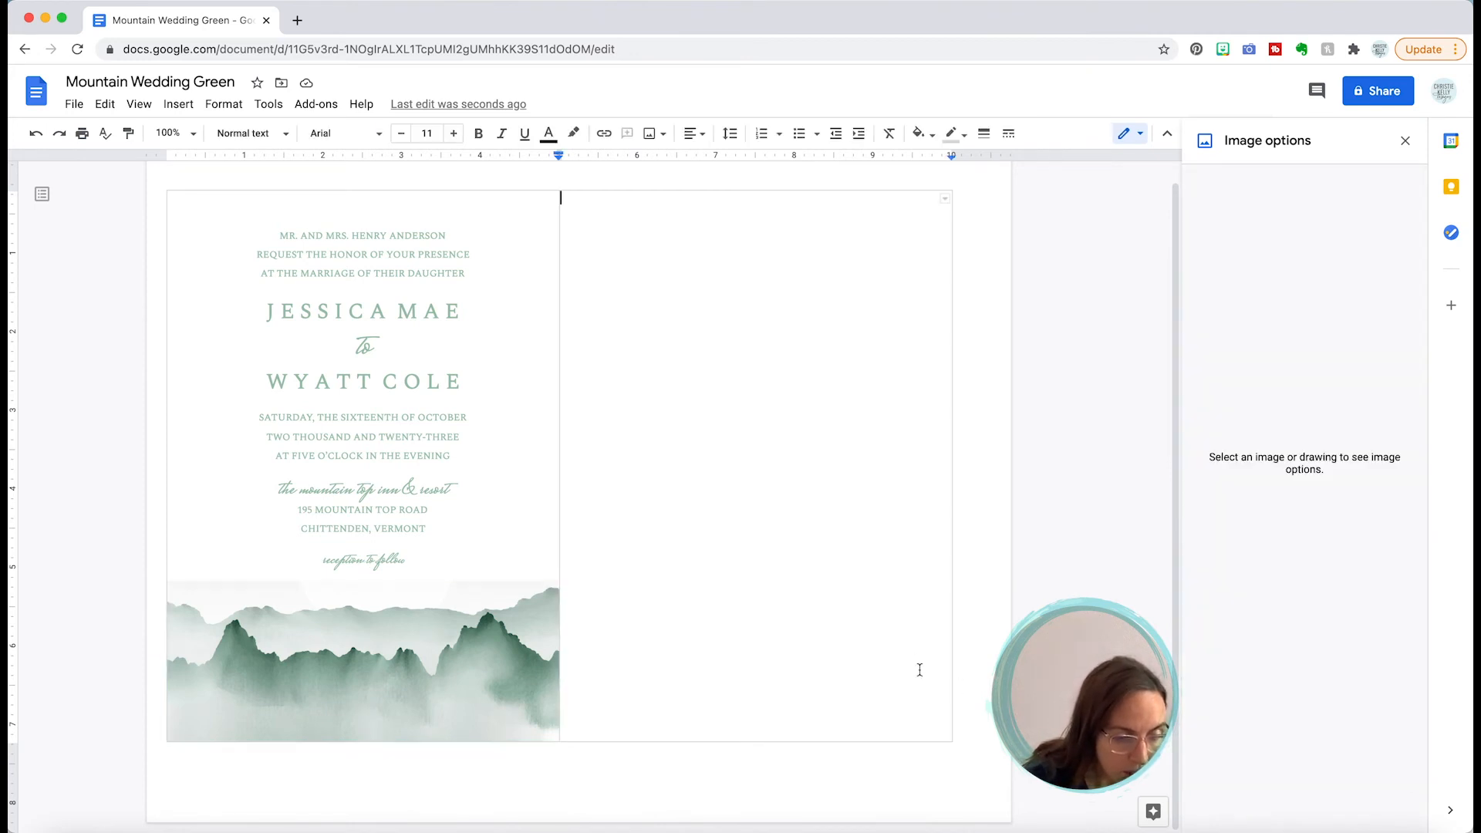
left_click(424, 655)
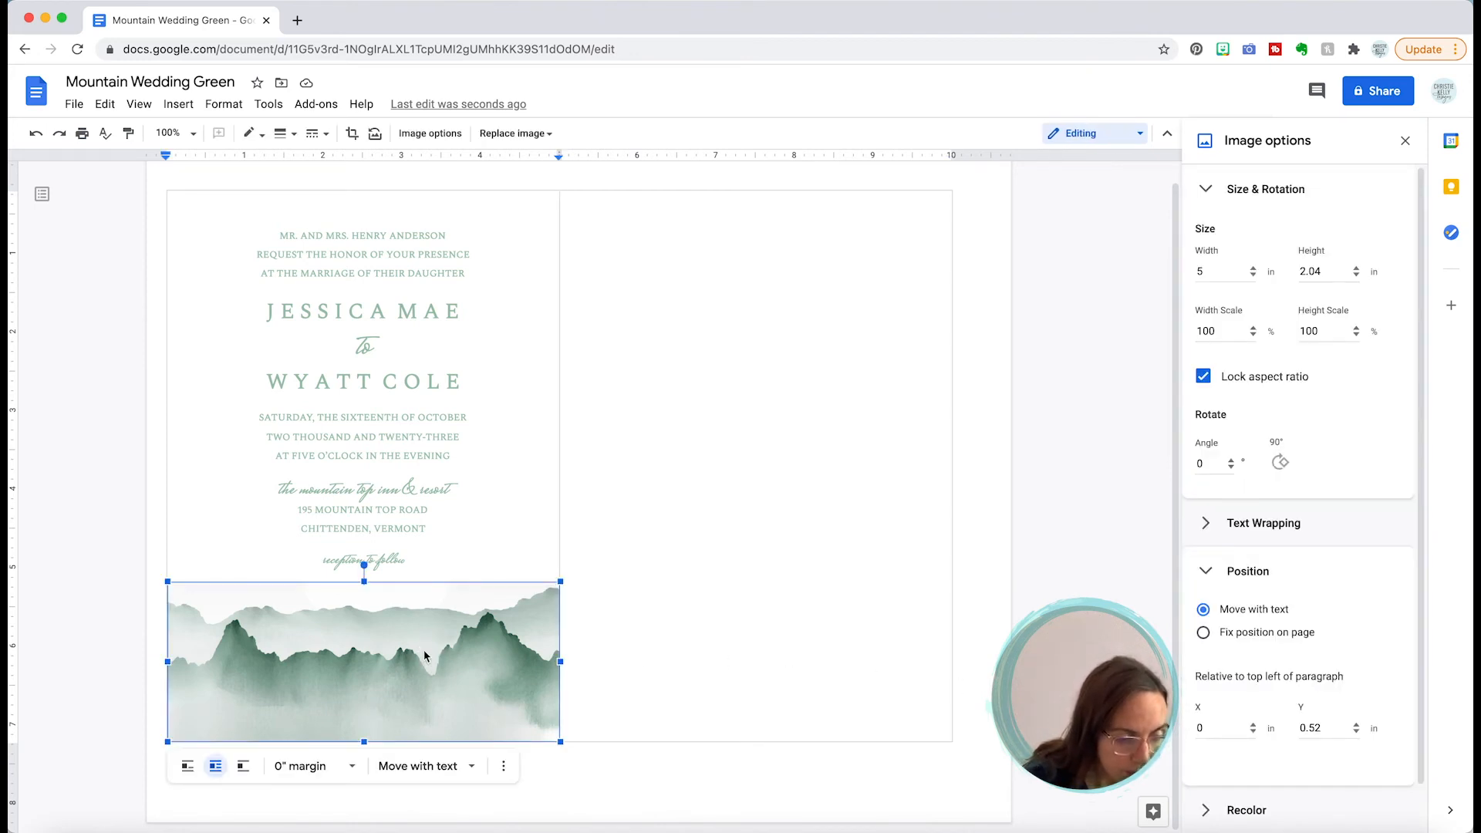
left_click(363, 740)
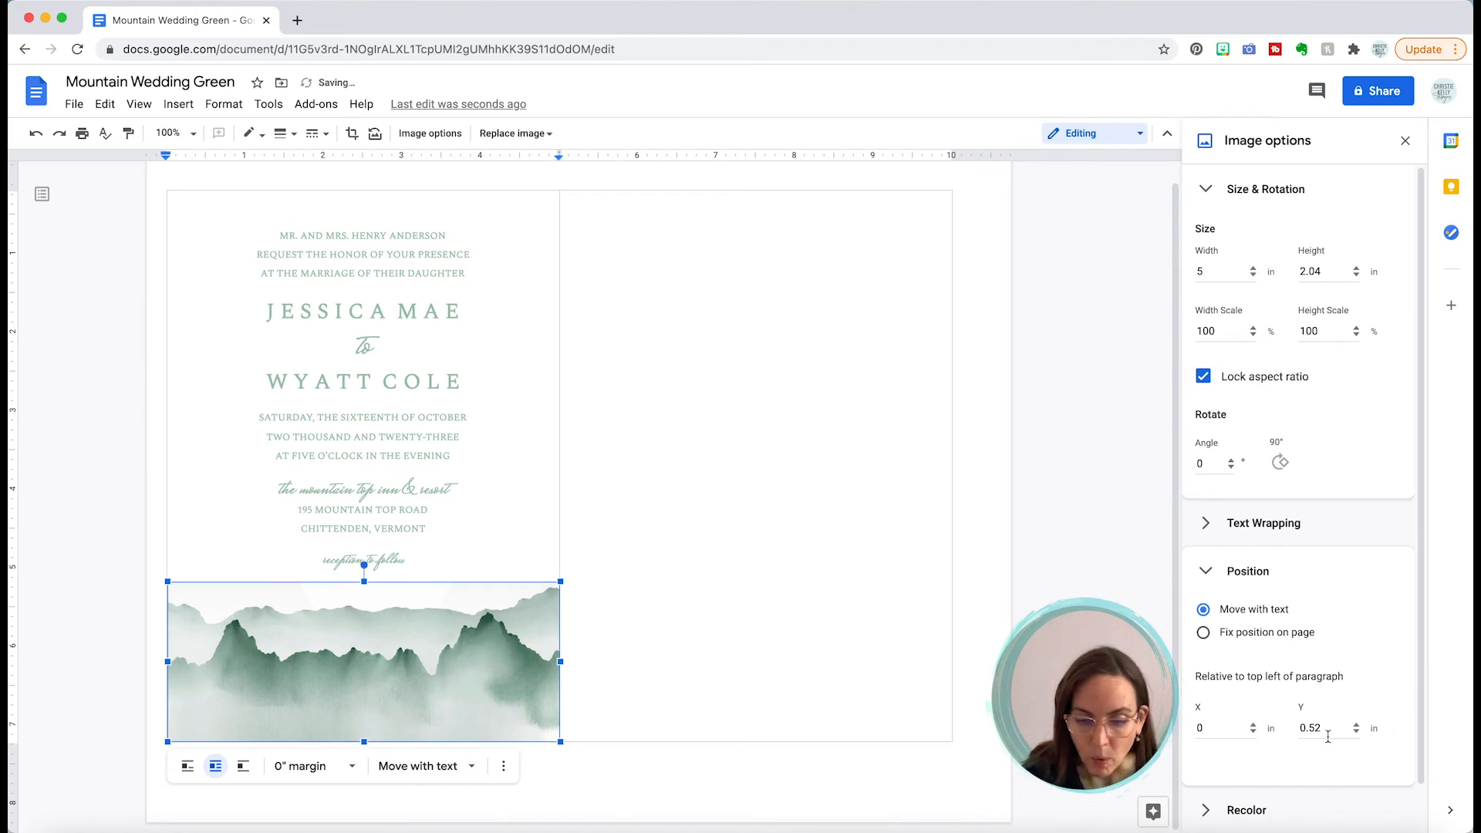
left_click(1356, 724)
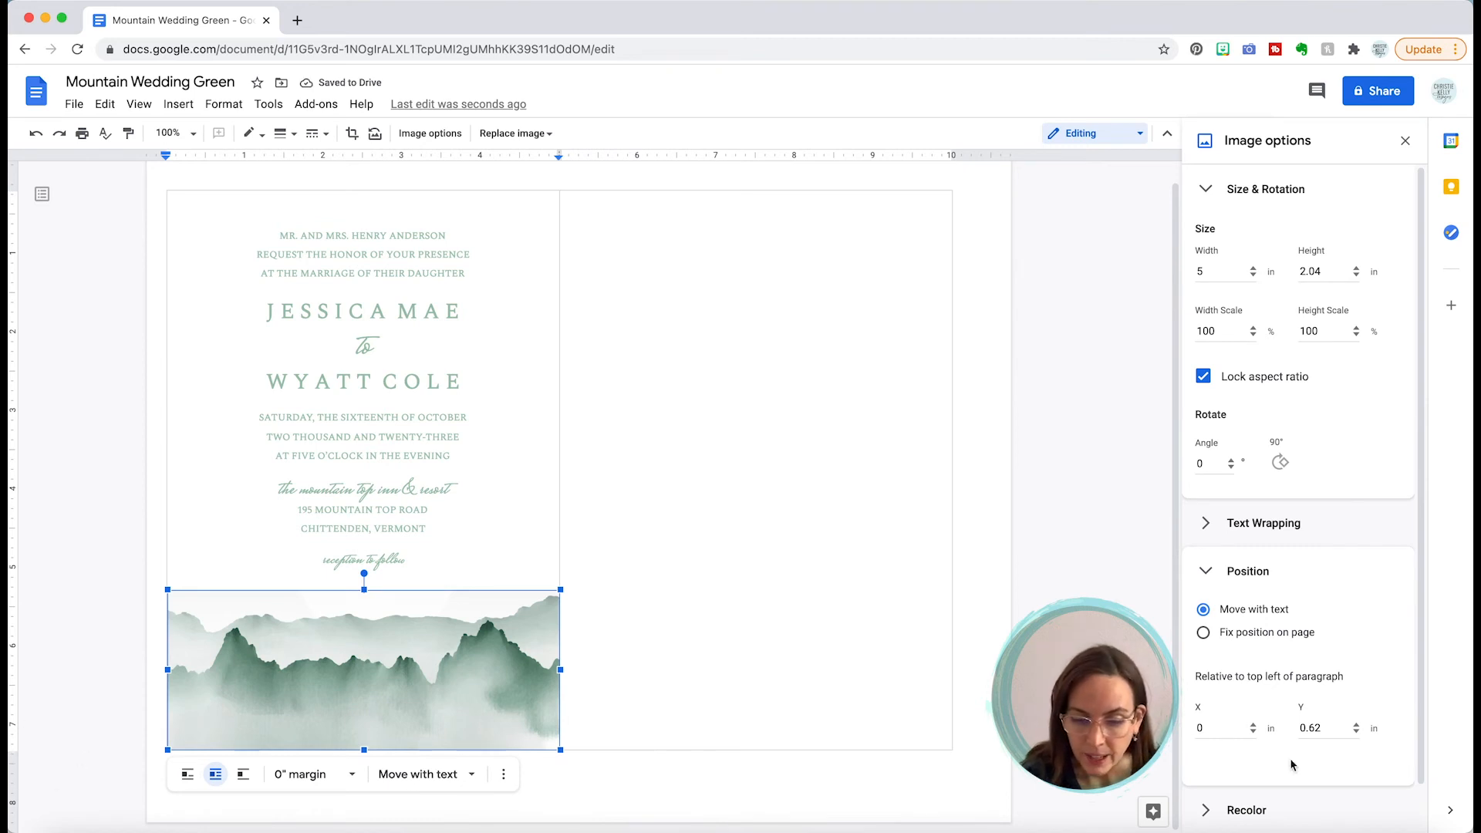
left_click(1356, 733)
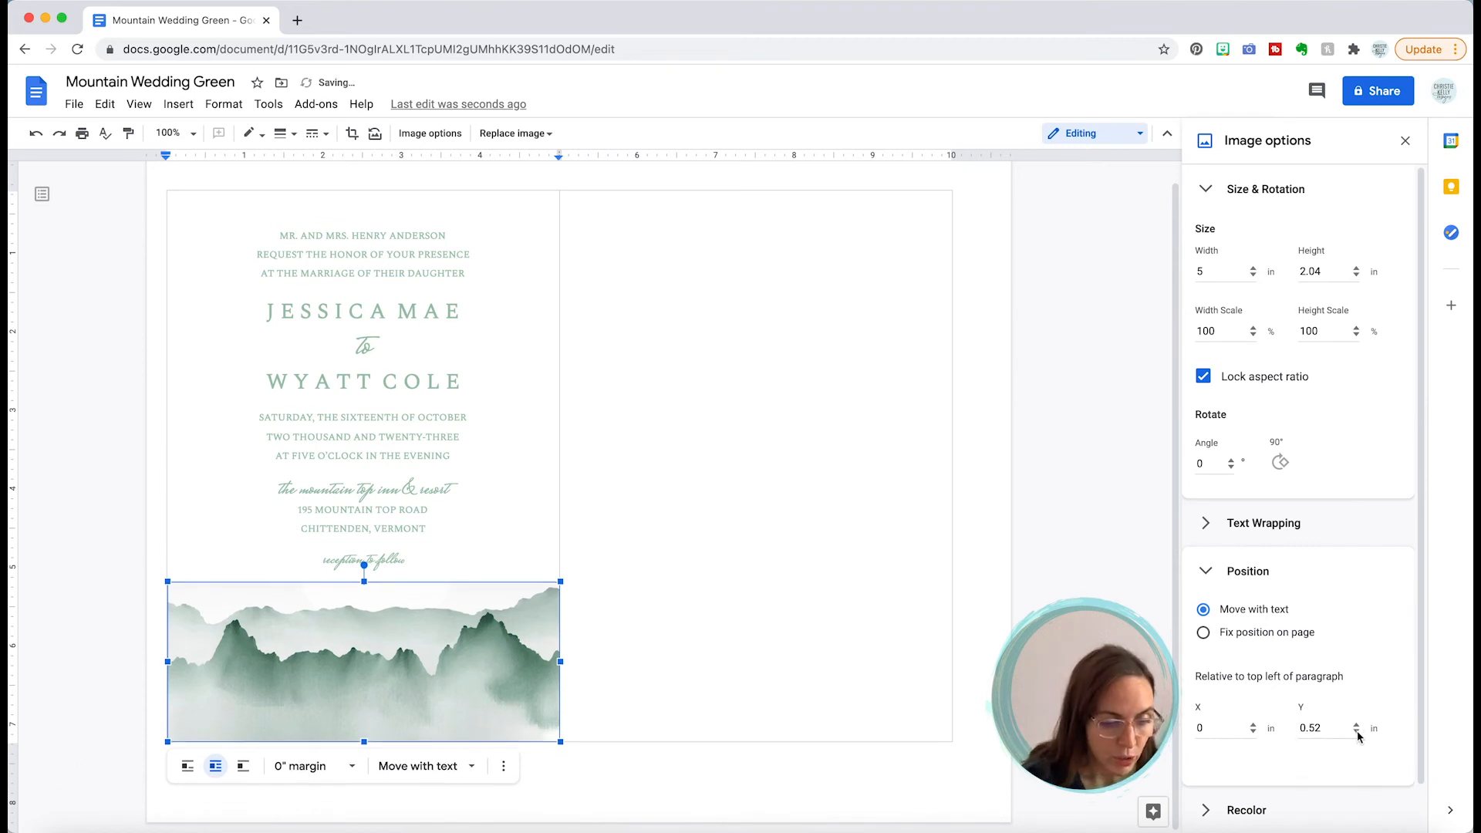
left_click(1356, 733)
left_click(1357, 733)
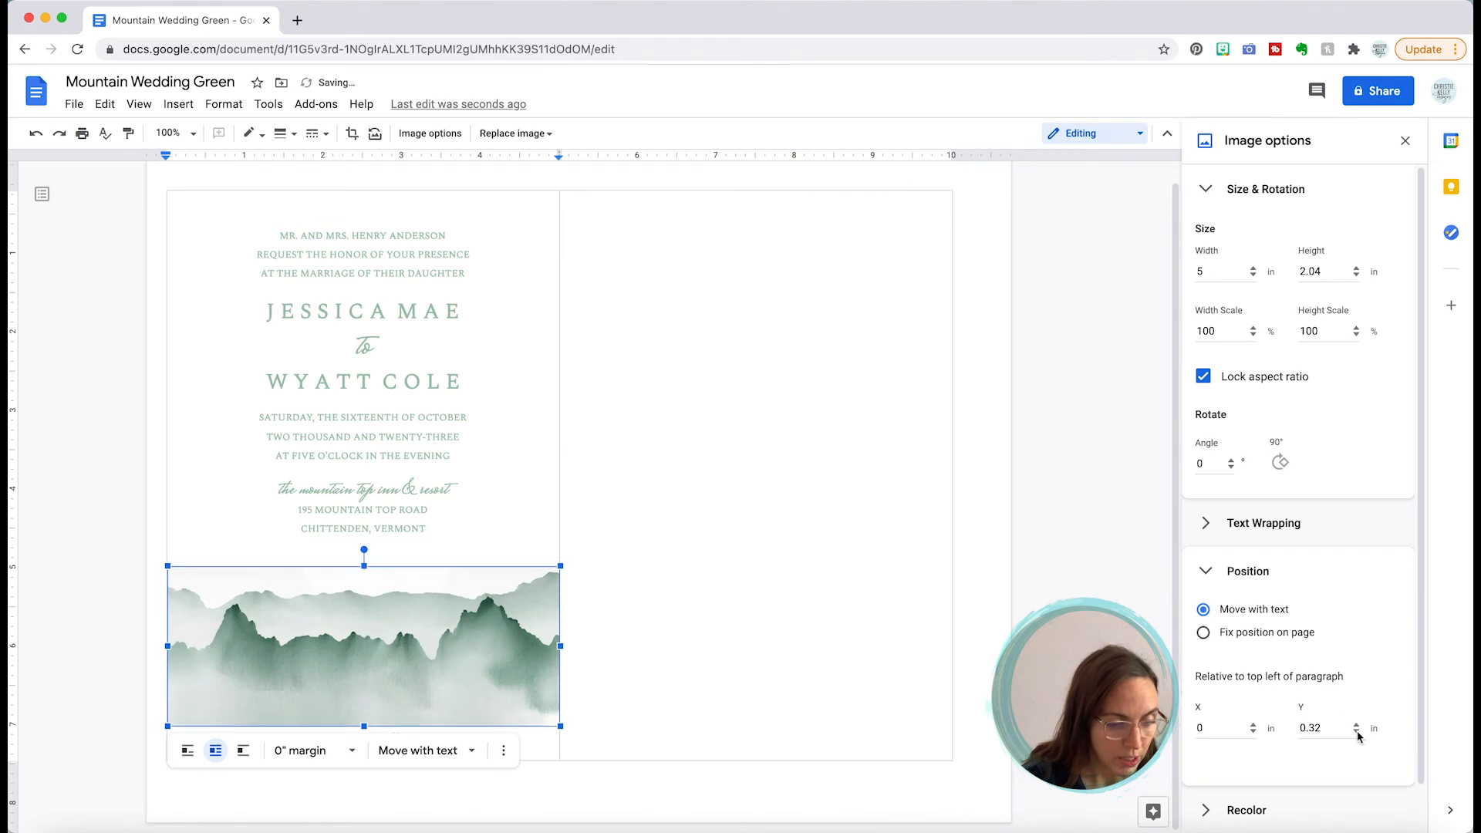
left_click(1357, 732)
left_click(1357, 733)
left_click(1356, 732)
left_click(1357, 733)
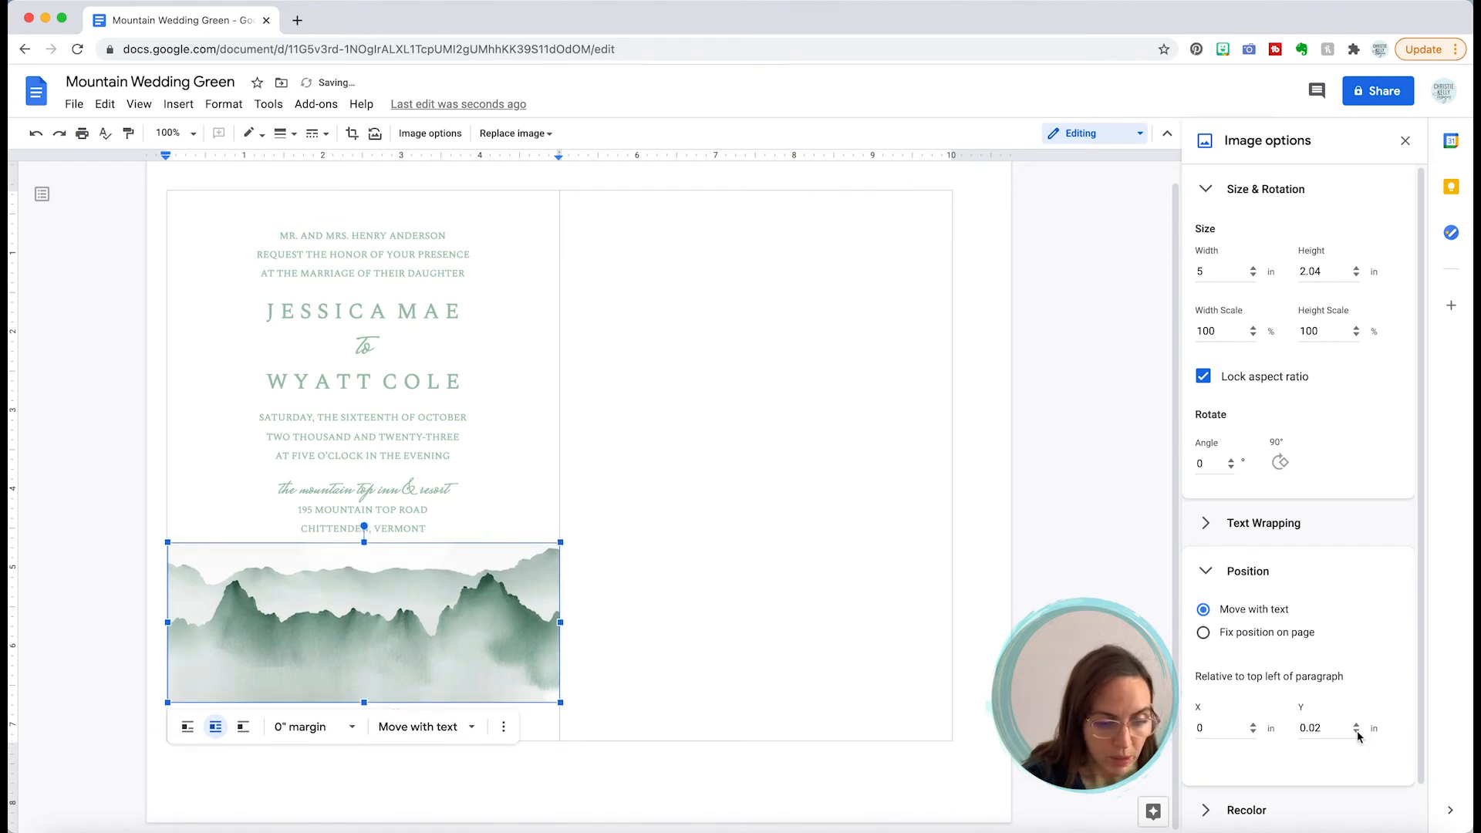
left_click(1357, 732)
left_click(781, 652)
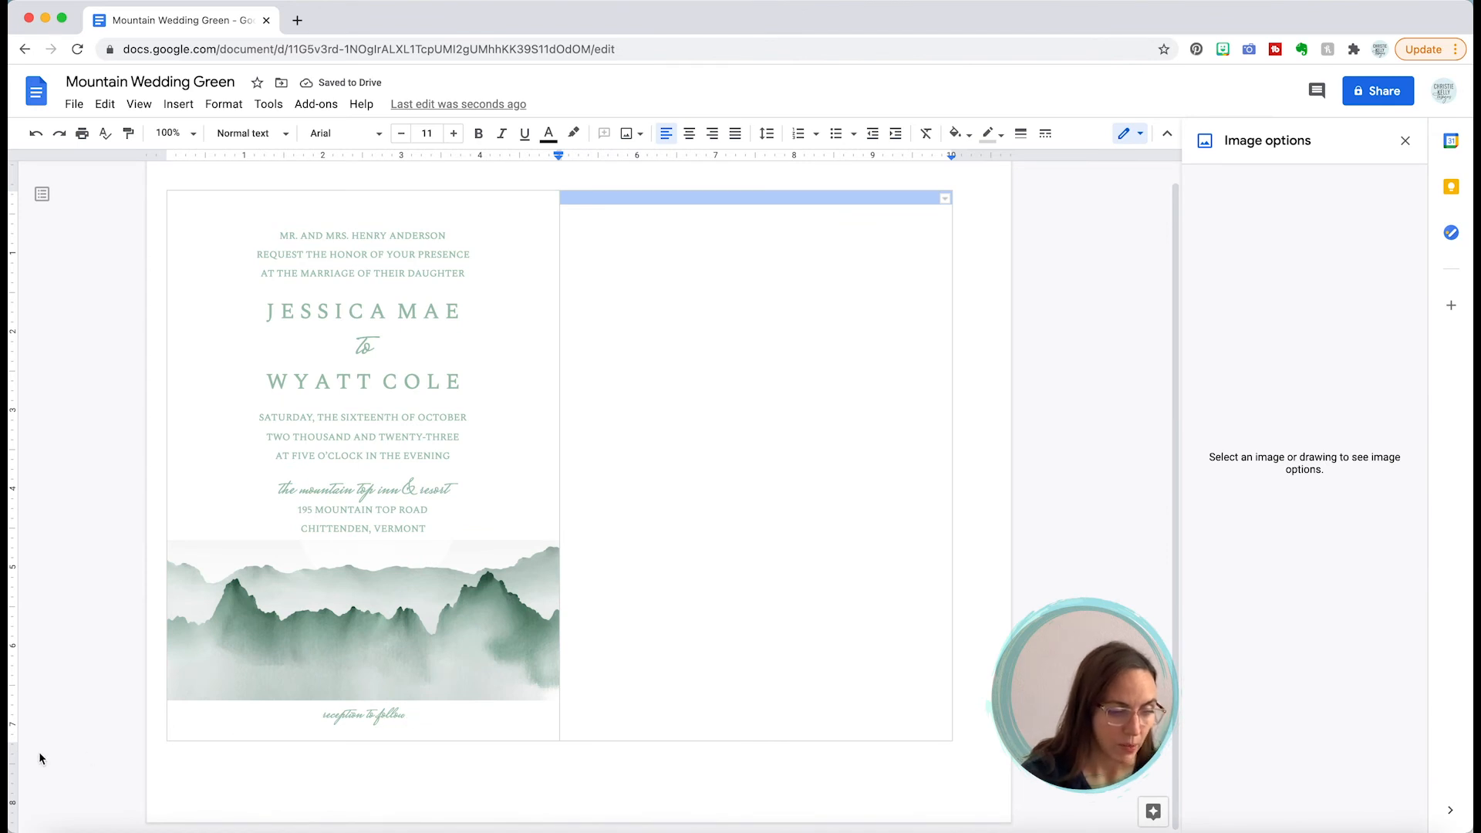
Step: Lower the image below the reception line, ending at a 0.52 in vertical offset
left_click(259, 657)
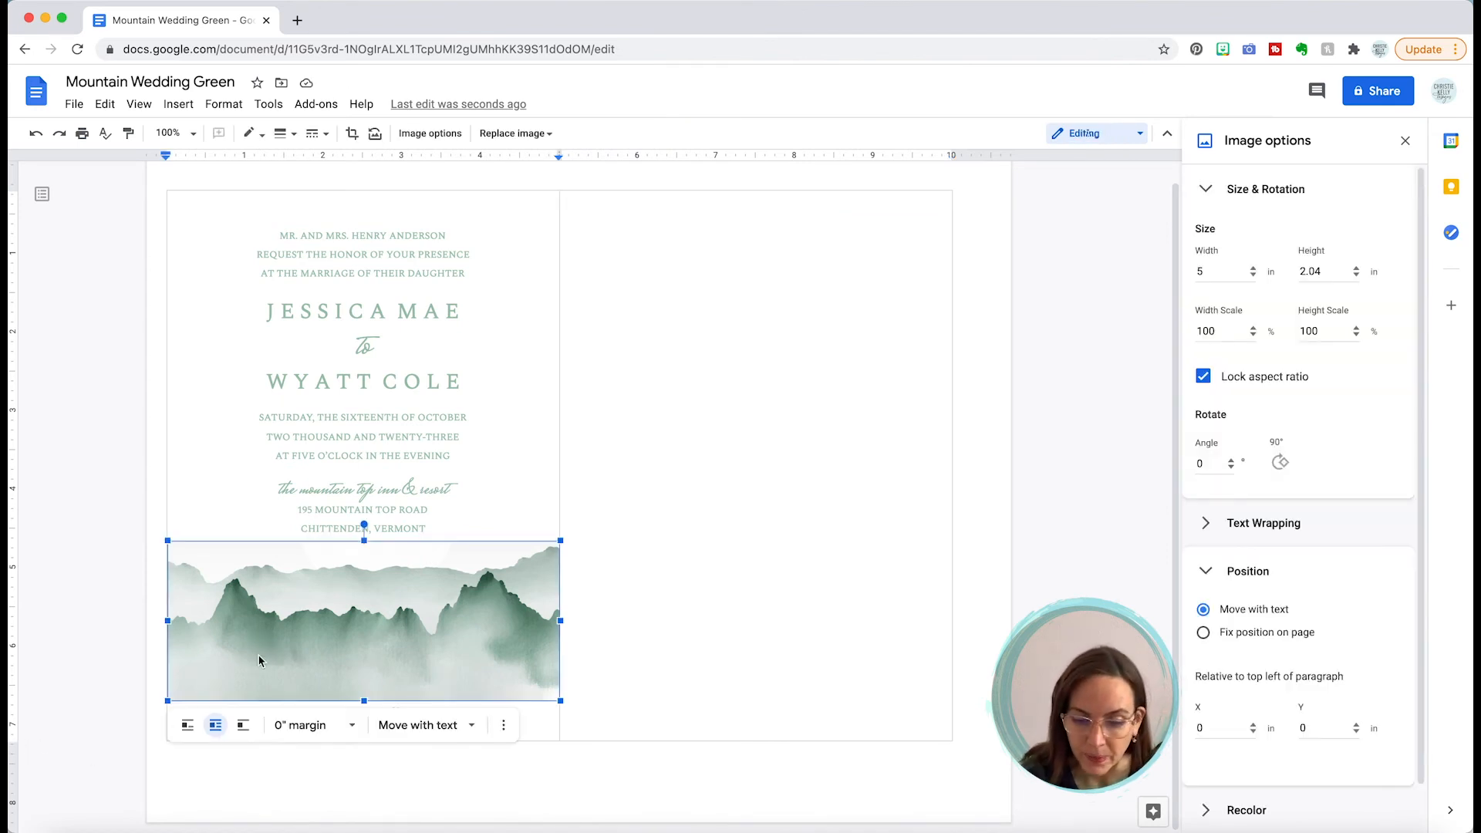
left_click(1357, 726)
left_click(1357, 725)
left_click(1356, 726)
left_click(1356, 725)
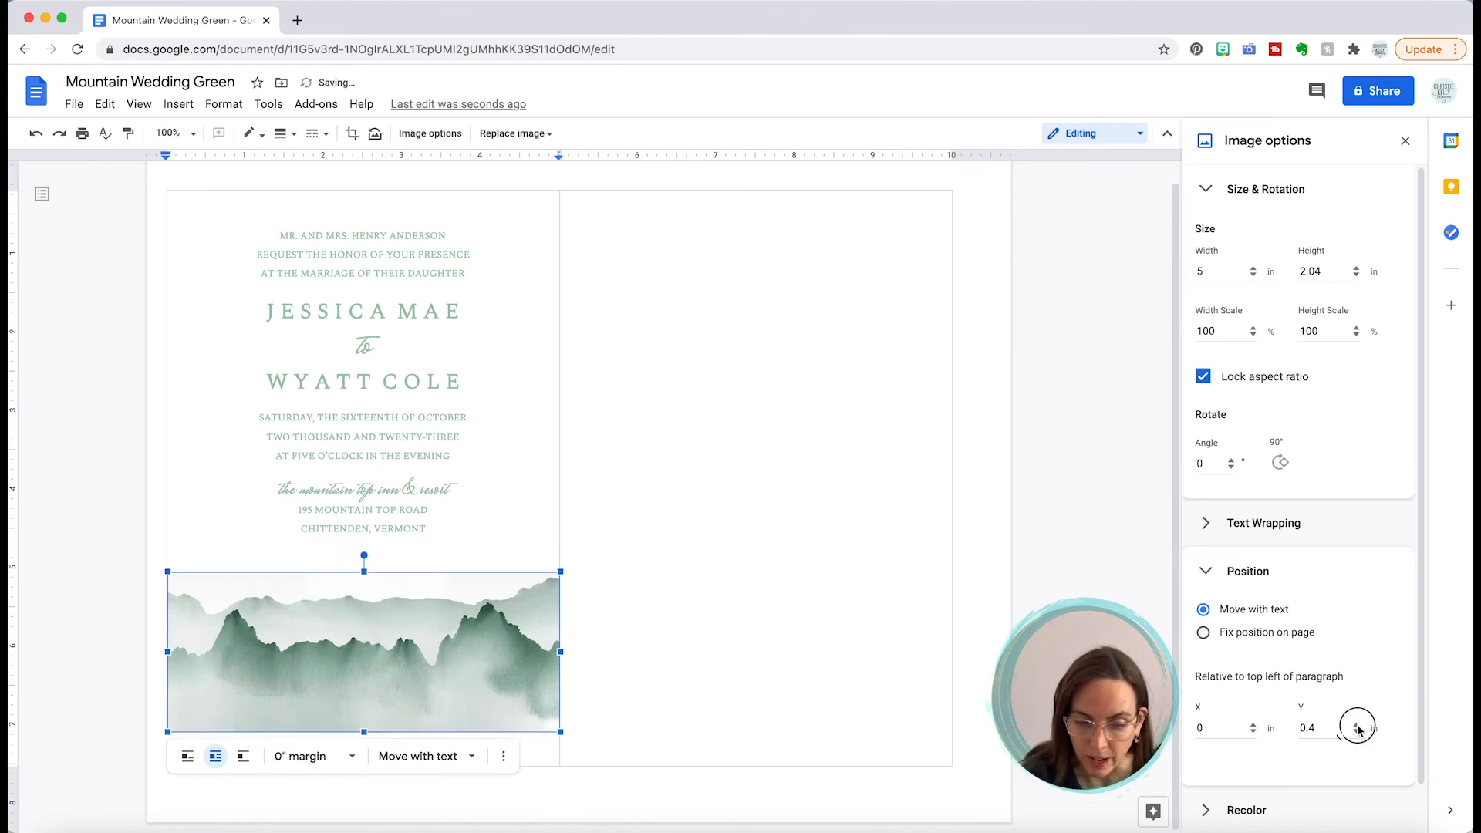
left_click(1357, 726)
left_click(1325, 728)
type("2")
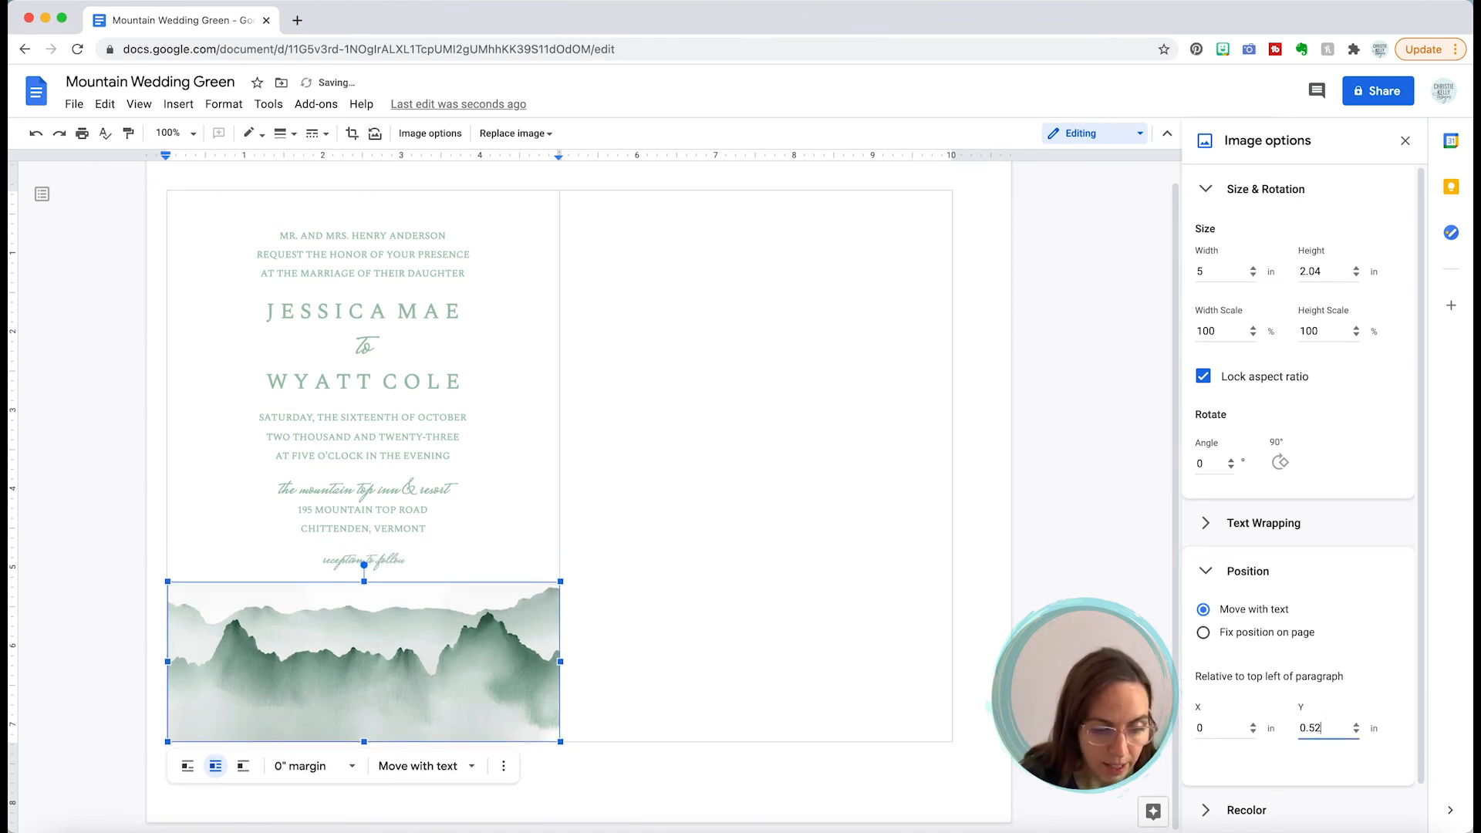
left_click(776, 765)
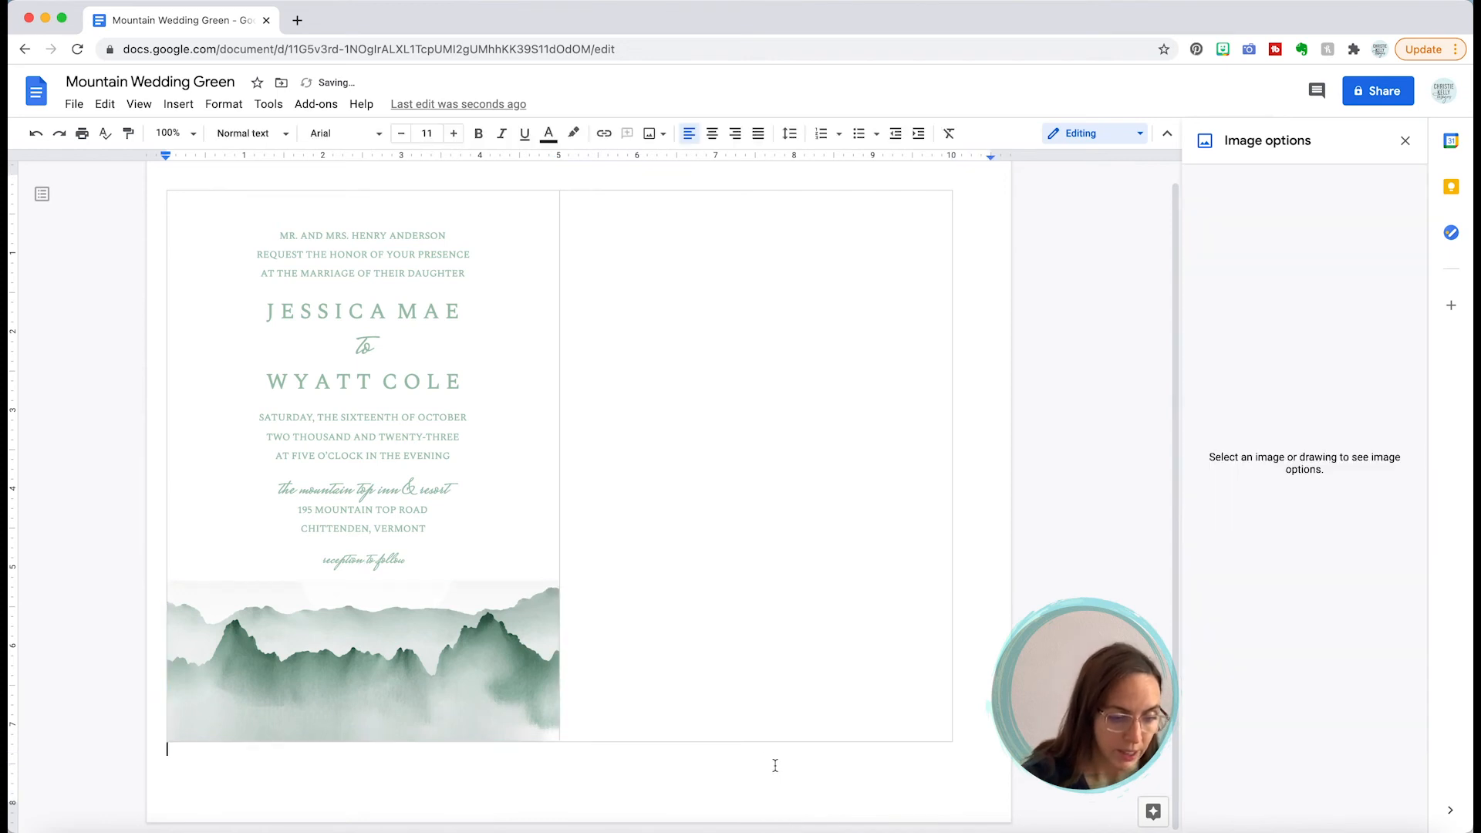
Step: Zoom the page view to 150%
left_click(455, 655)
left_click(602, 531)
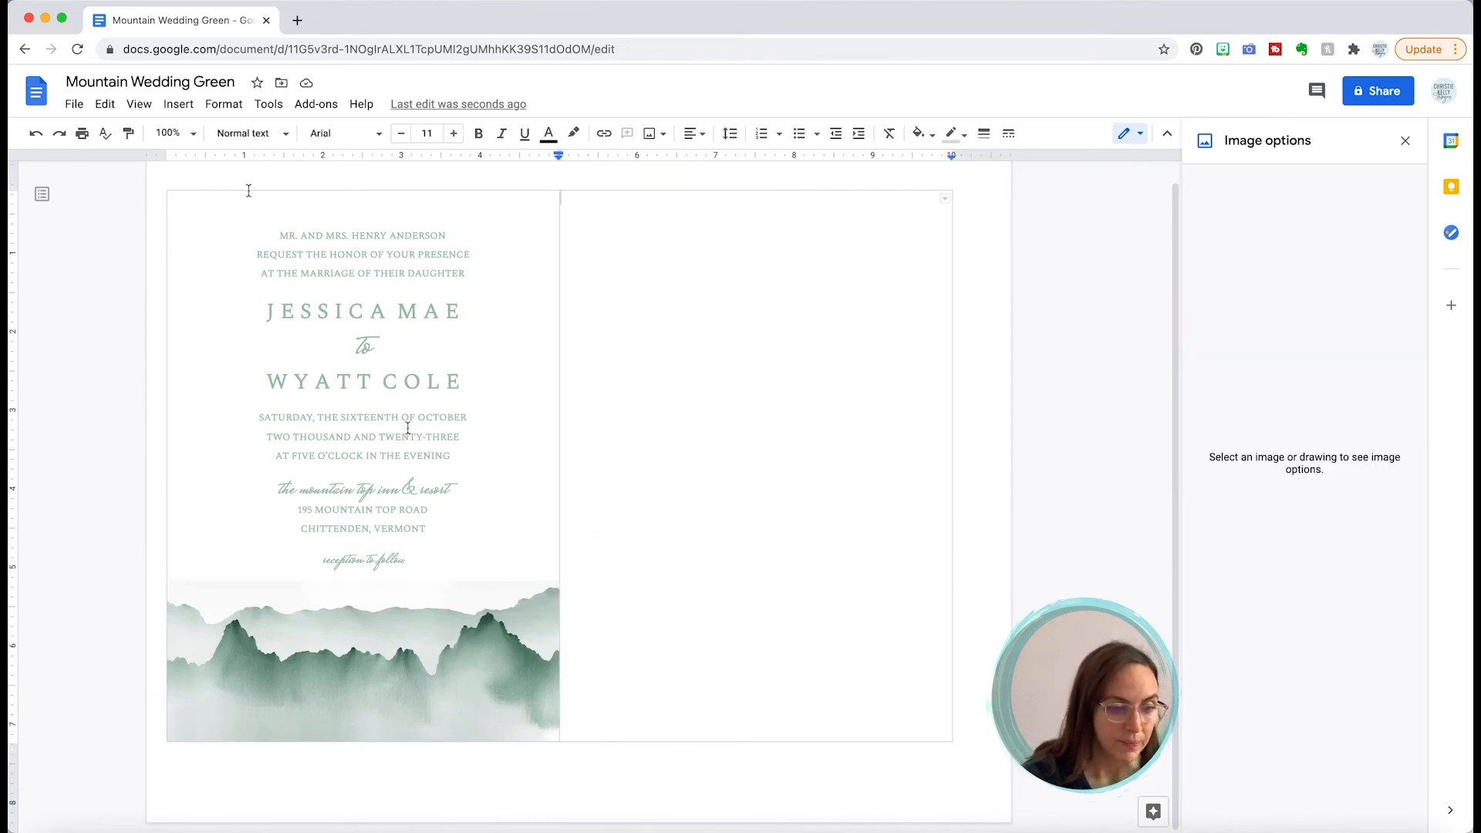
left_click(192, 134)
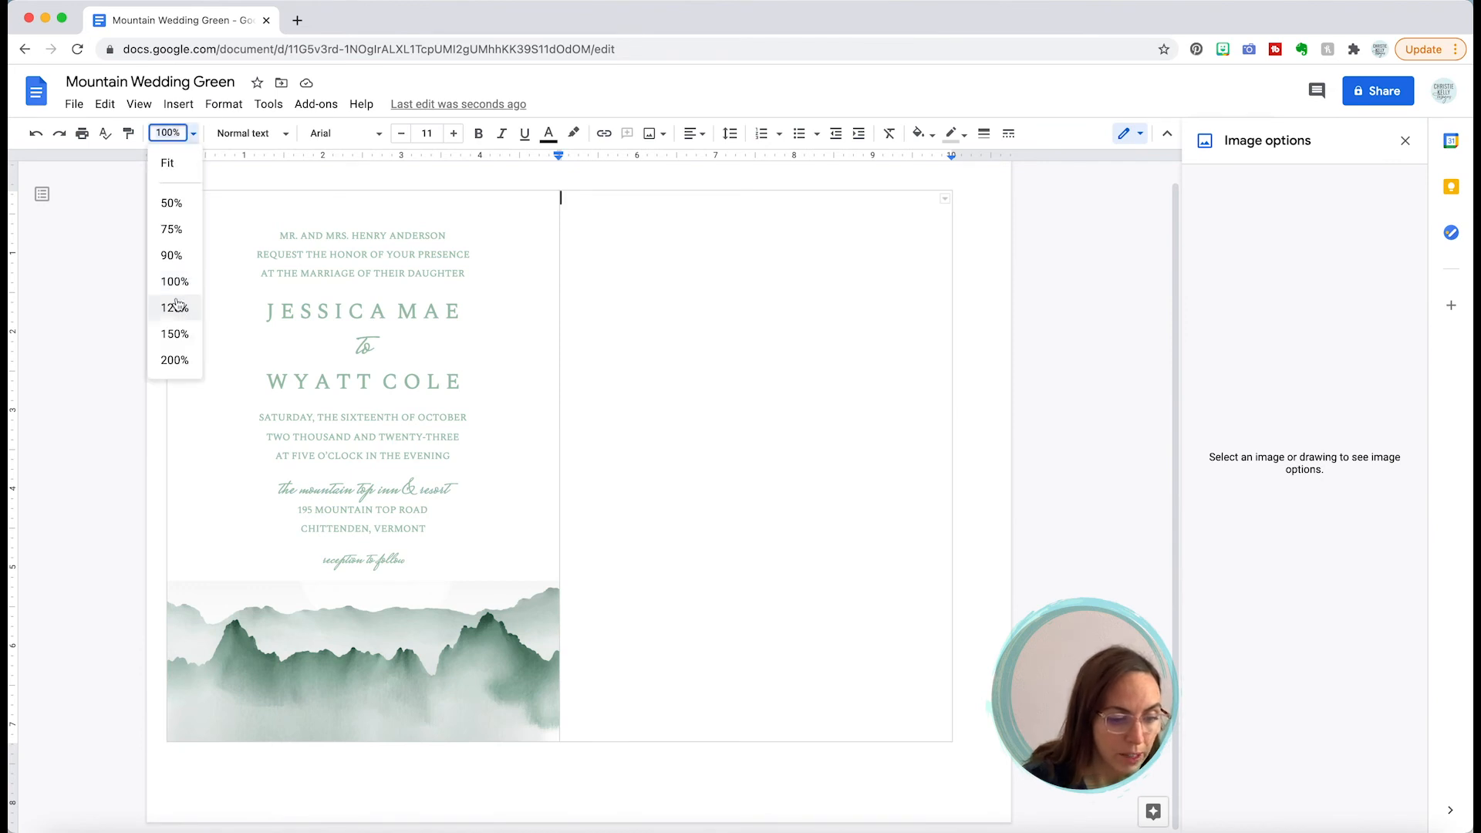
left_click(176, 334)
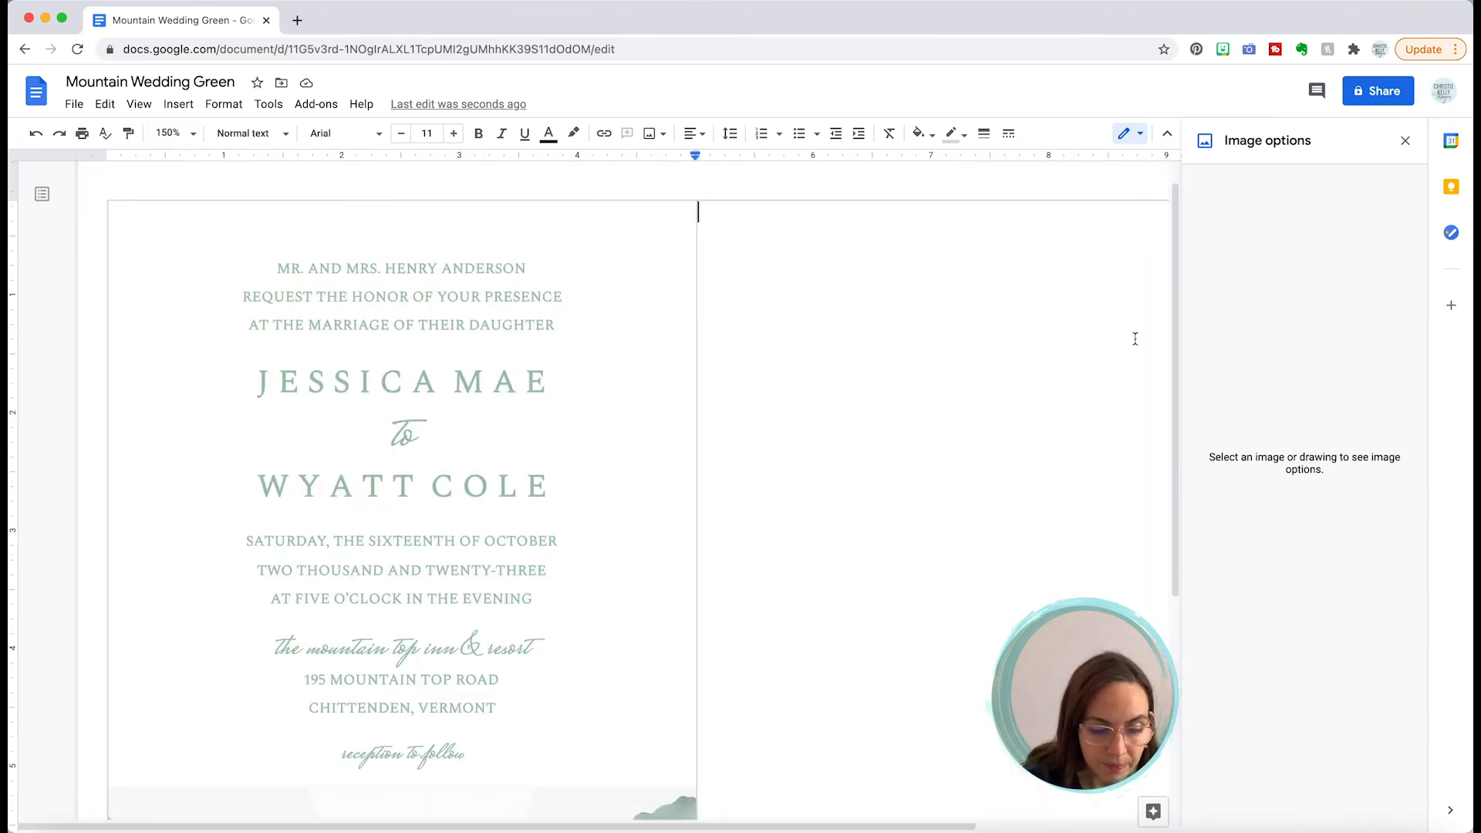
left_click_drag(1173, 304, 1167, 512)
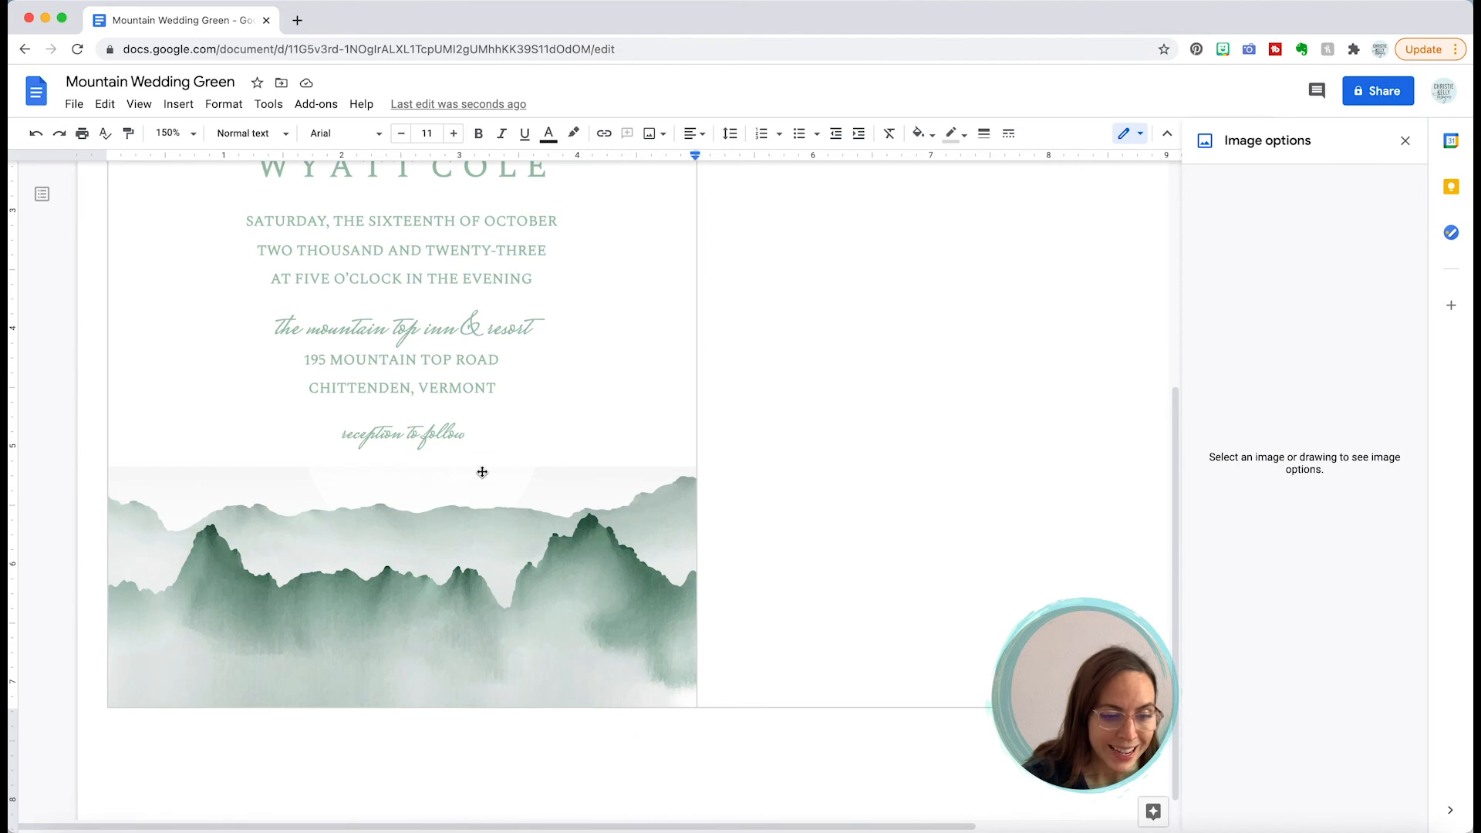
Step: Slightly brighten the mountain image in its adjustments, then move into the empty right cell
left_click(463, 517)
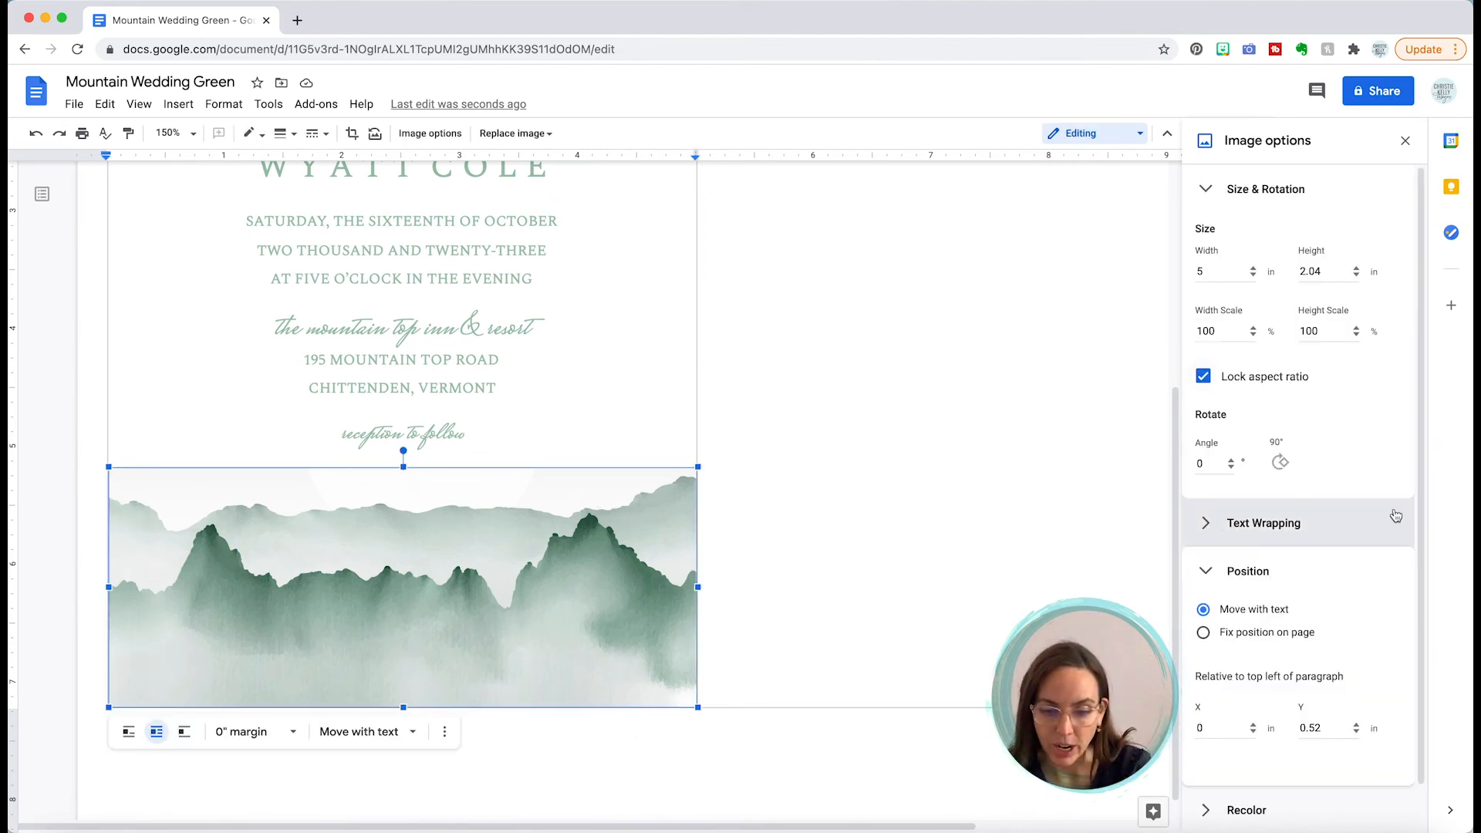
left_click(1228, 572)
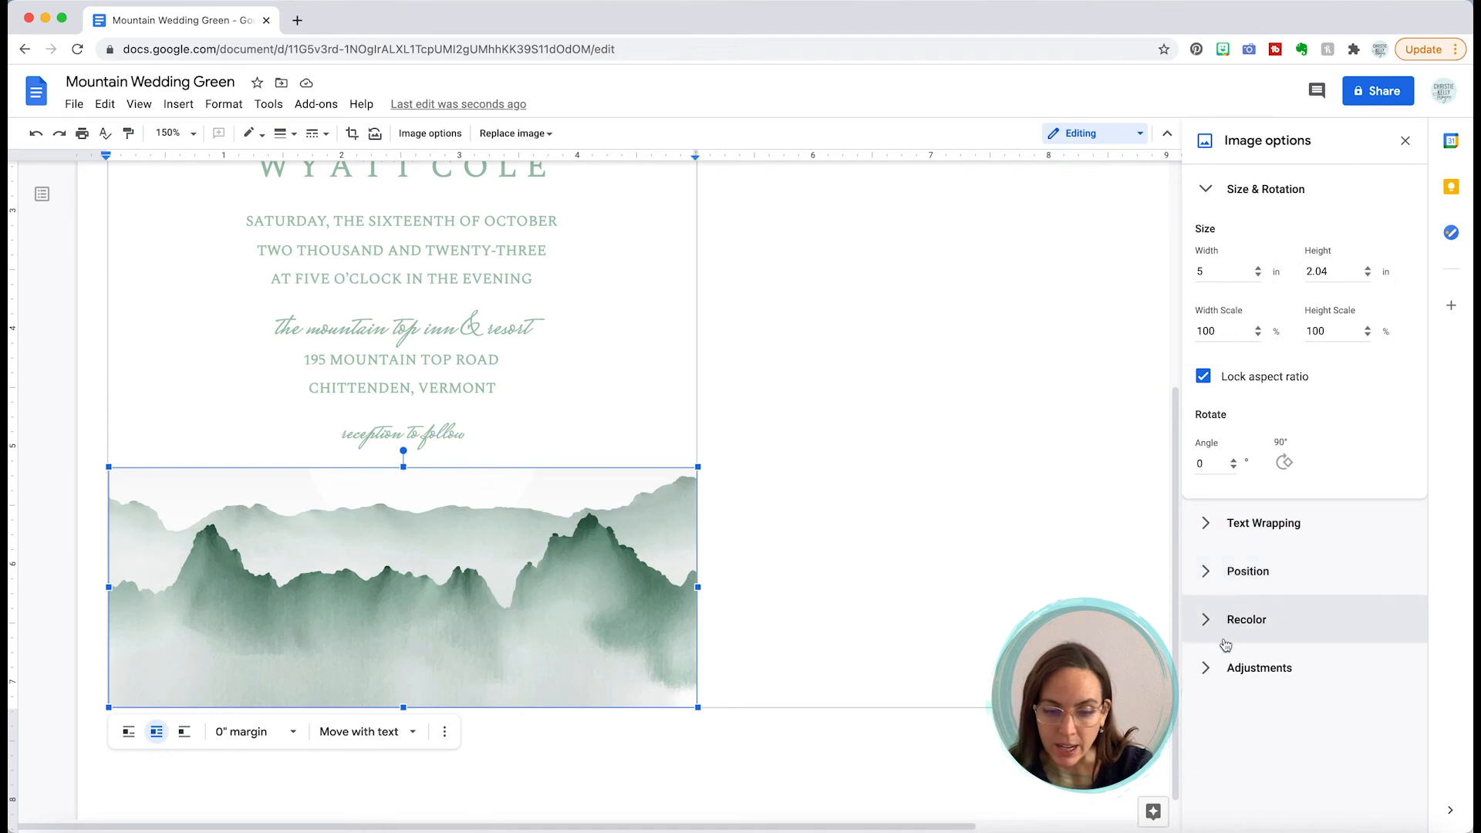
left_click(1211, 668)
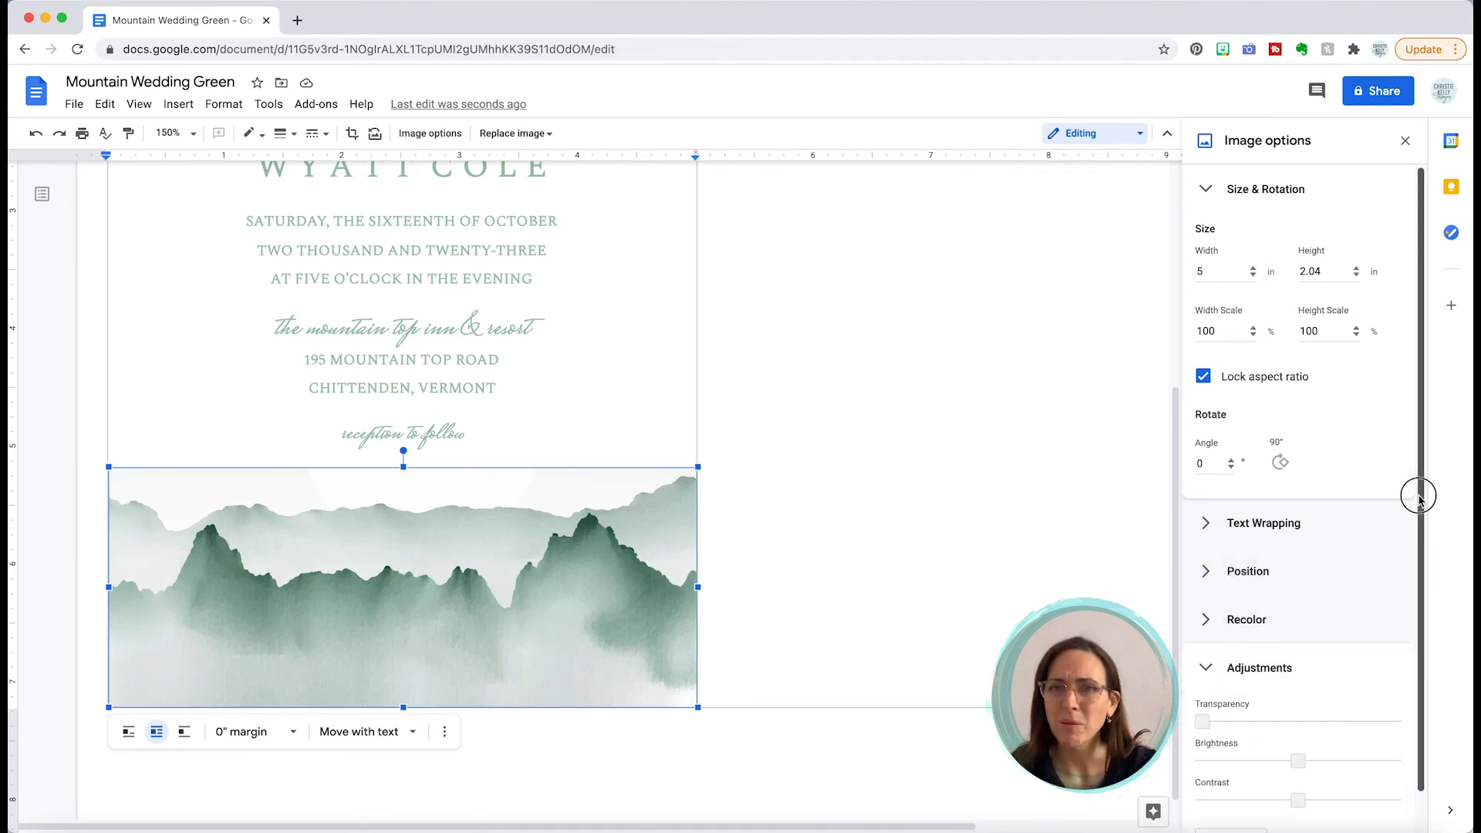
left_click_drag(1419, 499, 1419, 704)
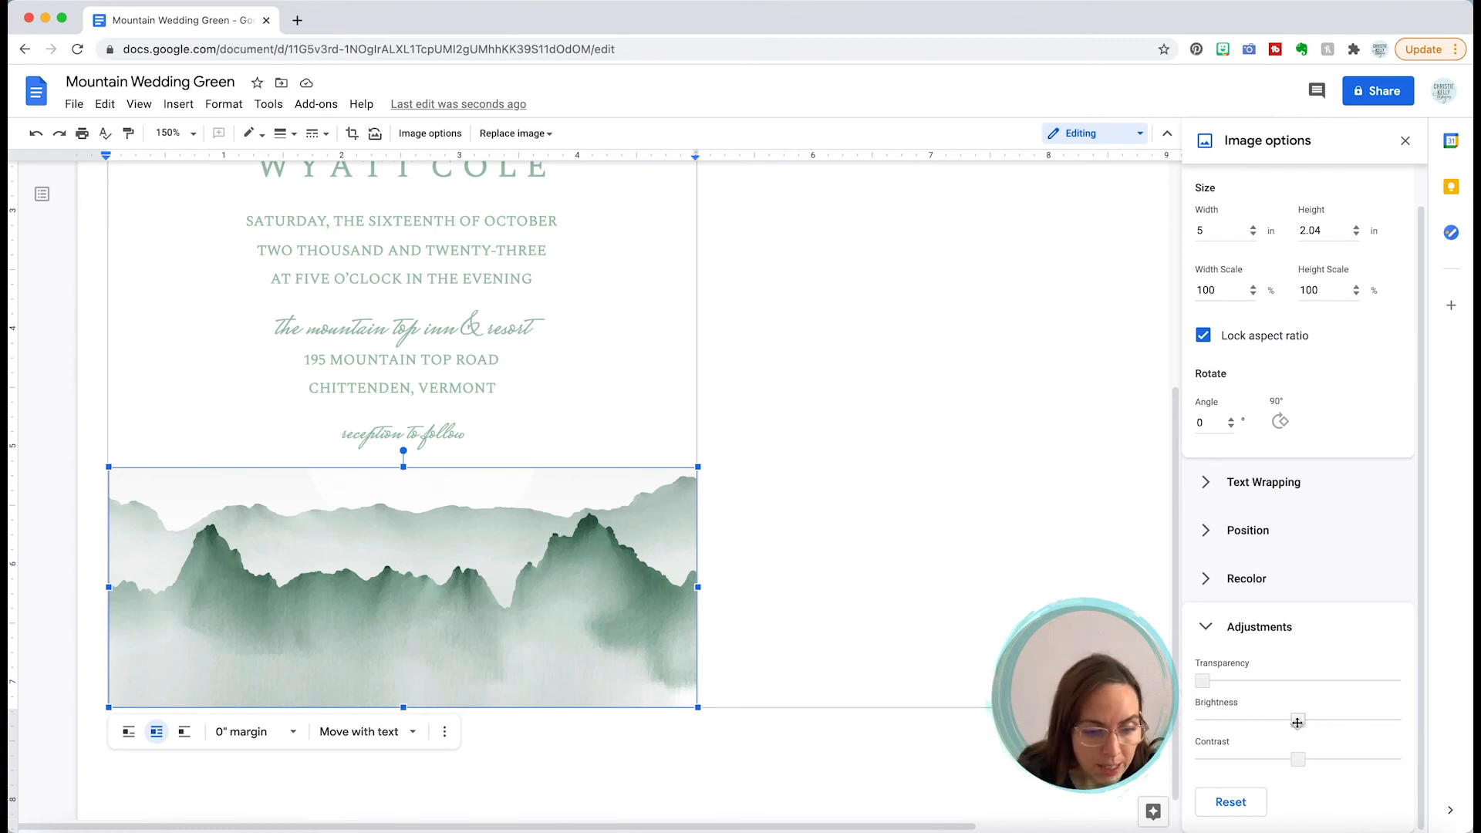
left_click_drag(1297, 722, 1310, 760)
left_click(1246, 694)
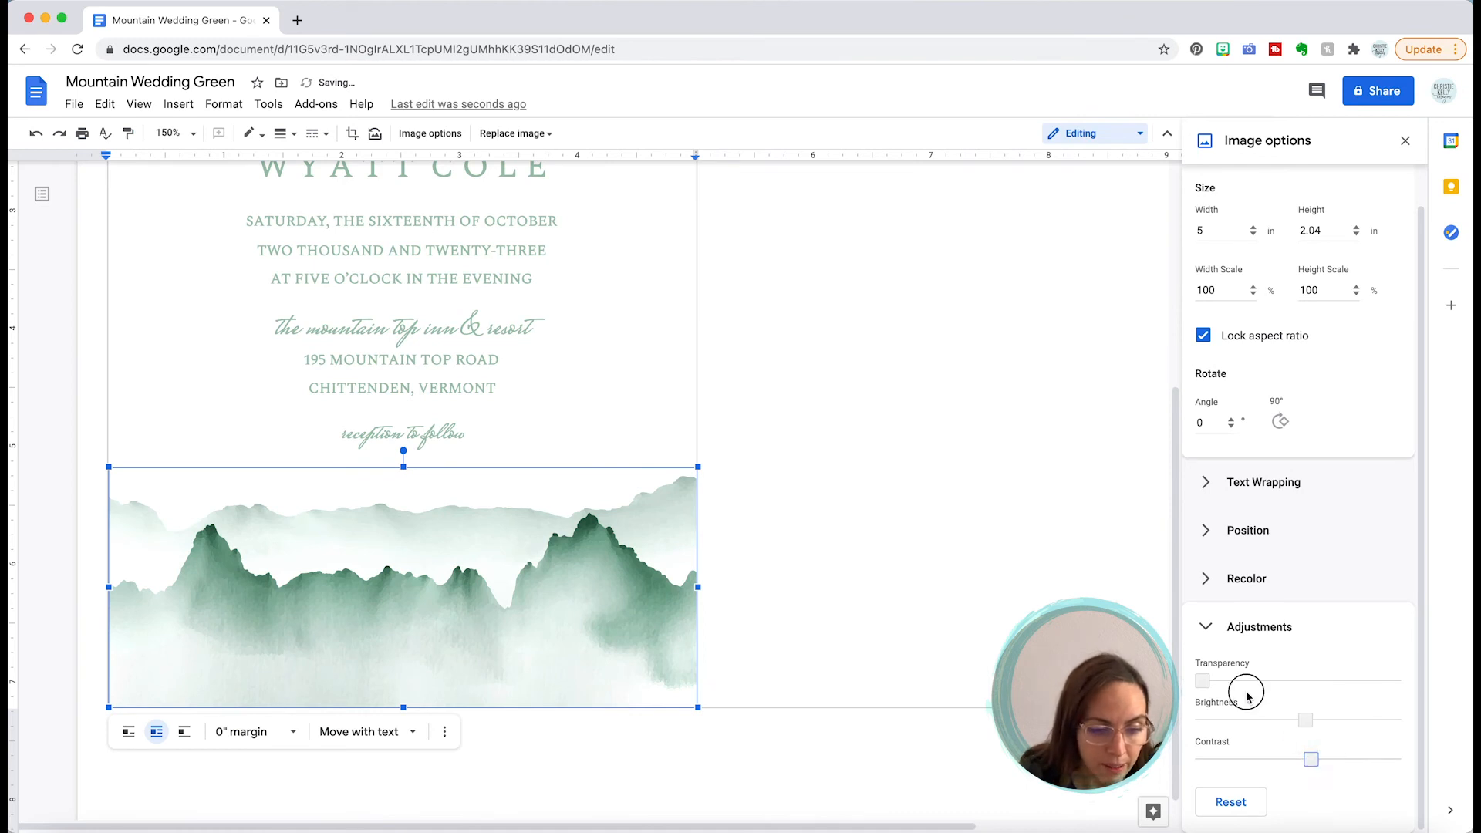
left_click(847, 461)
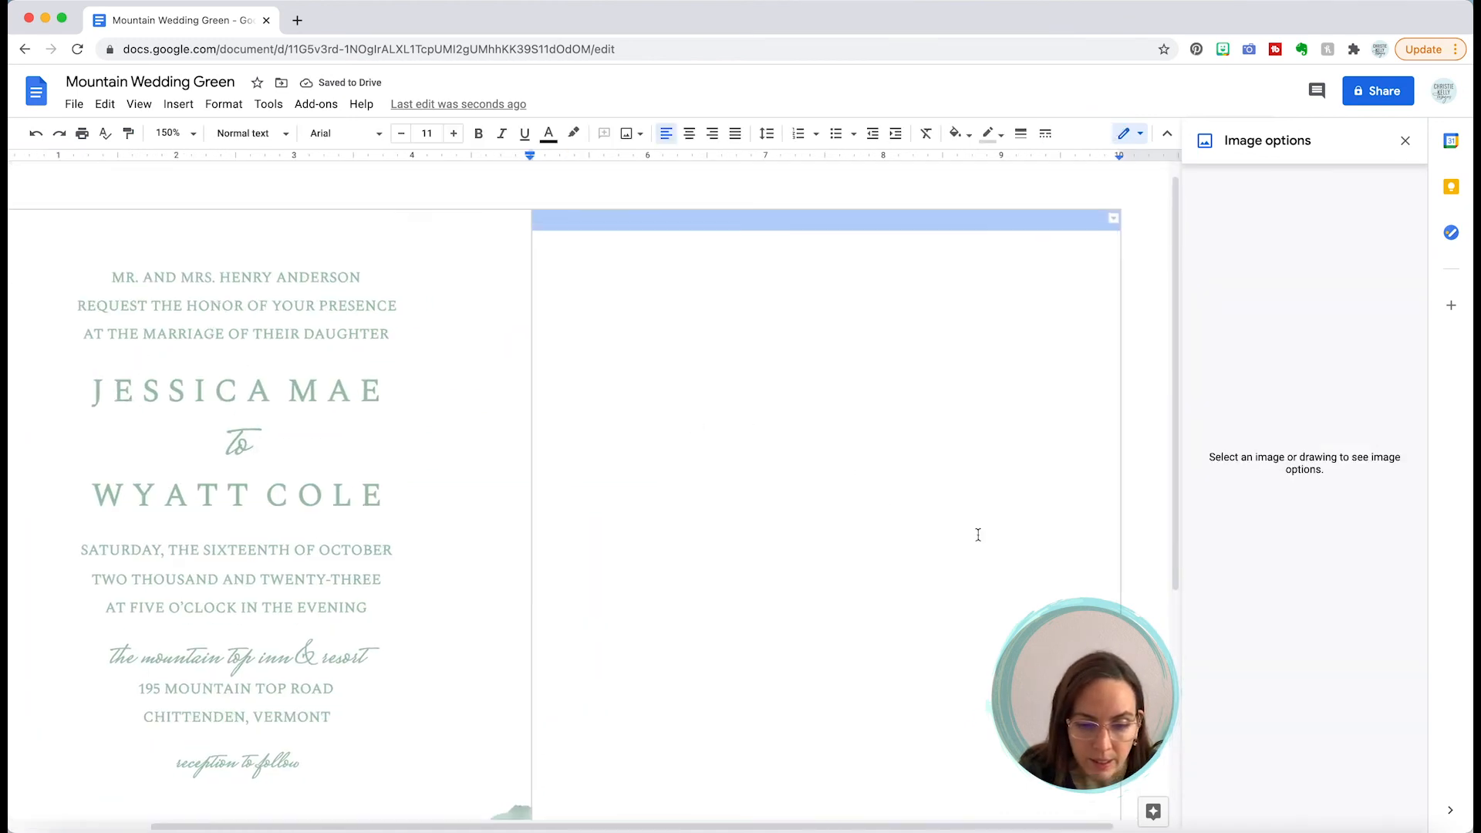
Step: Return the zoom to 100% and select the mountain watercolour strip in the left cell
left_click_drag(1172, 404, 1166, 560)
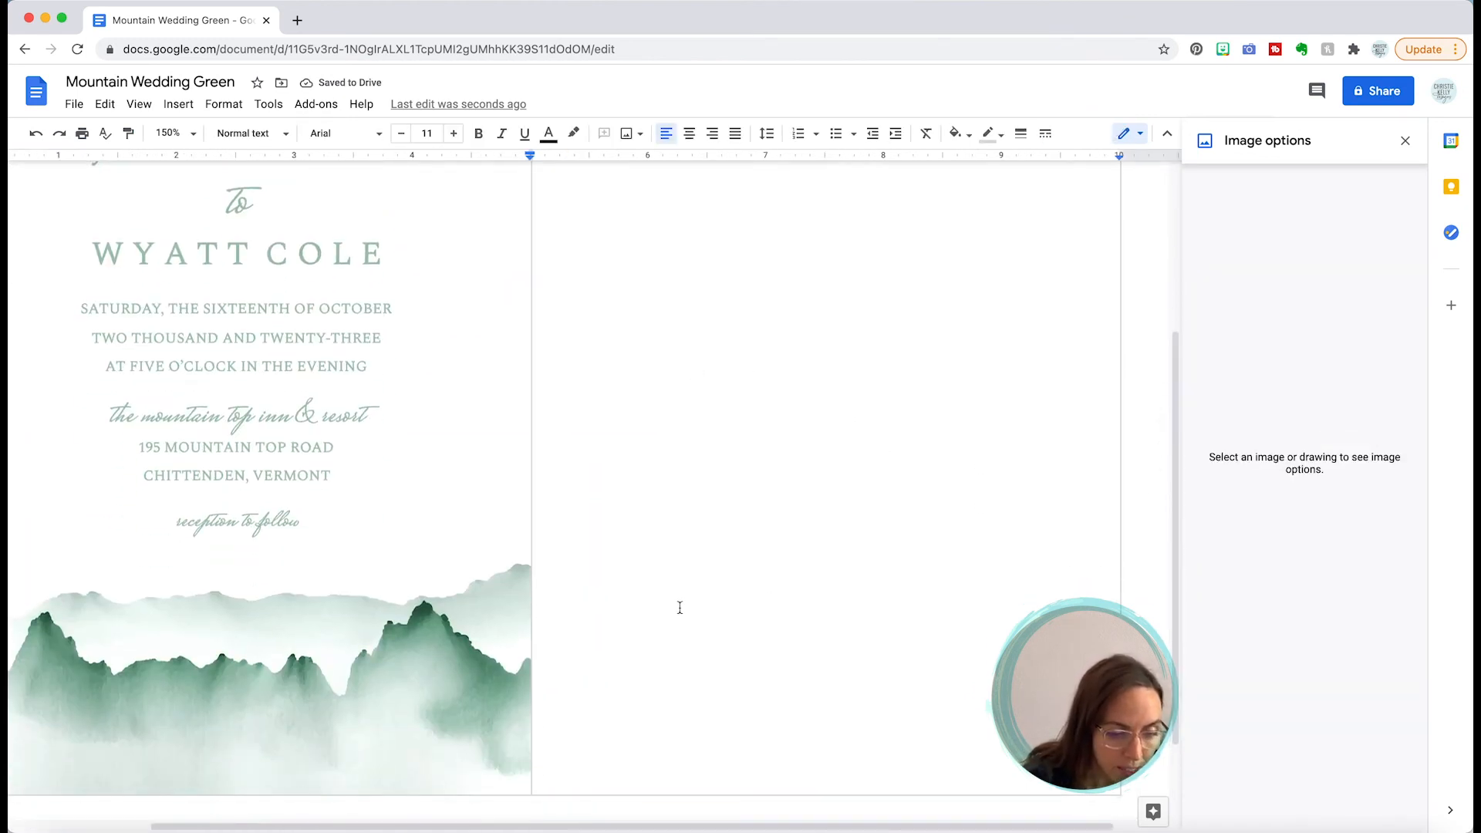
left_click_drag(468, 827, 317, 825)
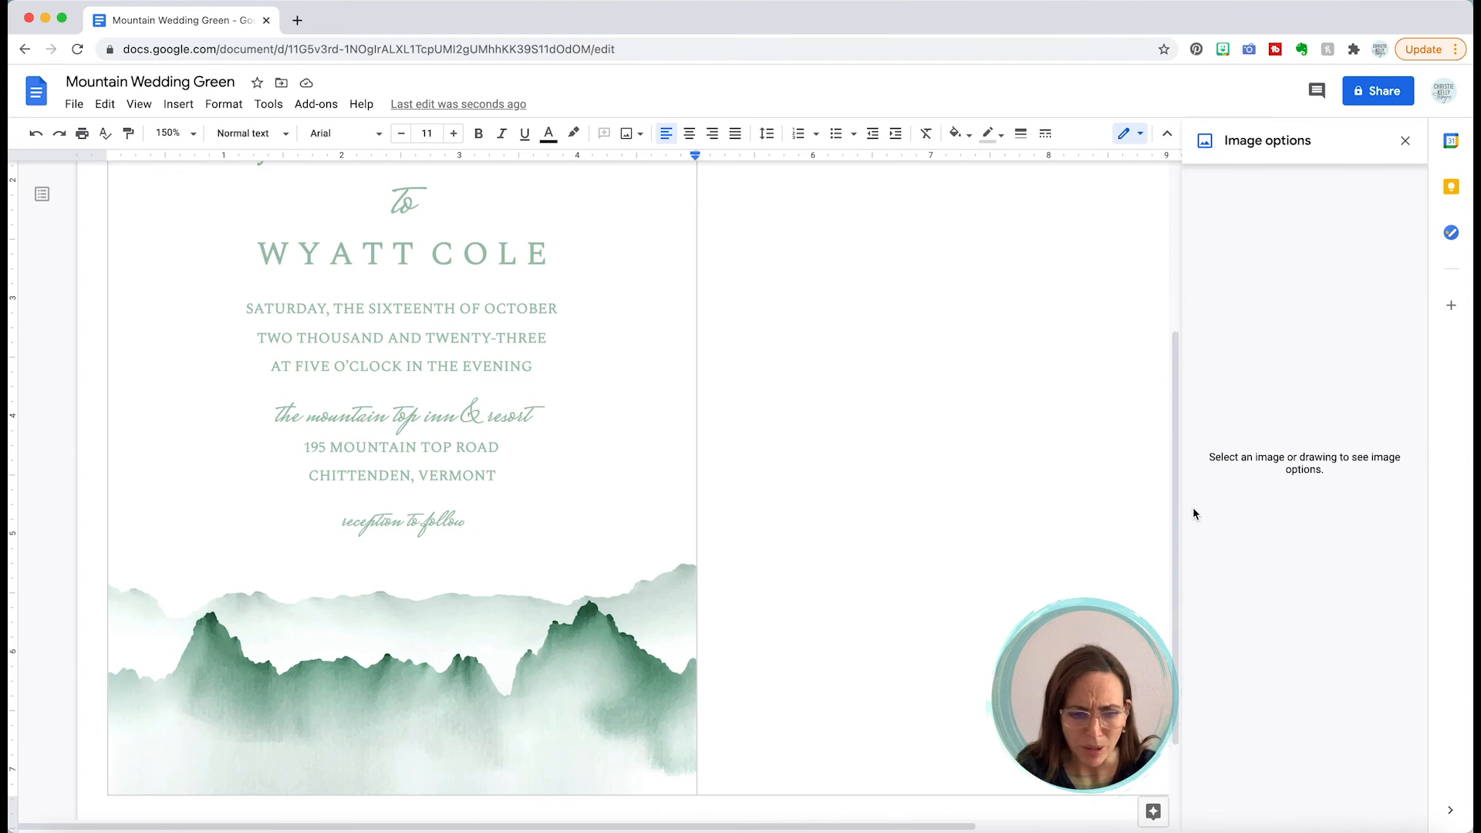
left_click(171, 133)
left_click(174, 281)
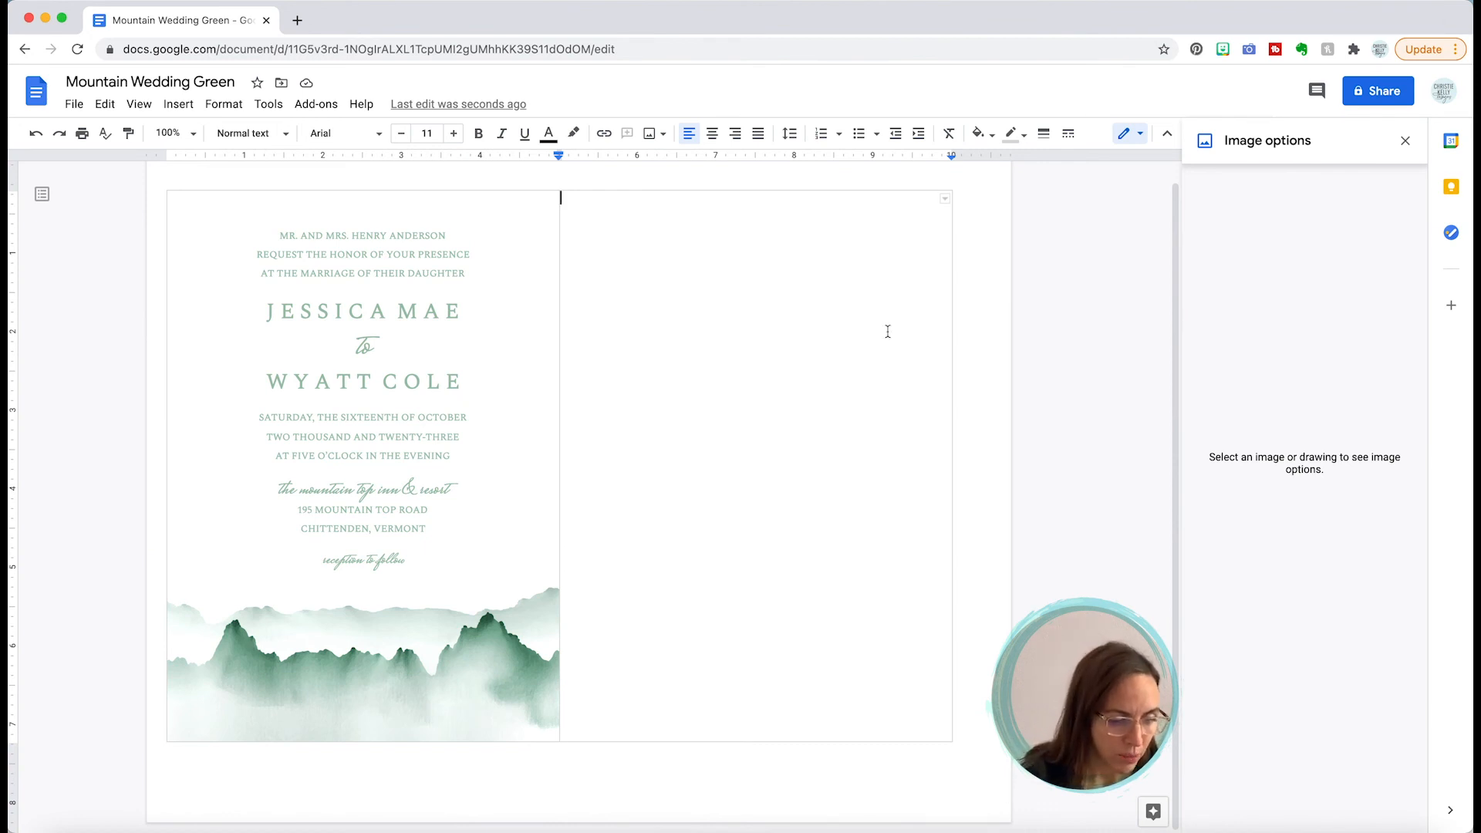
left_click(473, 634)
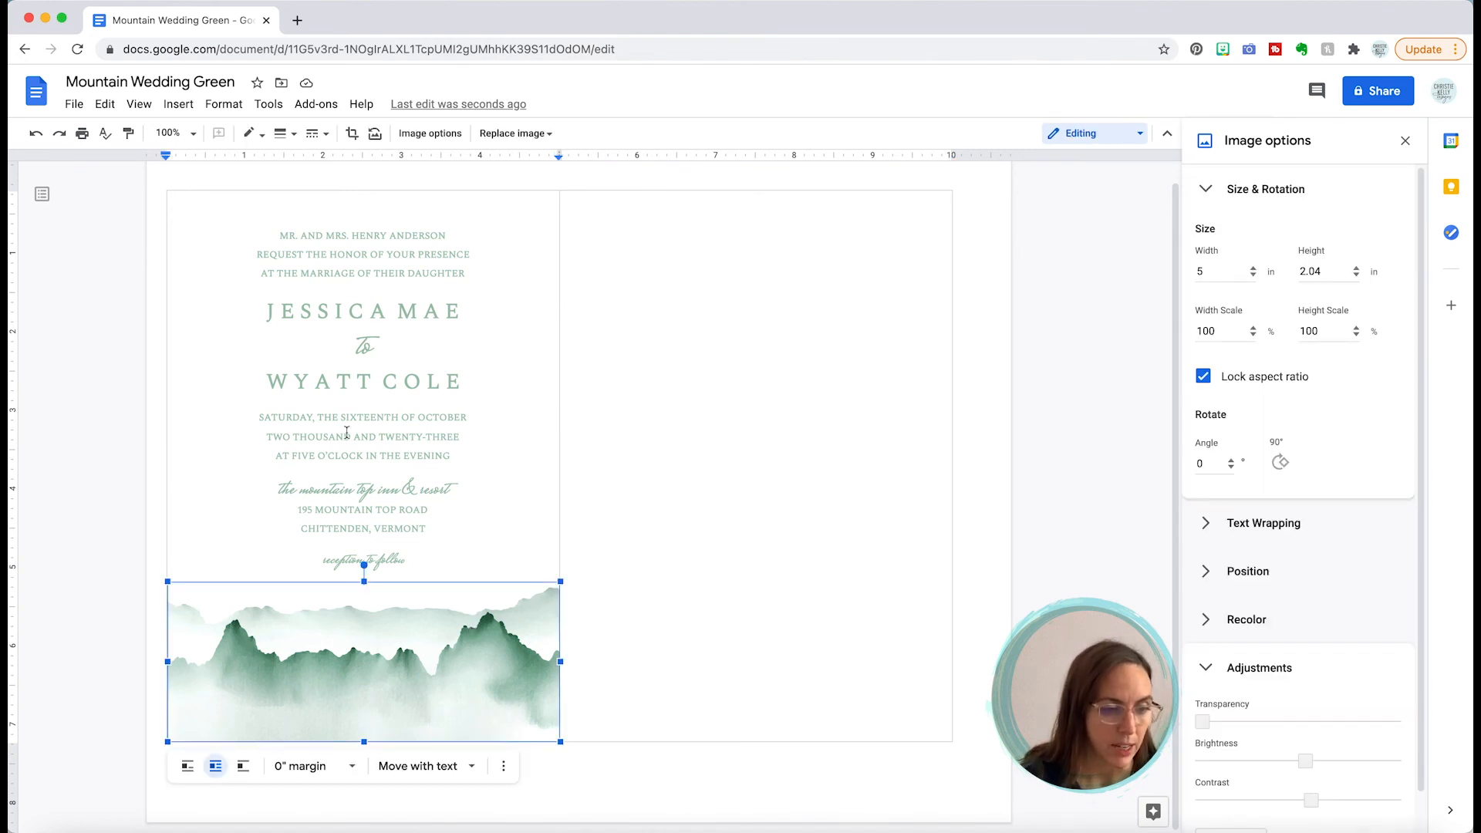
Step: Copy the 5 in mountain strip via Edit > Copy and paste it into the right cell
left_click(107, 105)
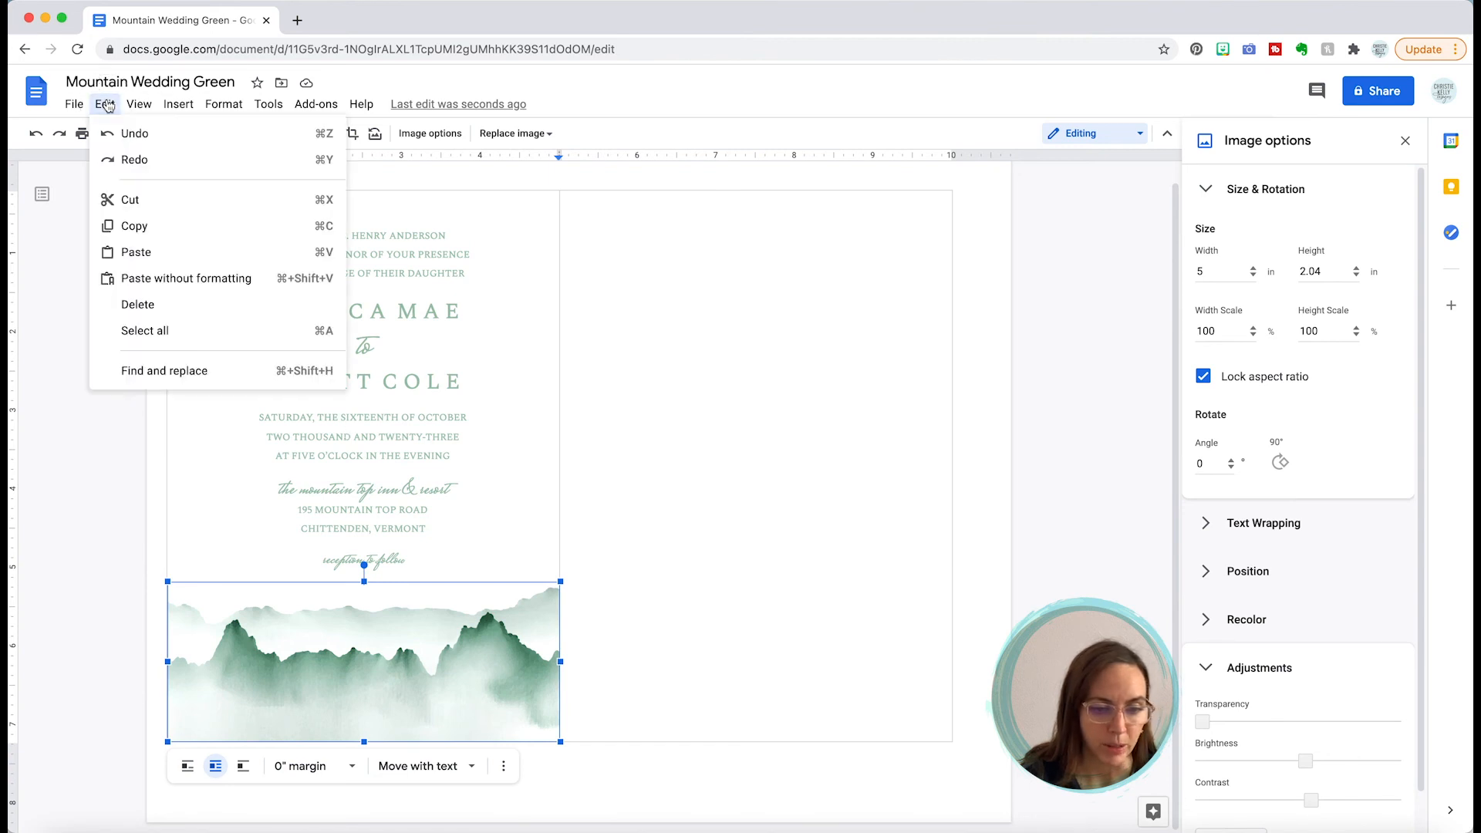
mouse_move(139, 104)
left_click(658, 258)
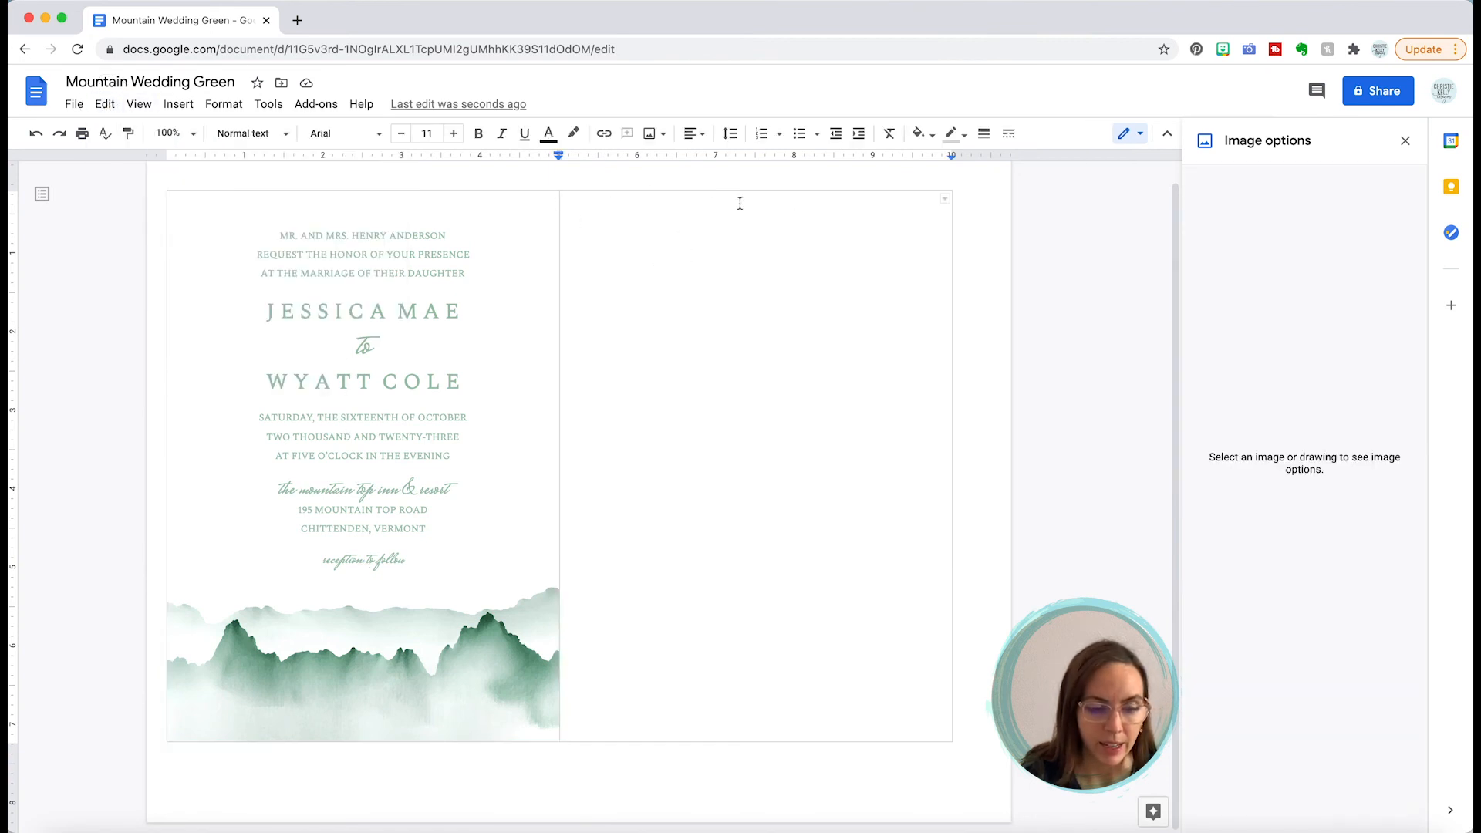
key("ctrl+v")
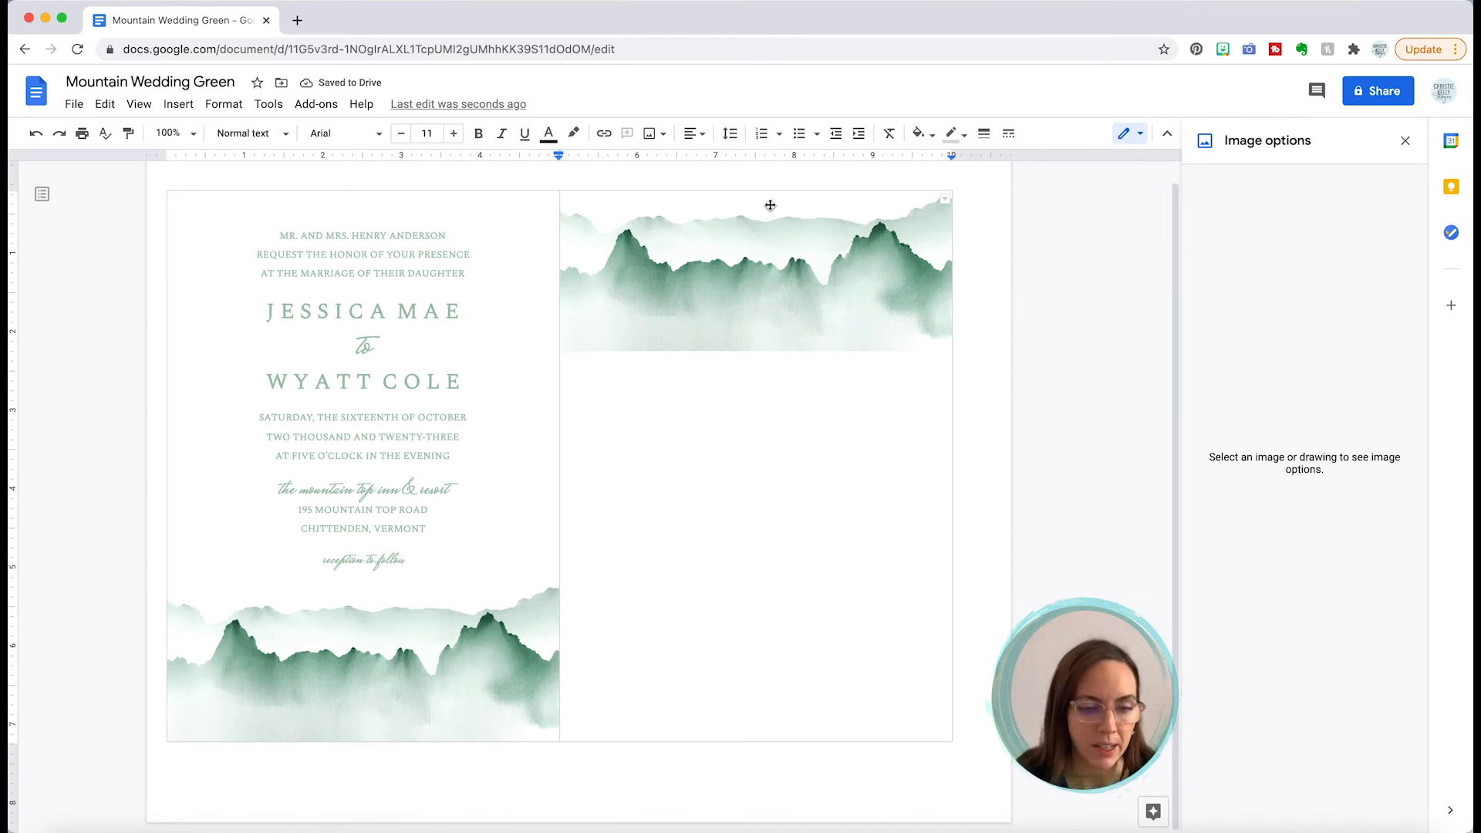
left_click(751, 241)
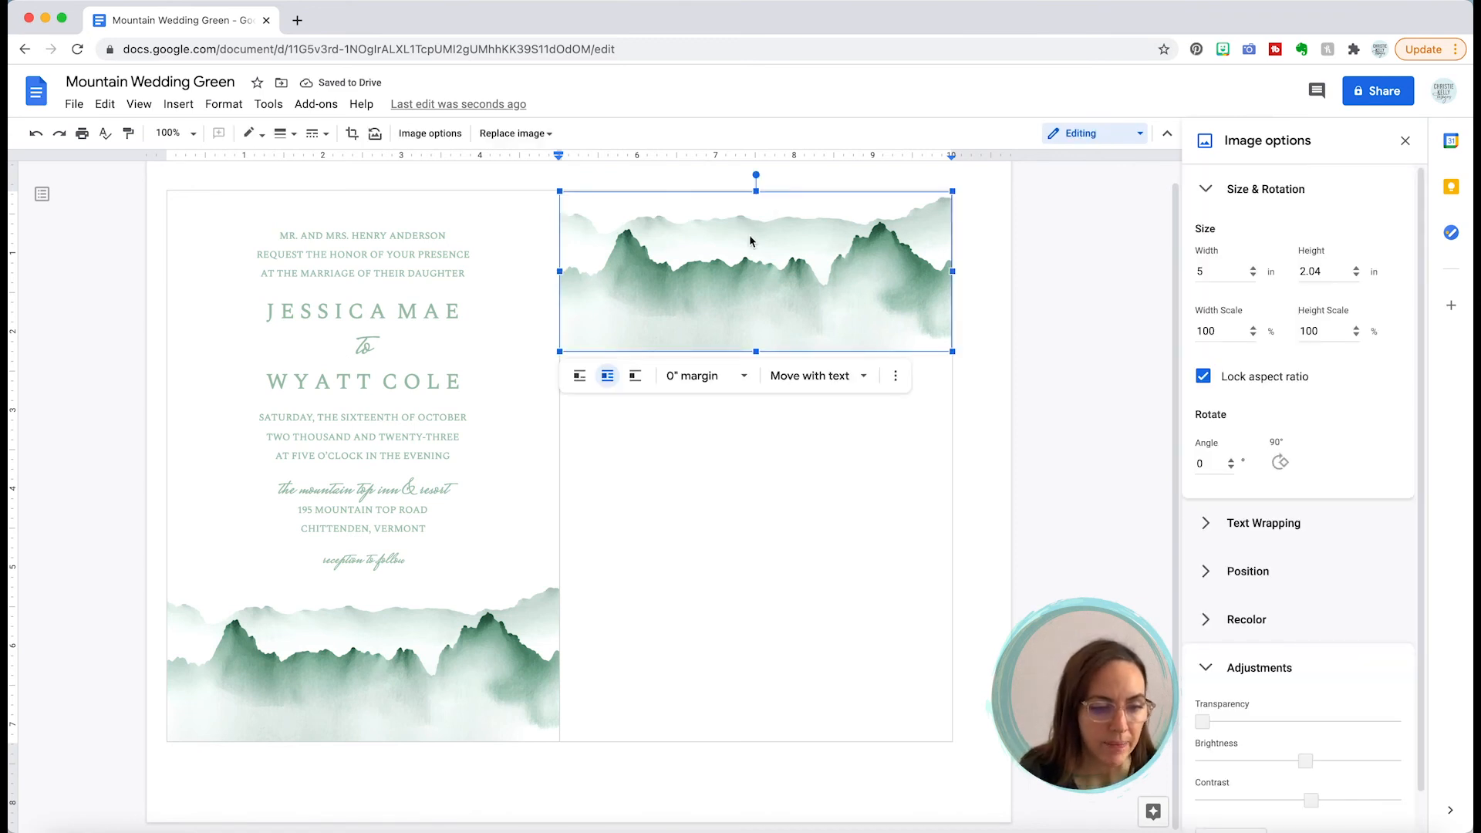
Step: Crop the left, right and bottom of the copied mountain image down to a 1.41 × 1.76 in peak section
left_click(351, 133)
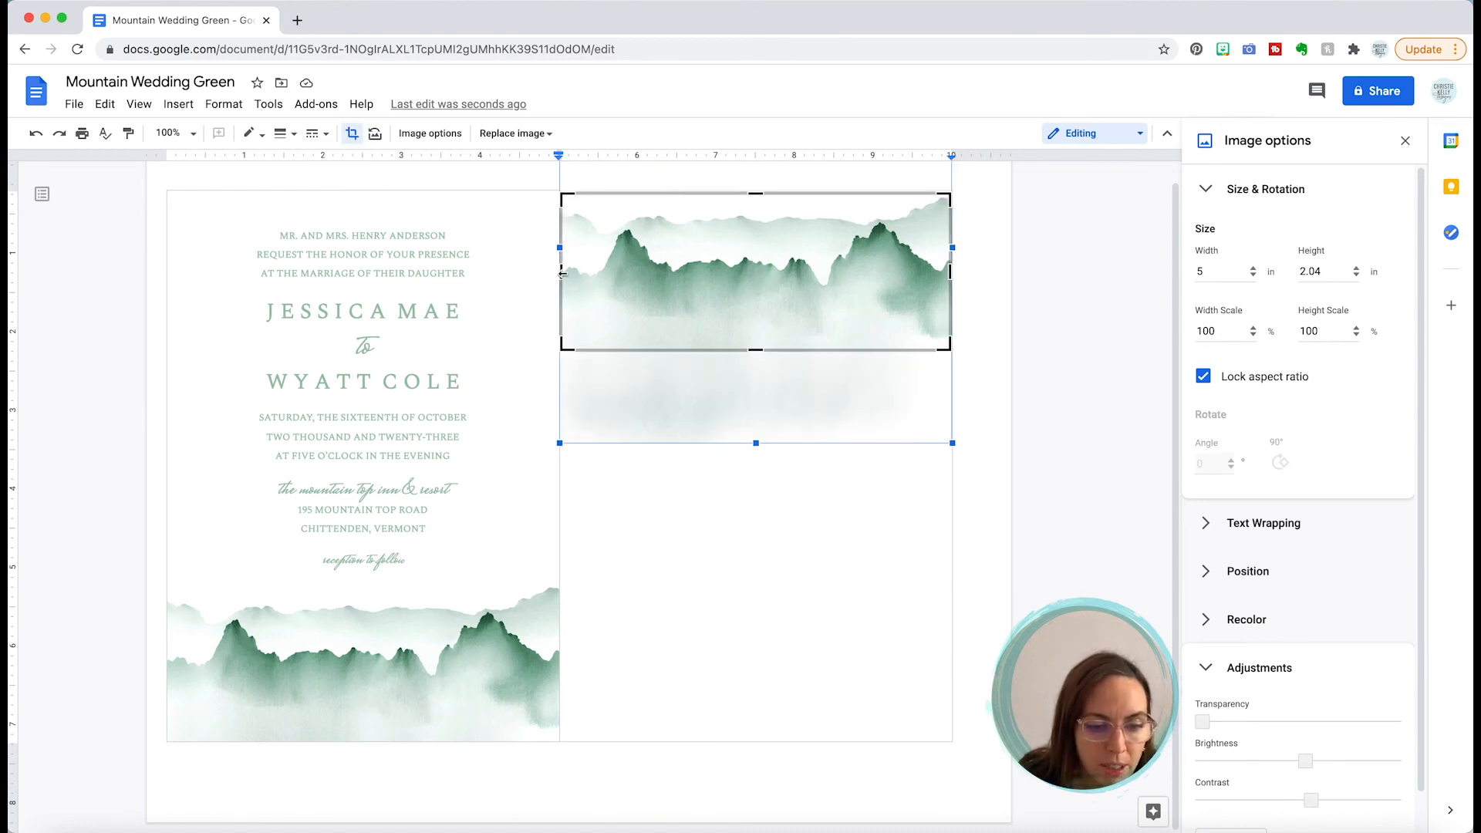
left_click_drag(565, 271, 687, 279)
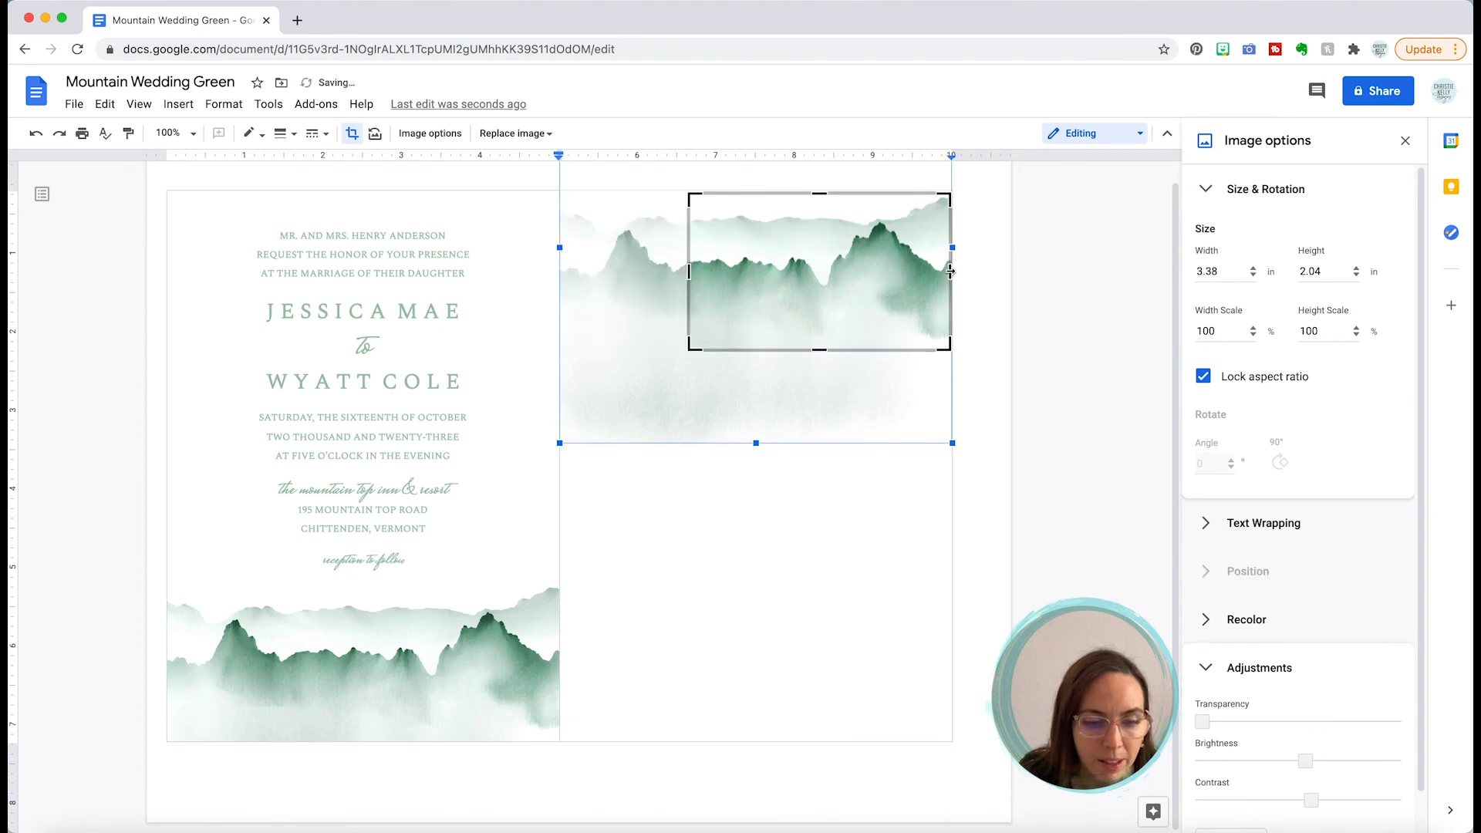
left_click_drag(950, 272, 797, 272)
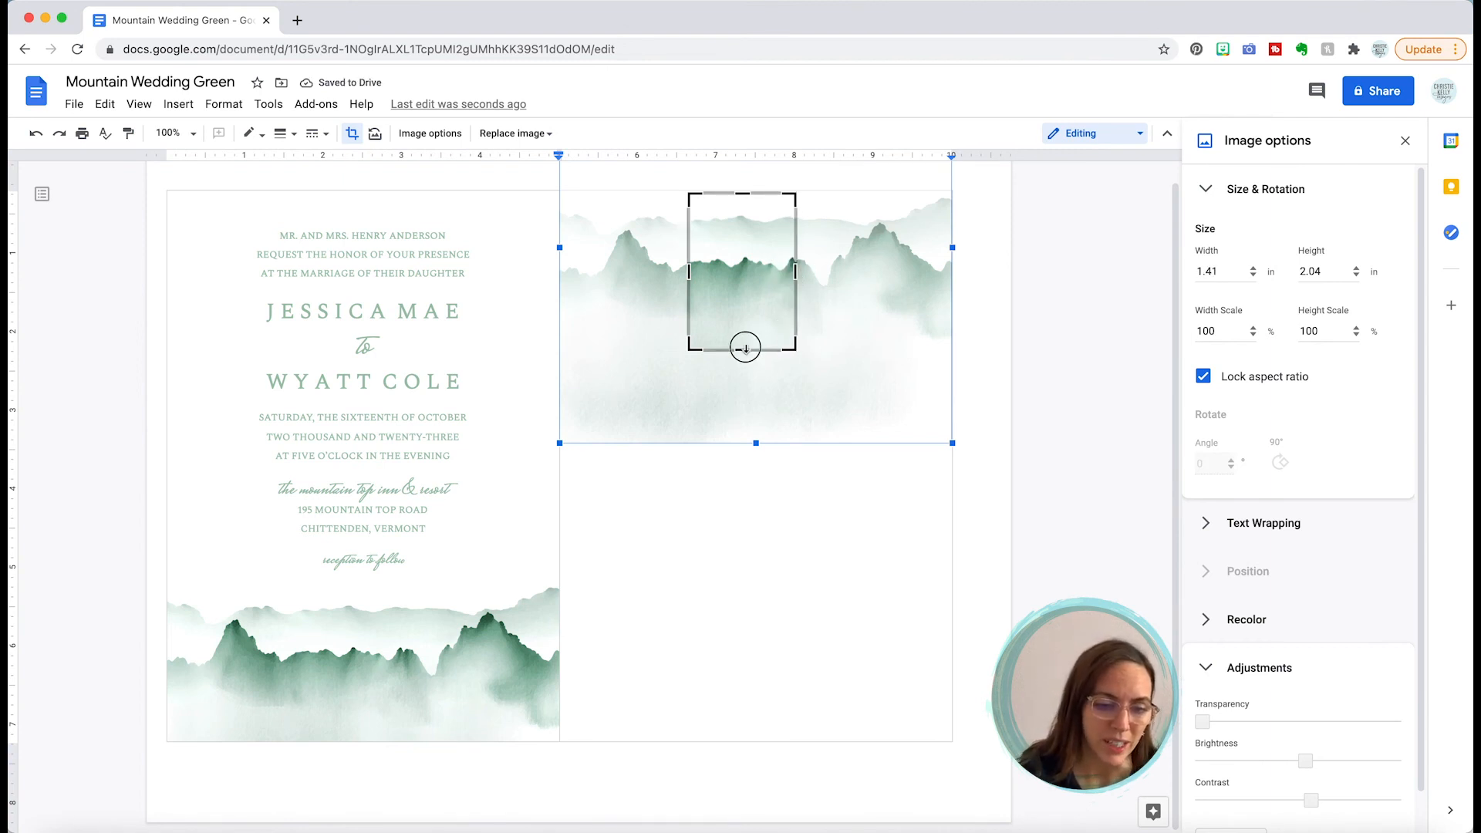
left_click_drag(745, 348, 744, 331)
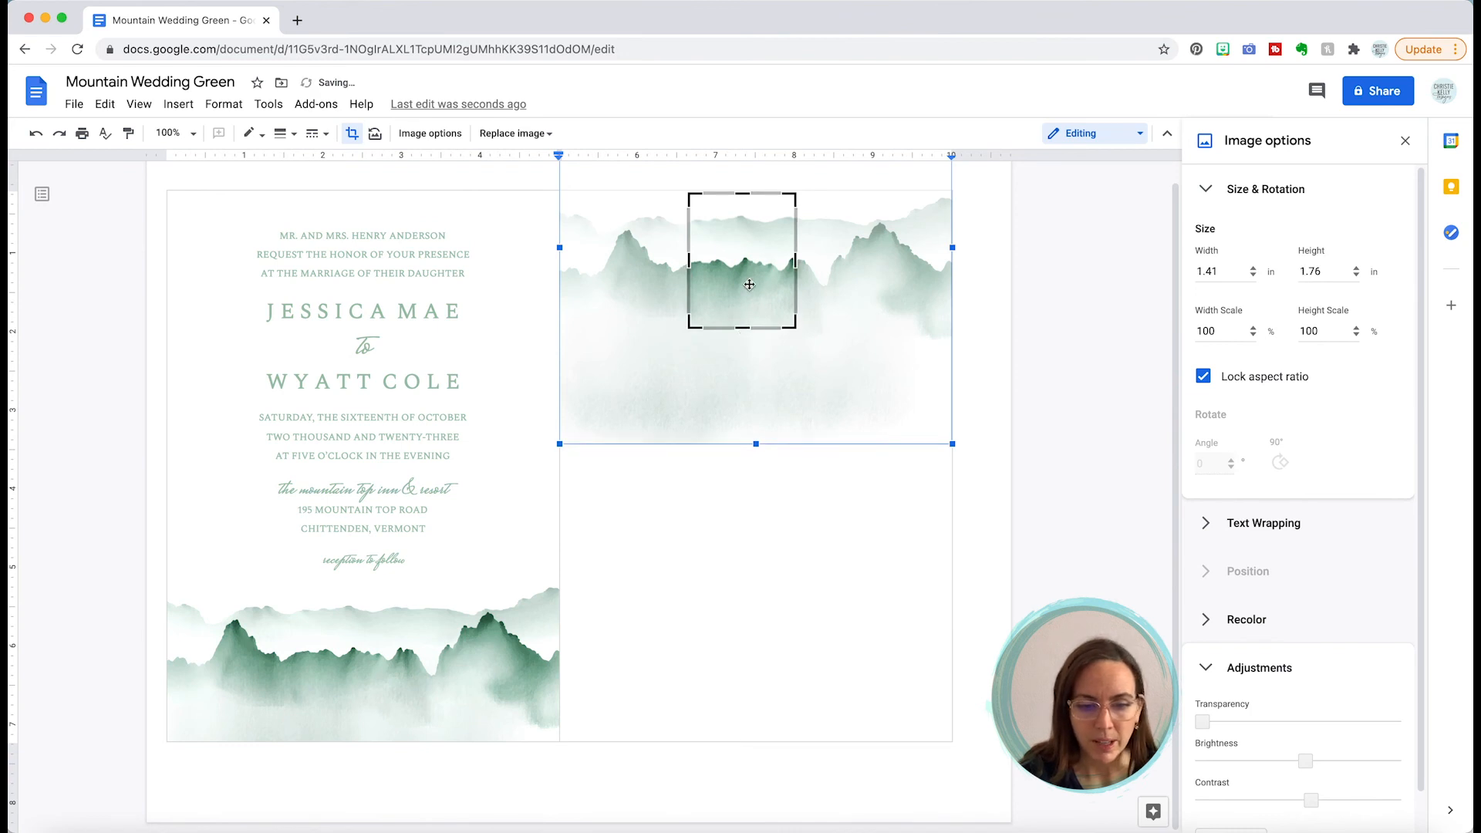
left_click(1034, 240)
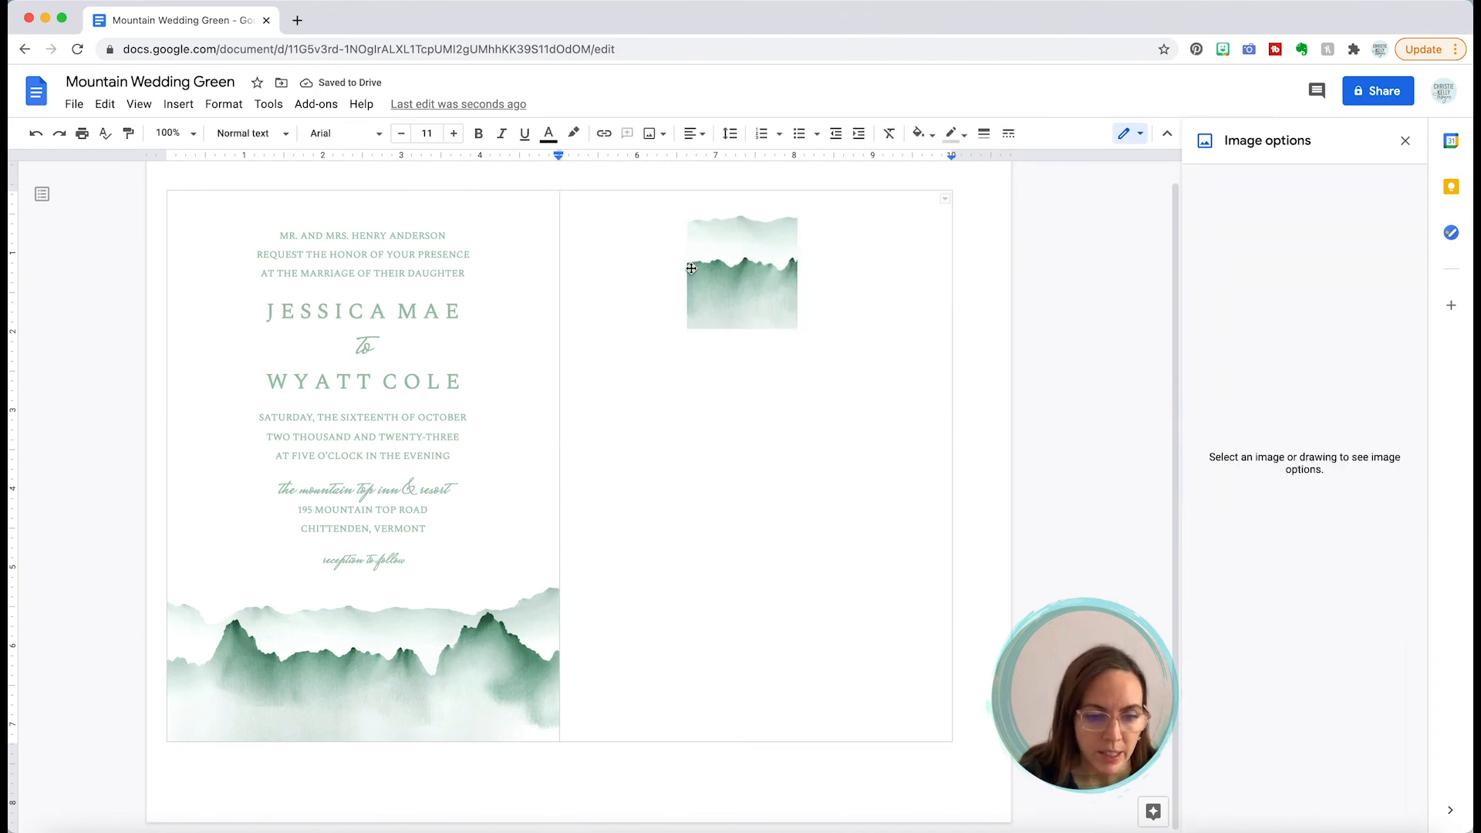
Step: Enlarge the cropped peaks image to 3.03 × 3.79 in, filling the upper left of the right cell
left_click(719, 254)
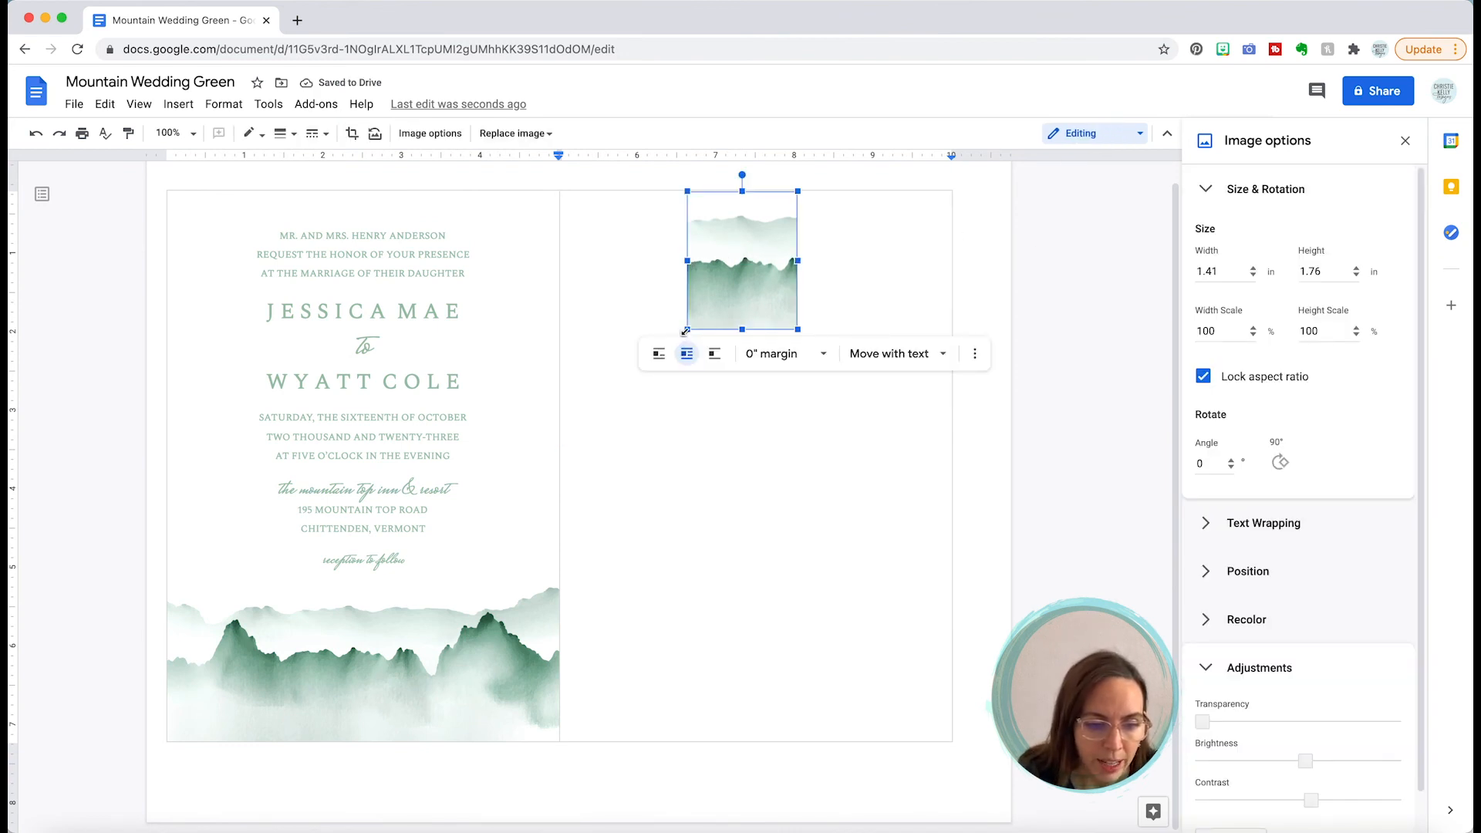
left_click_drag(685, 330, 557, 490)
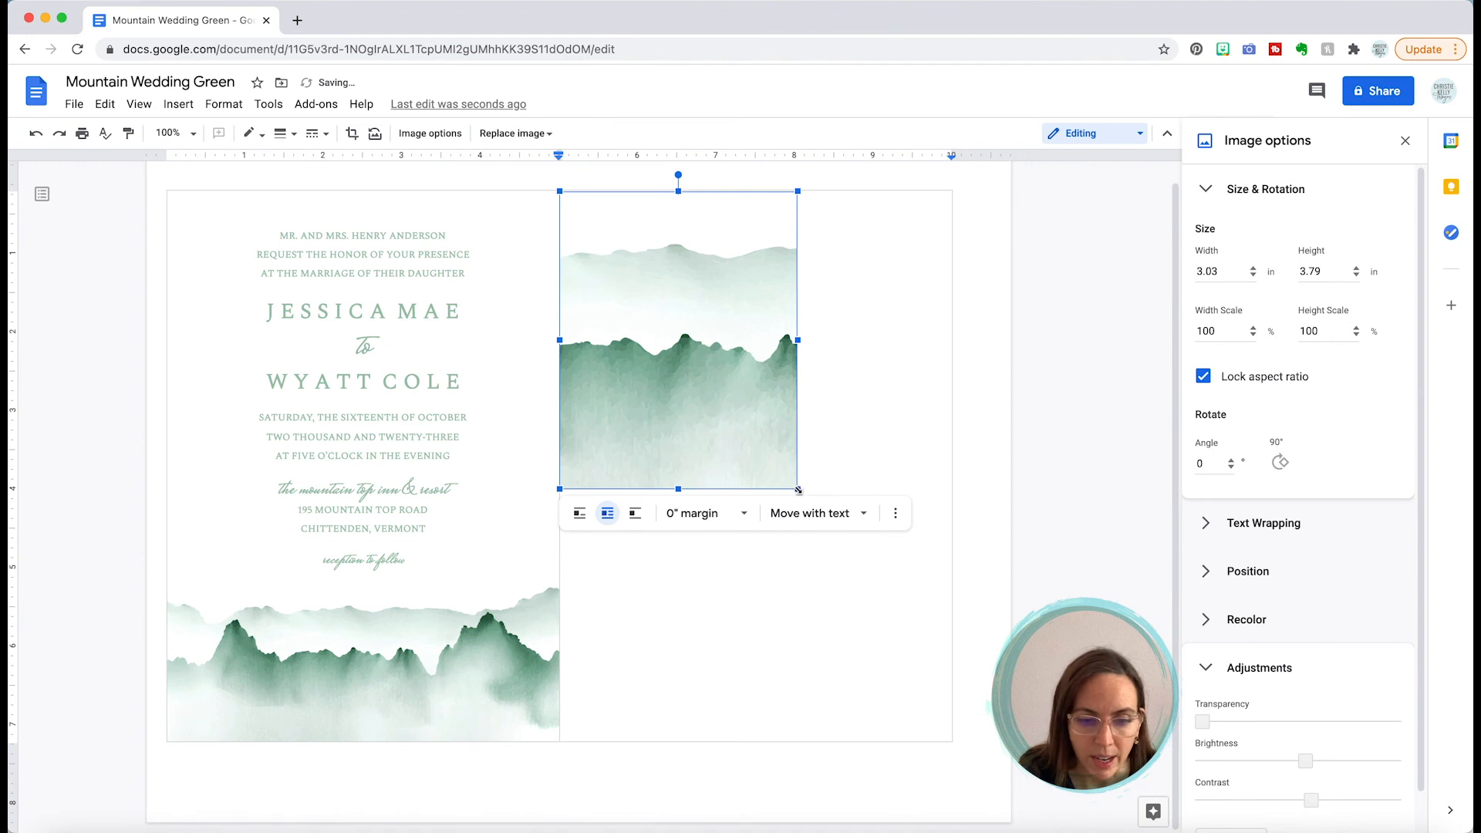
left_click_drag(798, 489, 951, 589)
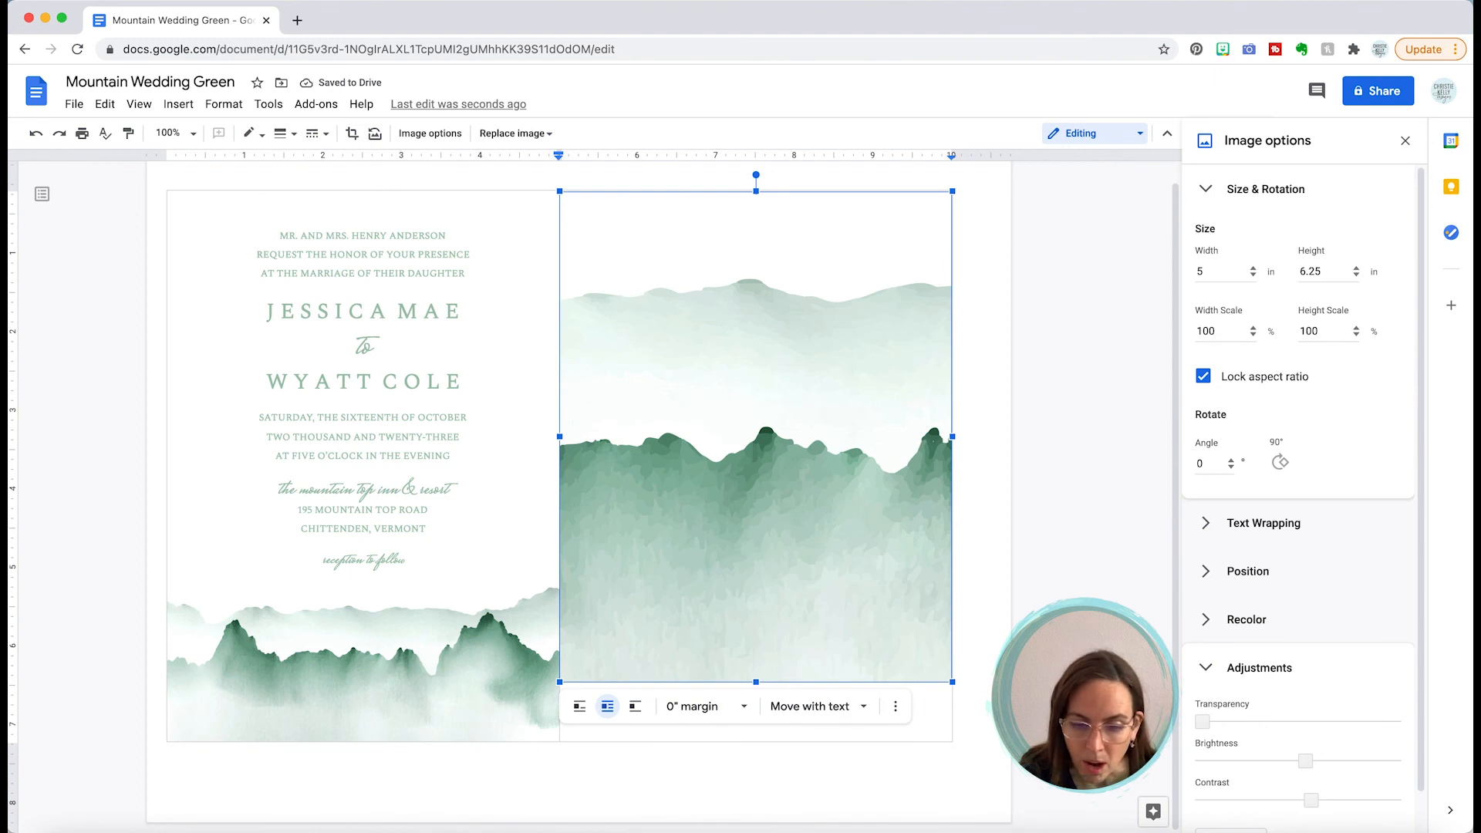
Step: Set the mountain image's horizontal position to X 0 in Image options
left_click(1234, 572)
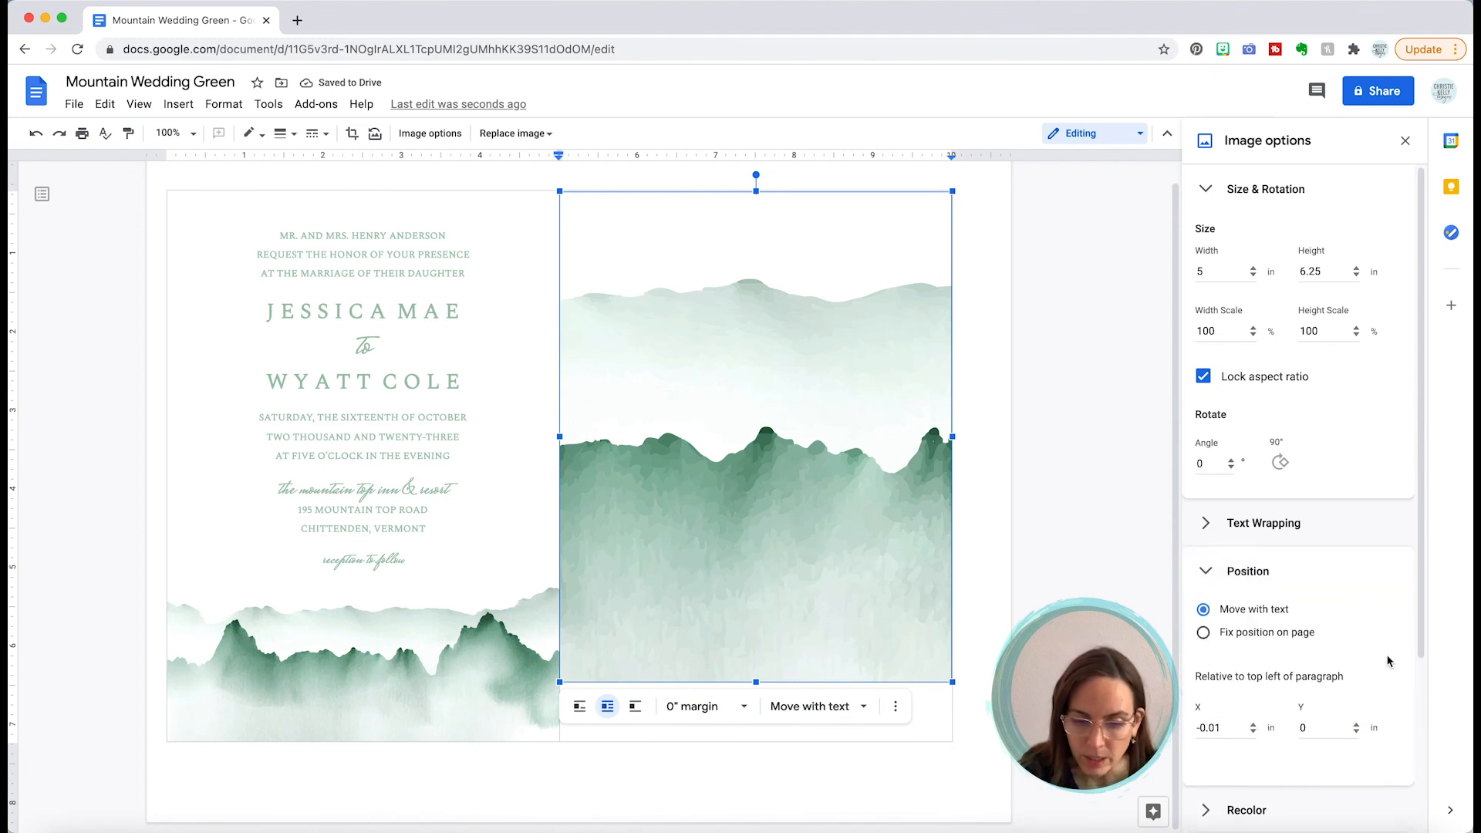
left_click(1240, 731)
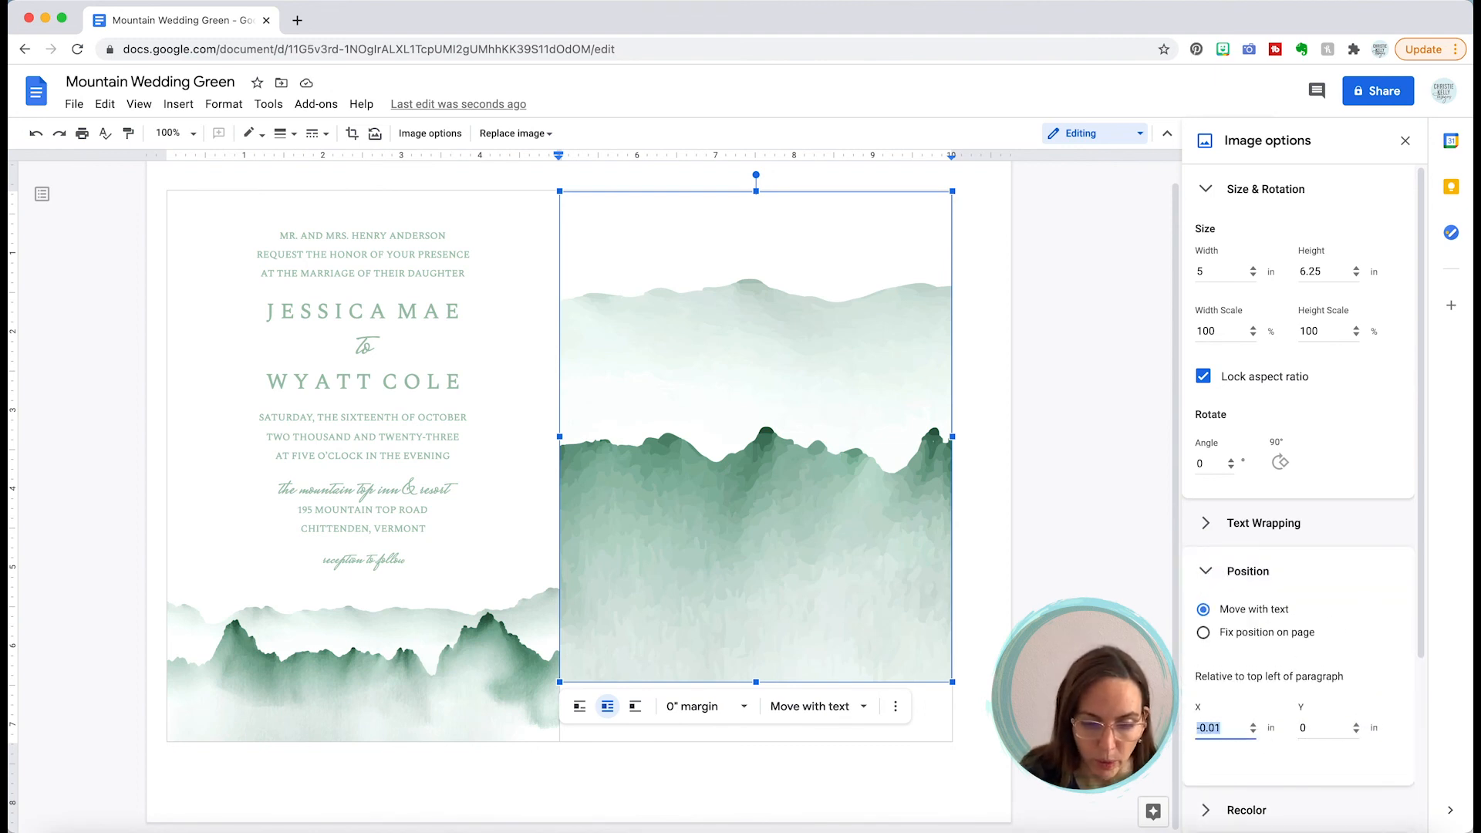
type("0")
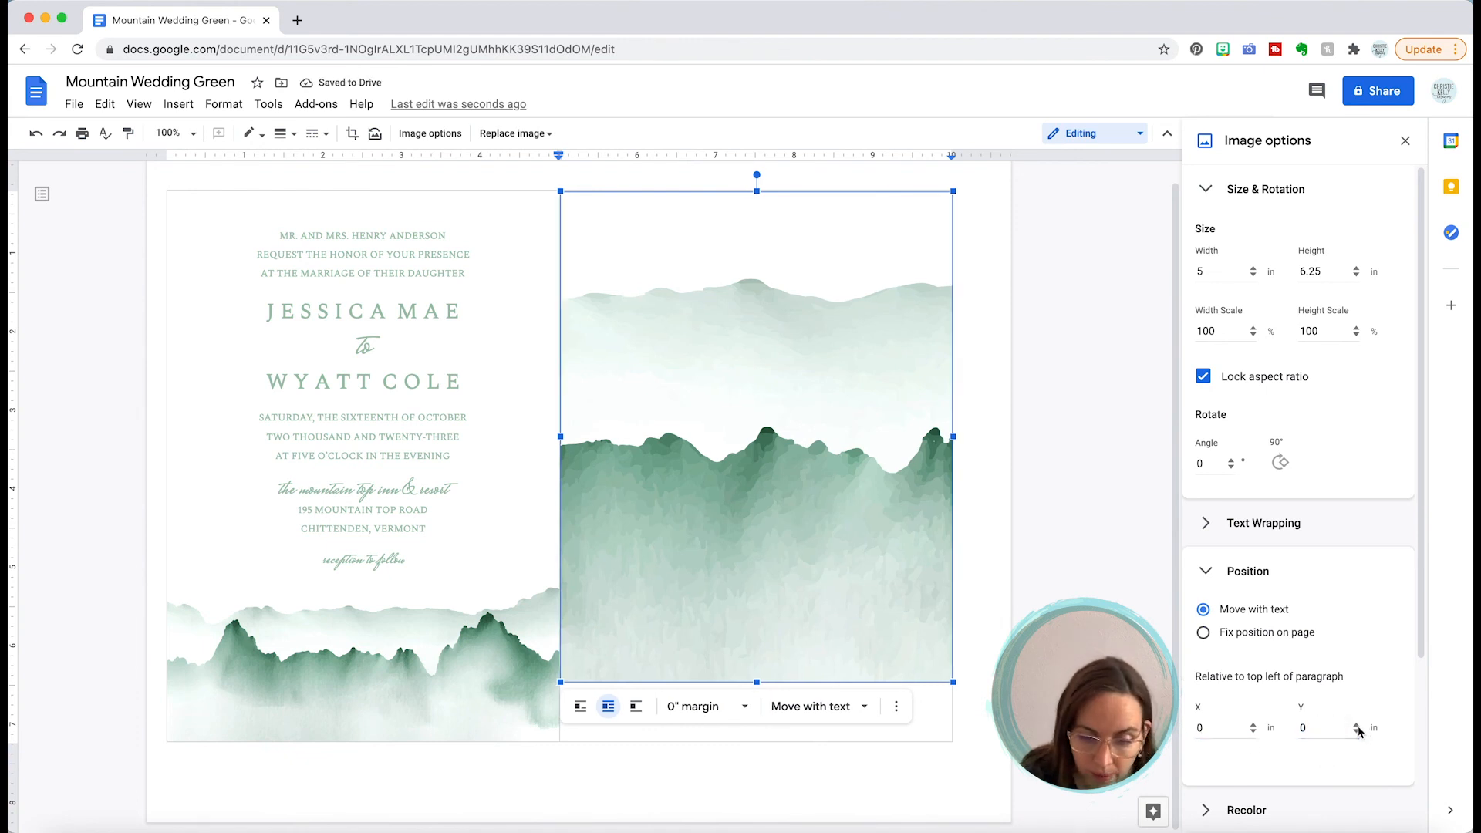
Step: Set the image's vertical offset to Y 0.75 in, then deselect it to view the invitation
left_click(1356, 726)
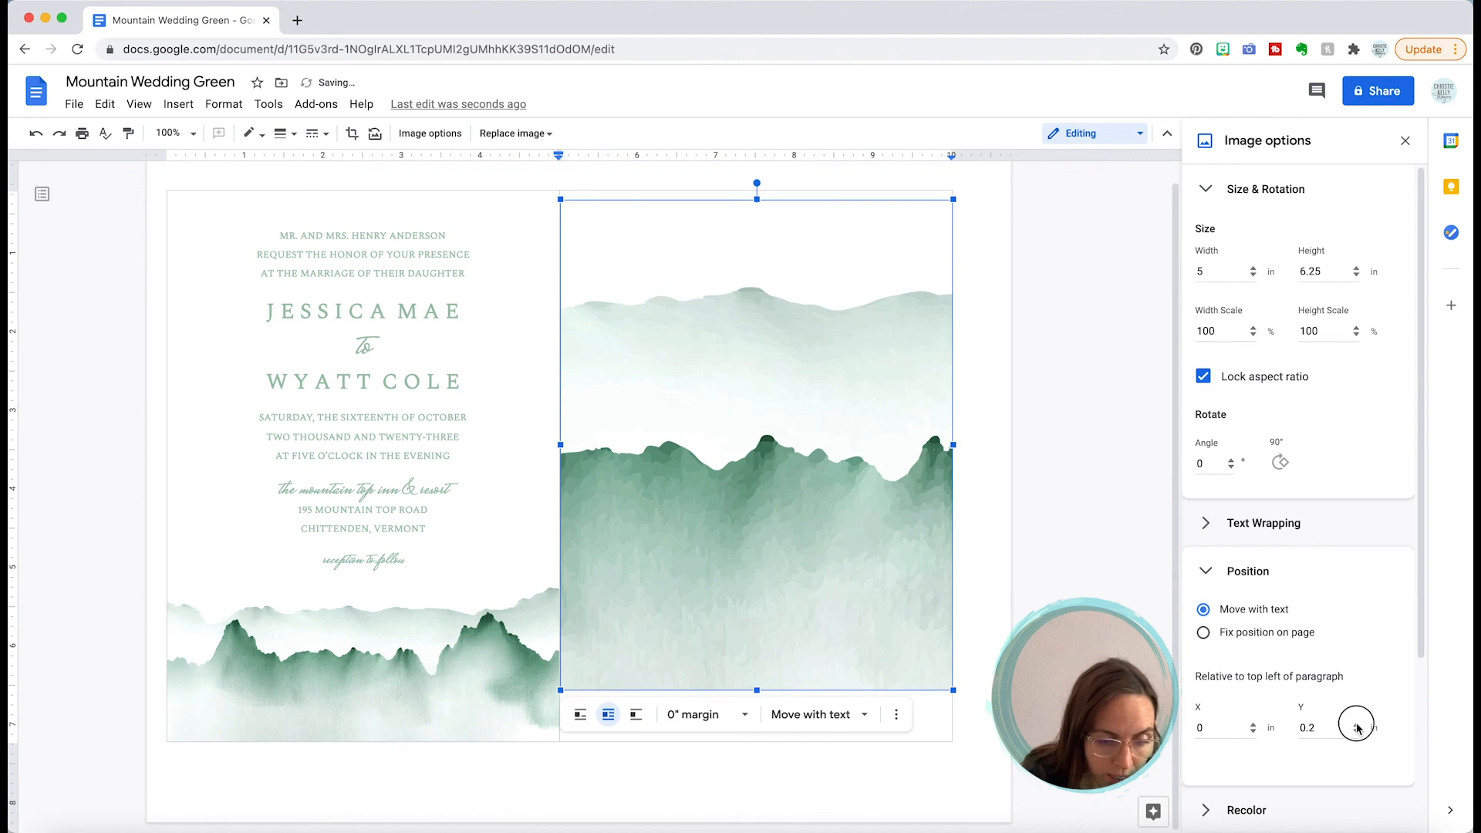
left_click(1356, 724)
left_click(1357, 725)
left_click(1357, 724)
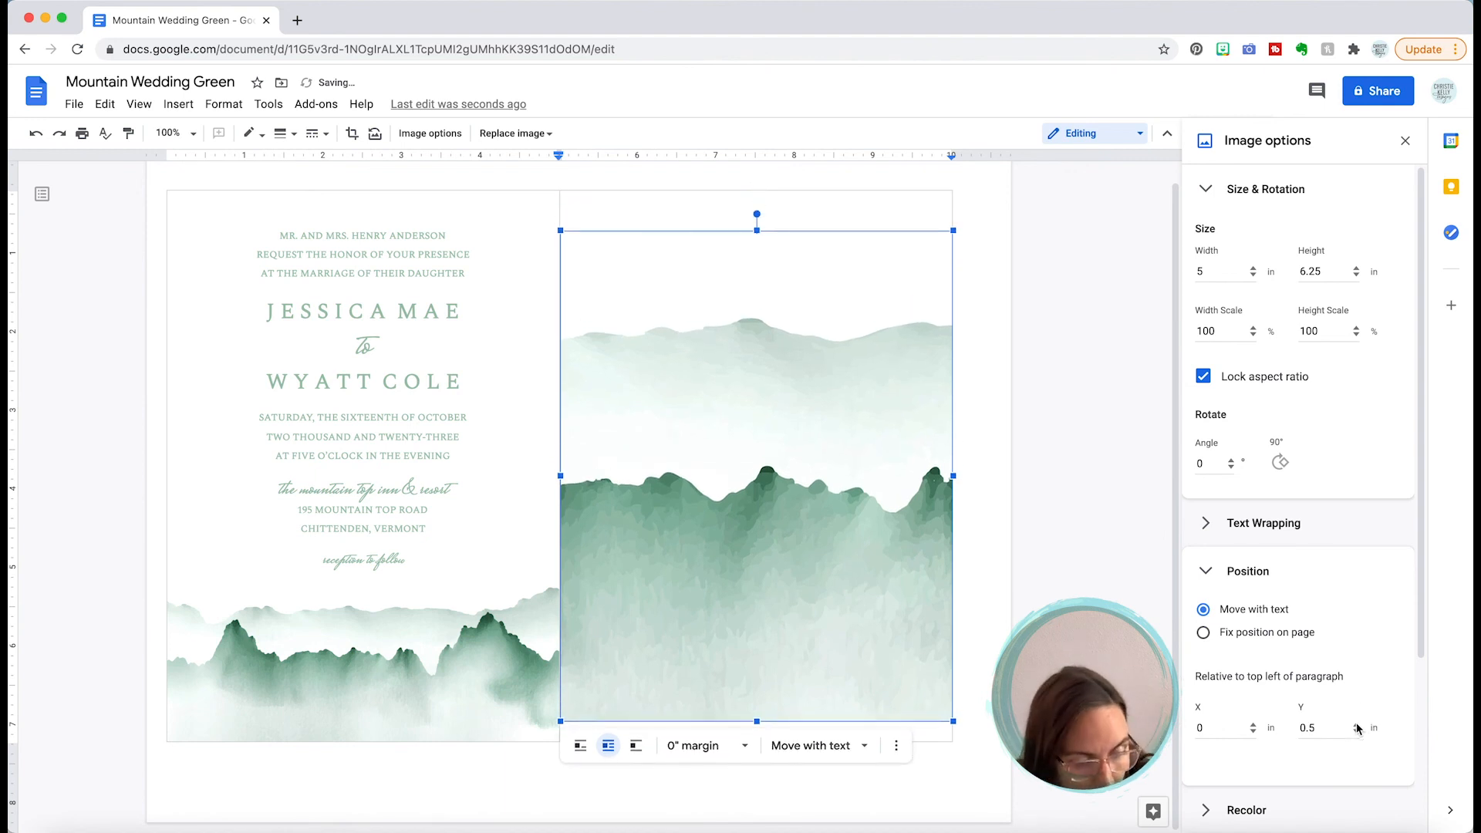
left_click(1356, 725)
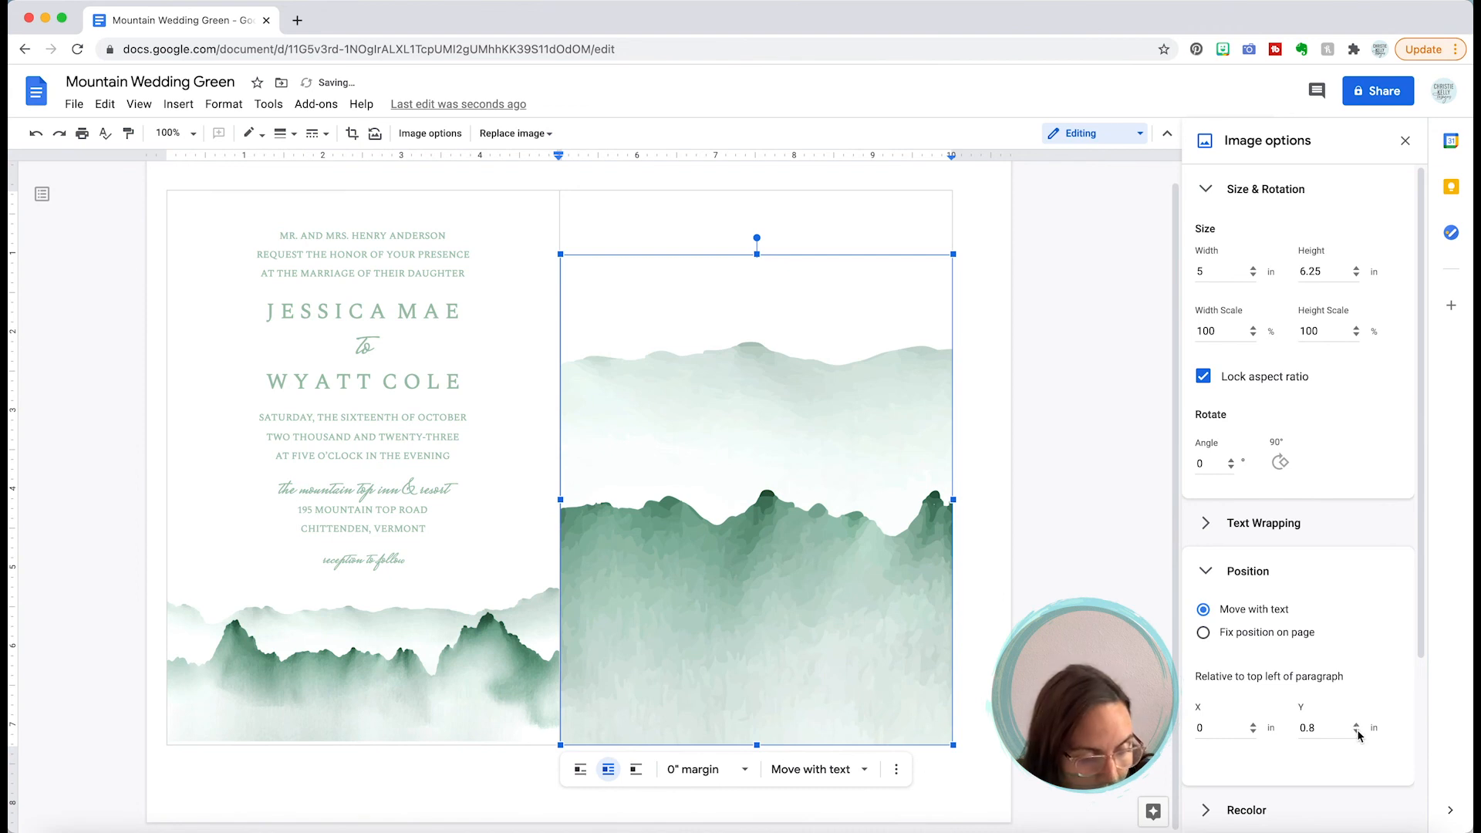
left_click(1356, 732)
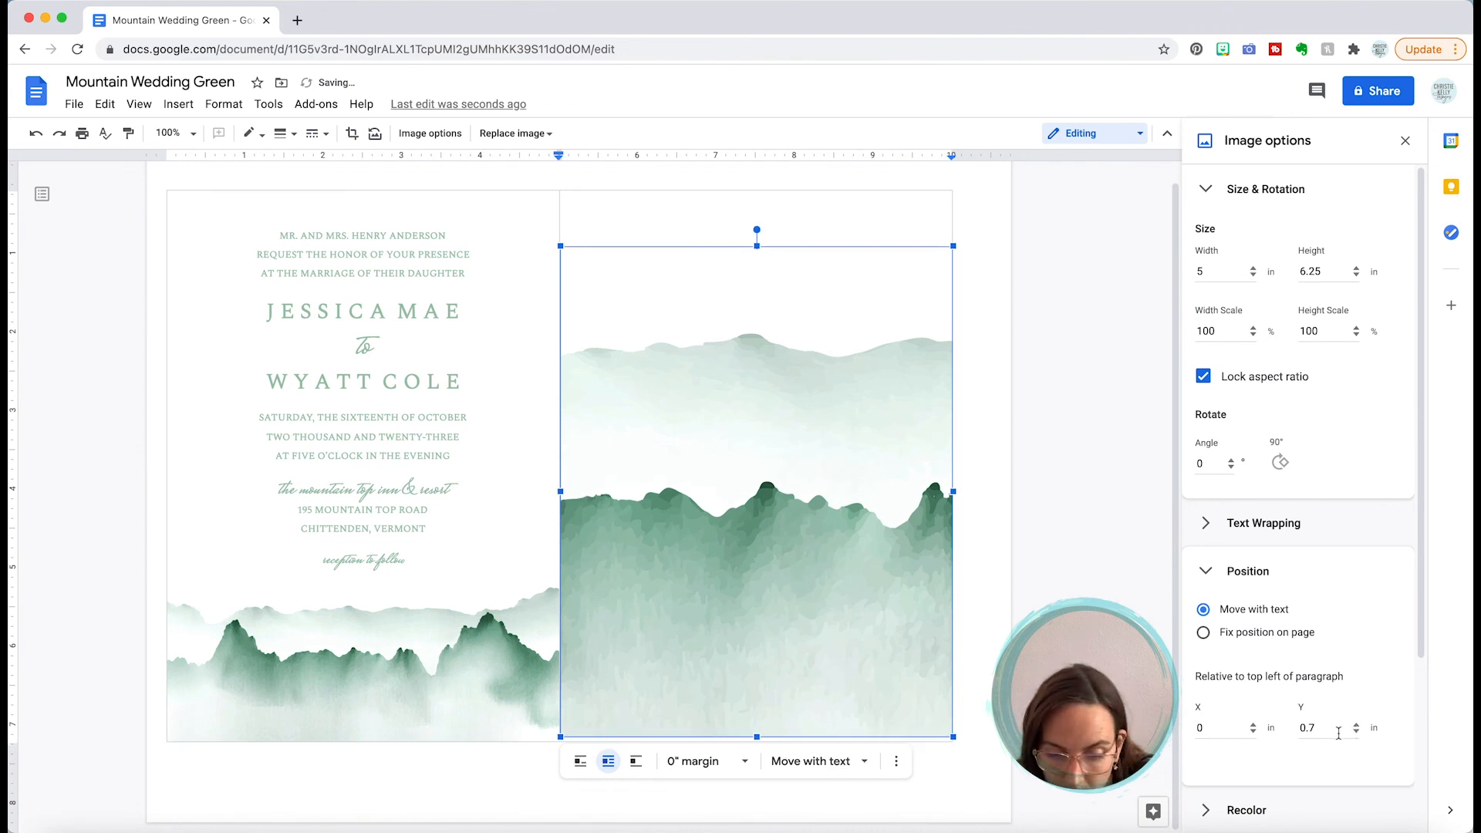
left_click(1321, 734)
type("2")
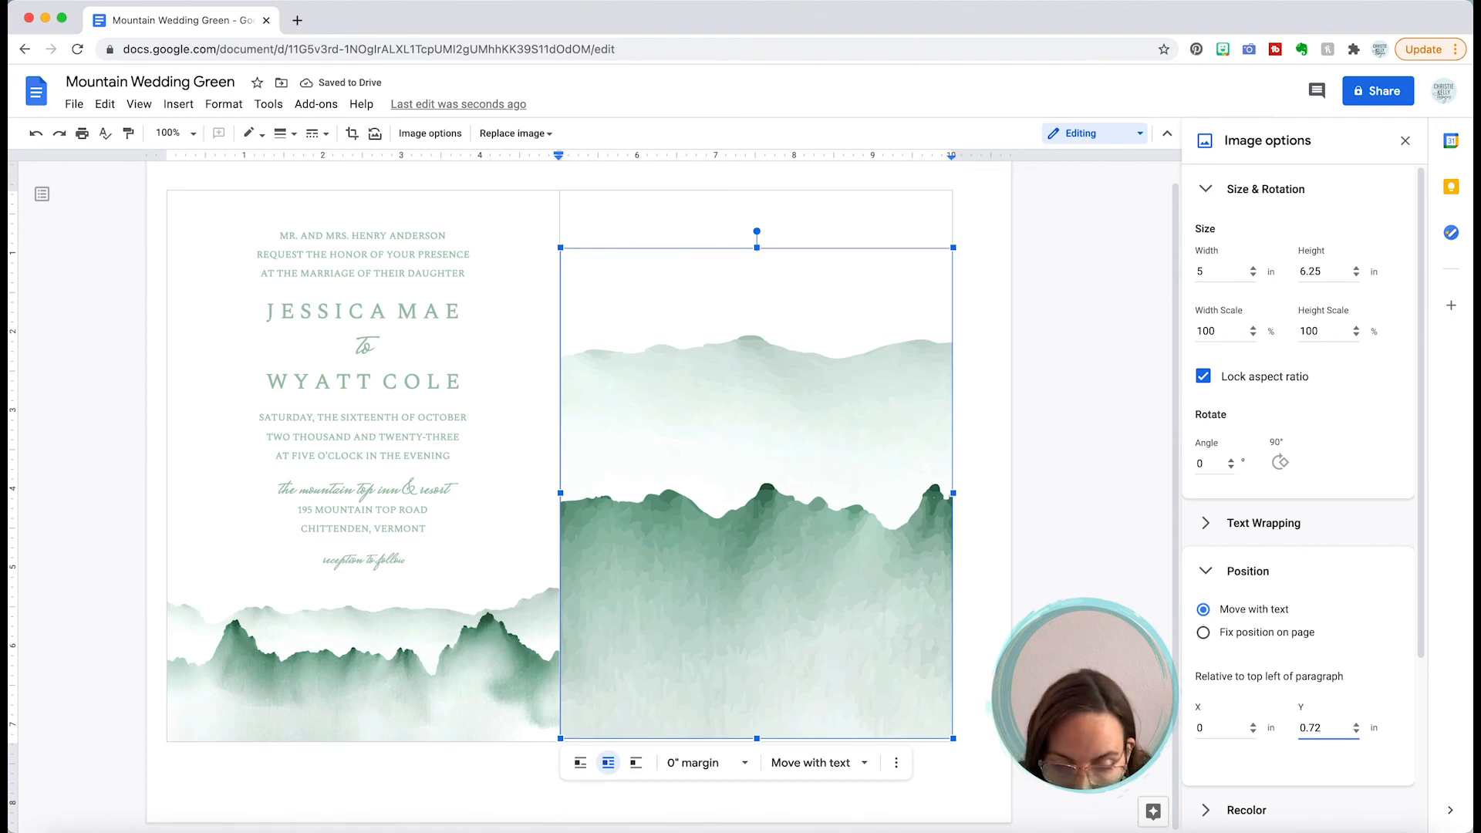
key("BackSpace")
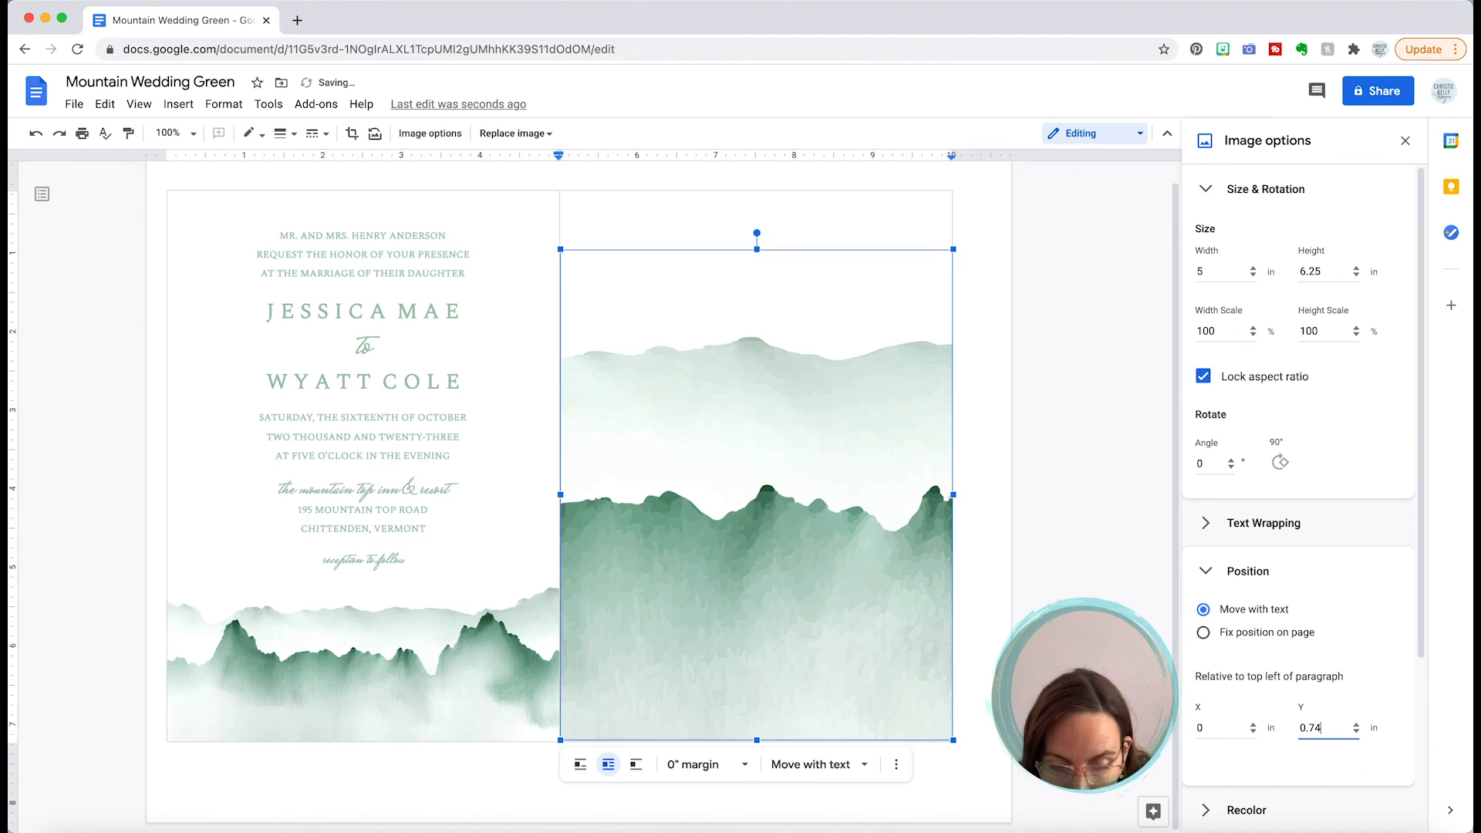
key("BackSpace")
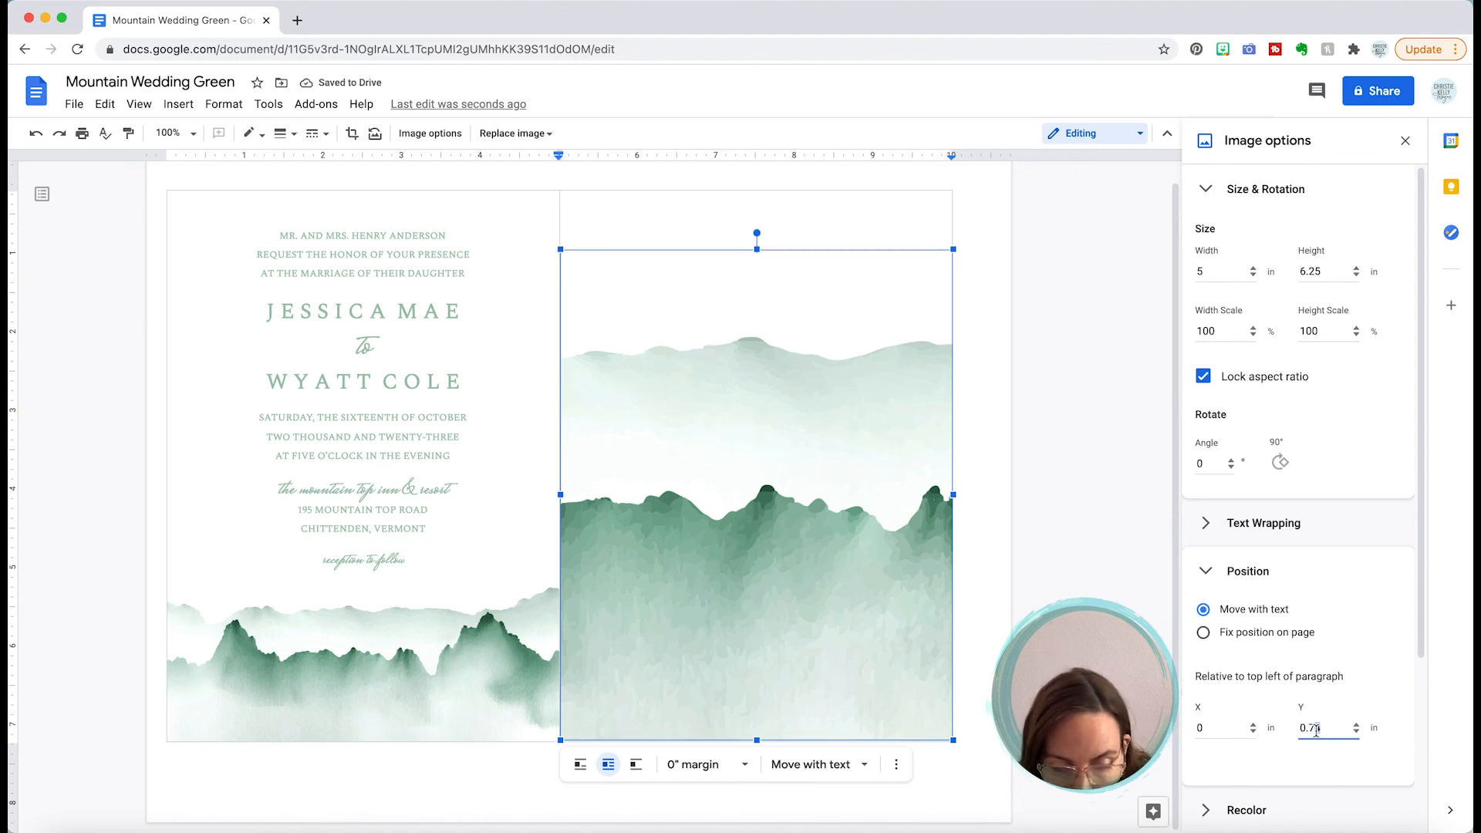
type("5")
left_click(1322, 766)
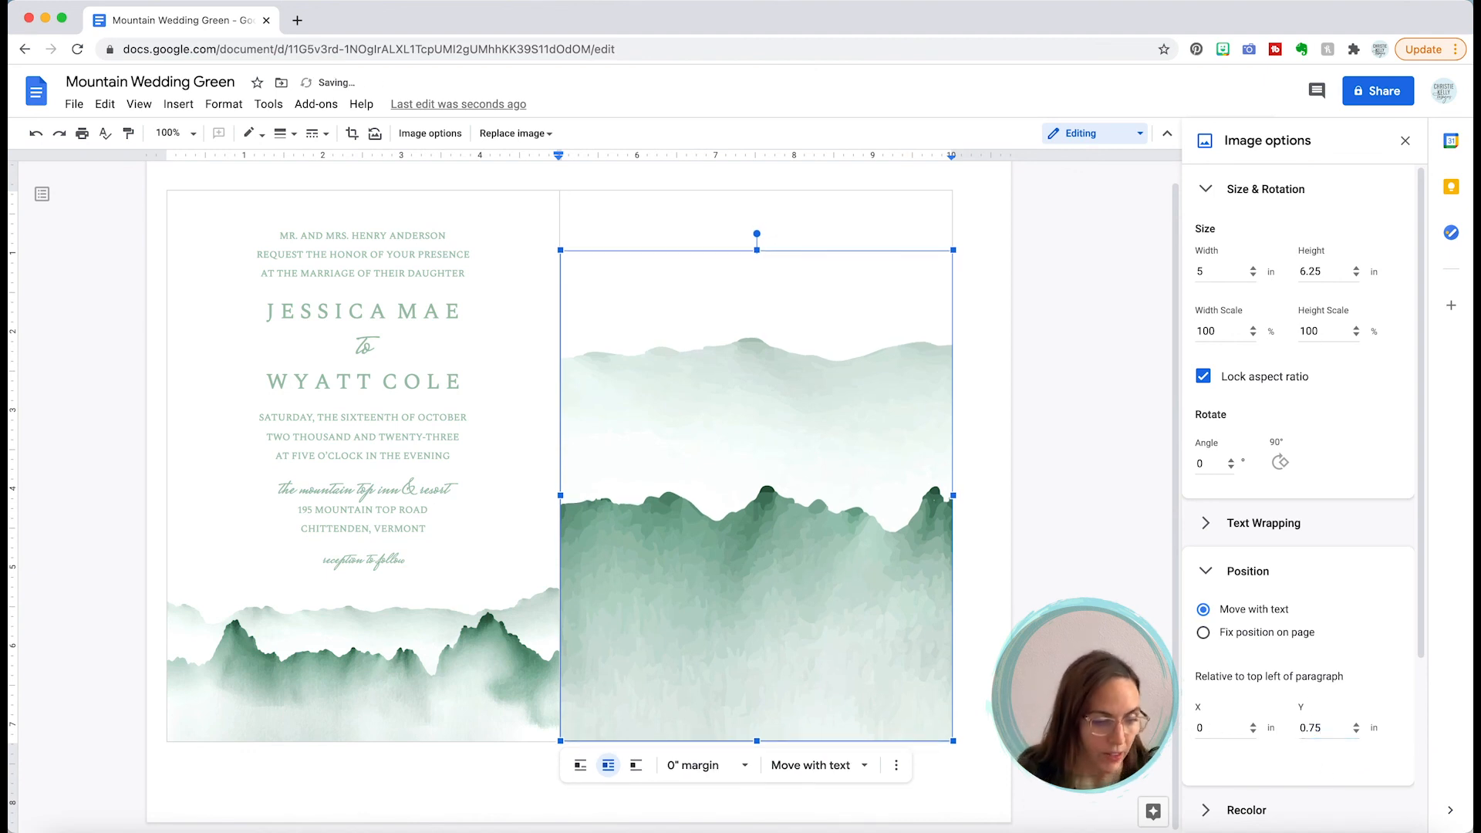
left_click(1069, 669)
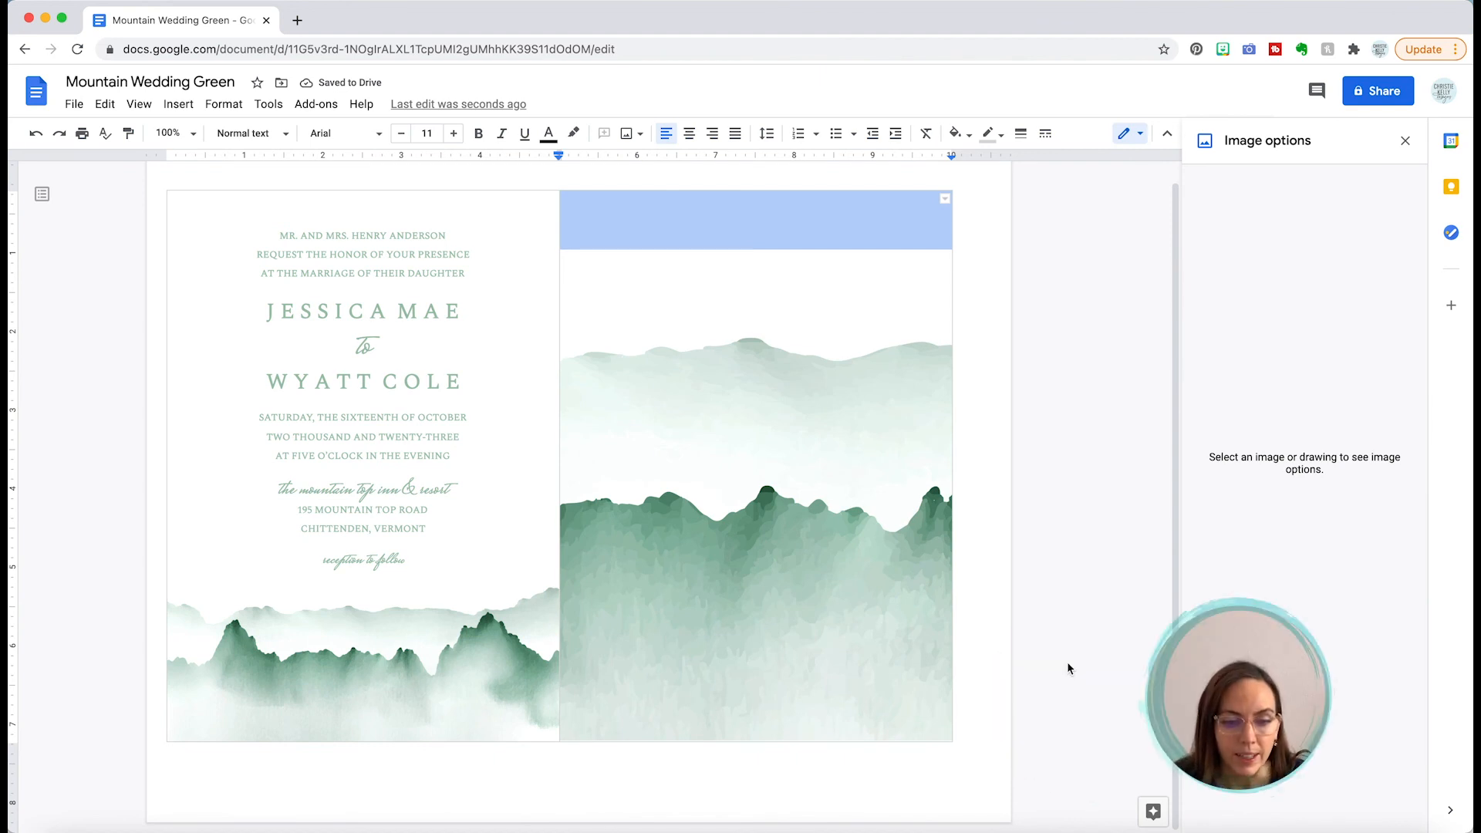
left_click(985, 304)
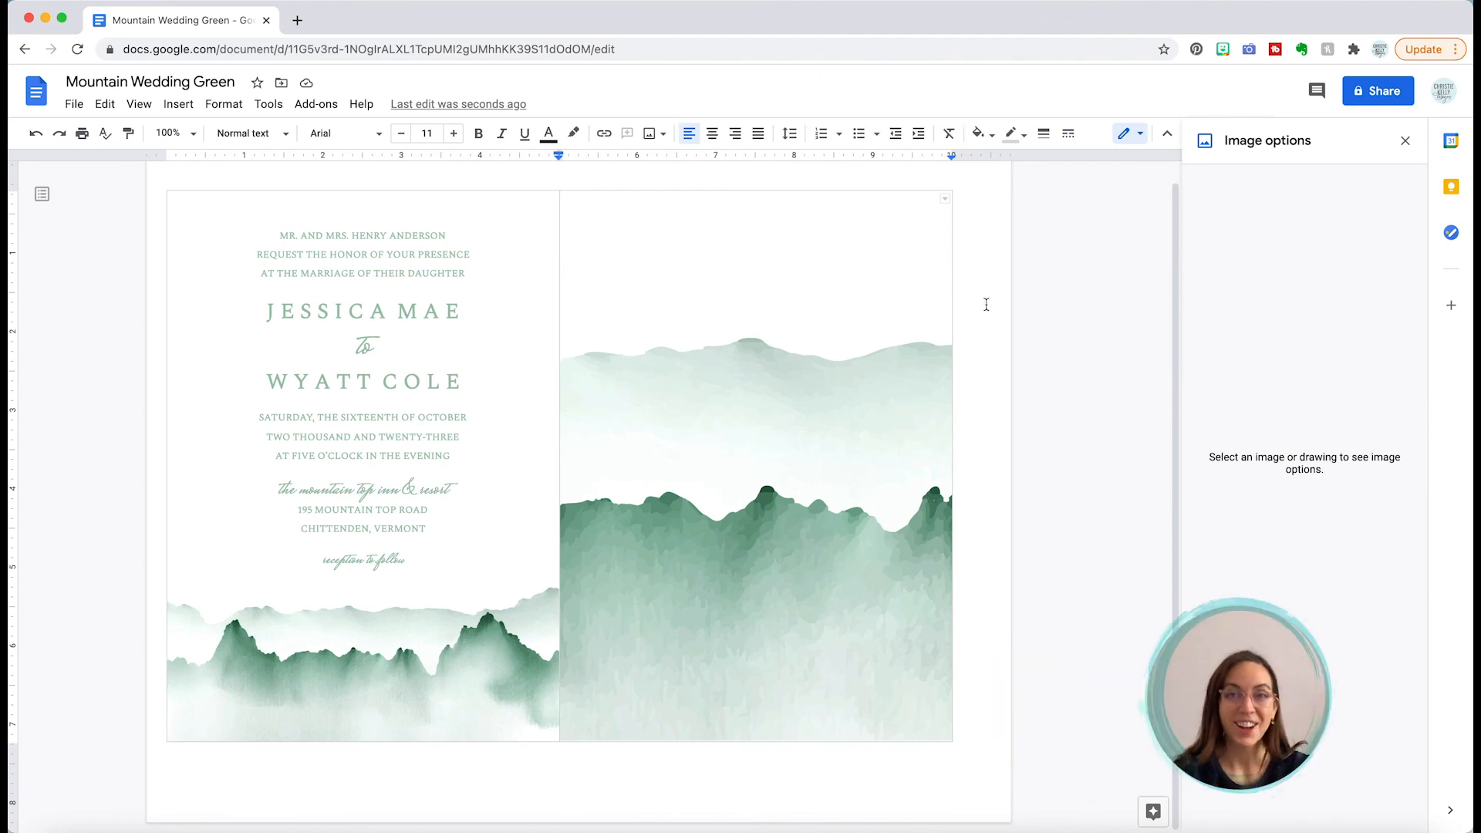